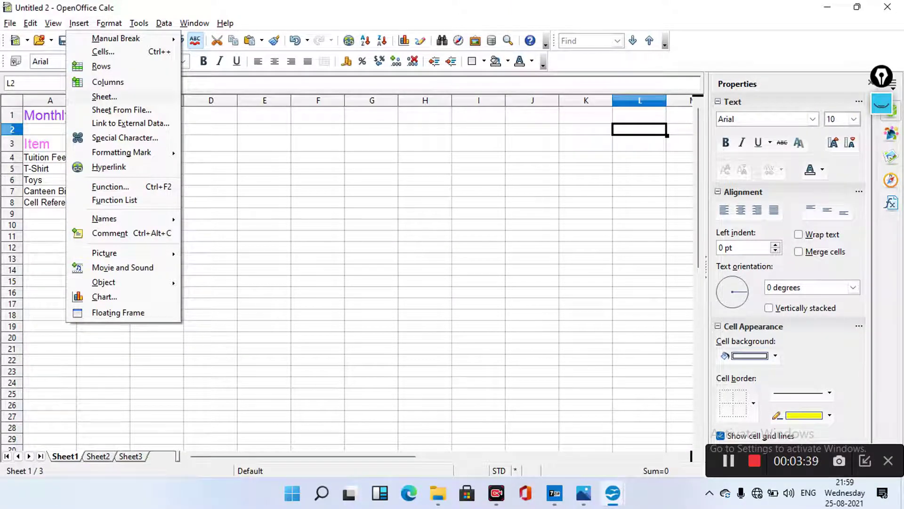
# Insert 3 blank sheets after the current sheet, creating Sheet4, Sheet5 and Sheet6
pyautogui.press('s')
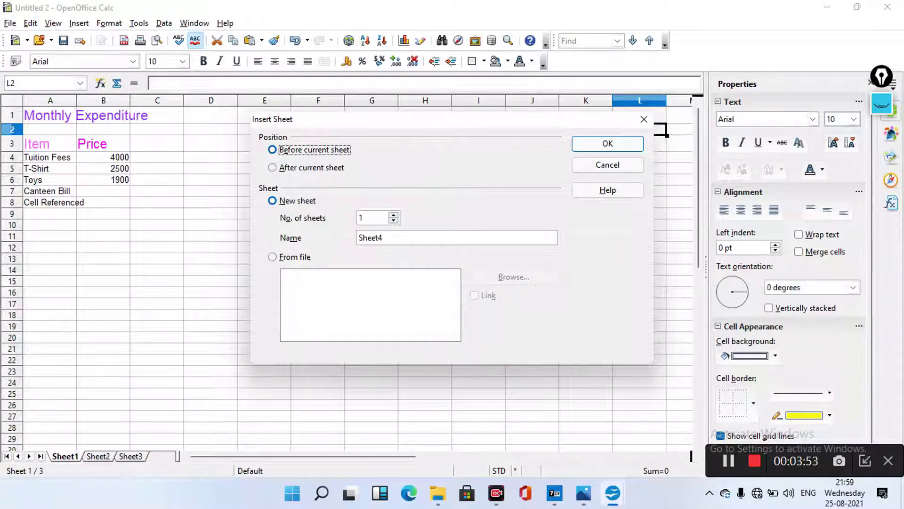
pyautogui.click(272, 167)
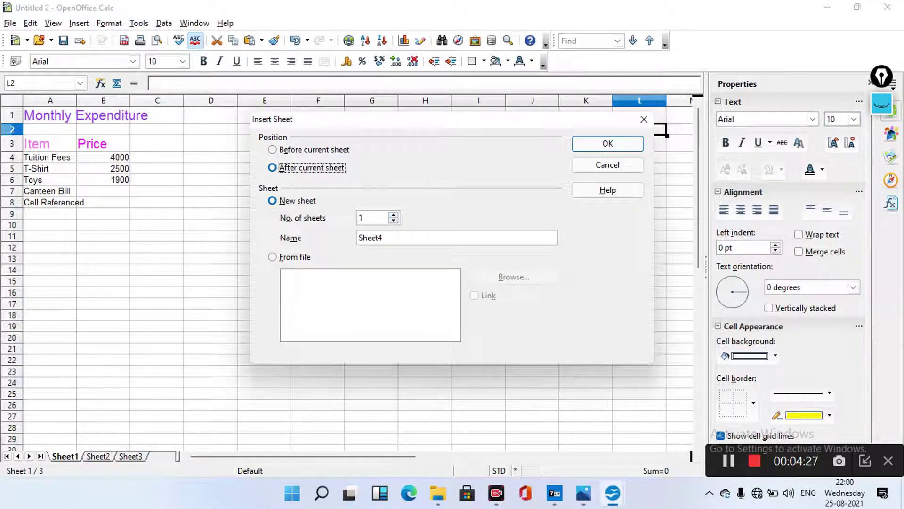
pyautogui.click(393, 214)
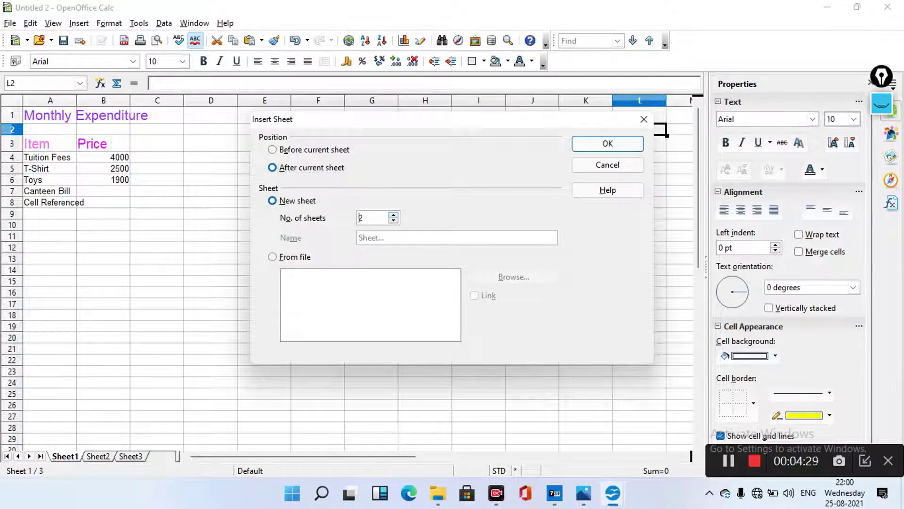
pyautogui.press('Up')
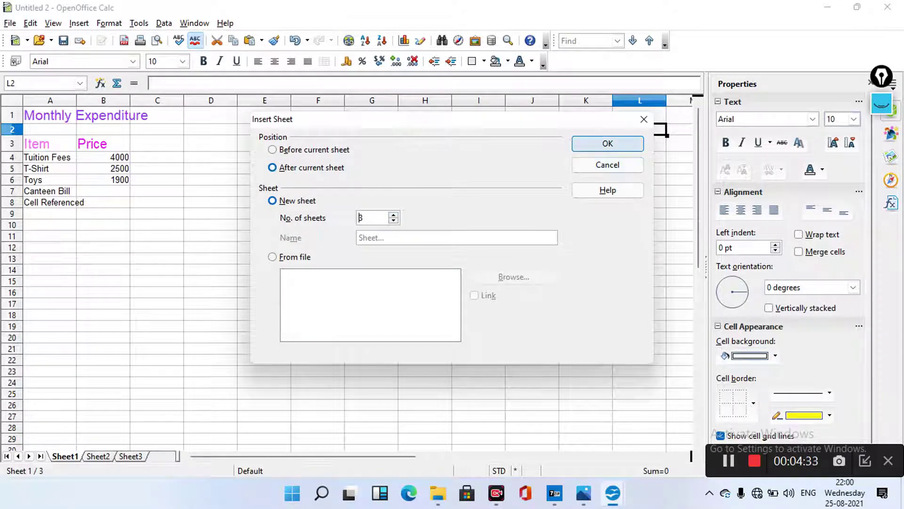
pyautogui.press('Return')
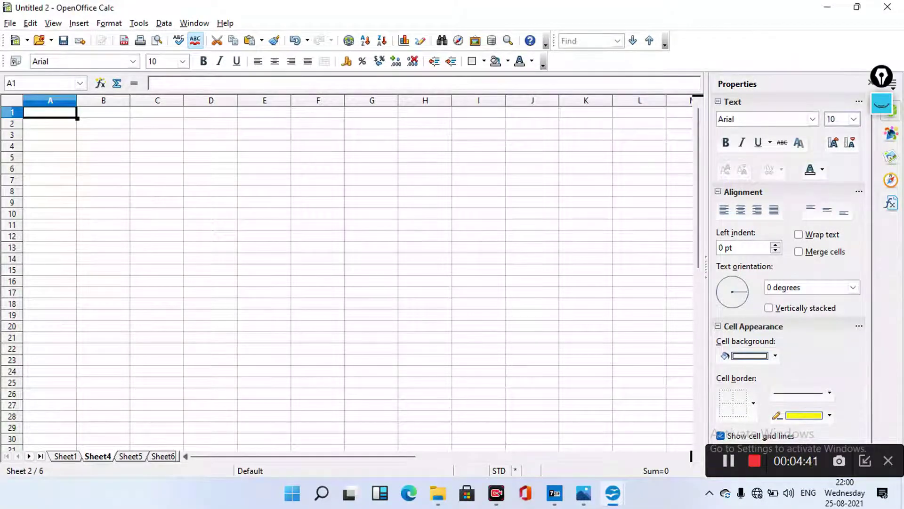
# Drag the tabs into order Sheet1, Sheet2, Sheet3, Sheet5, Sheet6, Sheet4, then bring up Insert Sheet
pyautogui.moveTo(181, 456); pyautogui.dragTo(267, 456)
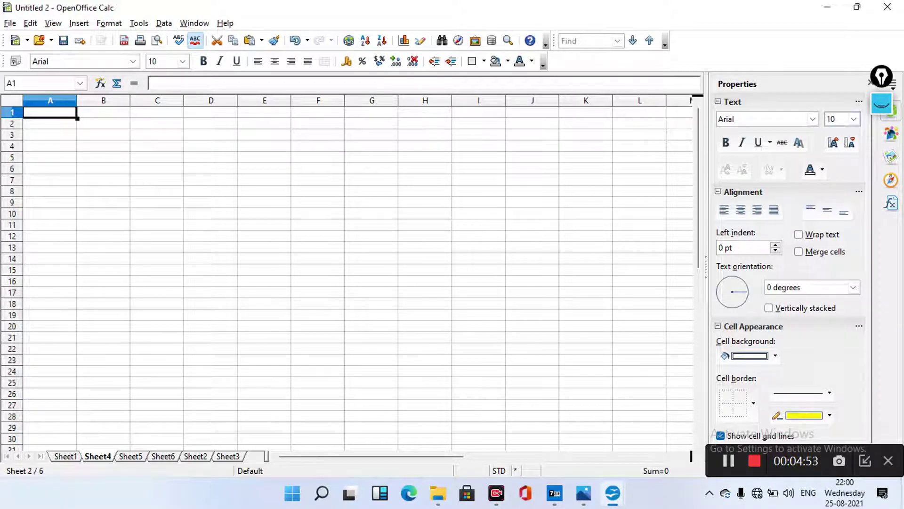
pyautogui.scroll(-3, 349, 273)
pyautogui.moveTo(98, 456); pyautogui.dragTo(213, 455)
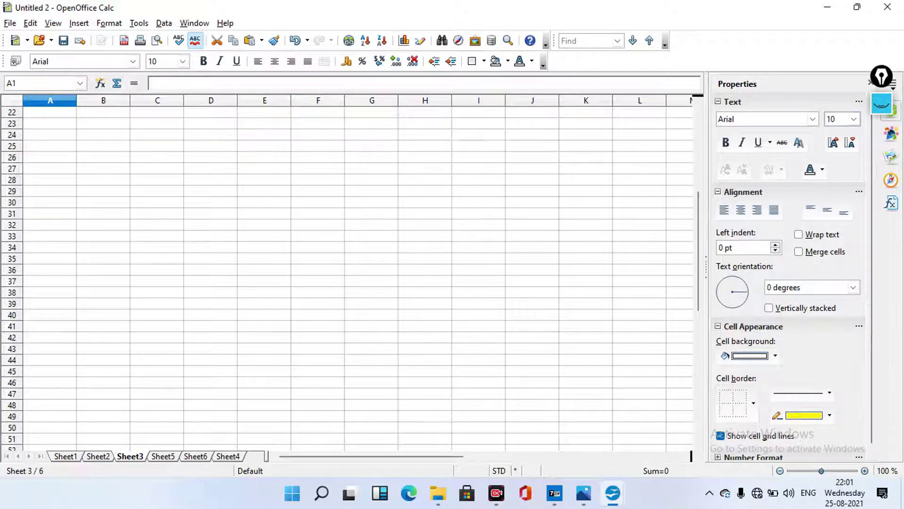
pyautogui.hotkey('alt', 'i')
pyautogui.press('h')
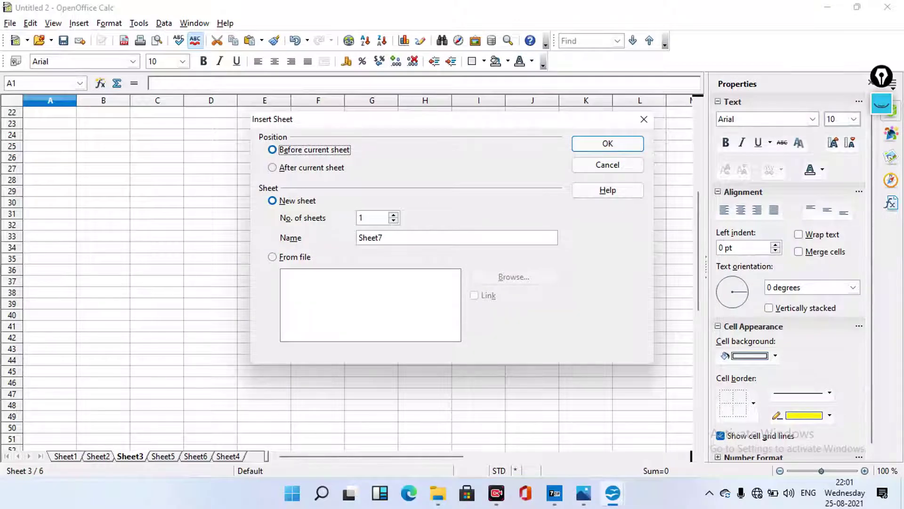
# Insert one blank sheet, Sheet7, after Sheet3
pyautogui.press('Down')
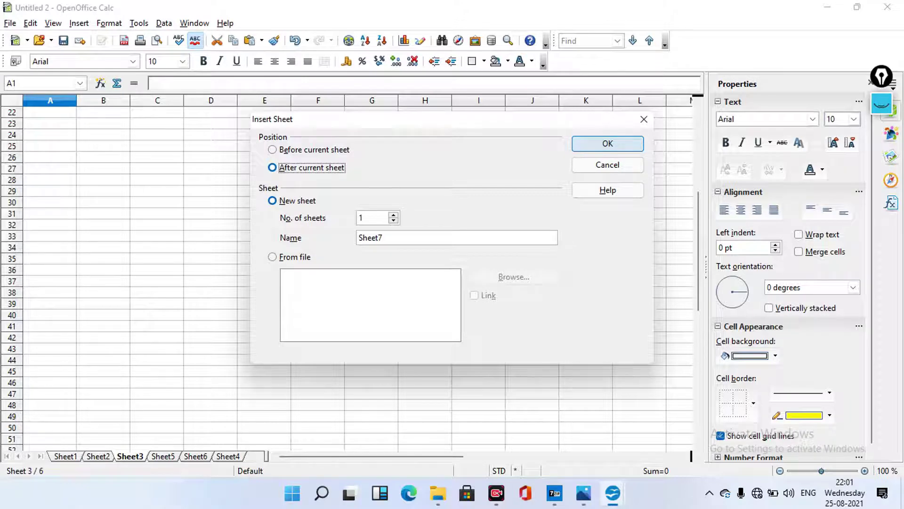
pyautogui.click(608, 144)
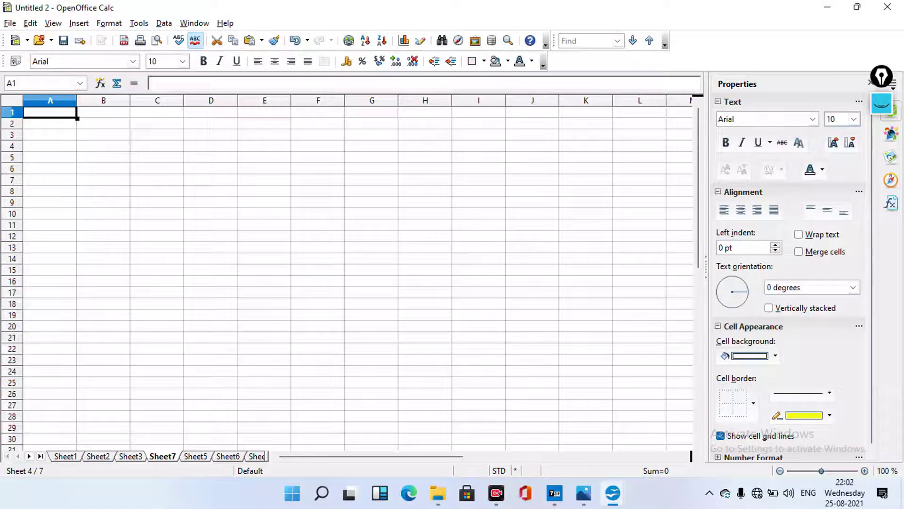
pyautogui.moveTo(269, 456); pyautogui.dragTo(303, 456)
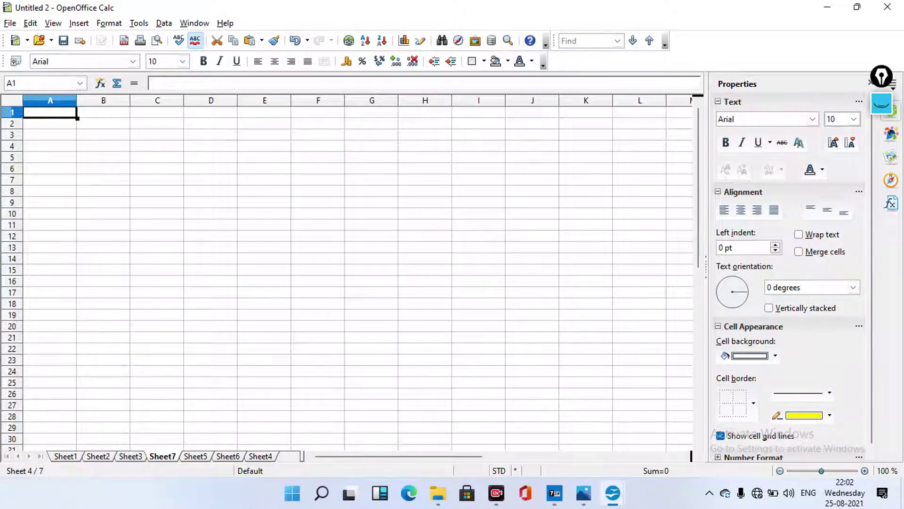
# Drag Sheet7 to the end of the tab row, then step back to Sheet2
pyautogui.scroll(-7, 349, 273)
pyautogui.moveTo(248, 456); pyautogui.dragTo(278, 455)
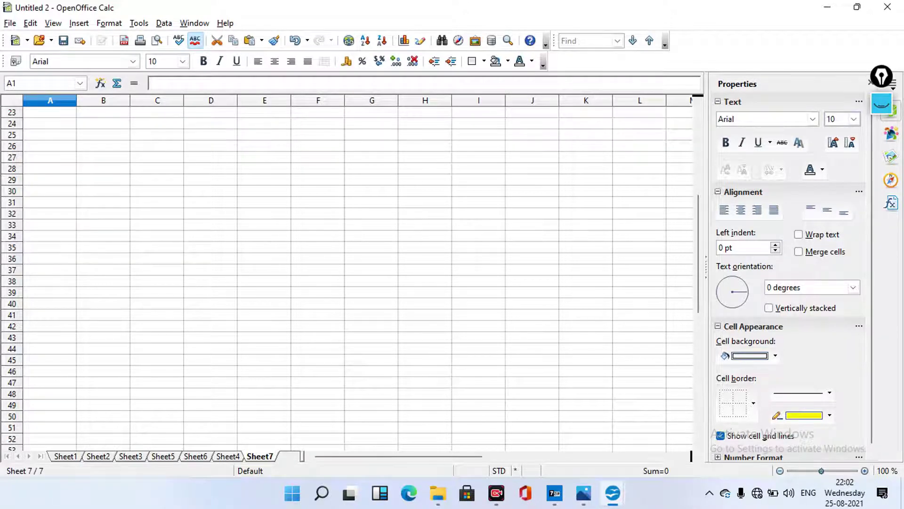
pyautogui.hotkey('ctrl', 'pageup')
pyautogui.hotkey('ctrl', 'pageup')
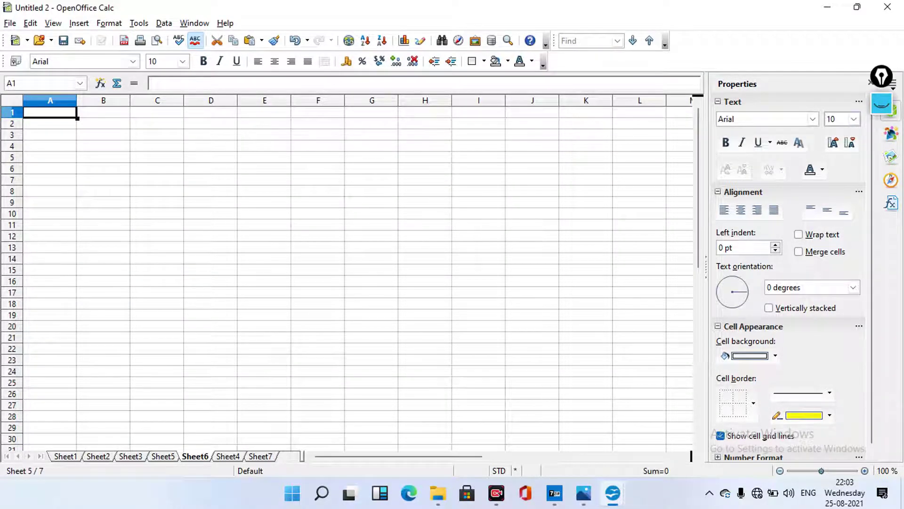
pyautogui.hotkey('ctrl', 'pageup')
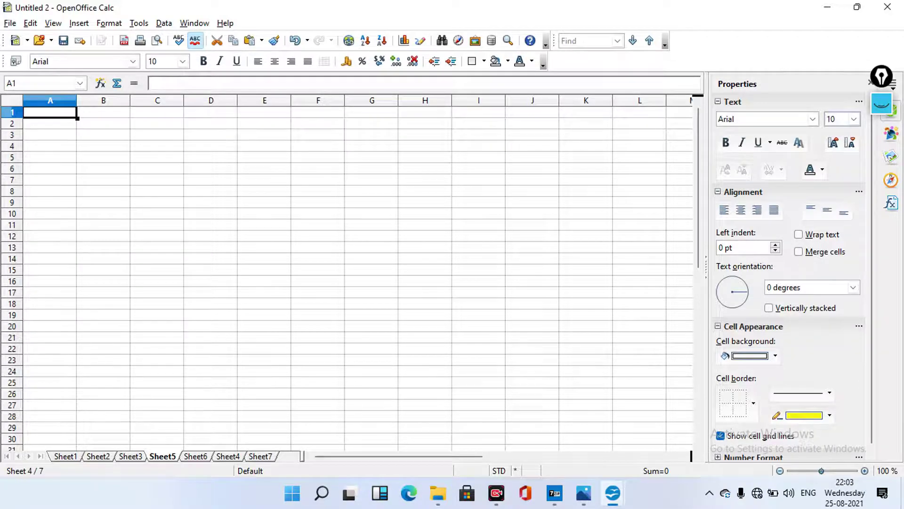
pyautogui.hotkey('ctrl', 'pageup')
pyautogui.hotkey('ctrl', 'pageup')
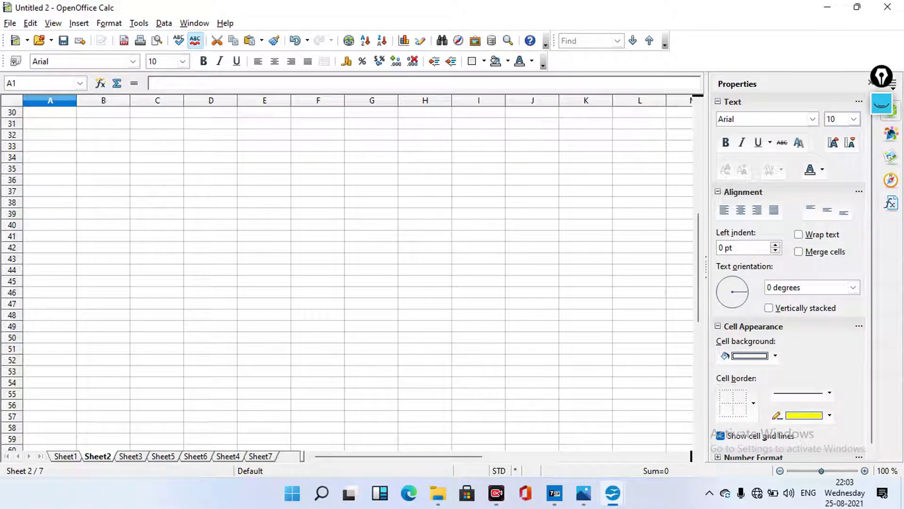
# Insert one blank sheet, Sheet8, after Sheet7 at the end of the workbook
pyautogui.rightClick(260, 456)
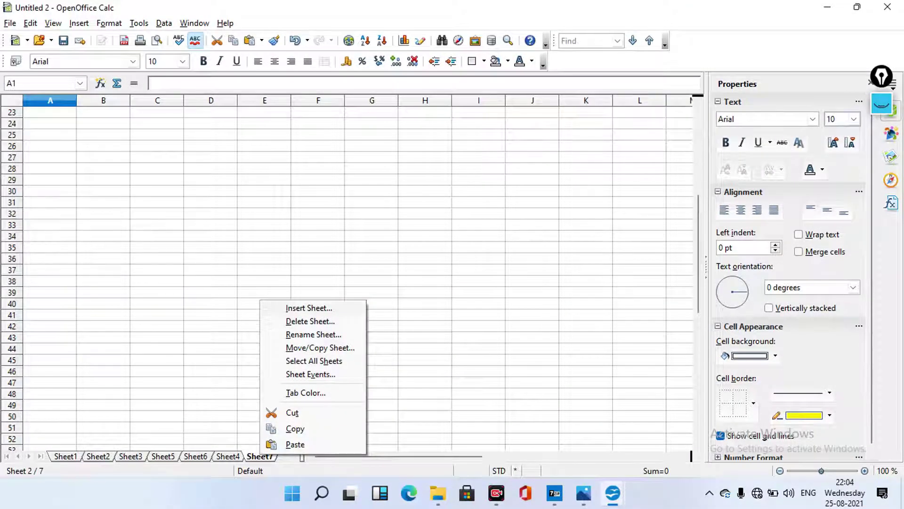
pyautogui.press('i')
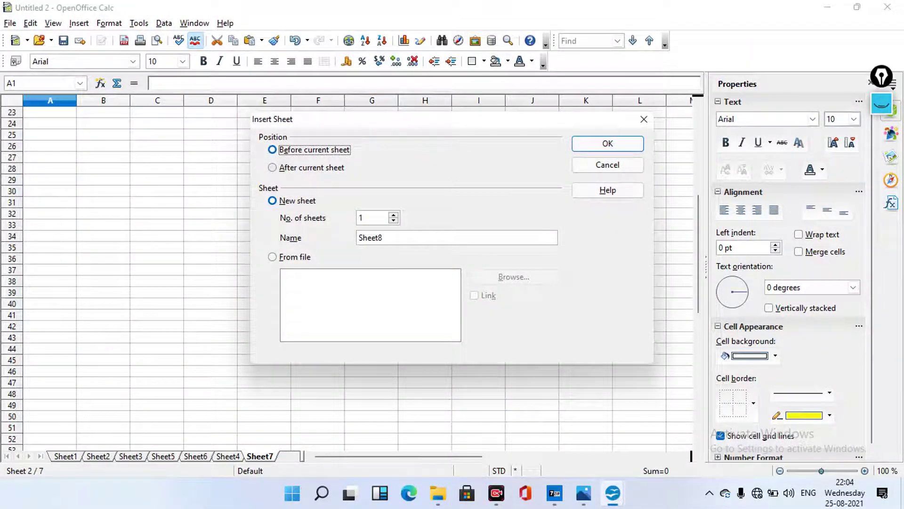
pyautogui.click(272, 168)
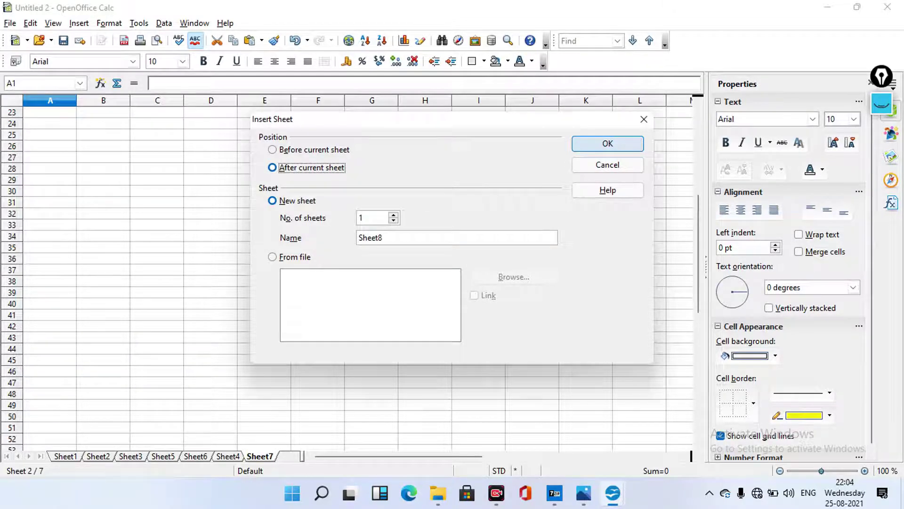
pyautogui.press('Return')
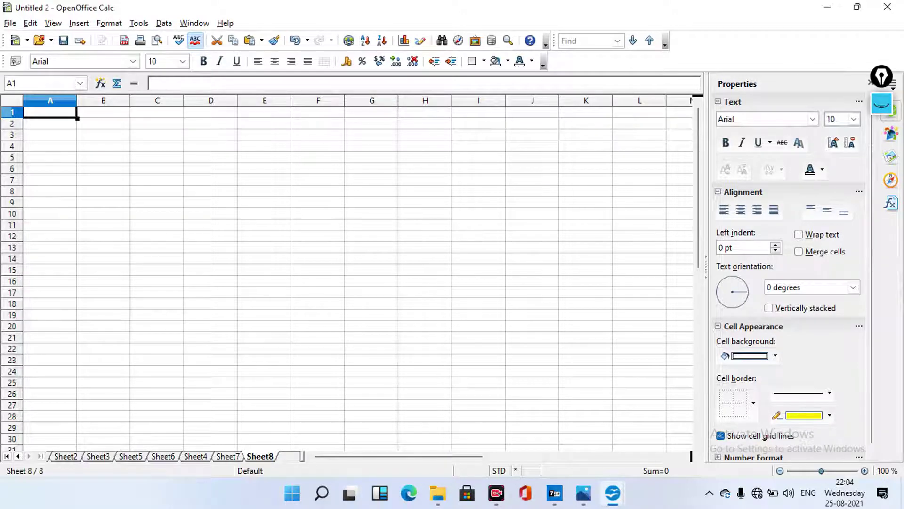
pyautogui.hotkey('alt', 'i')
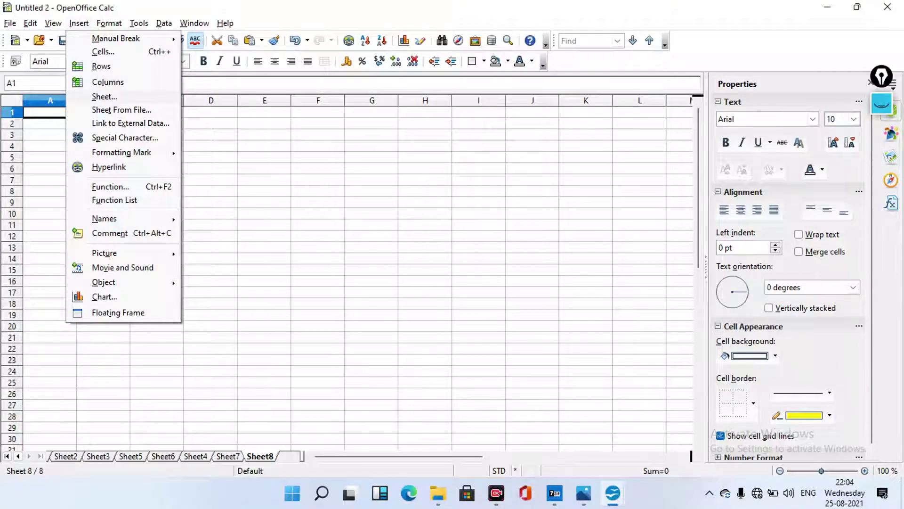
pyautogui.press('e')
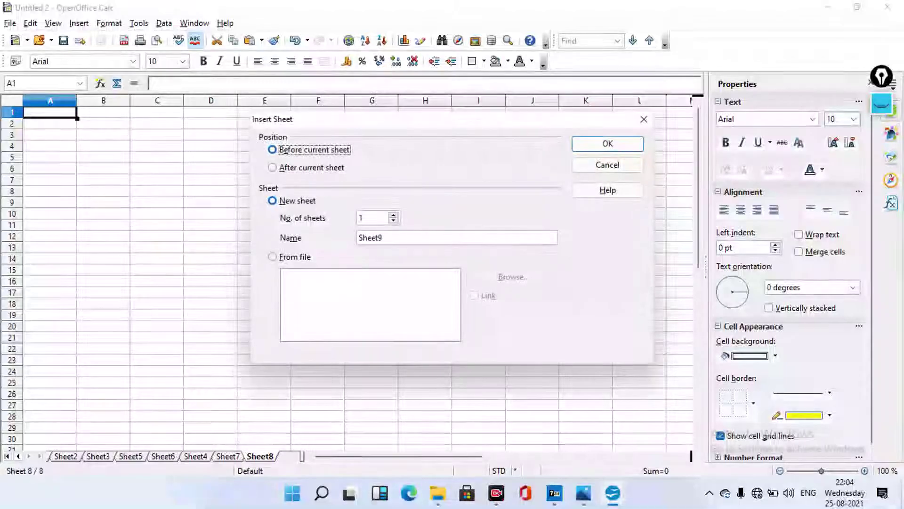
pyautogui.press('Escape')
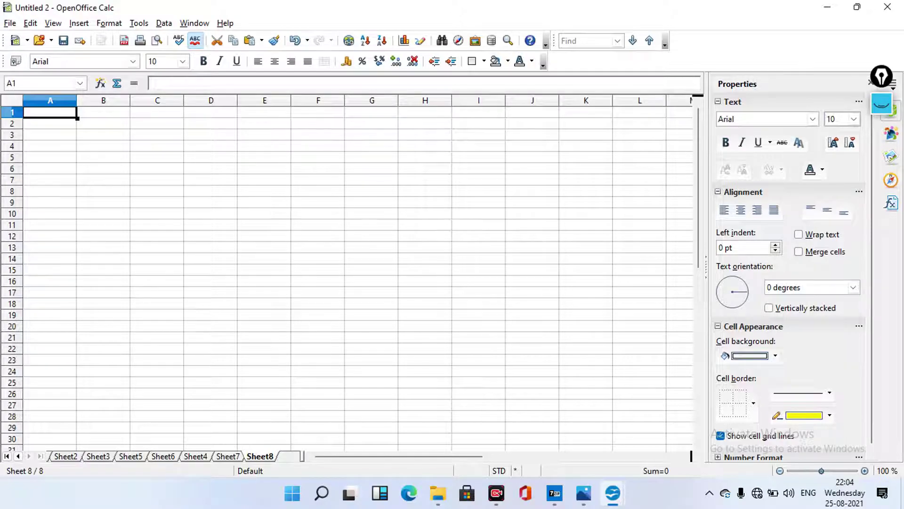
pyautogui.hotkey('alt', 'i')
pyautogui.press('h')
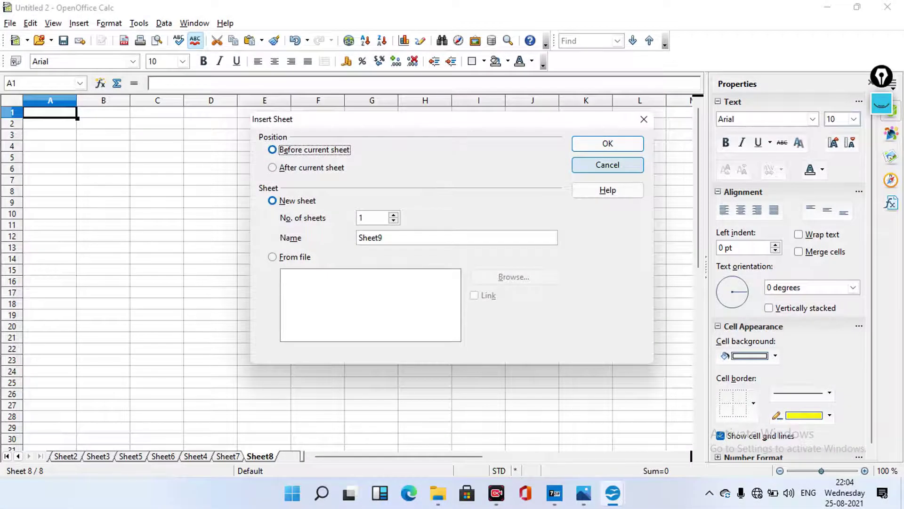
pyautogui.press('Escape')
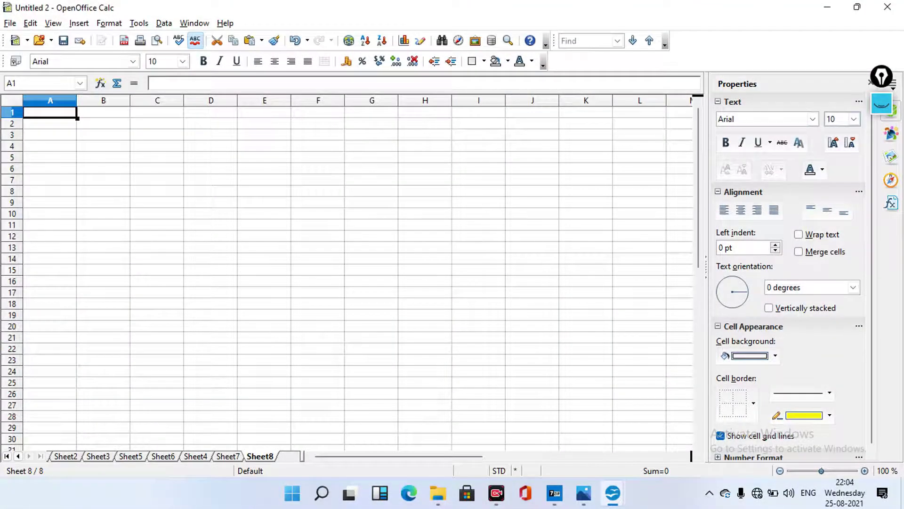
# Set Insert Sheet for Sheet8 to After current sheet, From file, with Link ticked
pyautogui.rightClick(257, 455)
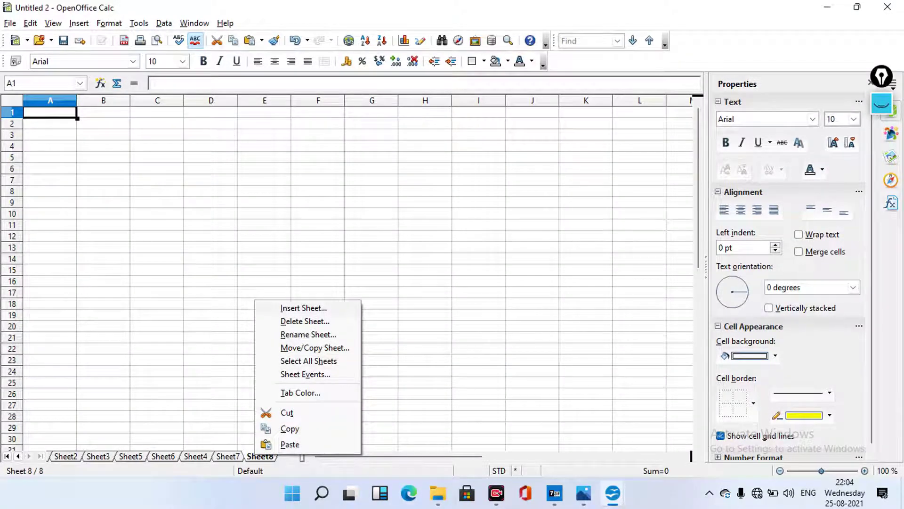
pyautogui.press('i')
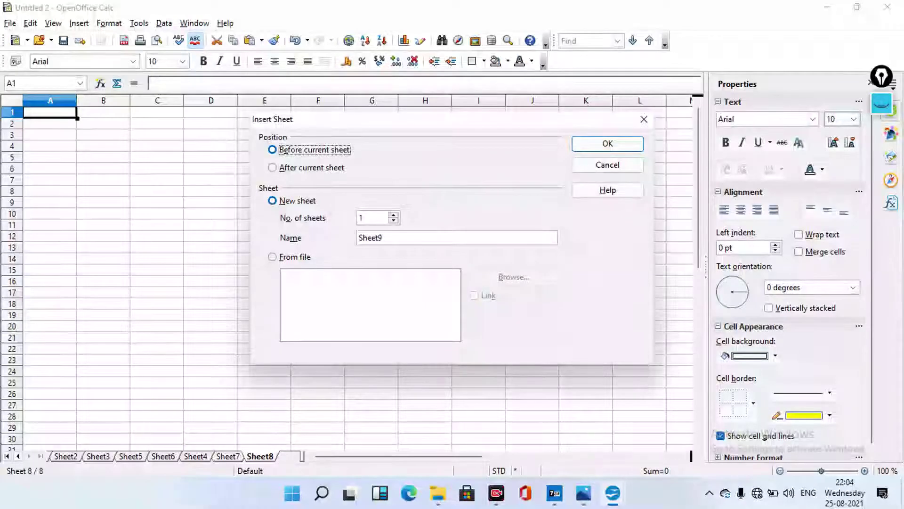
pyautogui.press('Escape')
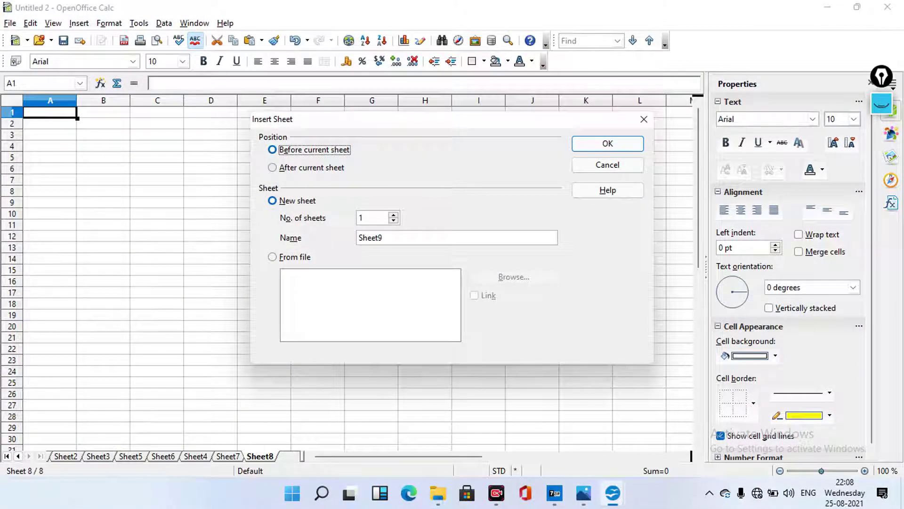
pyautogui.click(272, 168)
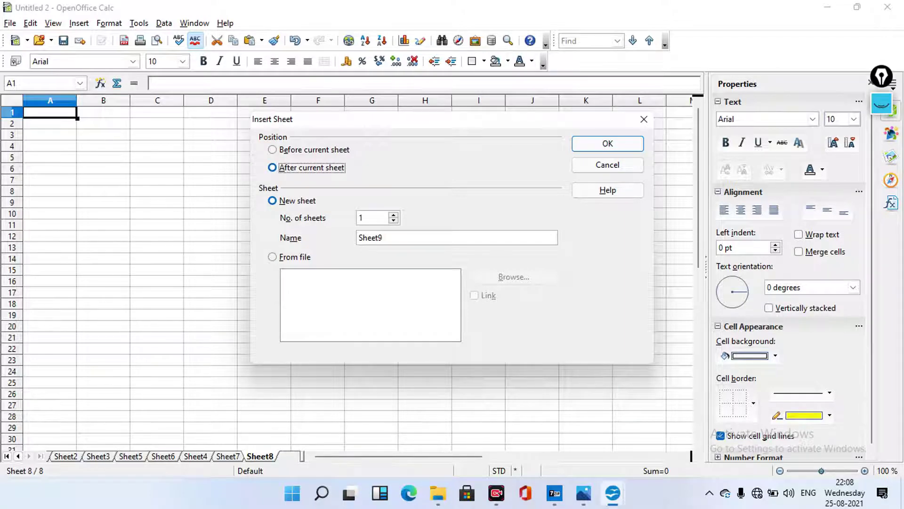
pyautogui.click(272, 256)
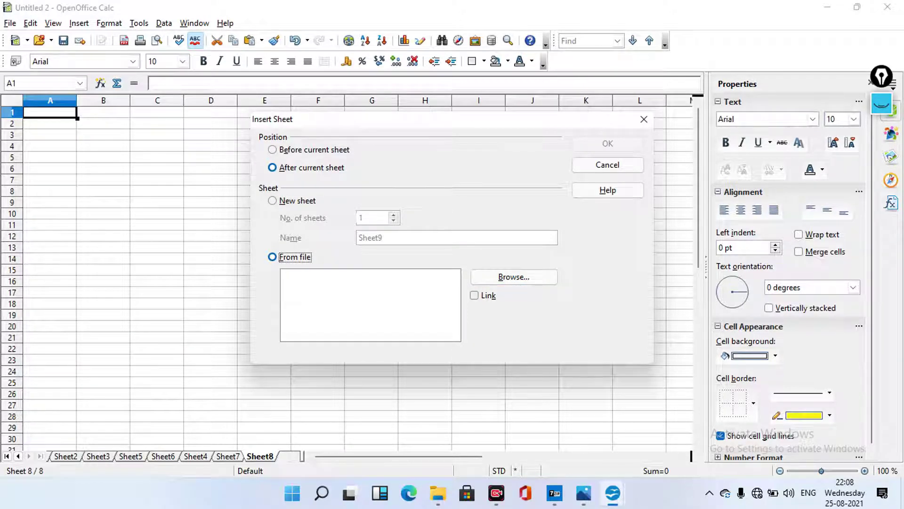
pyautogui.hotkey('alt', 'l')
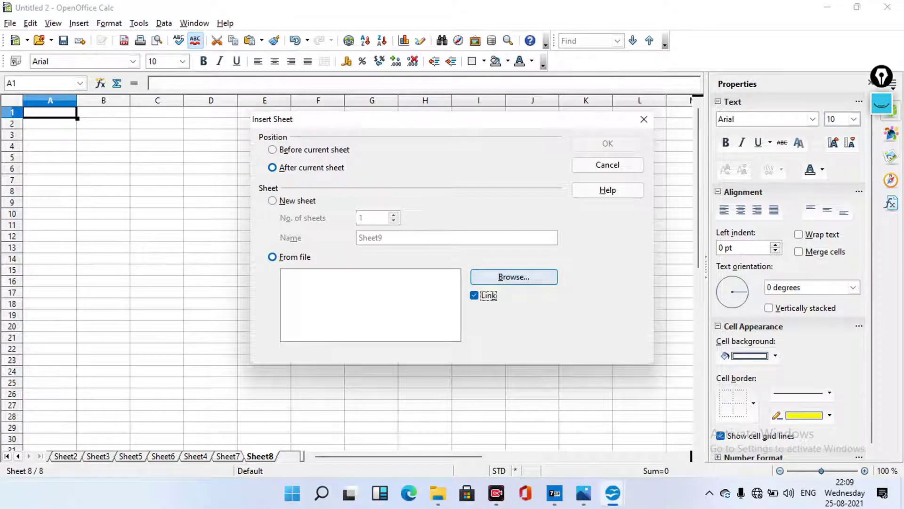
# Browse to and open Link Data in Spredsheet.ods as the source file
pyautogui.click(513, 276)
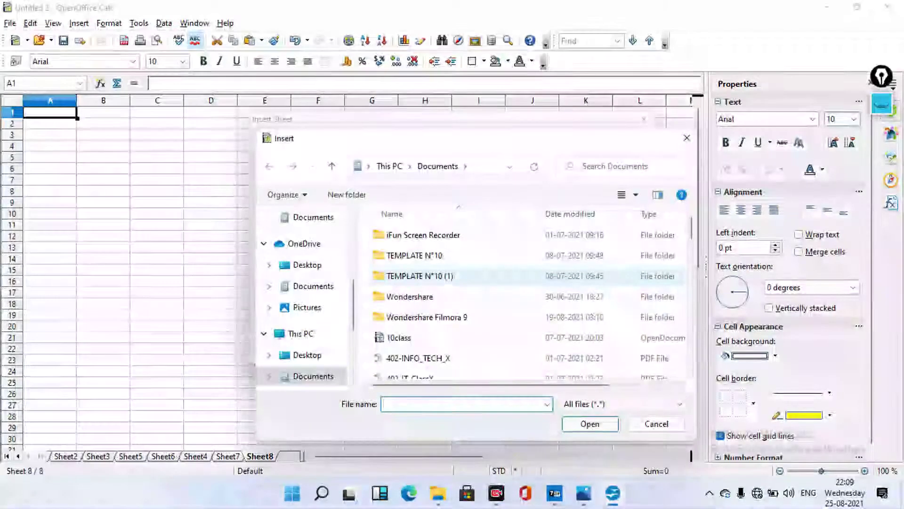
pyautogui.scroll(-1, 434, 290)
pyautogui.scroll(-2, 434, 286)
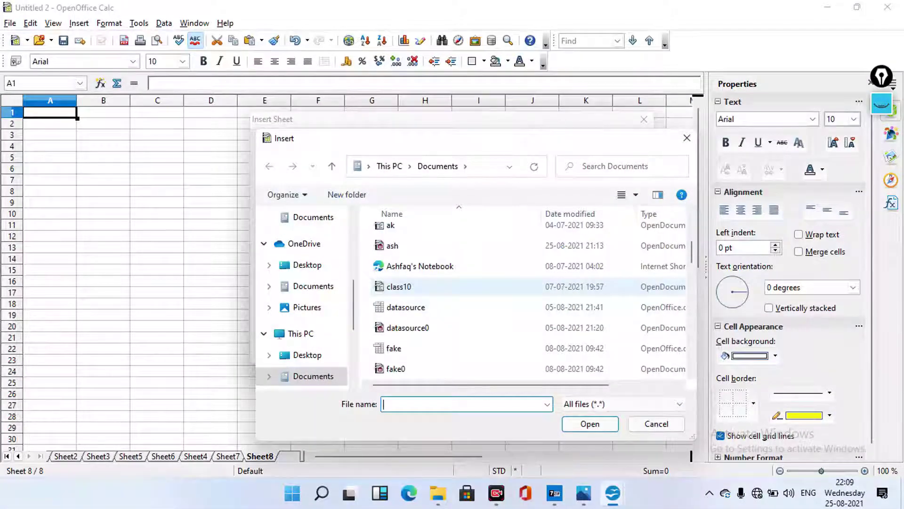
pyautogui.scroll(-1, 433, 286)
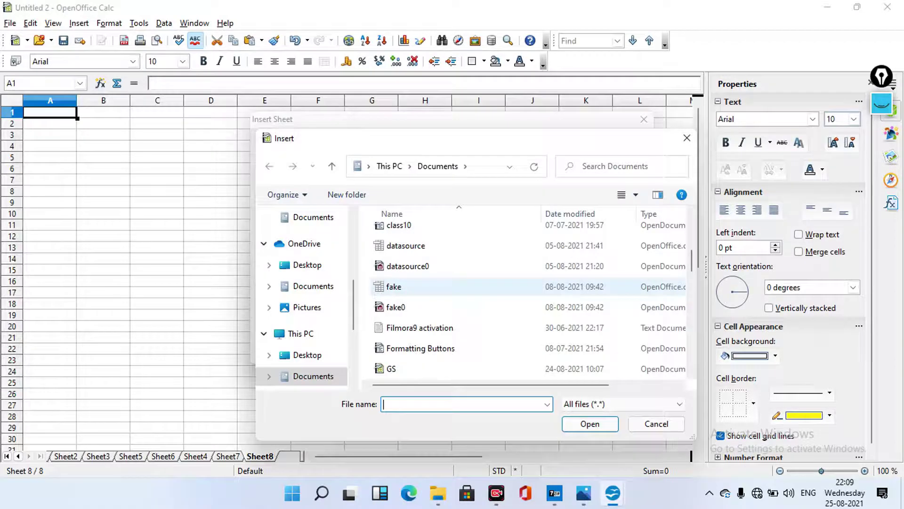
pyautogui.scroll(-2, 433, 286)
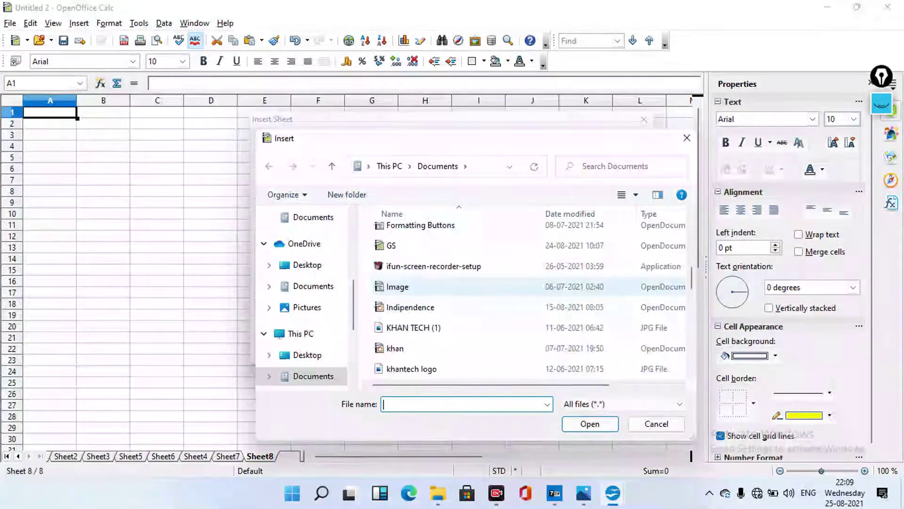
pyautogui.scroll(-1, 433, 286)
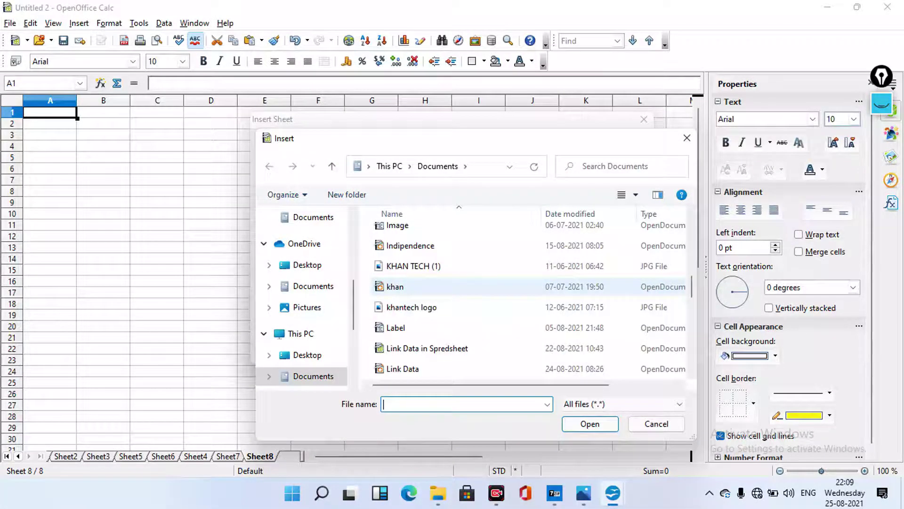
pyautogui.scroll(-1, 433, 286)
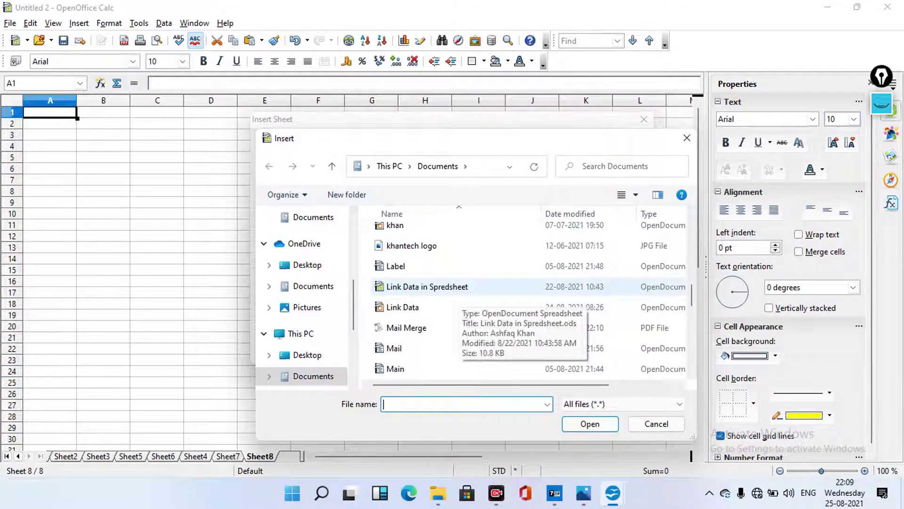
pyautogui.click(433, 287)
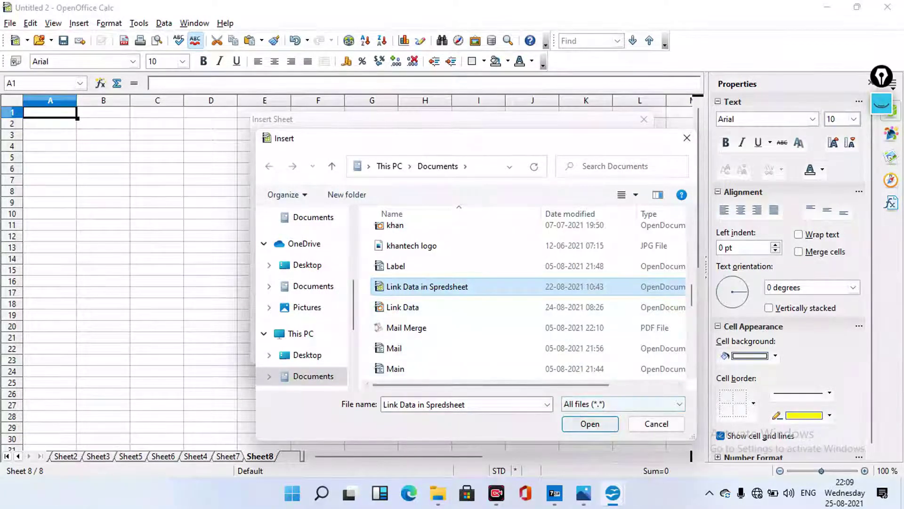
pyautogui.click(590, 423)
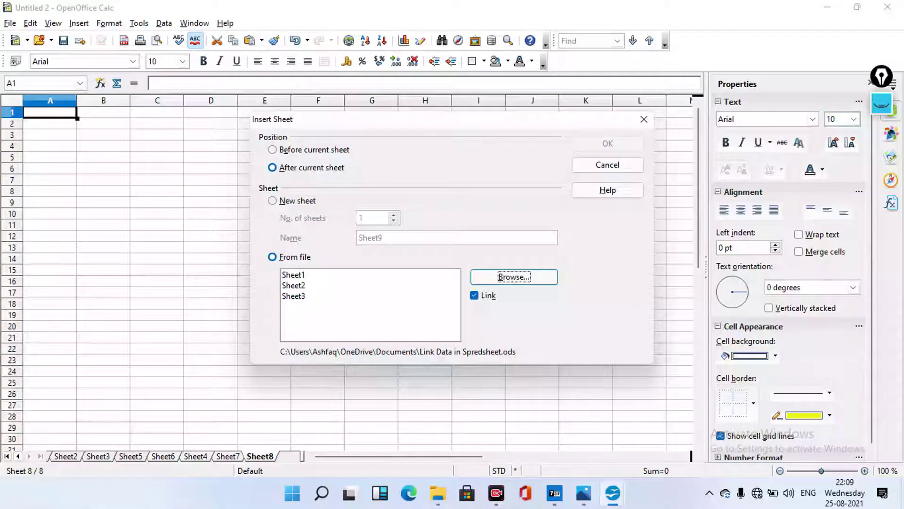
# Insert its Sheet1 as a linked sheet and accept updating all links
pyautogui.click(294, 275)
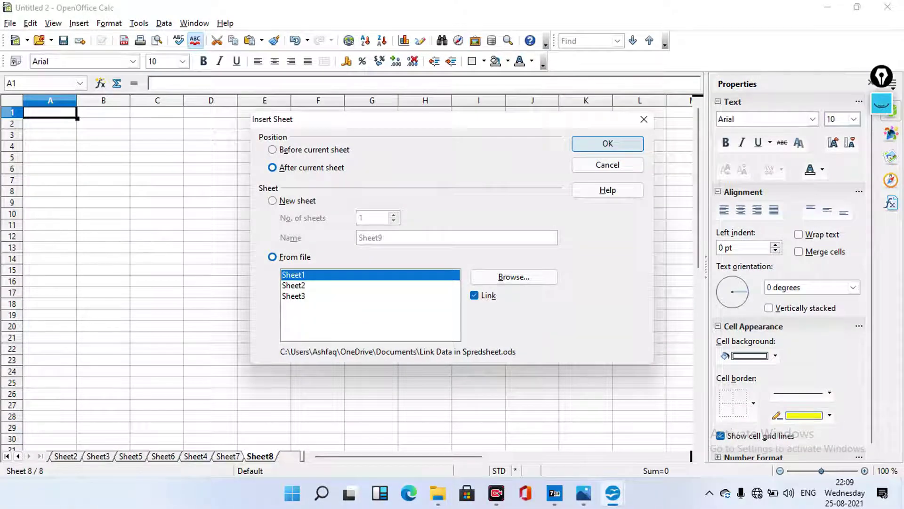
pyautogui.click(596, 144)
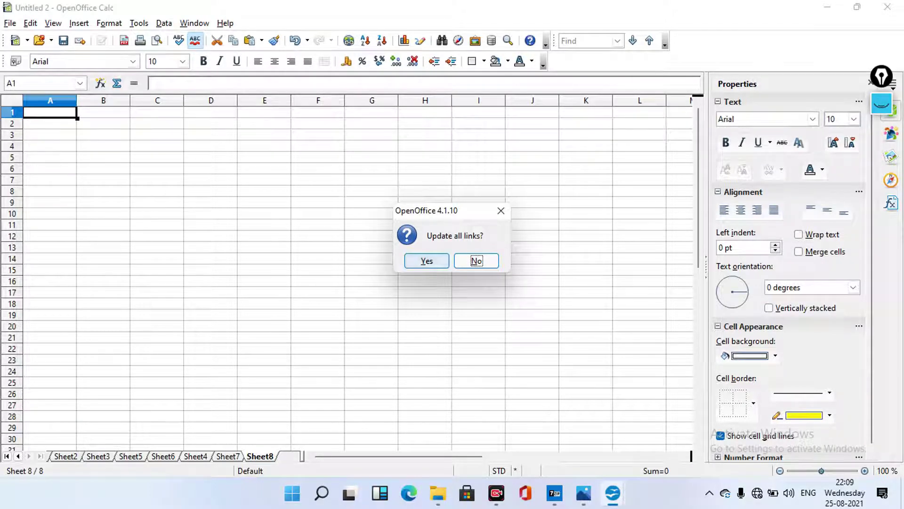
pyautogui.click(427, 260)
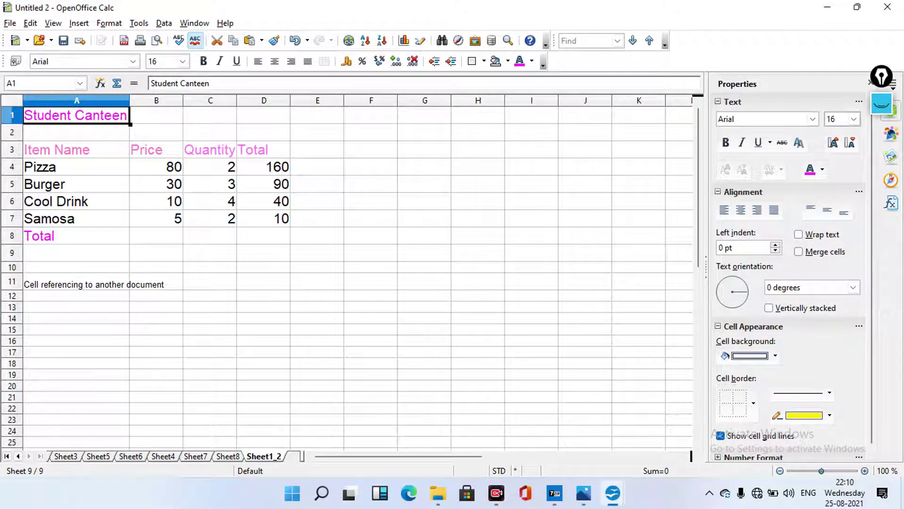
# Delete the empty Sheet8 from its tab menu and confirm
pyautogui.hotkey('ctrl', 'pageup')
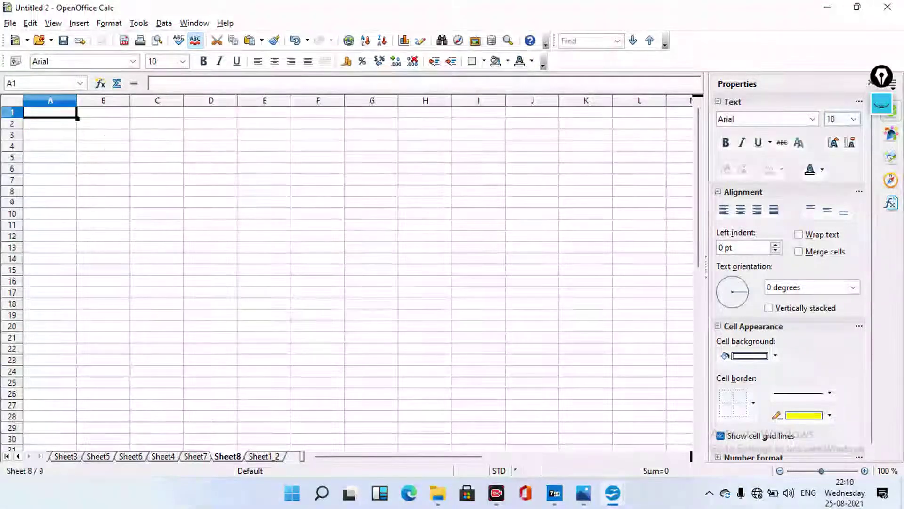
pyautogui.rightClick(229, 454)
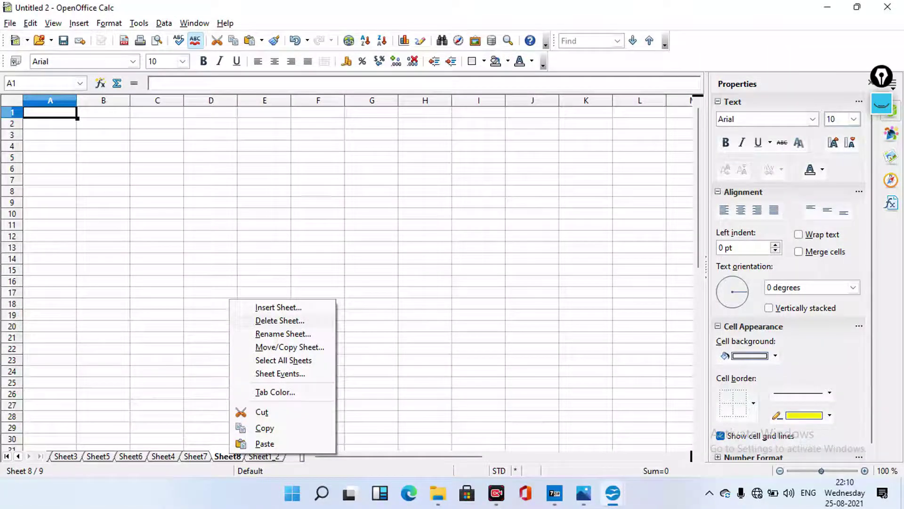
pyautogui.press('d')
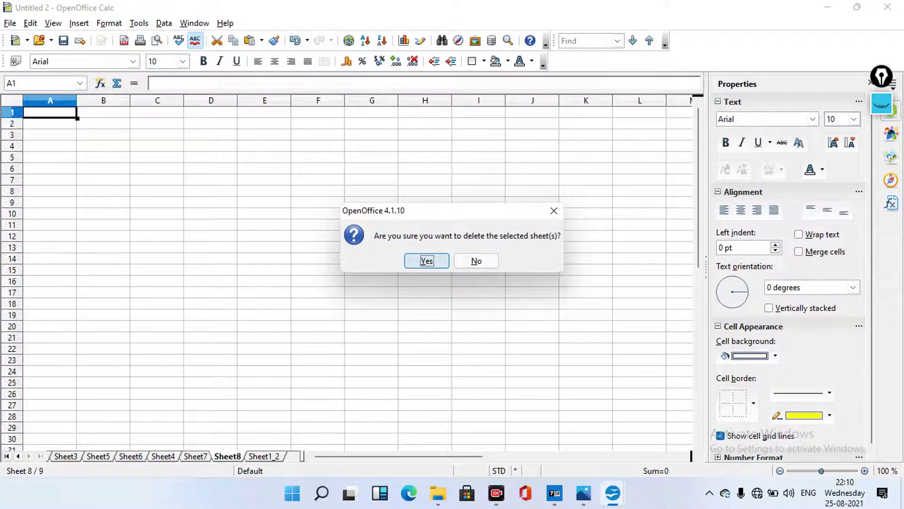
pyautogui.press('Return')
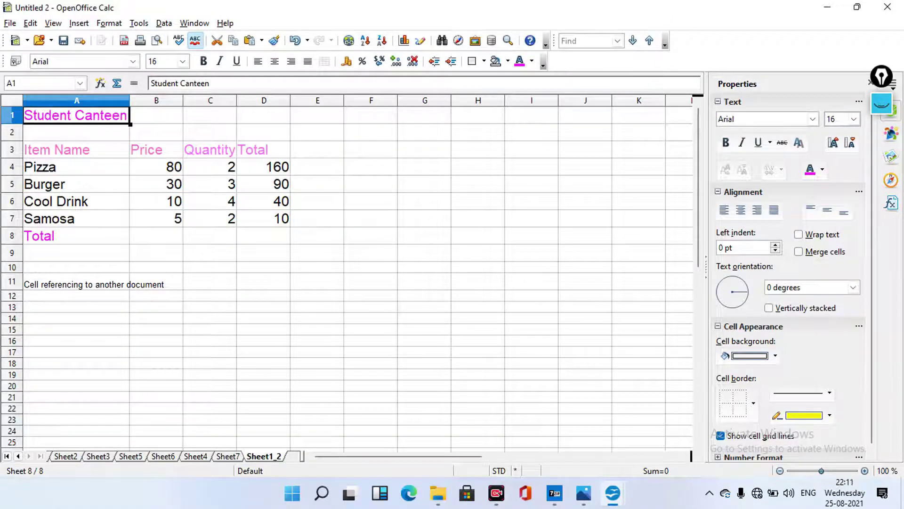
# Rename the linked Sheet1_2 tab to 'Student'
pyautogui.rightClick(259, 455)
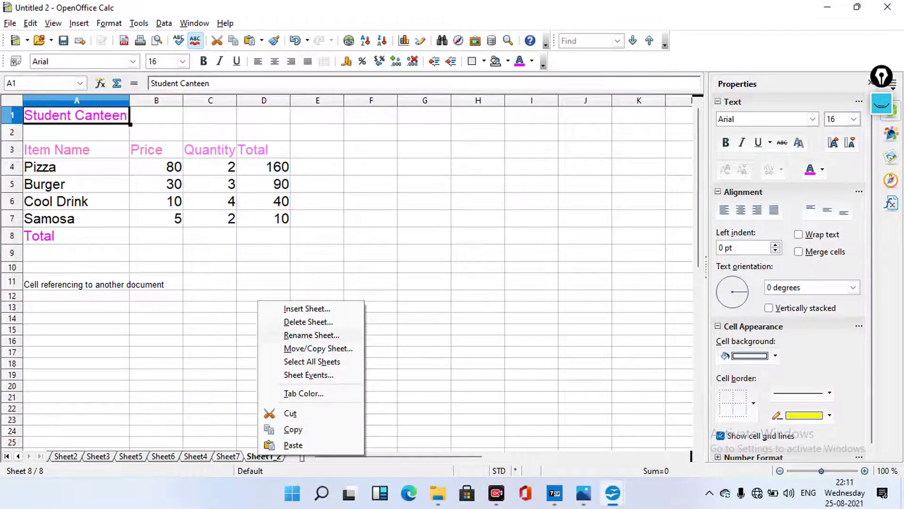
pyautogui.press('Return')
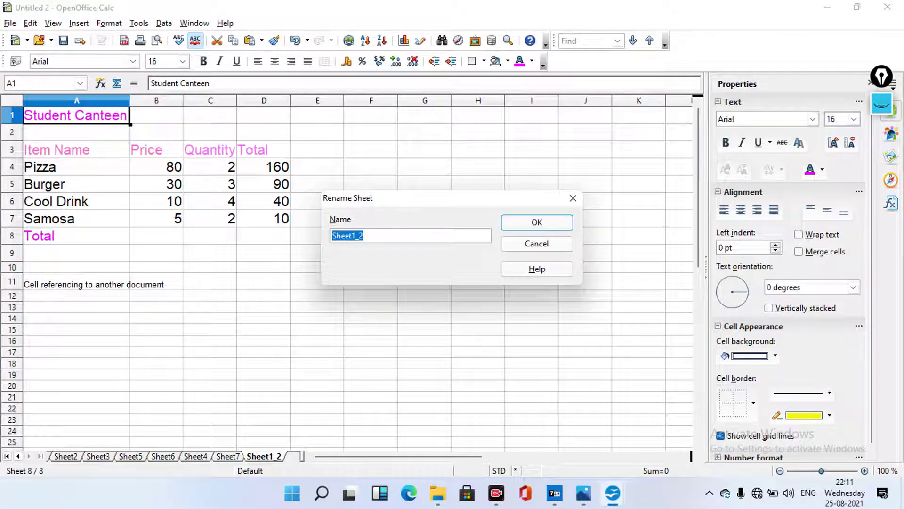
pyautogui.write('Stude')
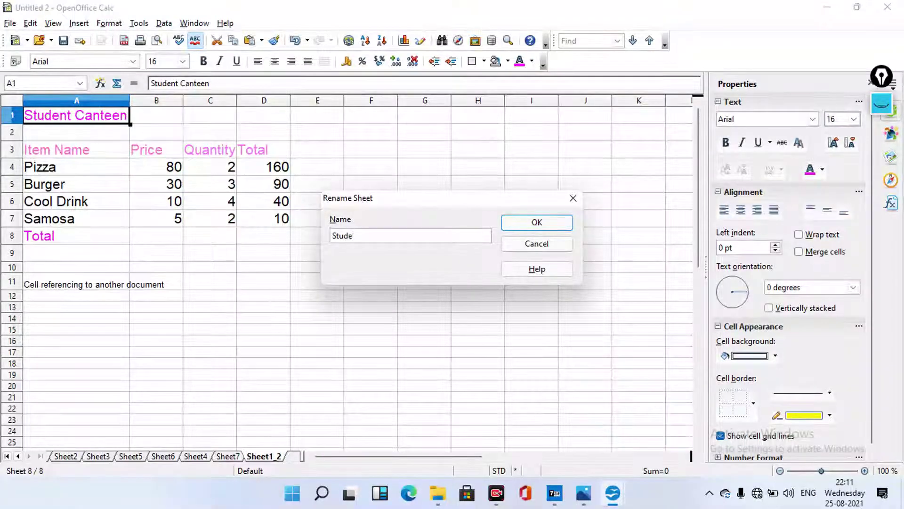
pyautogui.write('nt')
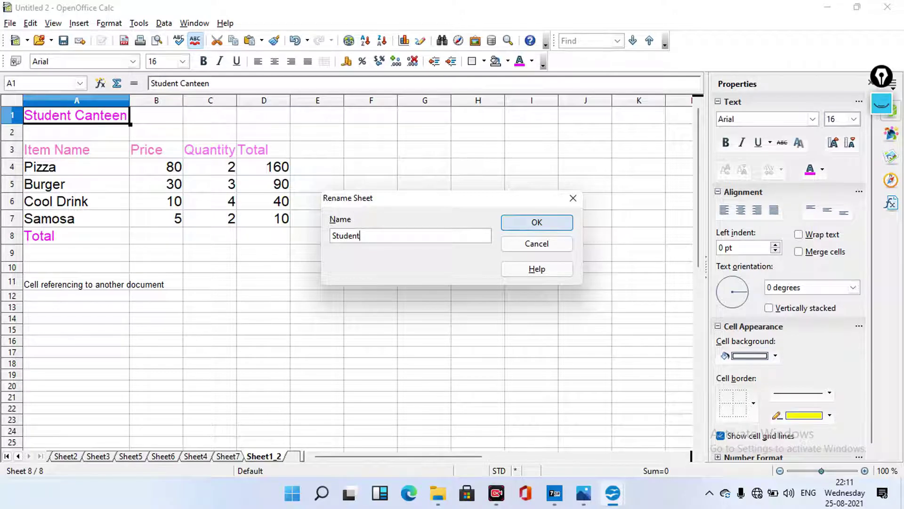
pyautogui.press('Return')
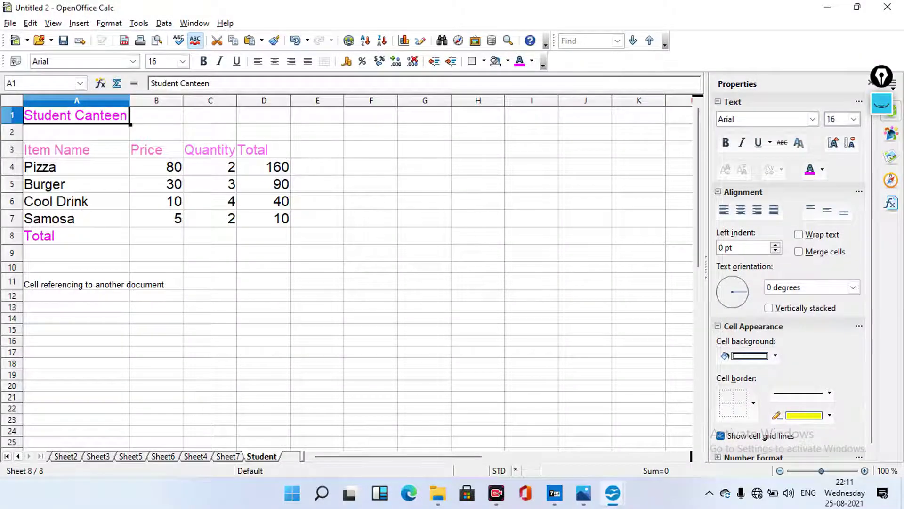
# Give the Student sheet tab the Magenta 4 colour
pyautogui.rightClick(268, 456)
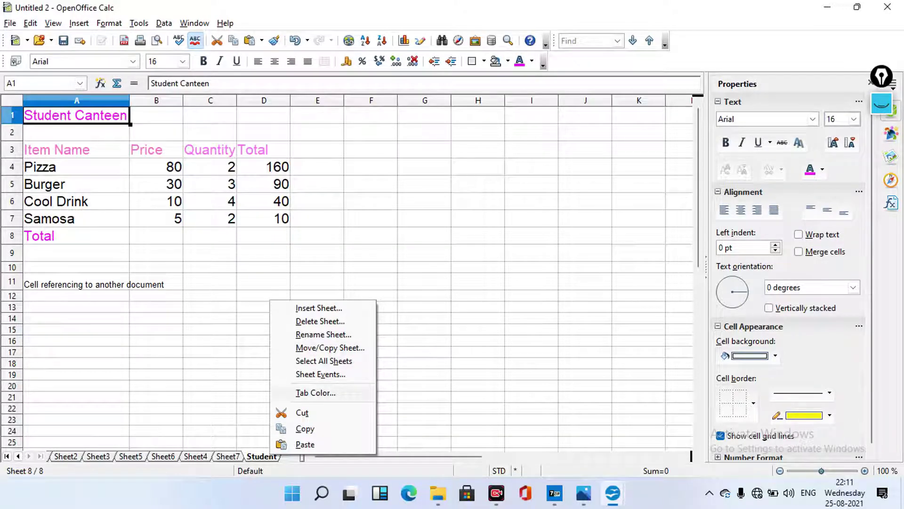
pyautogui.press('t')
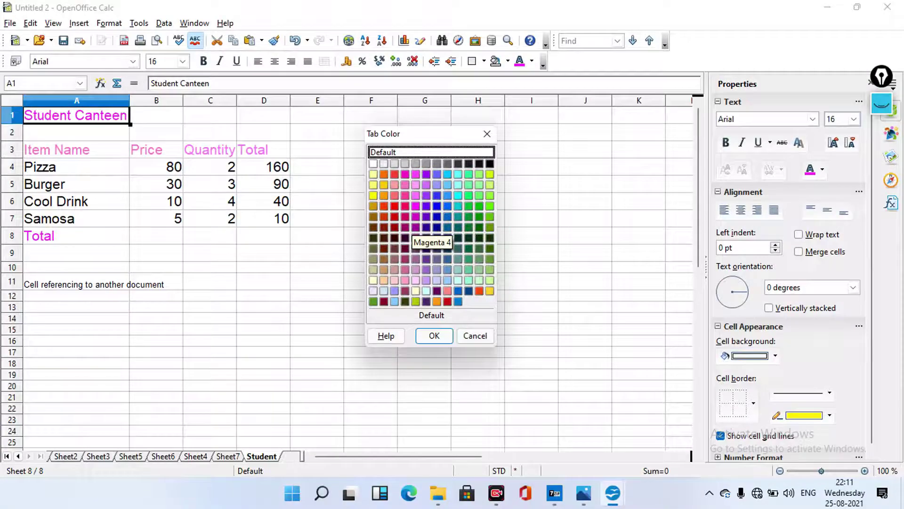
pyautogui.click(415, 216)
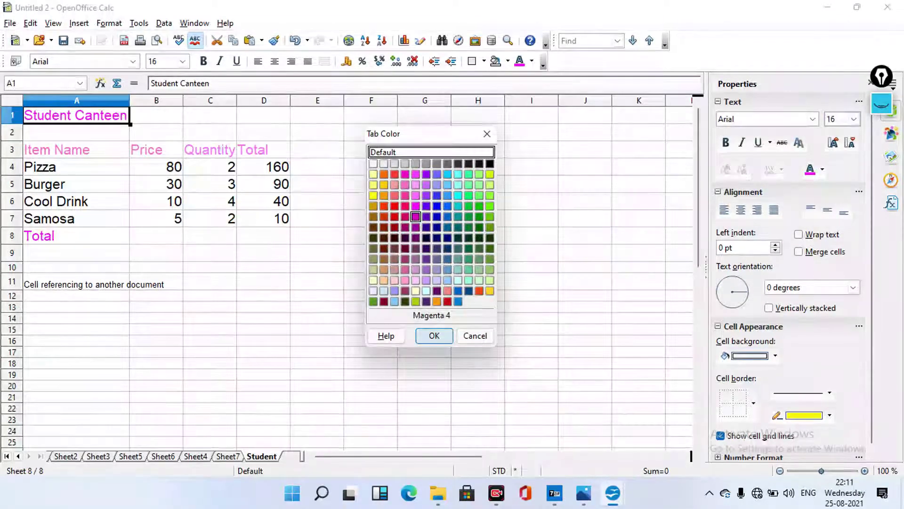
pyautogui.click(434, 335)
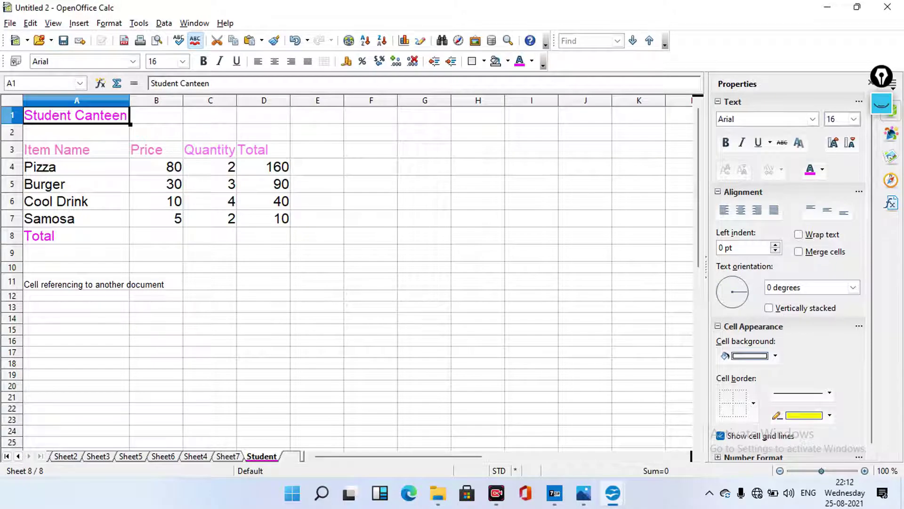
# Flip between Sheet7 and the Student canteen table, ending on empty Sheet7
pyautogui.hotkey('ctrl', 'pageup')
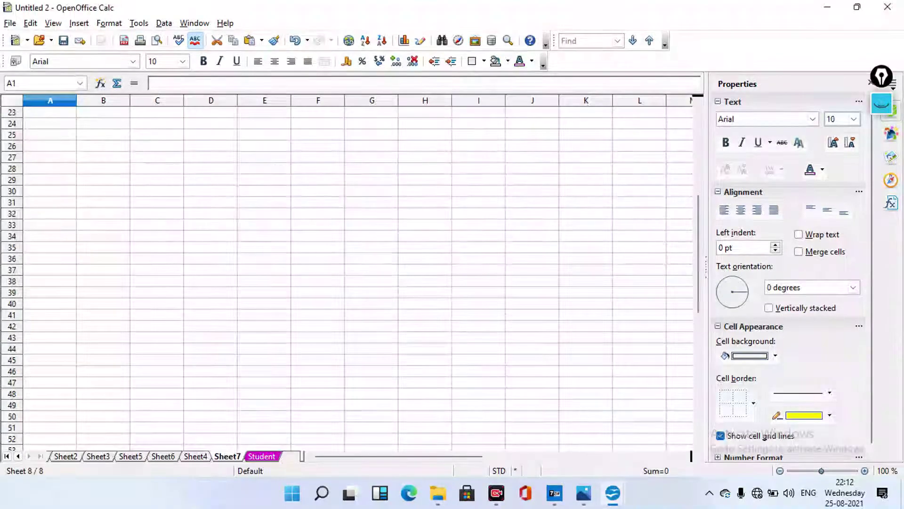
pyautogui.hotkey('ctrl', 'pagedown')
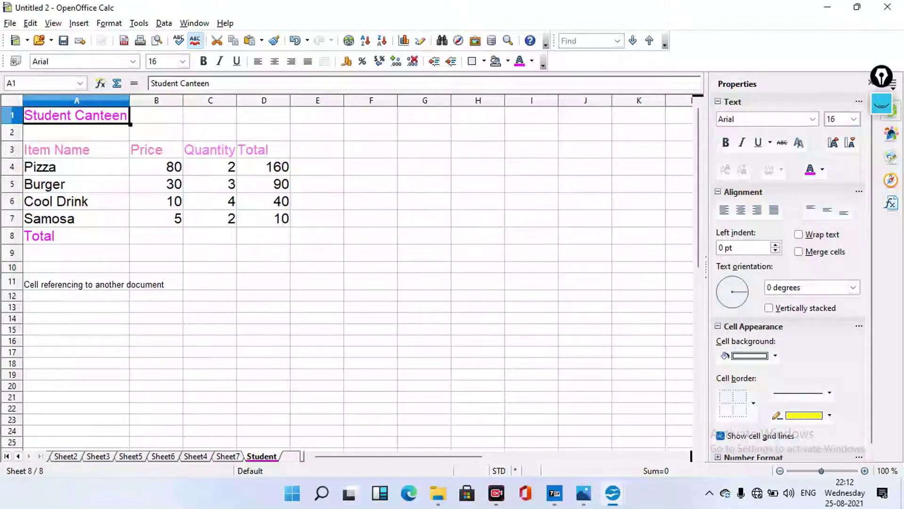
pyautogui.hotkey('ctrl', 'pageup')
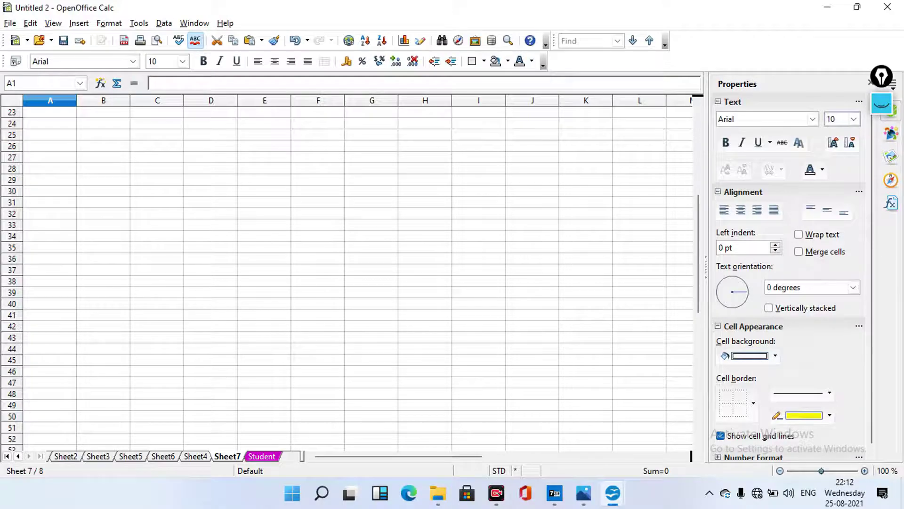
# Review slide 11 on renaming a worksheet in Impress, then return to the Untitled 2 workbook
pyautogui.hotkey('alt', 'Tab')
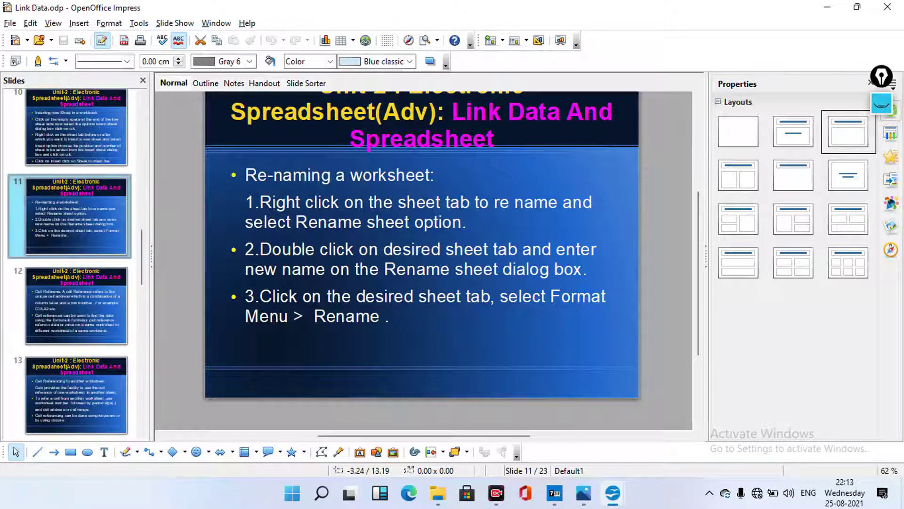
pyautogui.moveTo(65, 249)
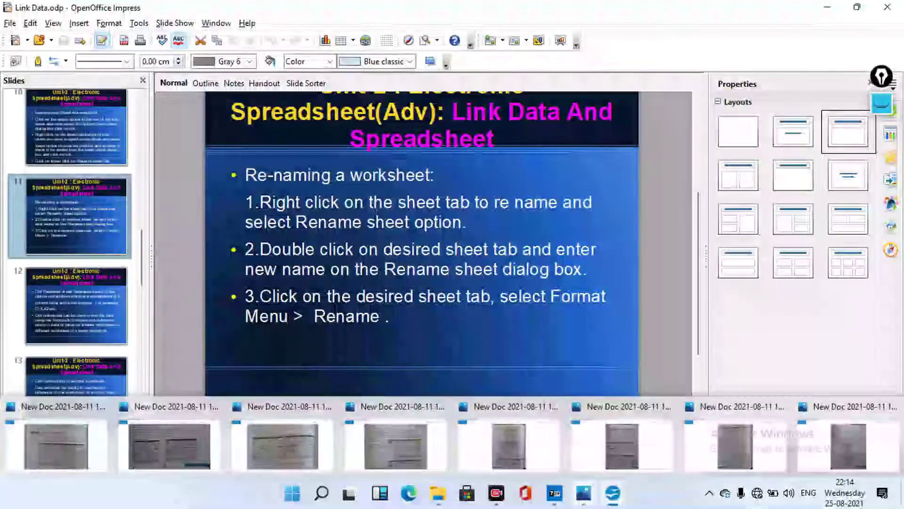
pyautogui.moveTo(612, 493)
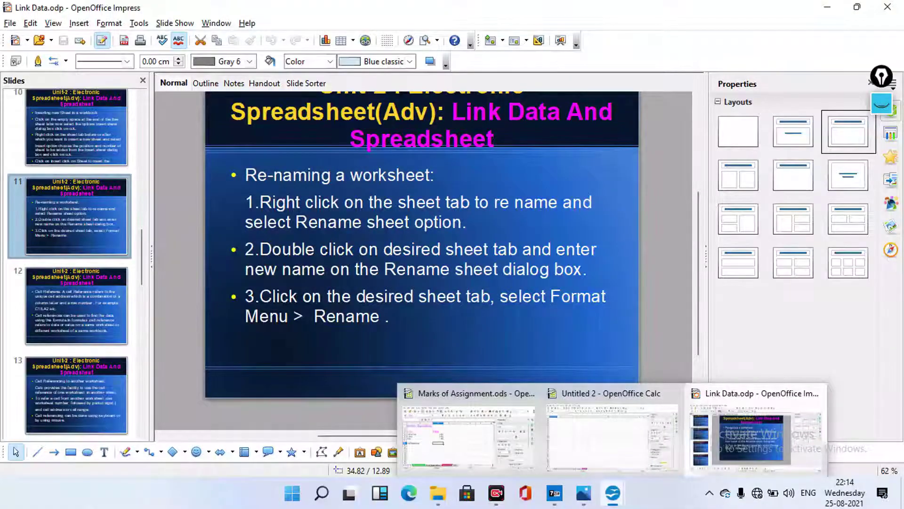
pyautogui.click(611, 431)
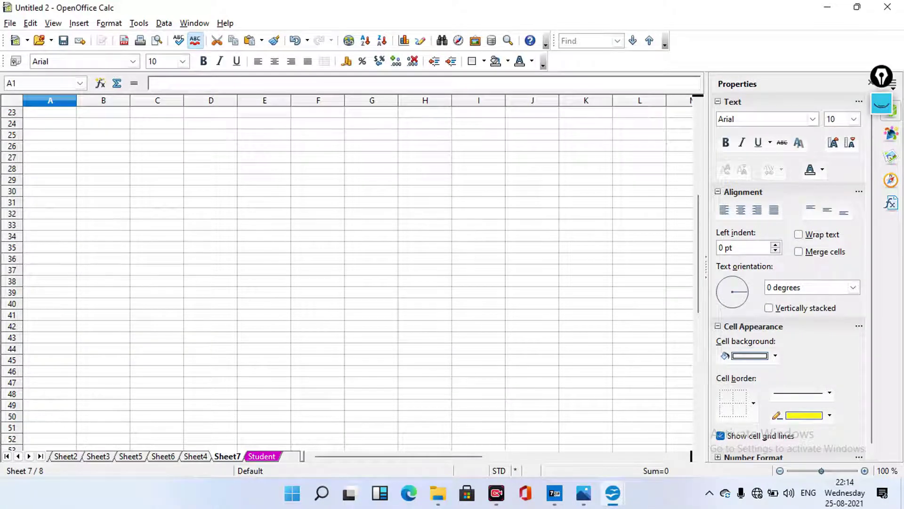
# Rename Sheet7 to 'student2' through Format > Sheet > Rename
pyautogui.click(109, 23)
pyautogui.click(109, 23)
pyautogui.click(109, 23)
pyautogui.click(108, 23)
pyautogui.hotkey('alt', 'o')
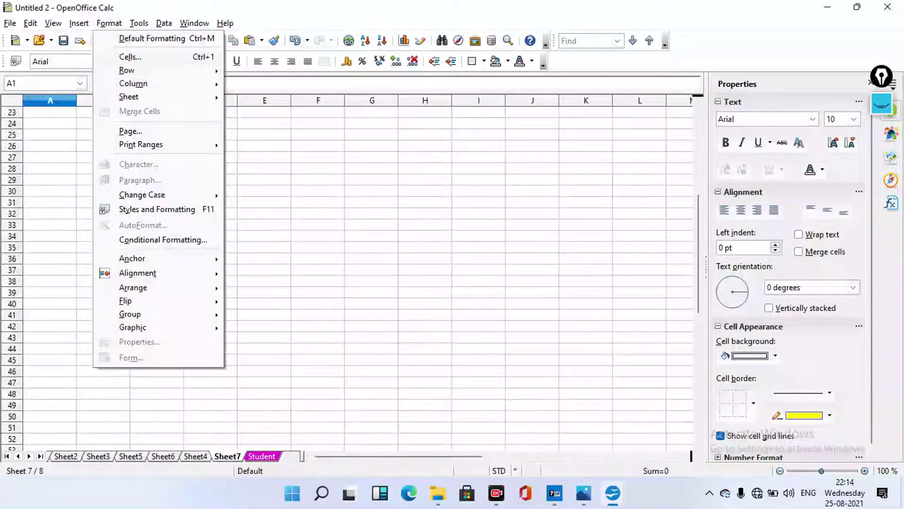
pyautogui.moveTo(126, 70)
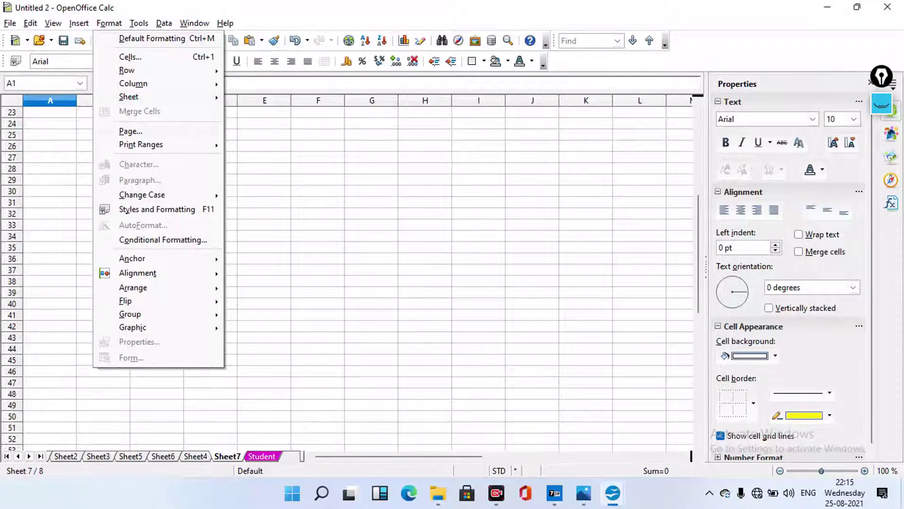
pyautogui.moveTo(129, 96)
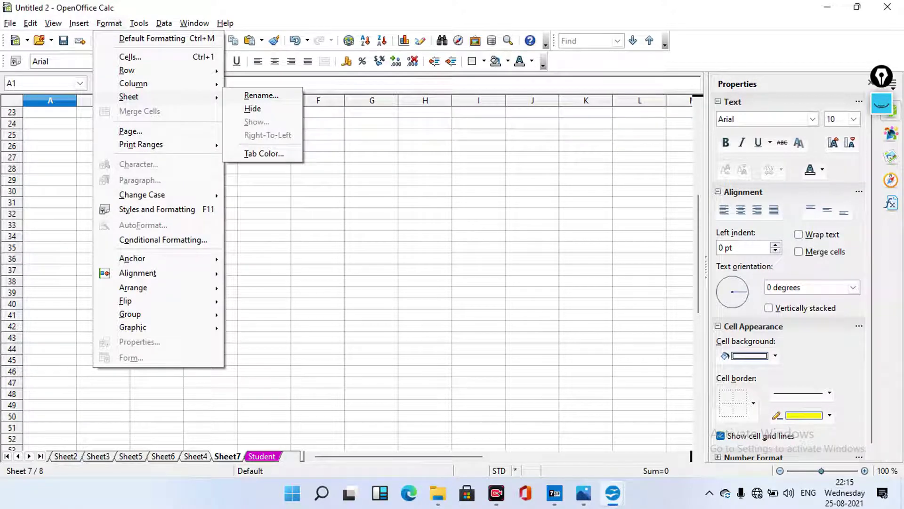
pyautogui.press('r')
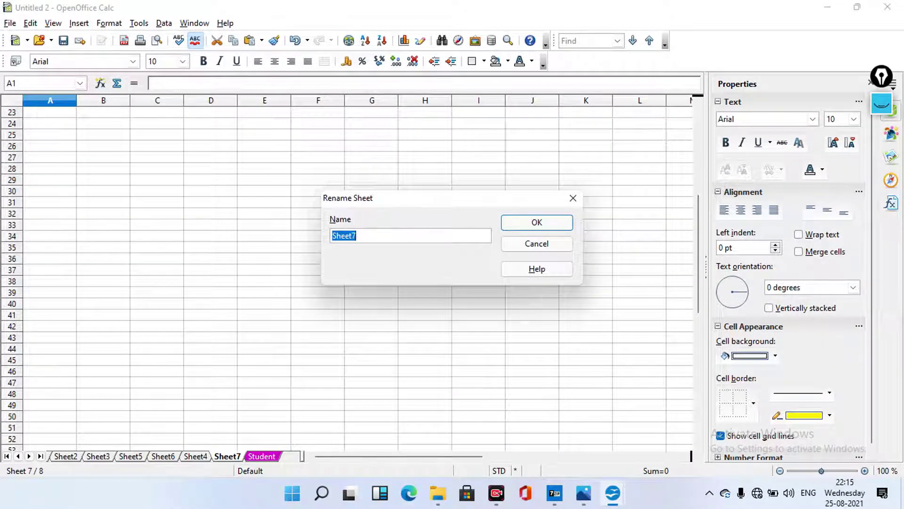
pyautogui.write('st')
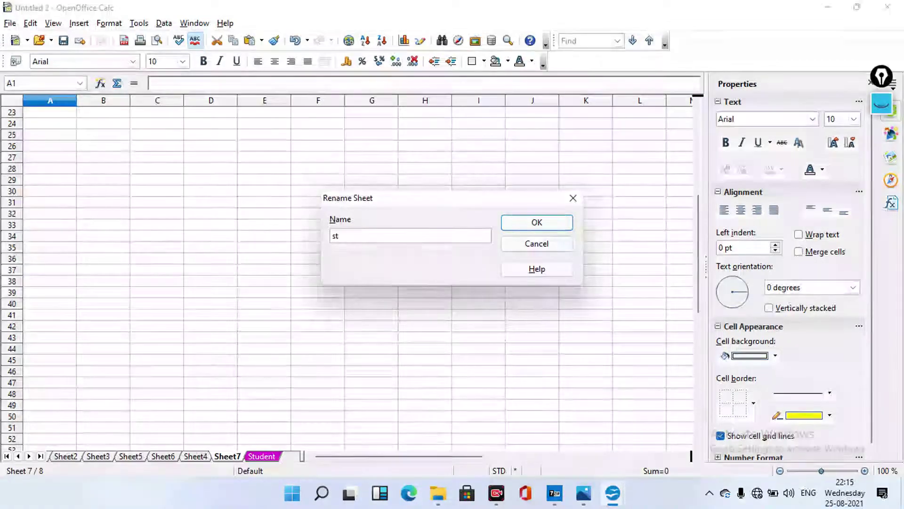
pyautogui.write('udeny')
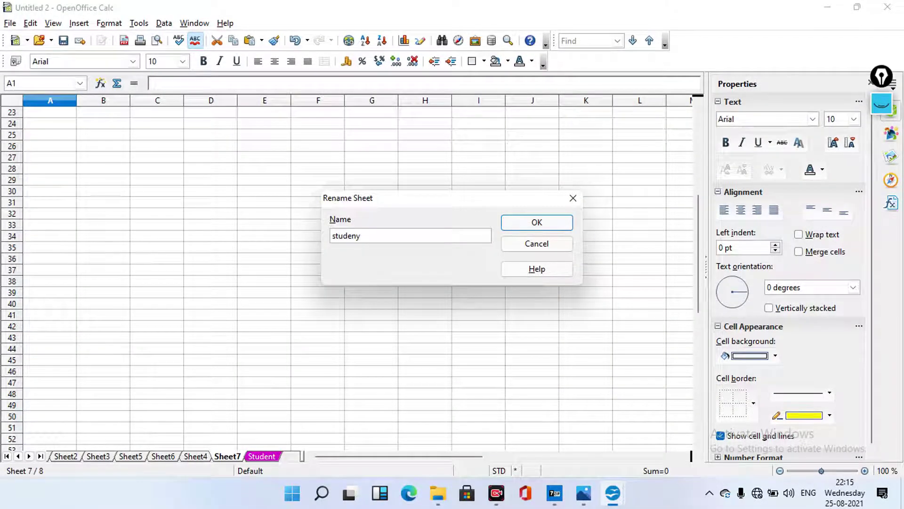
pyautogui.press('BackSpace')
pyautogui.write('t2')
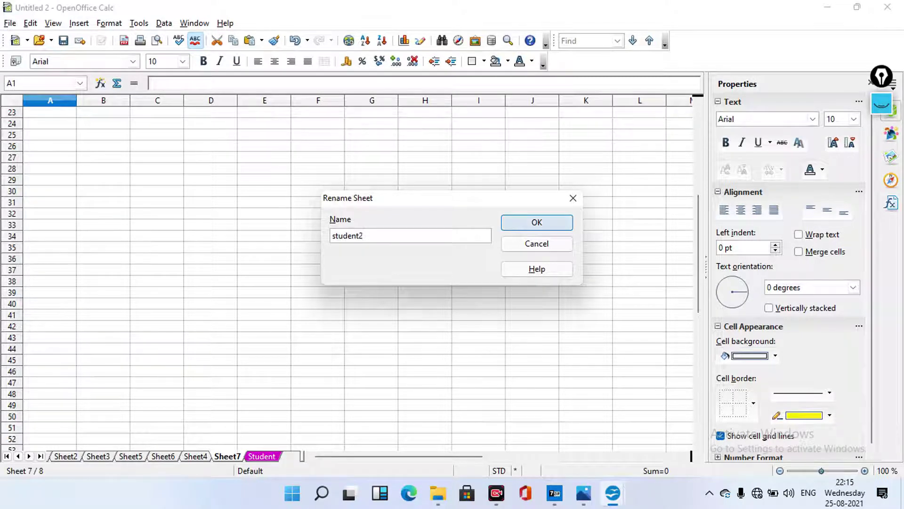
pyautogui.press('Return')
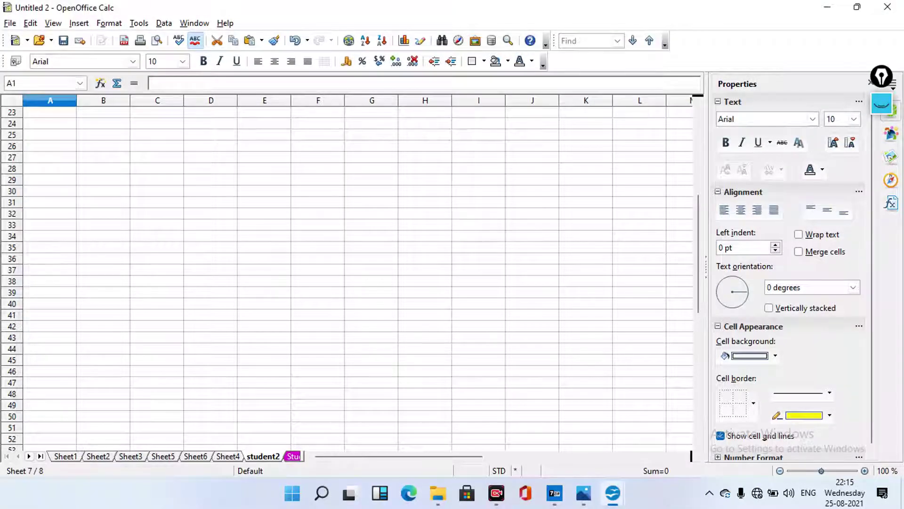
pyautogui.hotkey('alt', 'o')
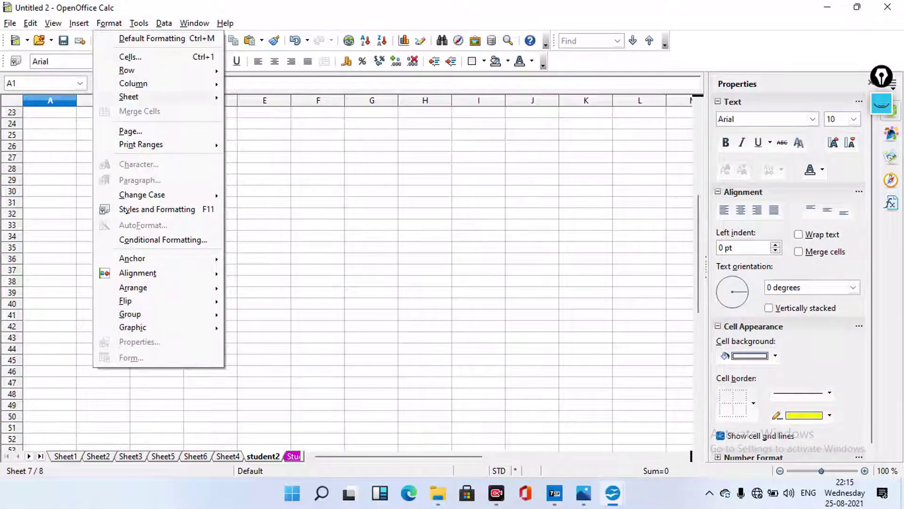
# Give the student2 tab the colour Red 3, then move to Sheet4
pyautogui.press('Right')
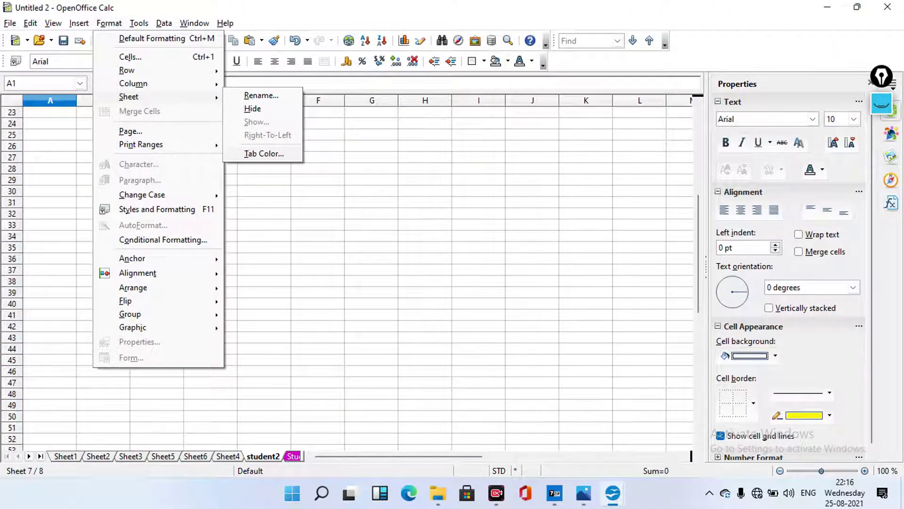
pyautogui.press('t')
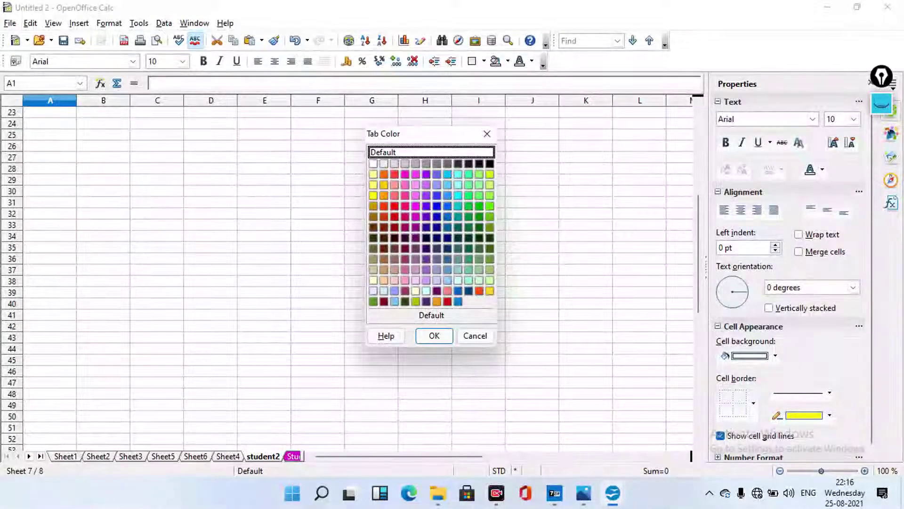
pyautogui.click(394, 206)
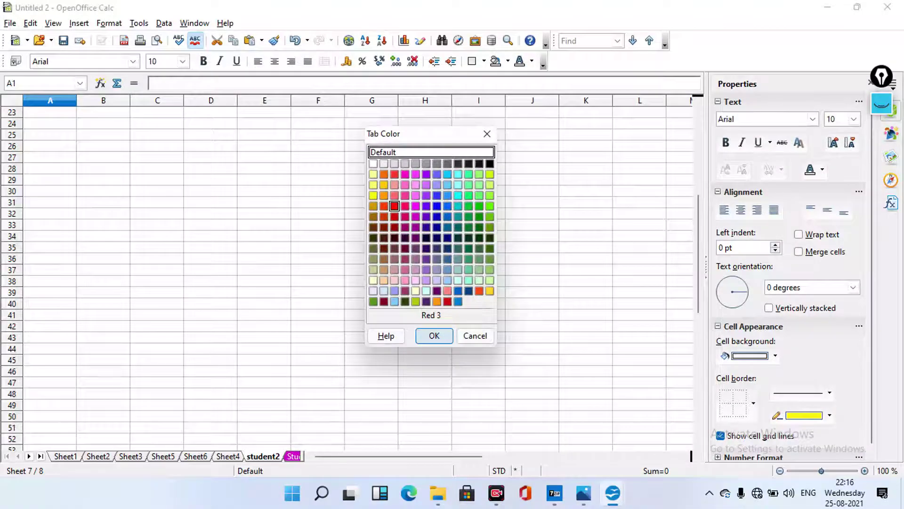
pyautogui.press('Return')
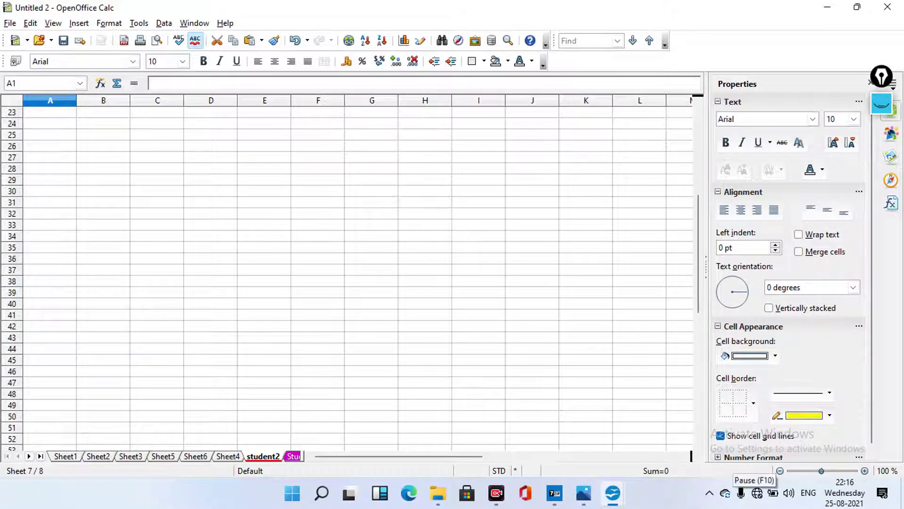
pyautogui.hotkey('ctrl', 'pageup')
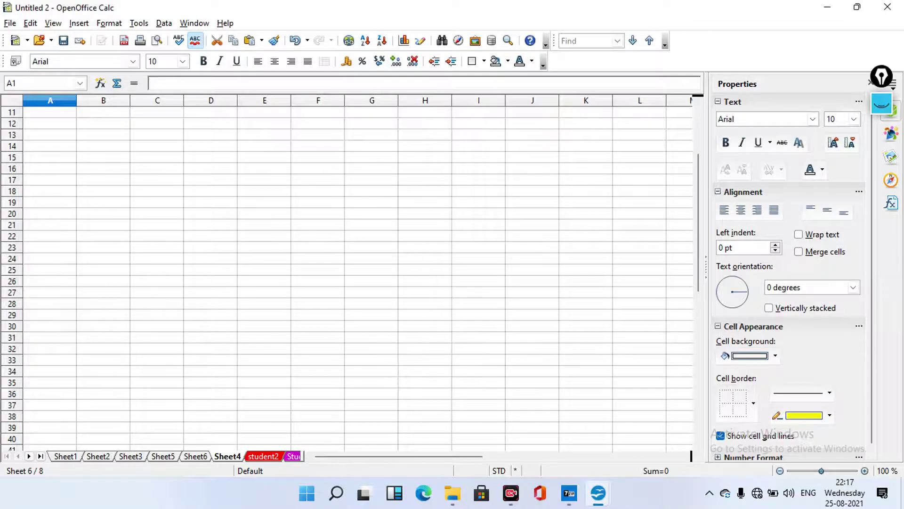
# Cancel the rename of Sheet4, keeping its name, and show Impress slide 12 on cell references
pyautogui.hotkey('alt', 'o')
pyautogui.press('h')
pyautogui.press('r')
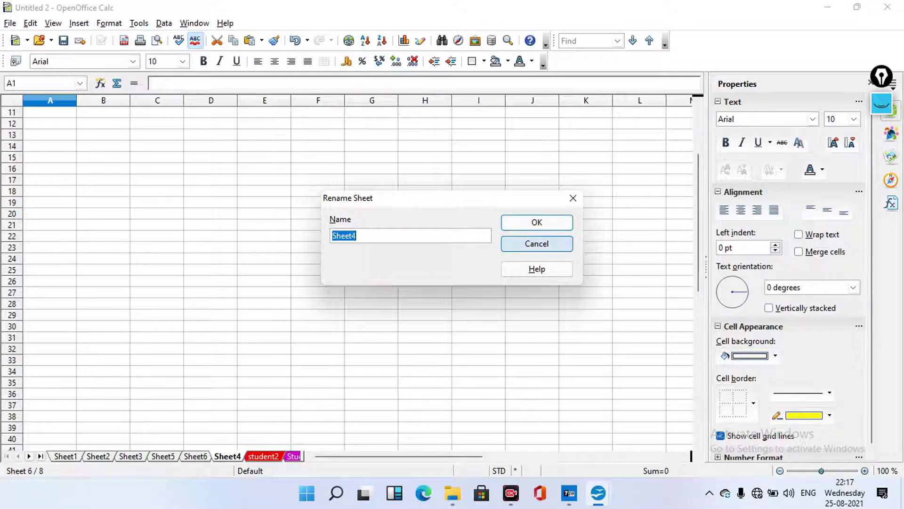
pyautogui.press('Escape')
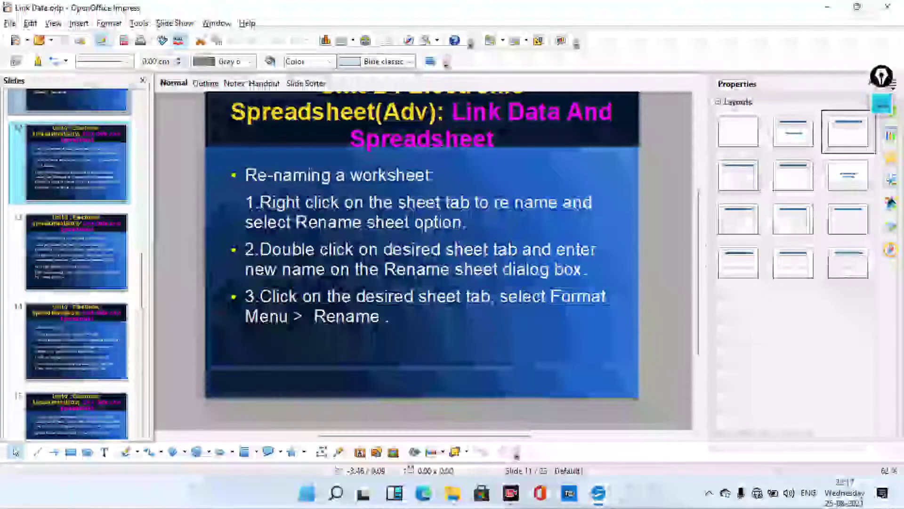
pyautogui.click(75, 189)
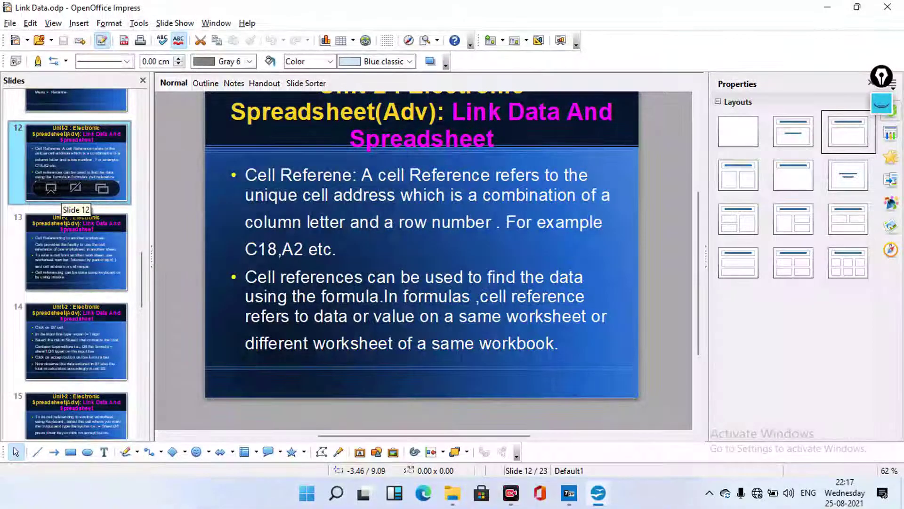
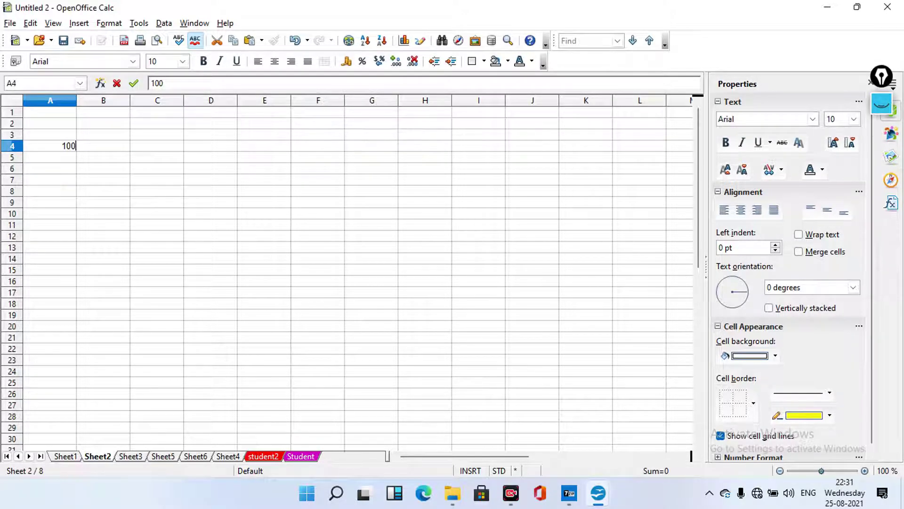
# Enter the formula =a4 in C4 so it mirrors A4's value of 100
pyautogui.click(157, 145)
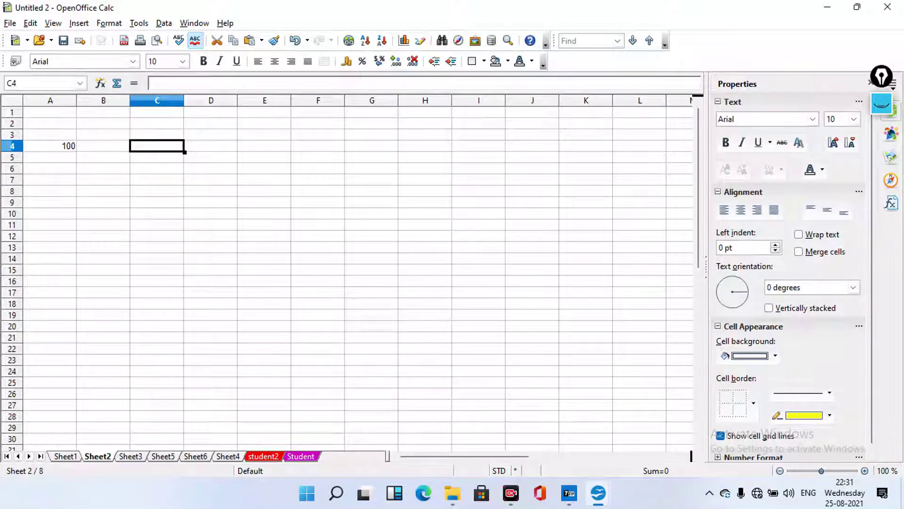
pyautogui.press('F2')
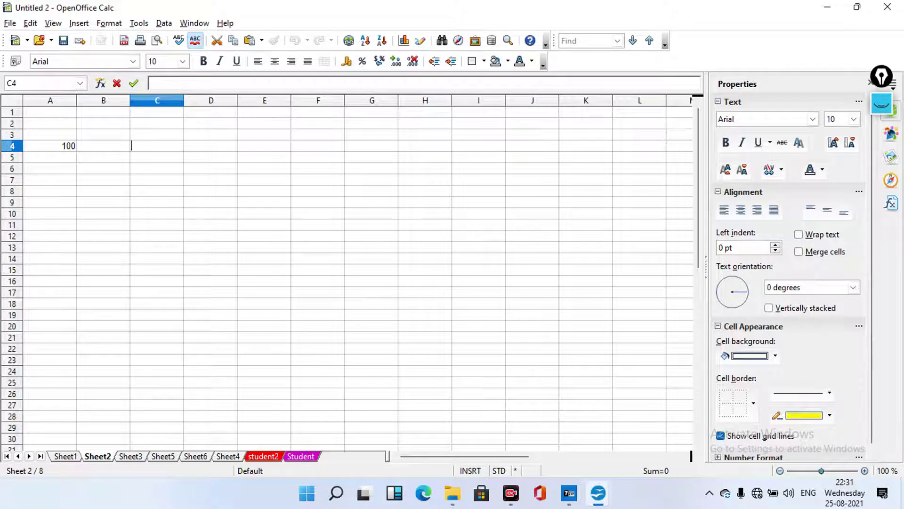
pyautogui.write('=')
pyautogui.write('a')
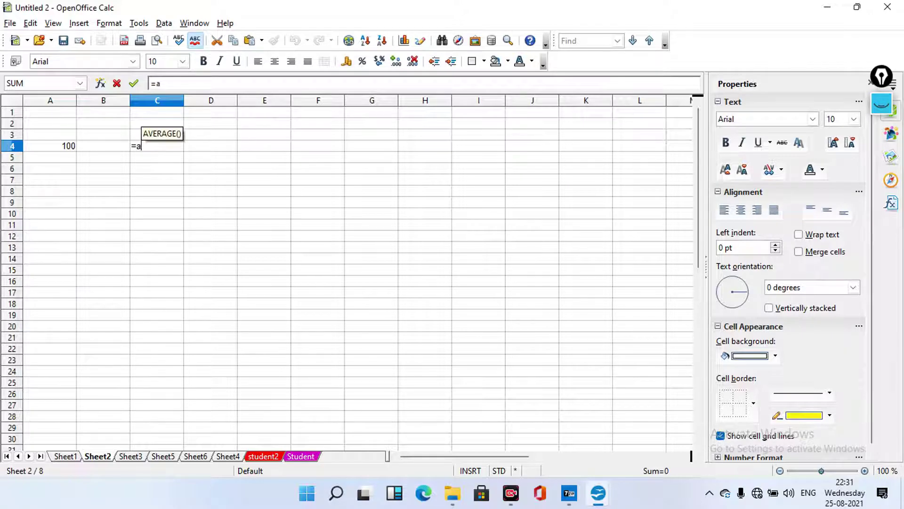
pyautogui.write('4')
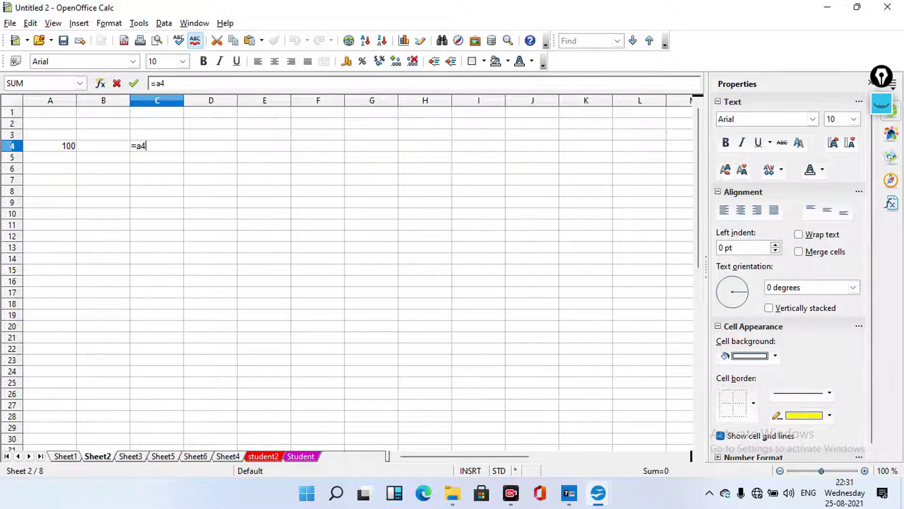
pyautogui.press('Return')
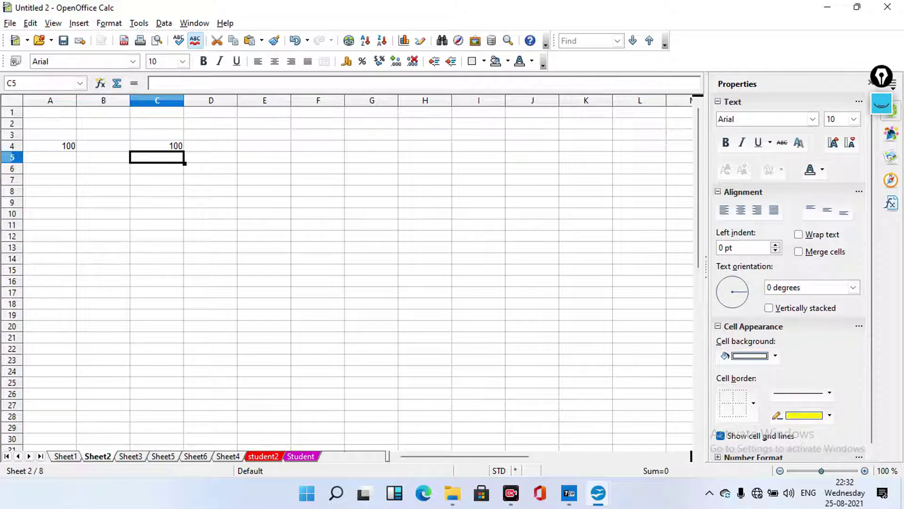
# Re-enter the reference formula =A4 in C4
pyautogui.click(62, 146)
pyautogui.doubleClick(62, 146)
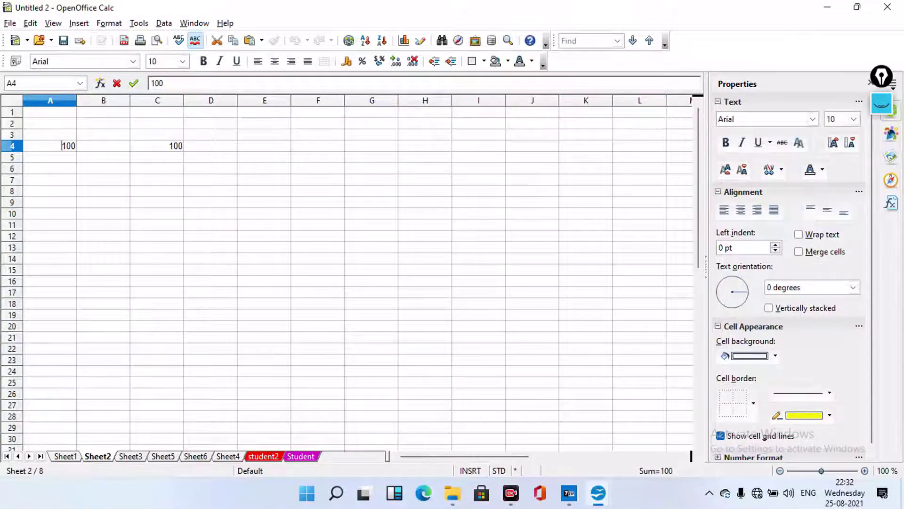
pyautogui.click(157, 145)
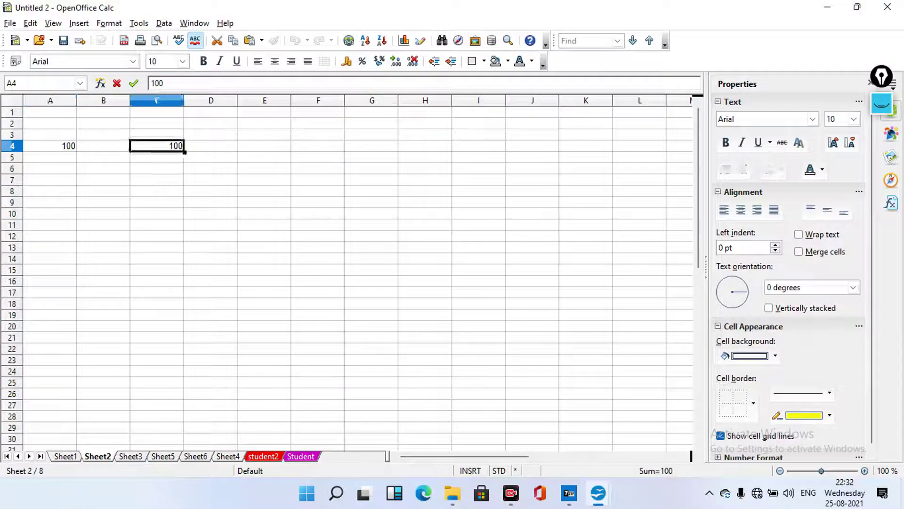
pyautogui.write('=A4')
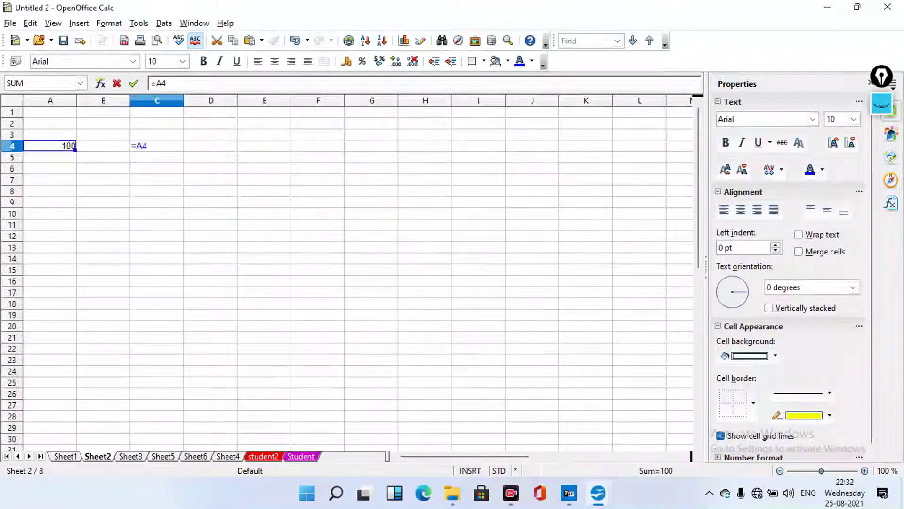
pyautogui.hotkey('shift', 'Home')
pyautogui.press('End')
pyautogui.press('Return')
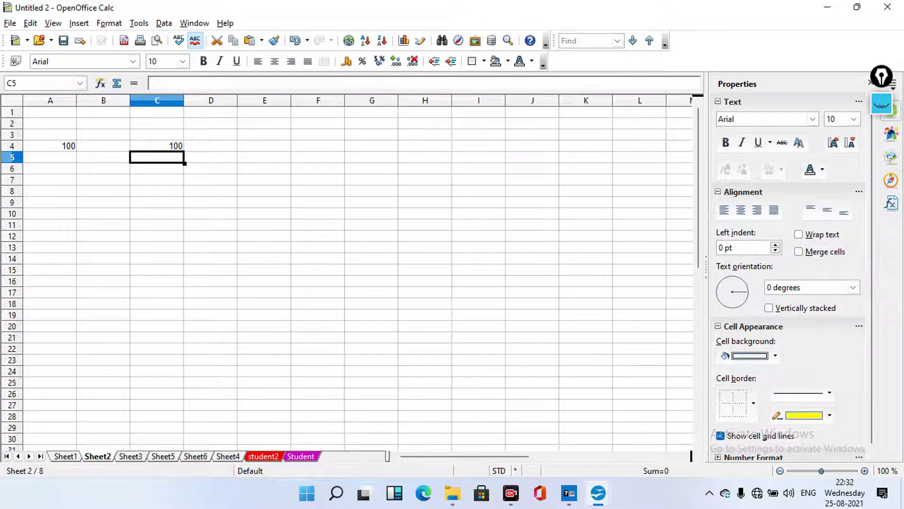
# Change A4's value from 100 to 400 so C4 updates to 400
pyautogui.doubleClick(71, 146)
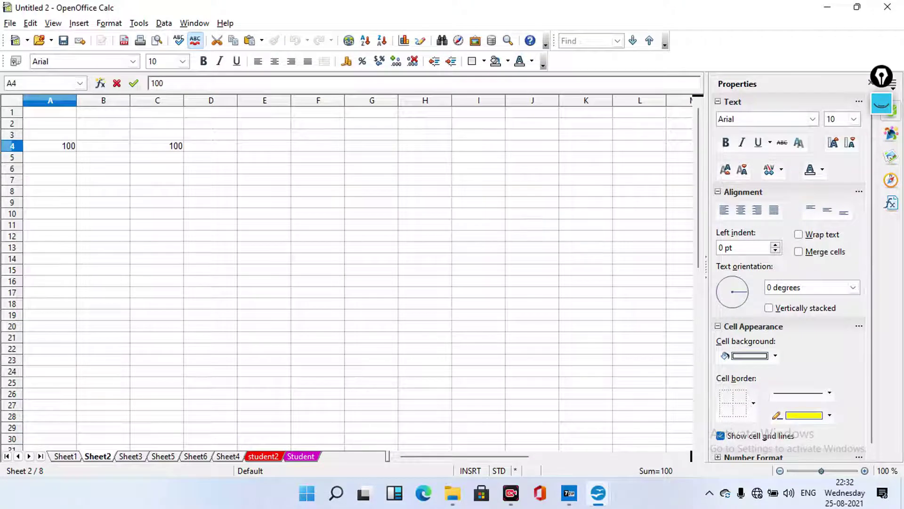
pyautogui.press('Home')
pyautogui.hotkey('shift', 'Right')
pyautogui.write('4')
pyautogui.press('Return')
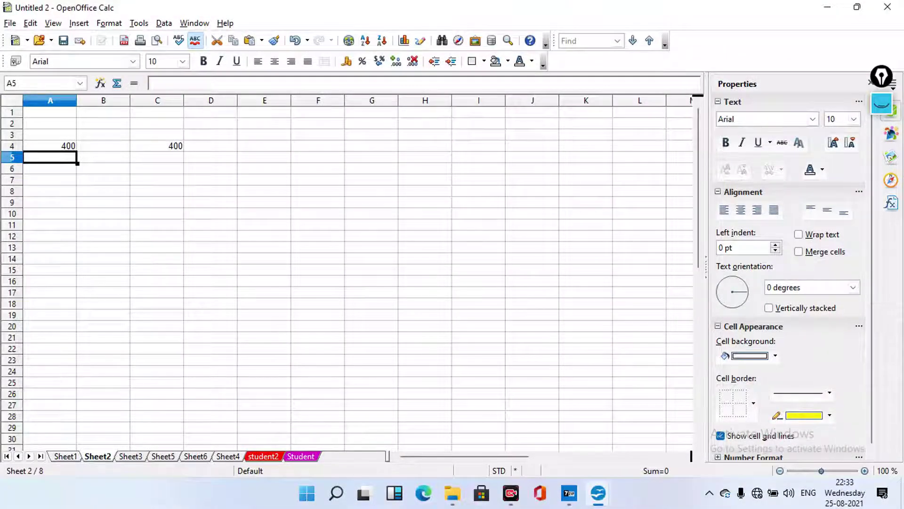
# Inspect C4's =A4 formula, leaving it unchanged
pyautogui.click(157, 146)
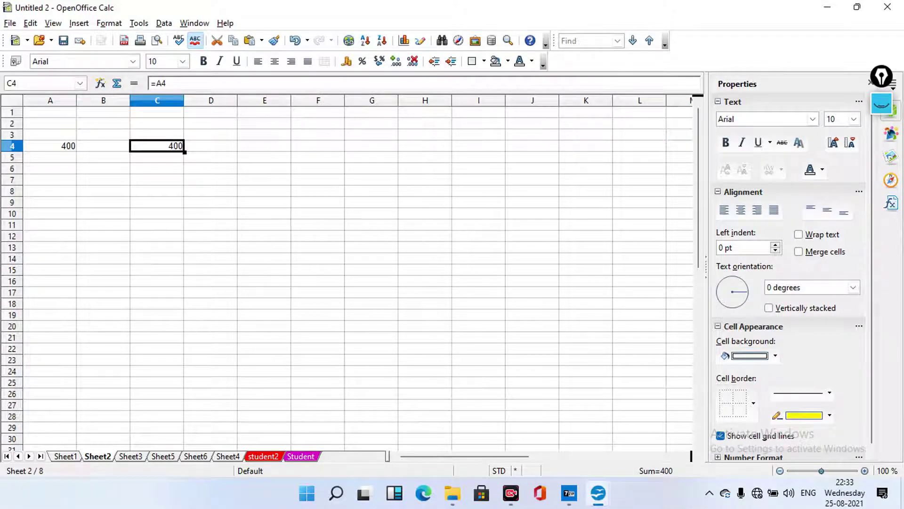
pyautogui.press('F2')
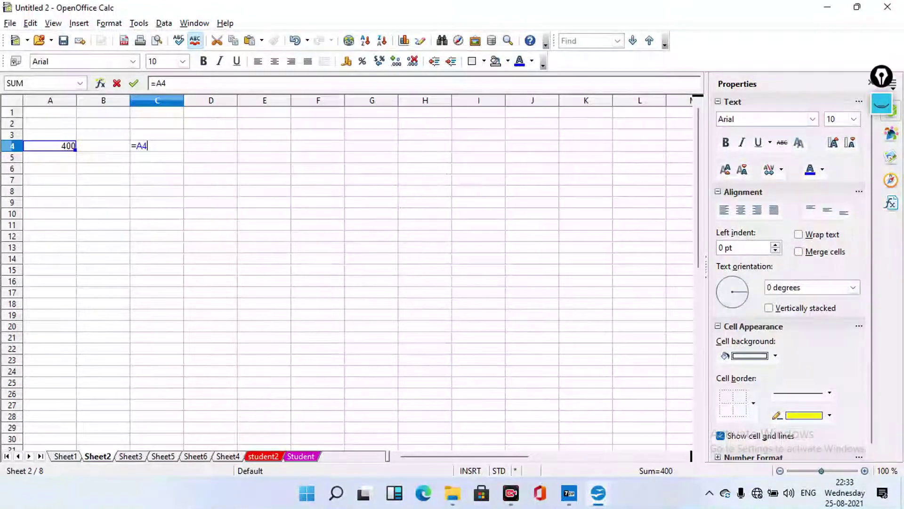
pyautogui.press('Return')
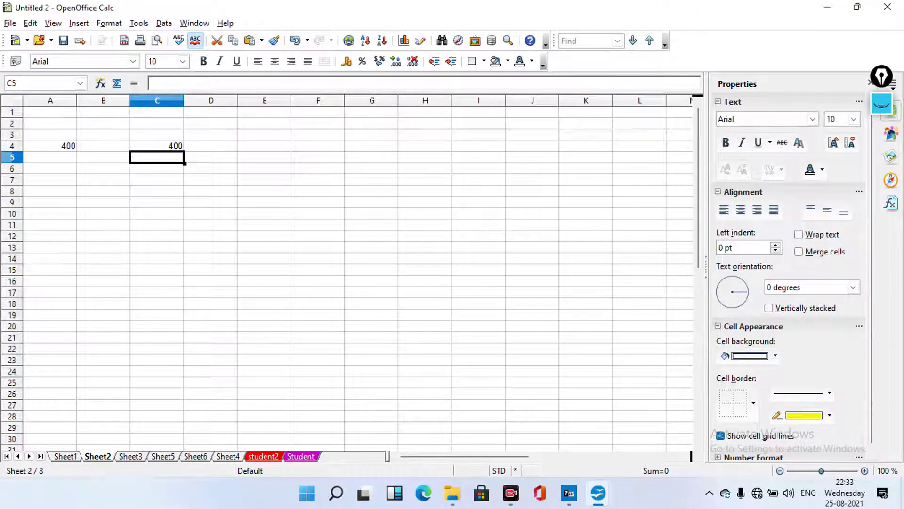
pyautogui.doubleClick(157, 146)
pyautogui.press('Escape')
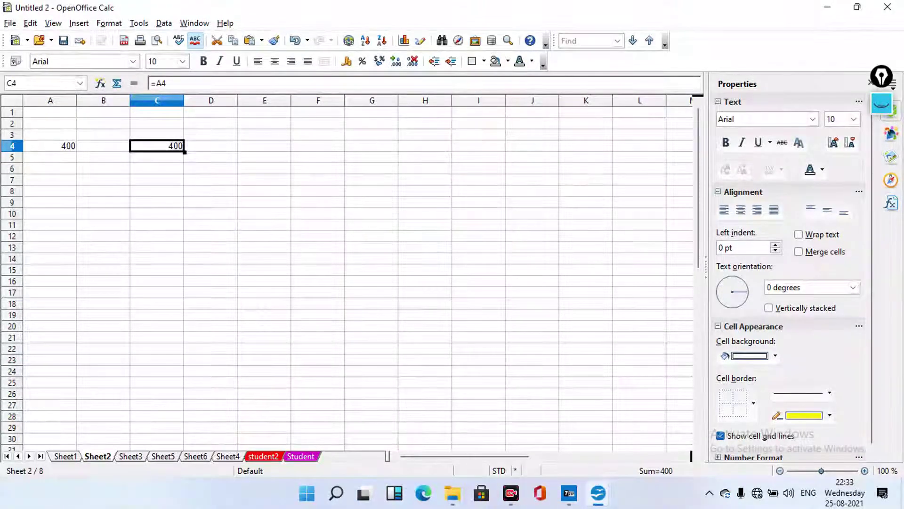
pyautogui.press('F2')
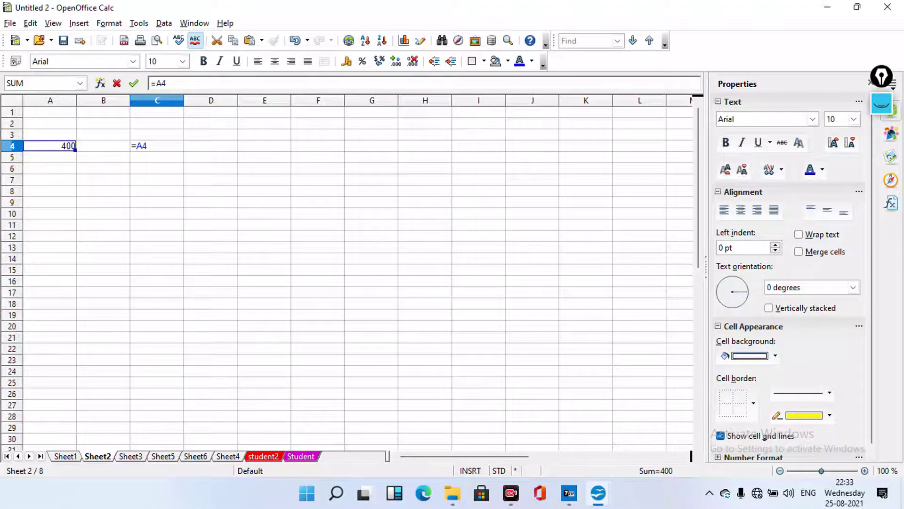
pyautogui.press('Escape')
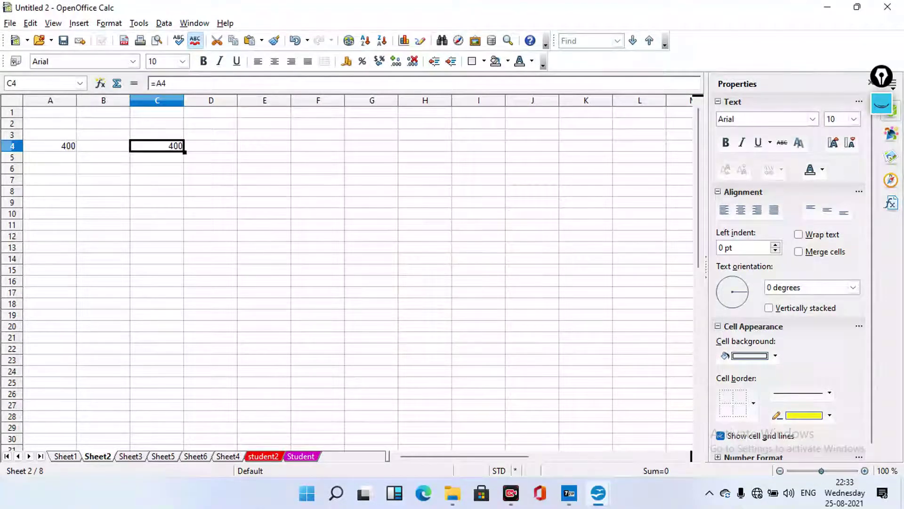
pyautogui.press('F2')
pyautogui.press('Return')
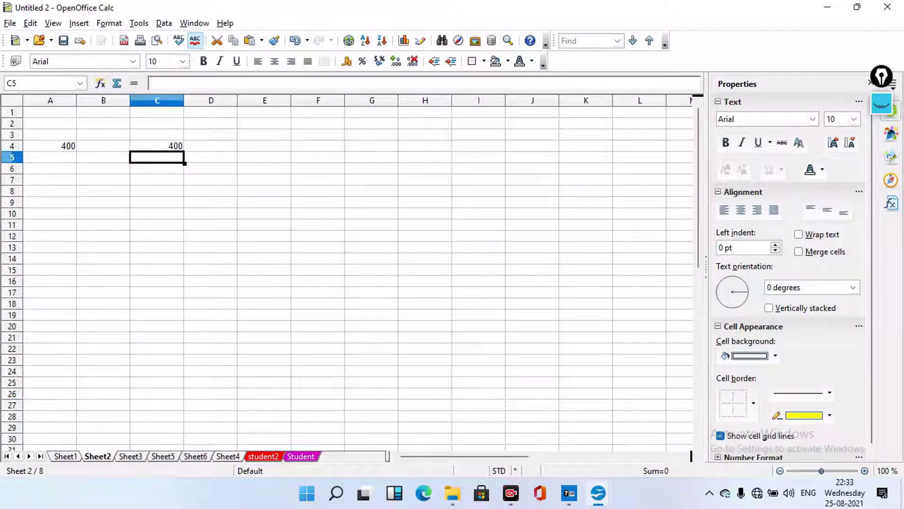
# Overwrite C4 with the plain value 500
pyautogui.click(157, 146)
pyautogui.write('500')
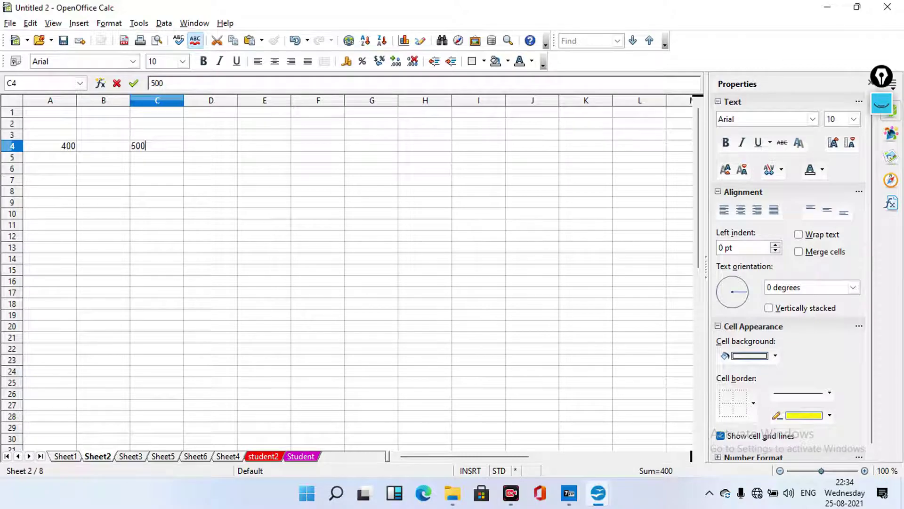
pyautogui.press('Return')
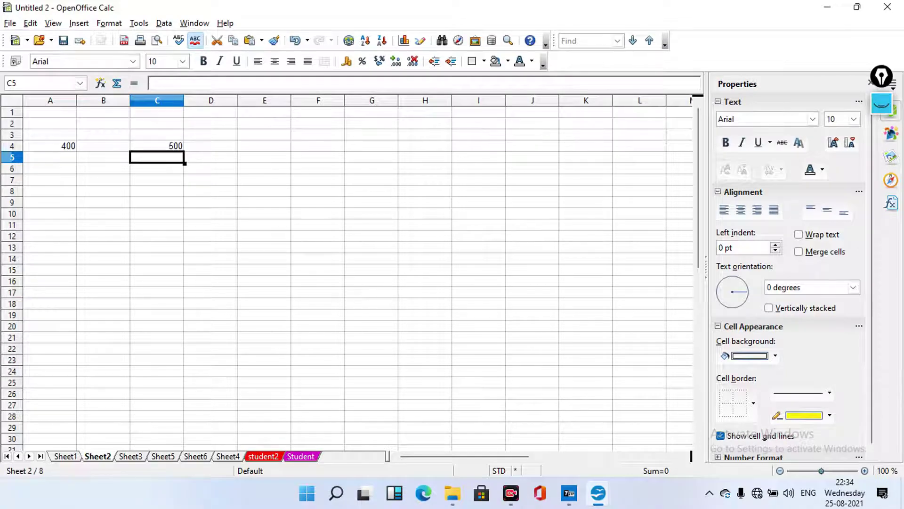
# Change A4's value from 400 to 600
pyautogui.doubleClick(50, 145)
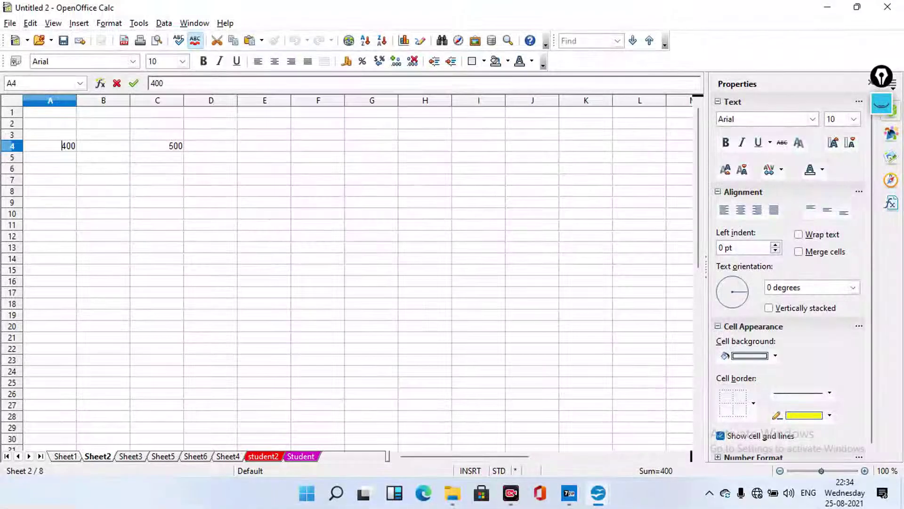
pyautogui.scroll(-2, 348, 273)
pyautogui.press('Delete')
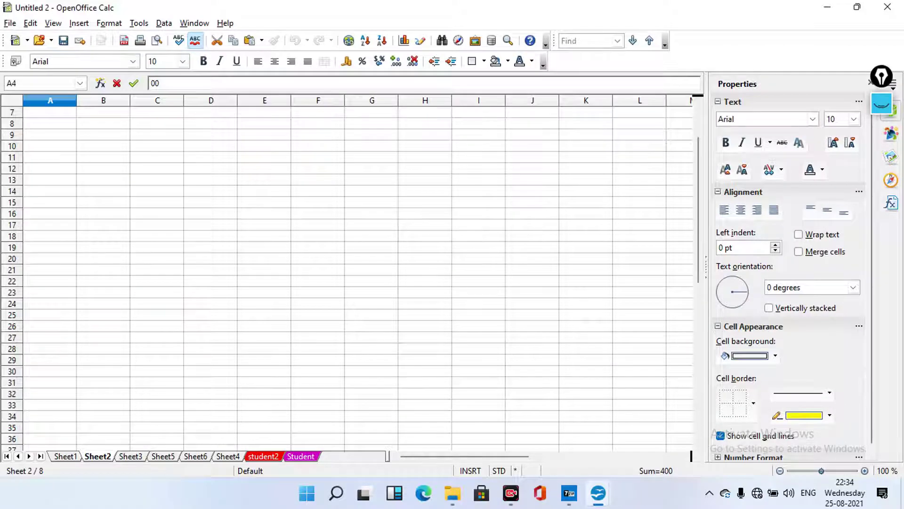
pyautogui.scroll(2, 349, 274)
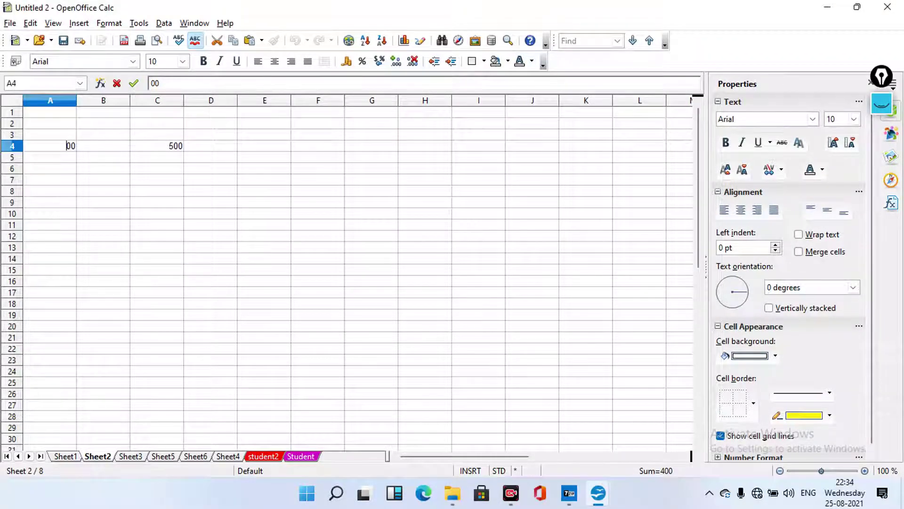
pyautogui.write('6')
pyautogui.press('Return')
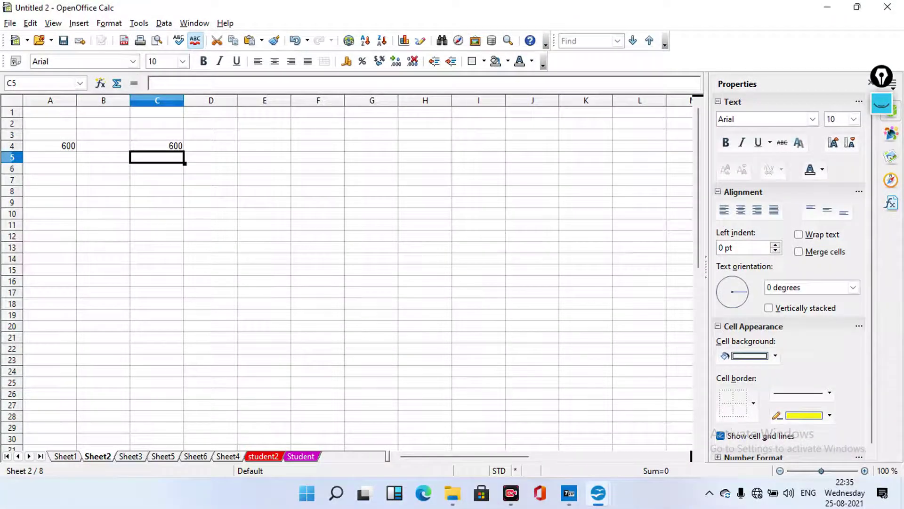
# Change A4 from 600 to 800 so C4 also shows 800
pyautogui.click(69, 146)
pyautogui.doubleClick(69, 145)
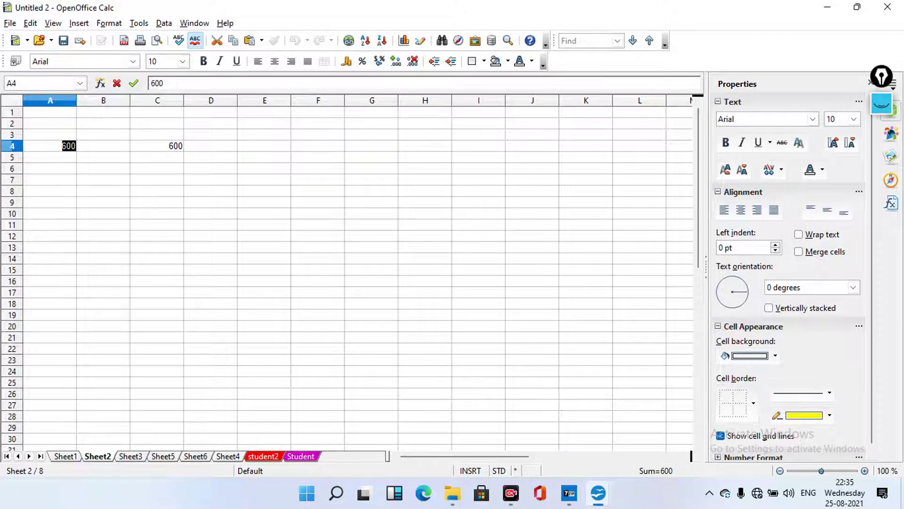
pyautogui.click(62, 146)
pyautogui.press('Delete')
pyautogui.write('8')
pyautogui.press('Return')
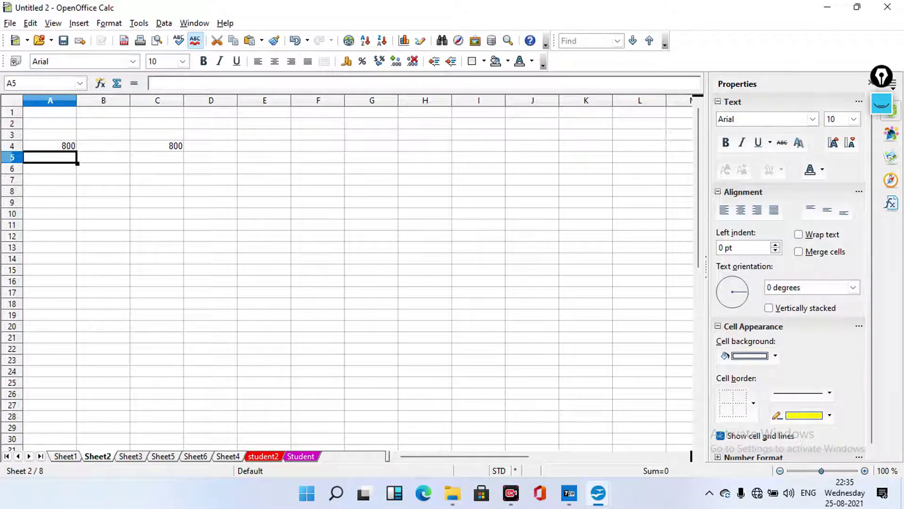
pyautogui.doubleClick(78, 213)
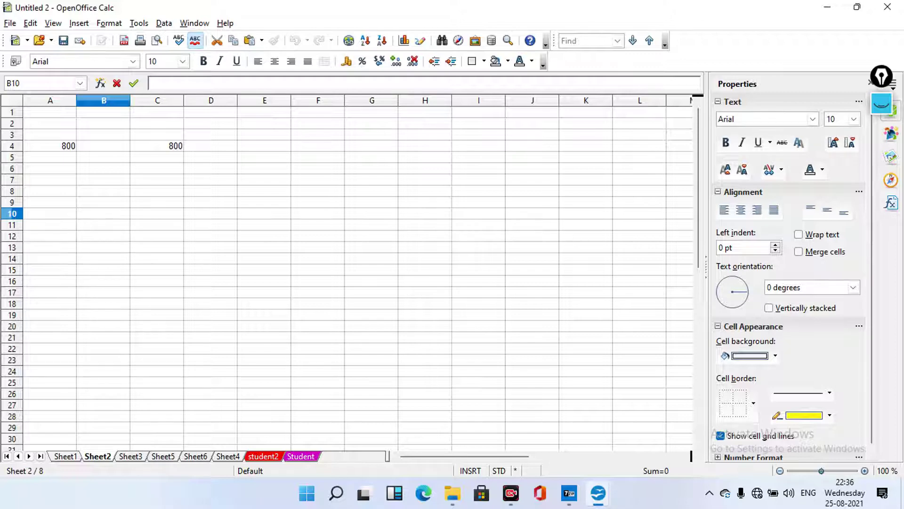
# Enter =A4+C4 in B10 to total the two 800 values as 1600
pyautogui.write('=')
pyautogui.click(50, 145)
pyautogui.write('+')
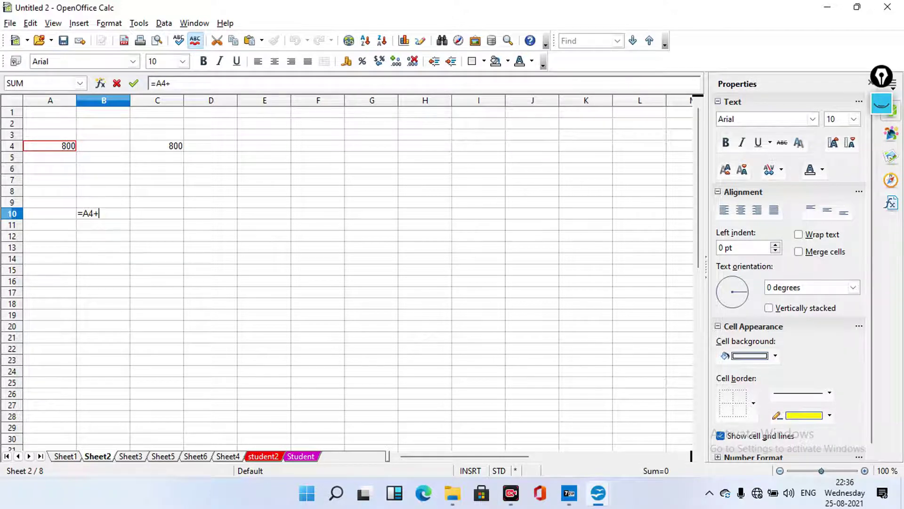
pyautogui.click(157, 145)
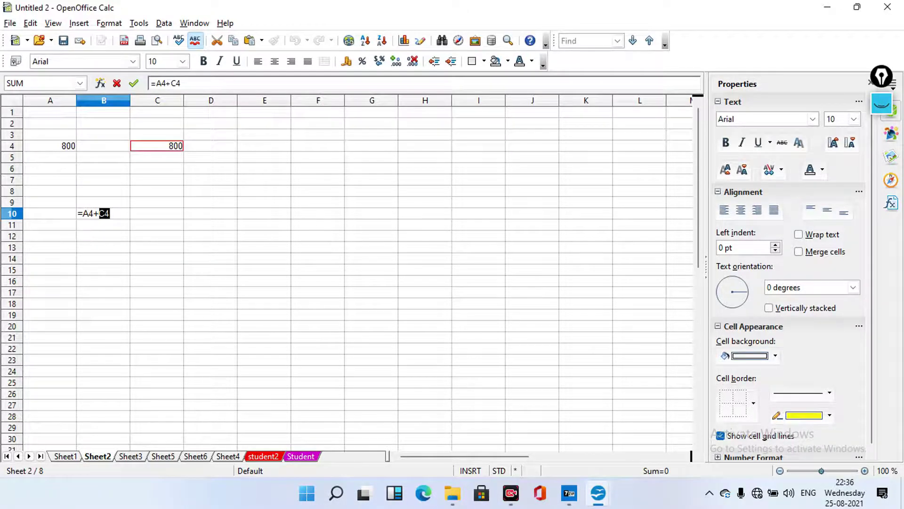
pyautogui.press('Return')
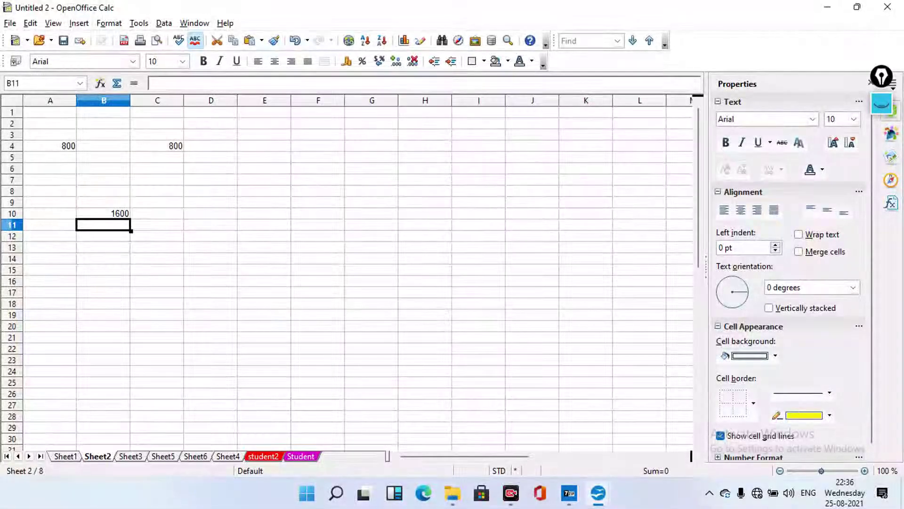
pyautogui.click(103, 213)
pyautogui.press('F2')
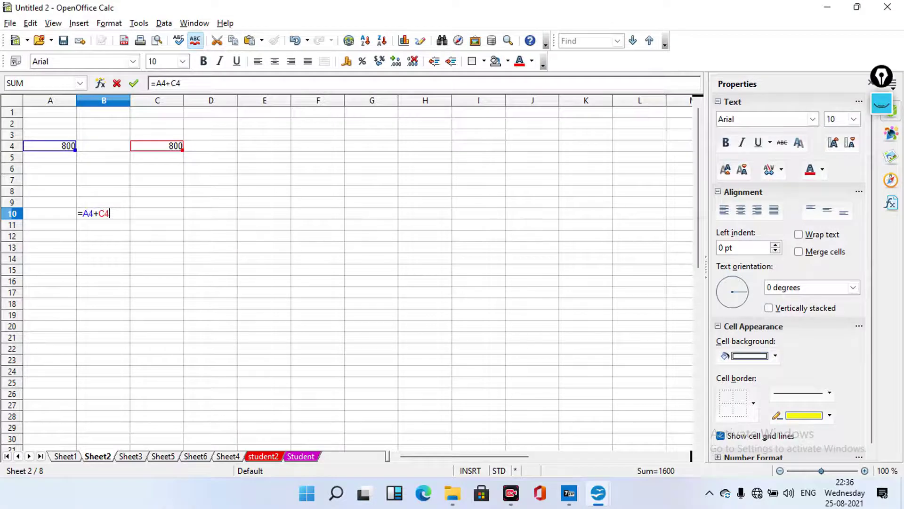
pyautogui.press('Return')
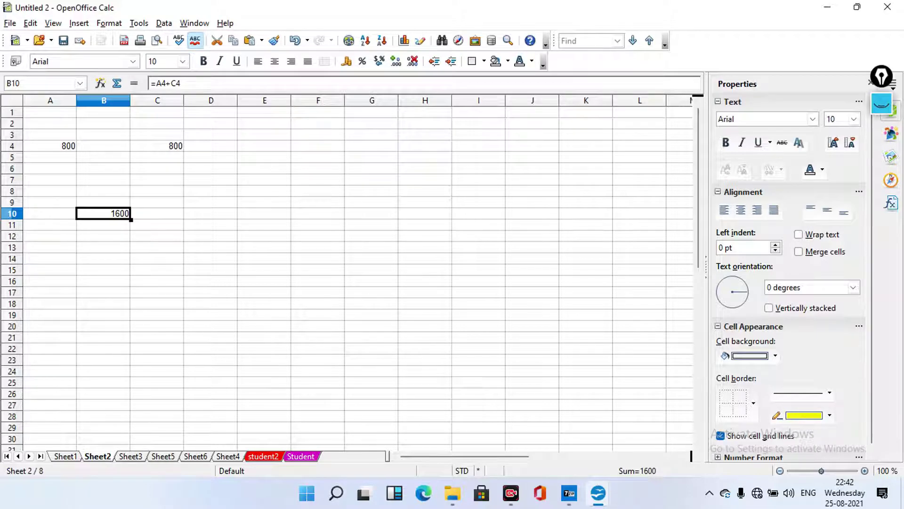
# On Sheet5, begin an A3 formula by picking Sheet2's B10 as a reference
pyautogui.hotkey('ctrl', 'pagedown')
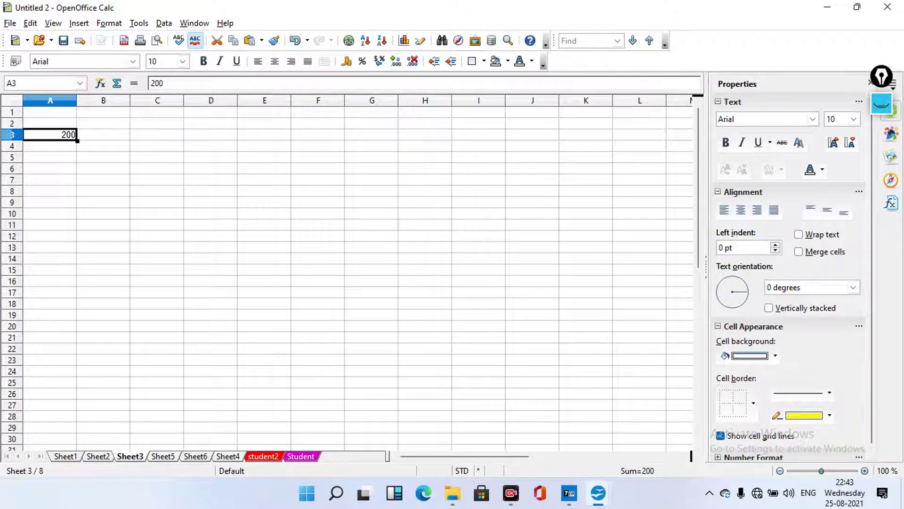
pyautogui.hotkey('ctrl', 'pagedown')
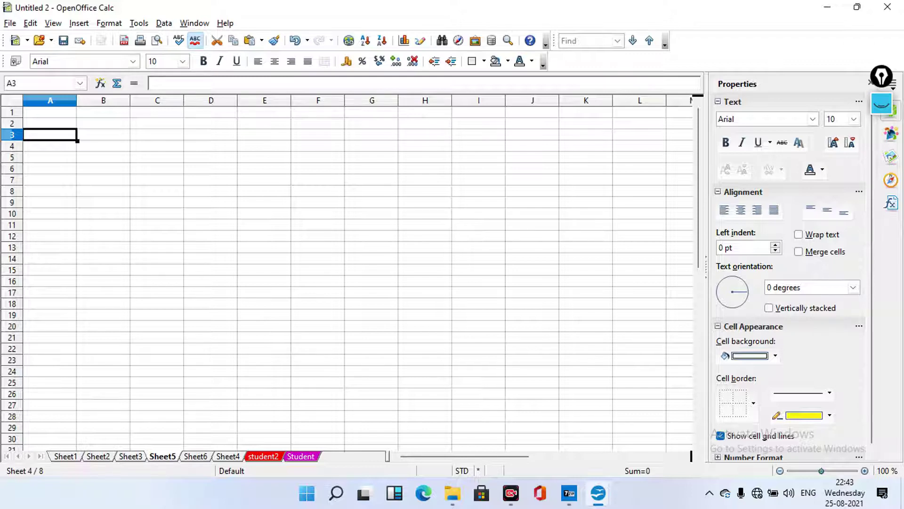
pyautogui.press('F2')
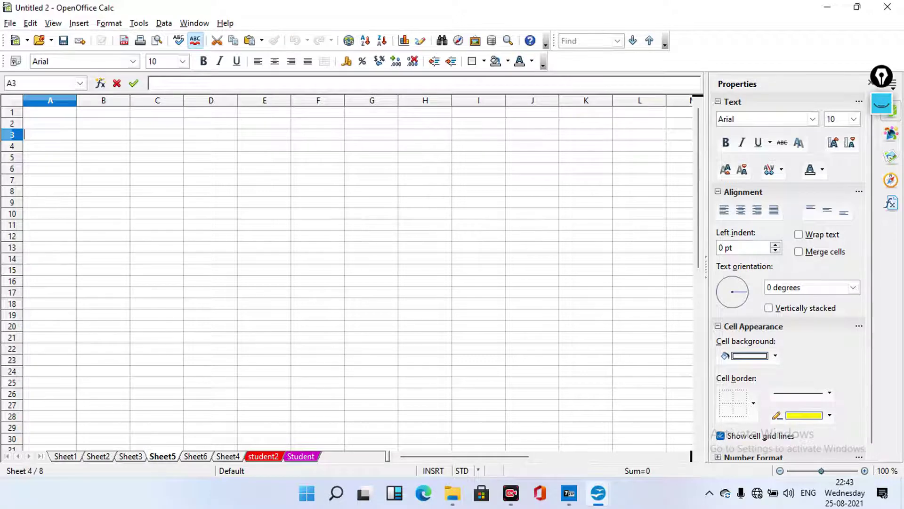
pyautogui.write('=')
pyautogui.hotkey('ctrl', 'pageup')
pyautogui.hotkey('ctrl', 'pageup')
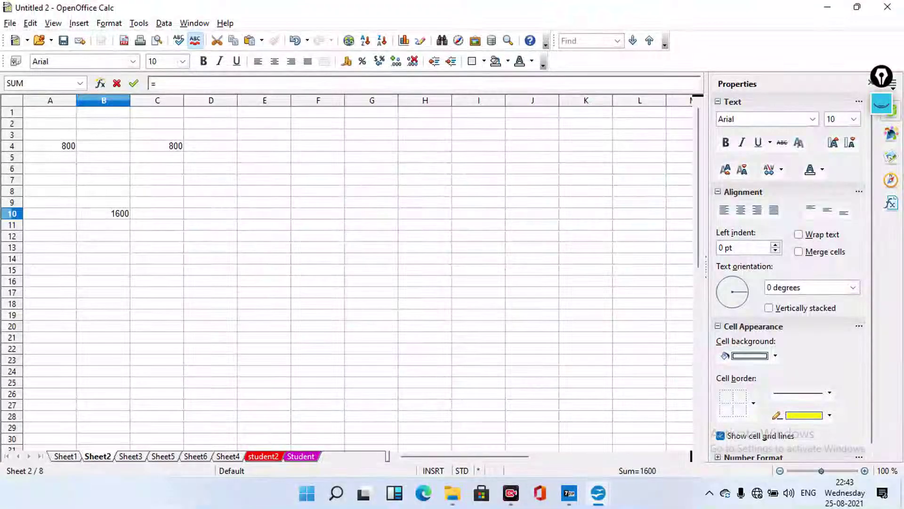
pyautogui.click(103, 213)
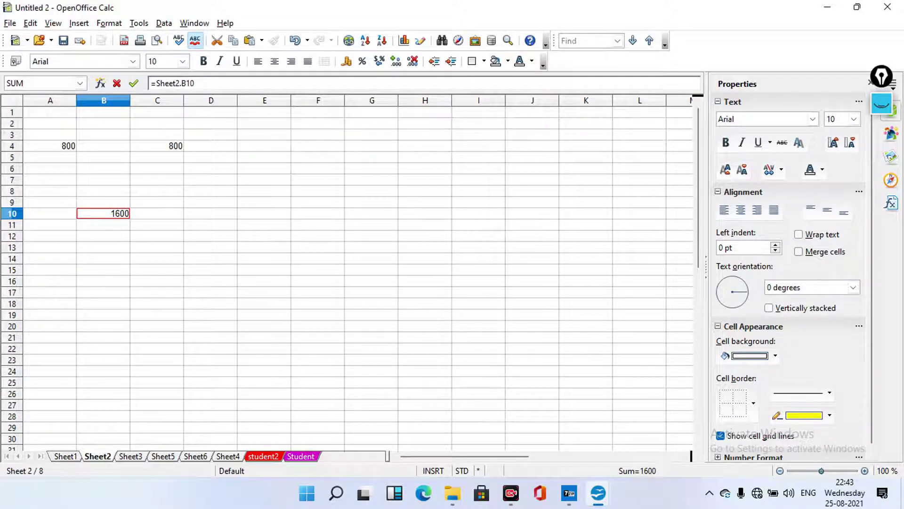
pyautogui.hotkey('ctrl', 'pagedown')
pyautogui.hotkey('ctrl', 'pagedown')
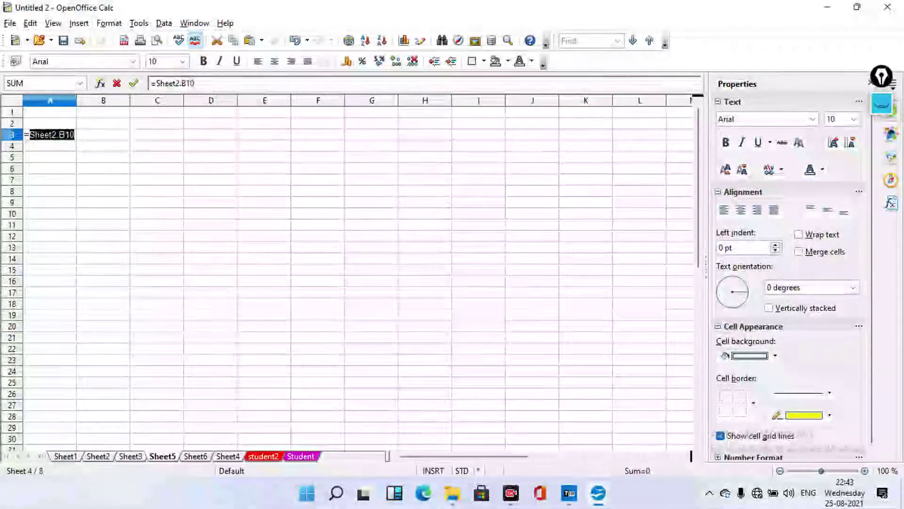
pyautogui.click(103, 134)
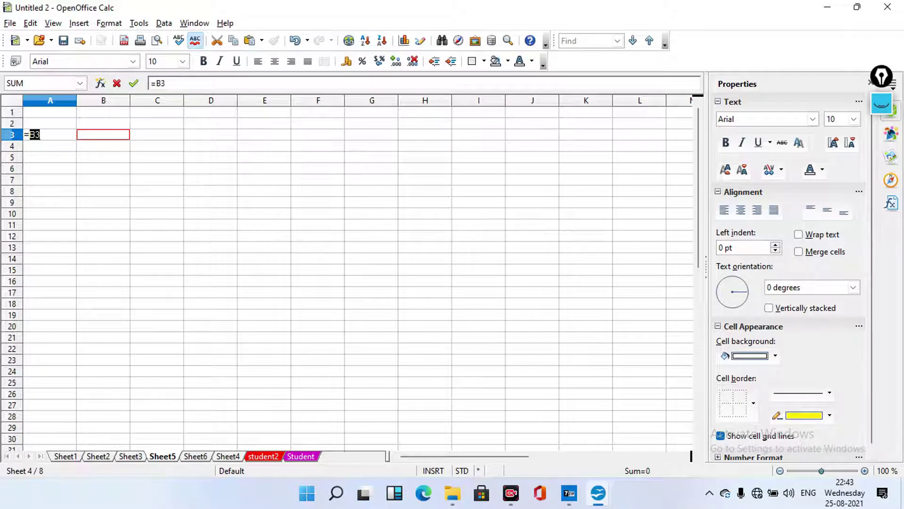
# Correct the reference to sheet2.B10 and append a plus sign
pyautogui.press('BackSpace')
pyautogui.press('BackSpace')
pyautogui.write('sheet')
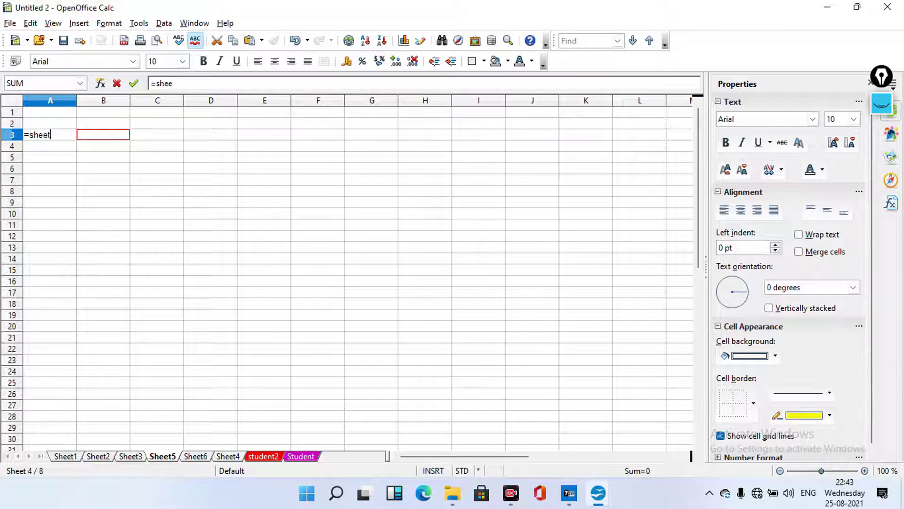
pyautogui.write('2.B3')
pyautogui.hotkey('ctrl', 'pageup')
pyautogui.hotkey('ctrl', 'pageup')
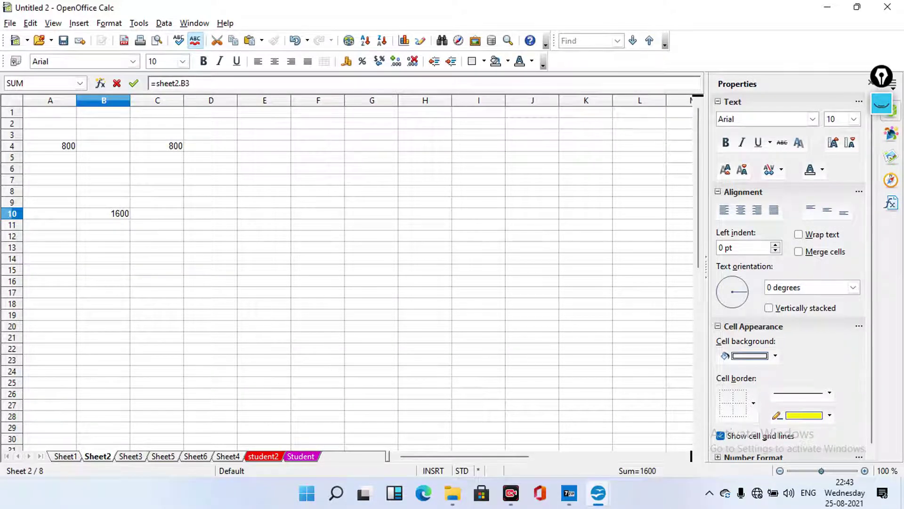
pyautogui.doubleClick(163, 456)
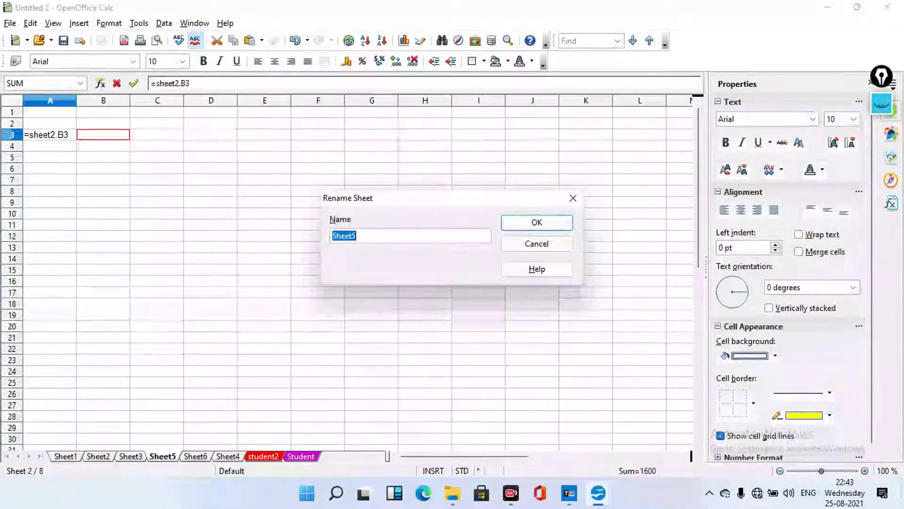
pyautogui.click(537, 244)
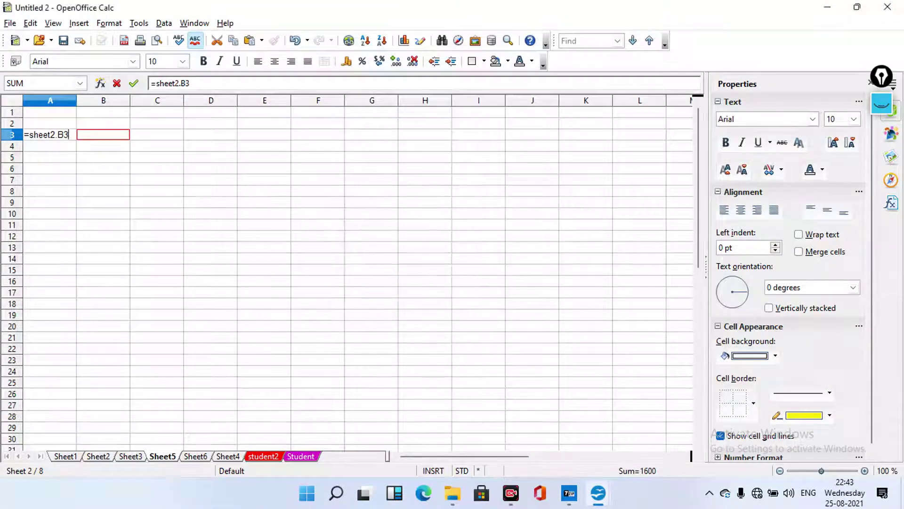
pyautogui.press('BackSpace')
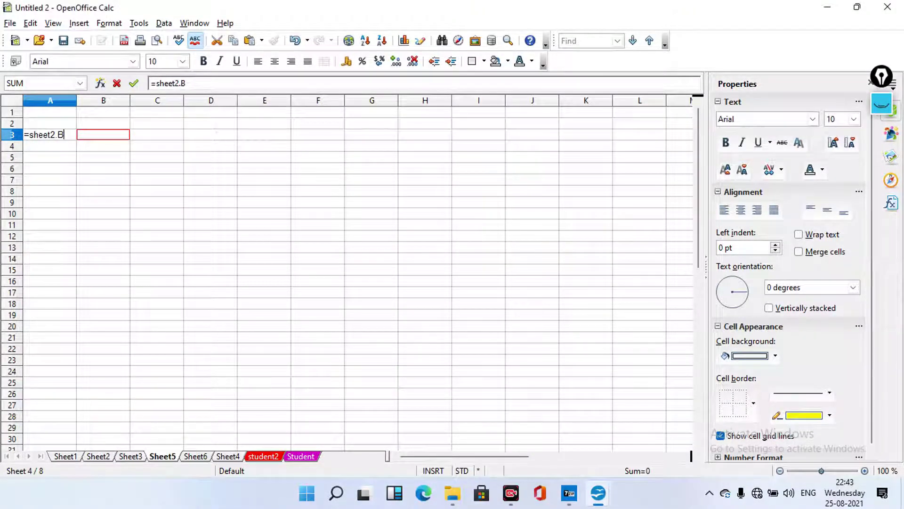
pyautogui.write('10+')
# Append Sheet3's A3 to make =sheet2.B10+Sheet3.A3 in Sheet5's A3 and confirm
pyautogui.hotkey('ctrl', 'pageup')
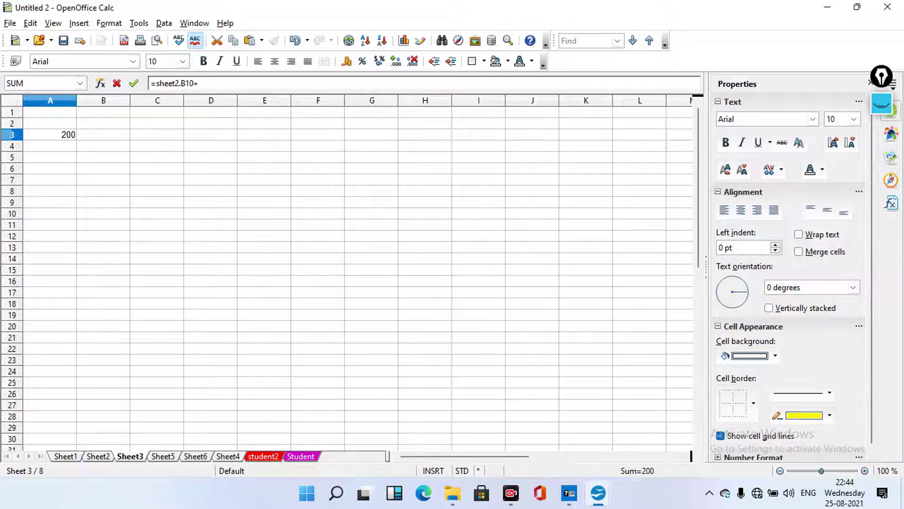
pyautogui.click(50, 134)
pyautogui.hotkey('ctrl', 'pagedown')
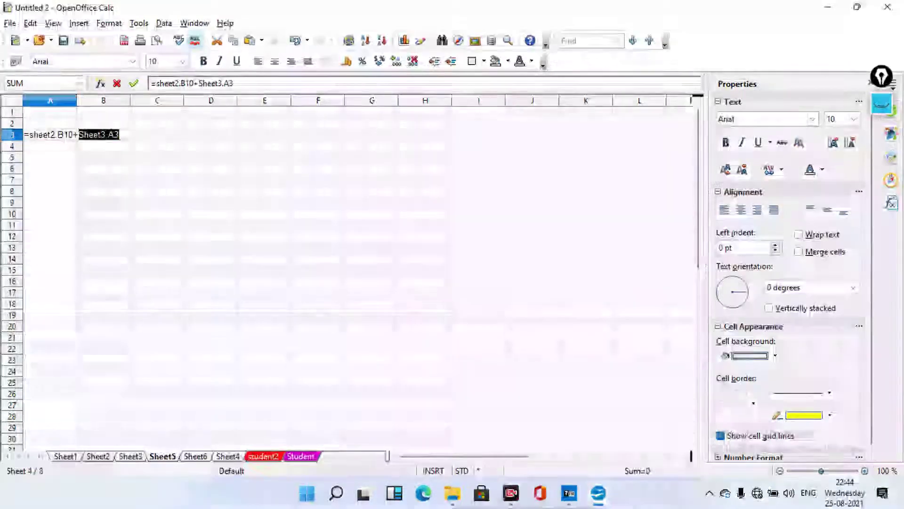
pyautogui.press('Right')
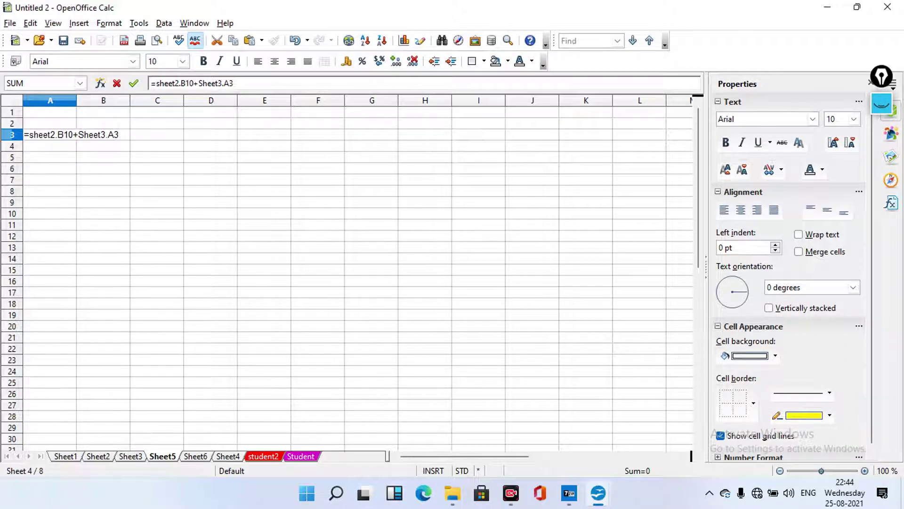
pyautogui.press('Return')
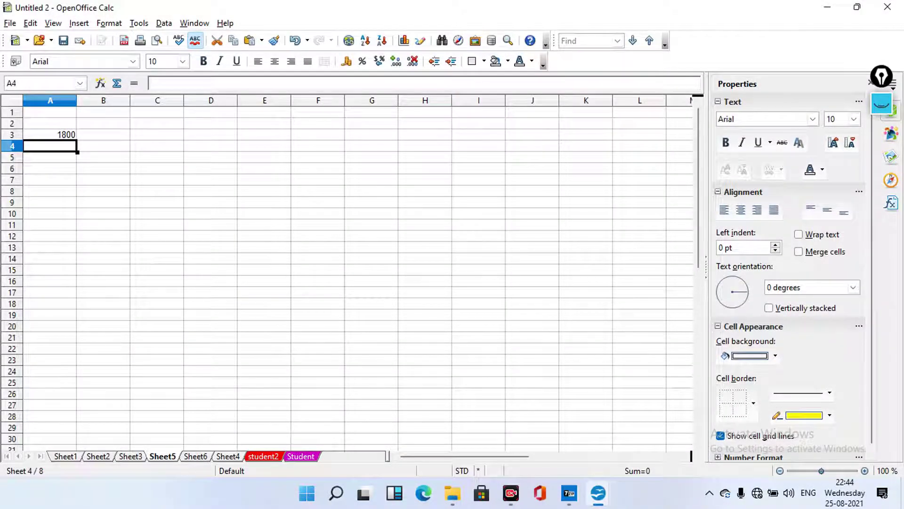
# Review Sheet2, Sheet3 and Sheet5, checking the 1800 result in Sheet5's A3
pyautogui.click(98, 457)
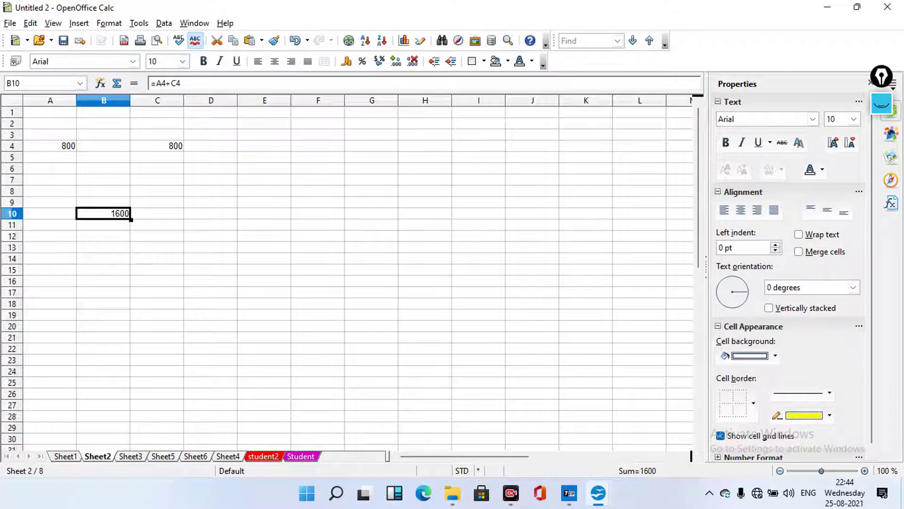
pyautogui.hotkey('ctrl', 'pagedown')
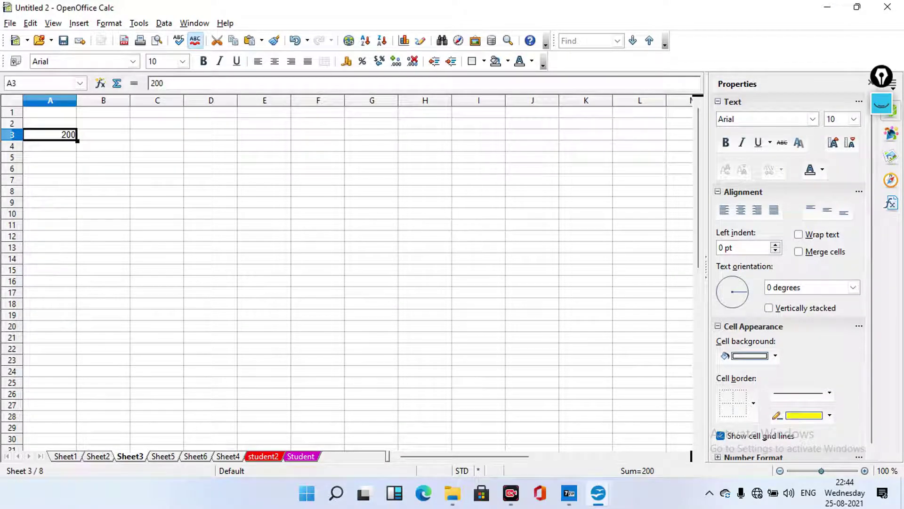
pyautogui.hotkey('ctrl', 'pagedown')
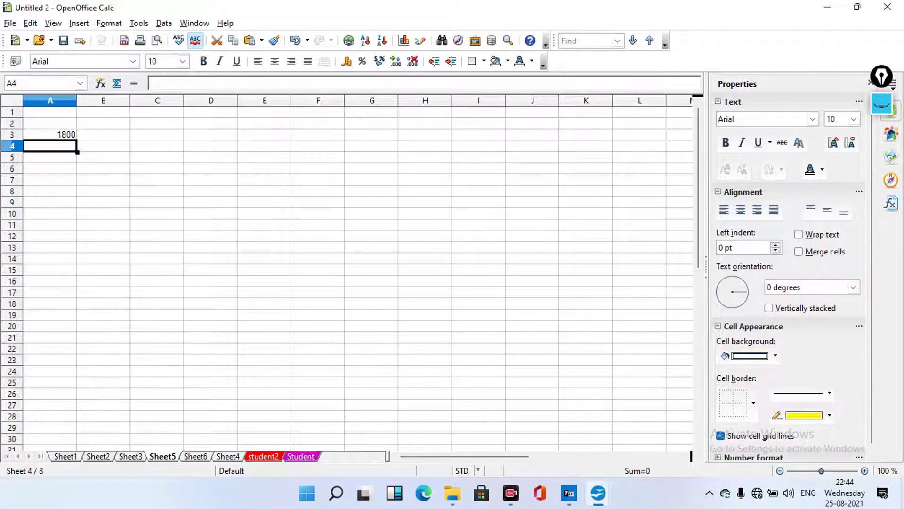
pyautogui.click(50, 135)
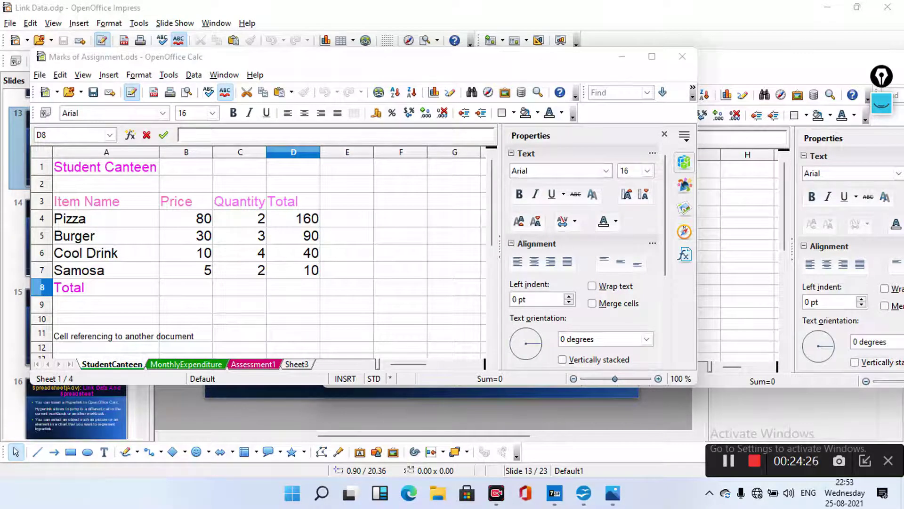
pyautogui.click(748, 211)
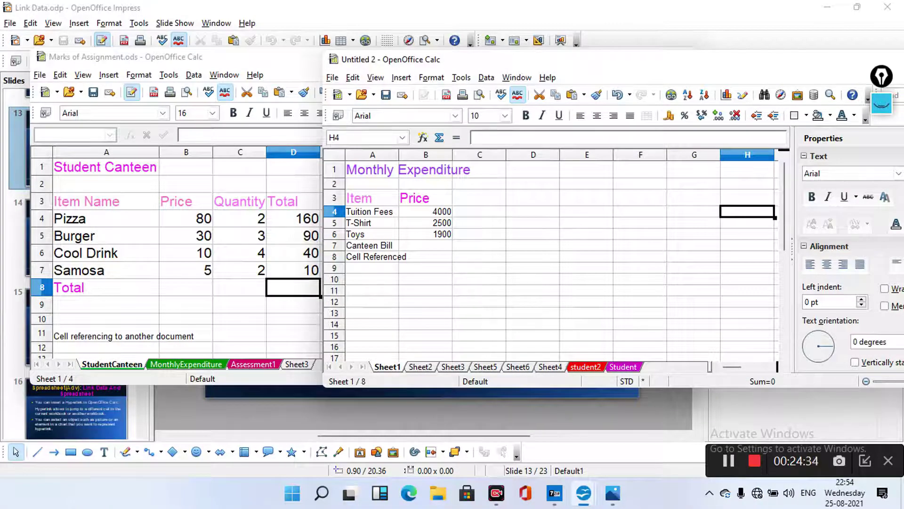
pyautogui.click(186, 364)
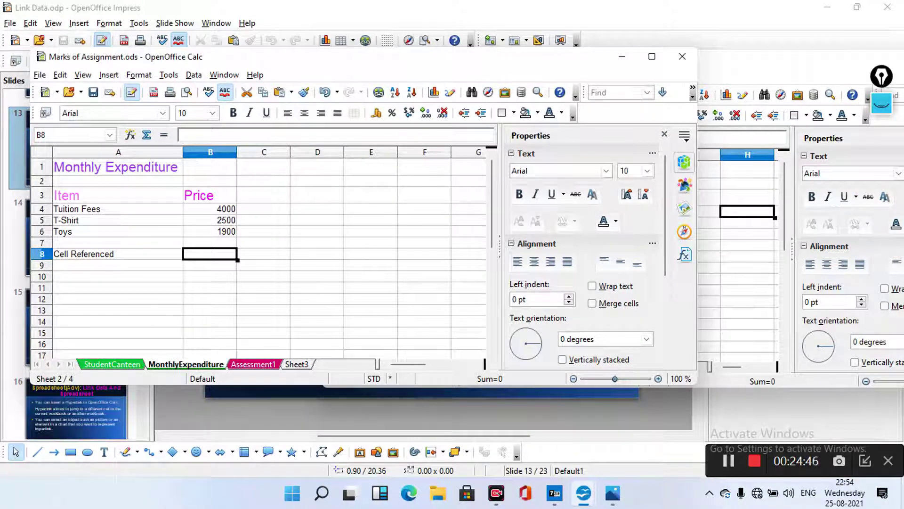
pyautogui.hotkey('alt', 'Tab')
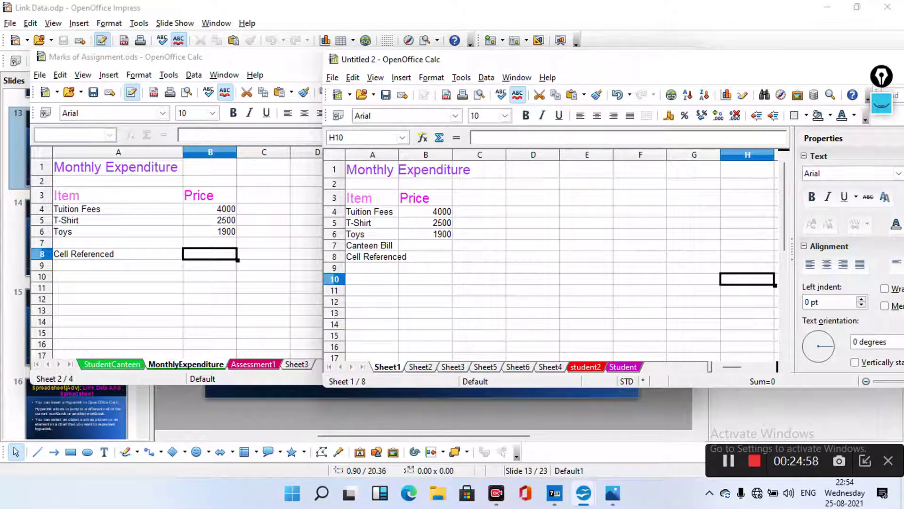
pyautogui.hotkey('alt', 'Tab')
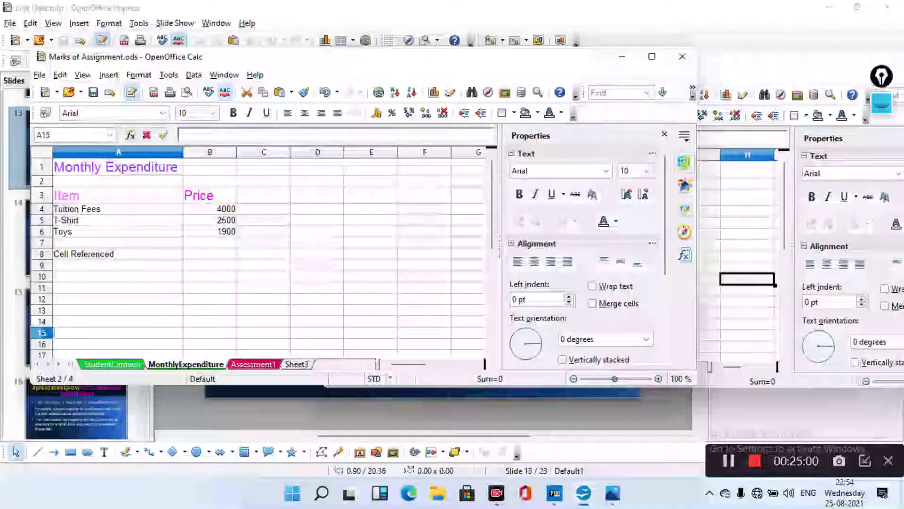
pyautogui.hotkey('ctrl', 'pageup')
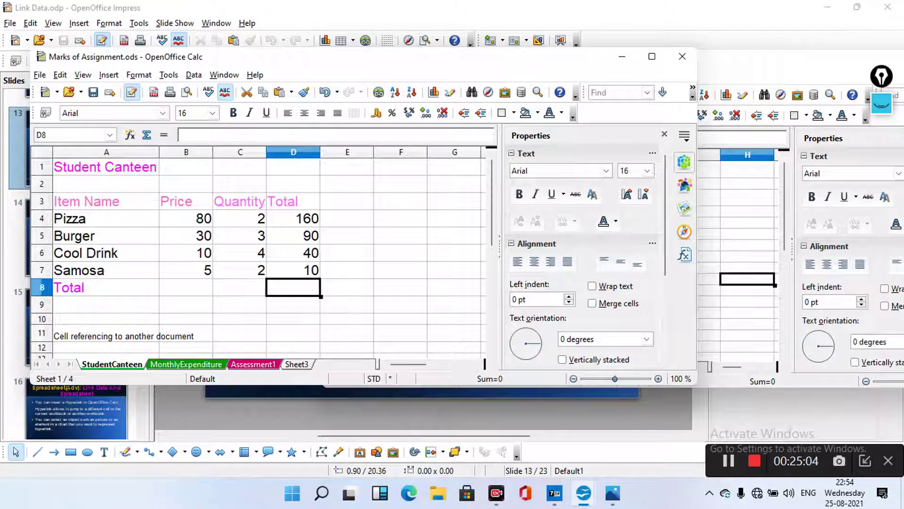
# Enter =D4+D5+D6+D7 in D8 so the Total shows 300
pyautogui.press('F2')
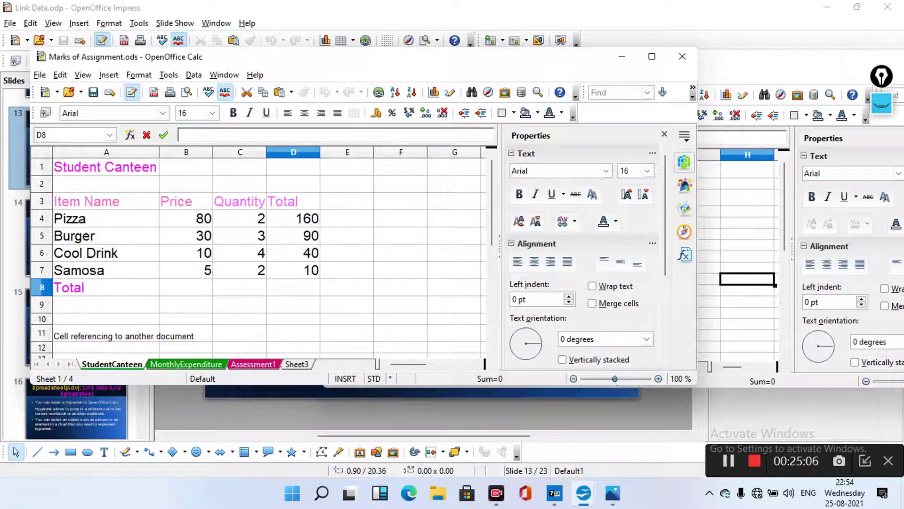
pyautogui.write('=')
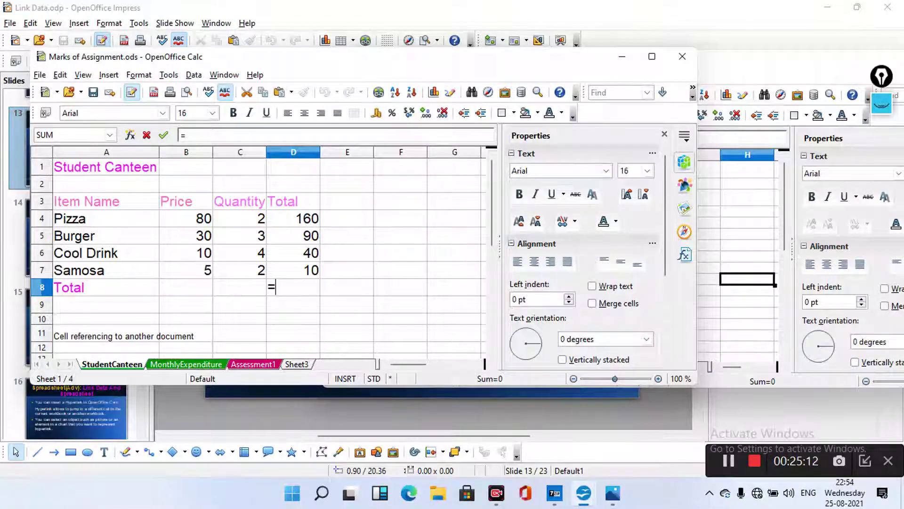
pyautogui.press('Up')
pyautogui.press('Up')
pyautogui.press('Up')
pyautogui.press('Up')
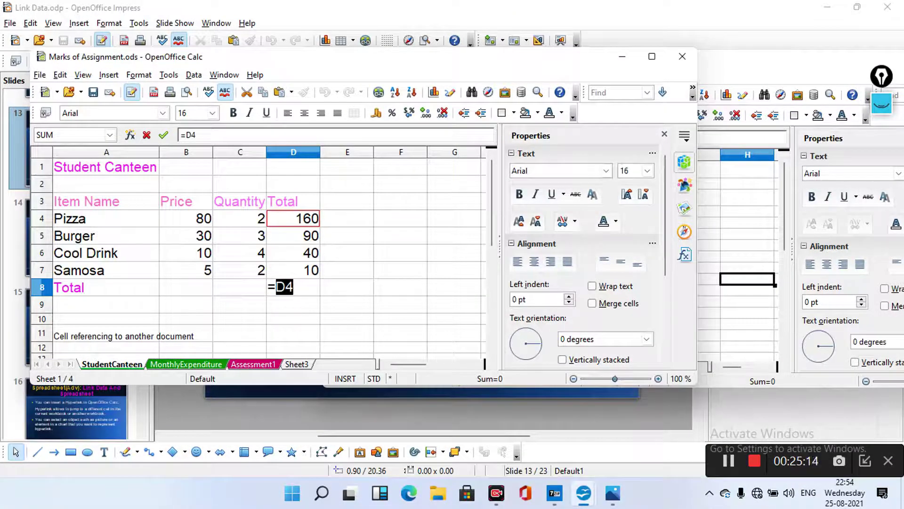
pyautogui.write('+')
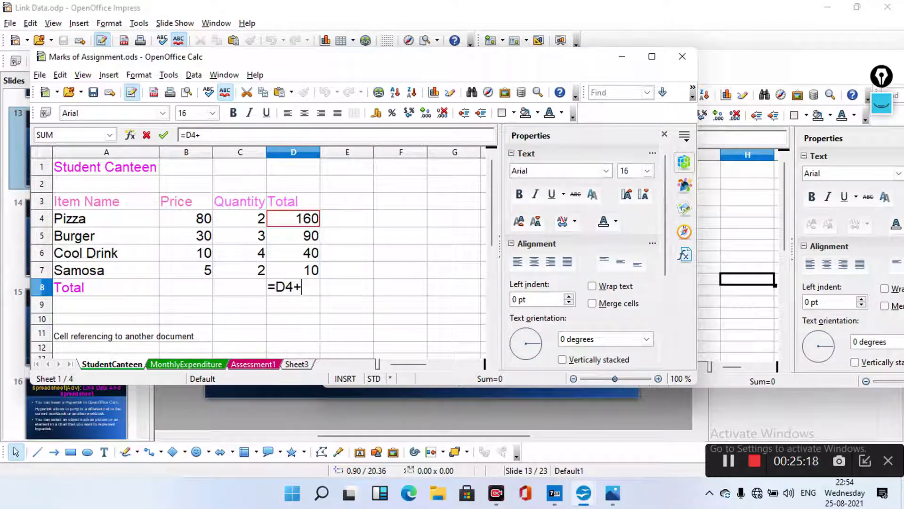
pyautogui.click(293, 236)
pyautogui.write('+')
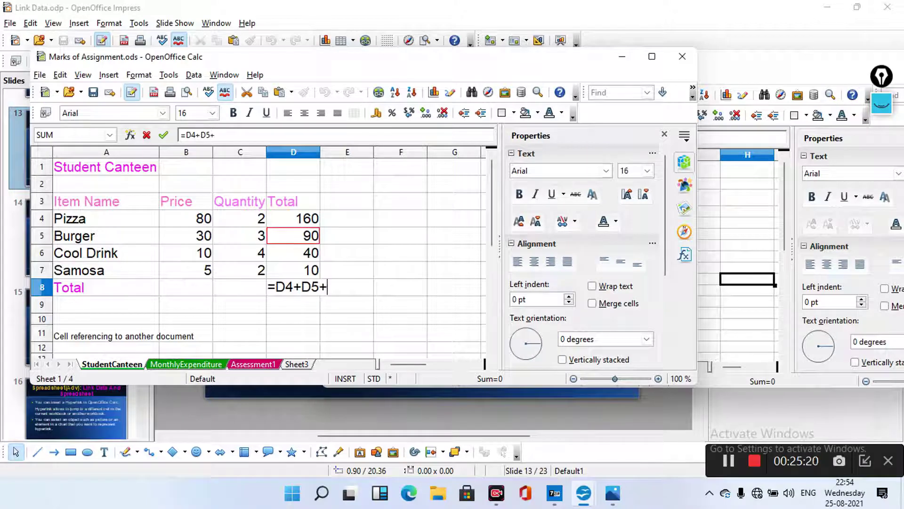
pyautogui.click(293, 253)
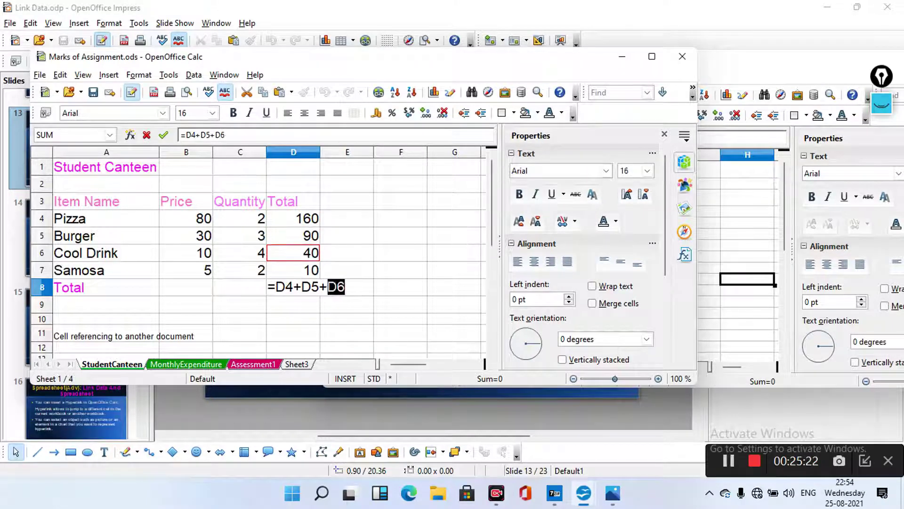
pyautogui.write('+')
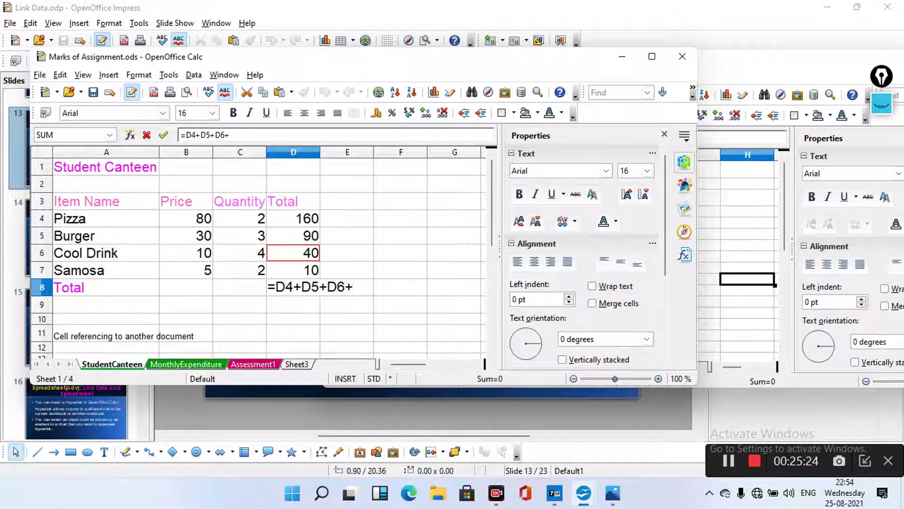
pyautogui.click(292, 270)
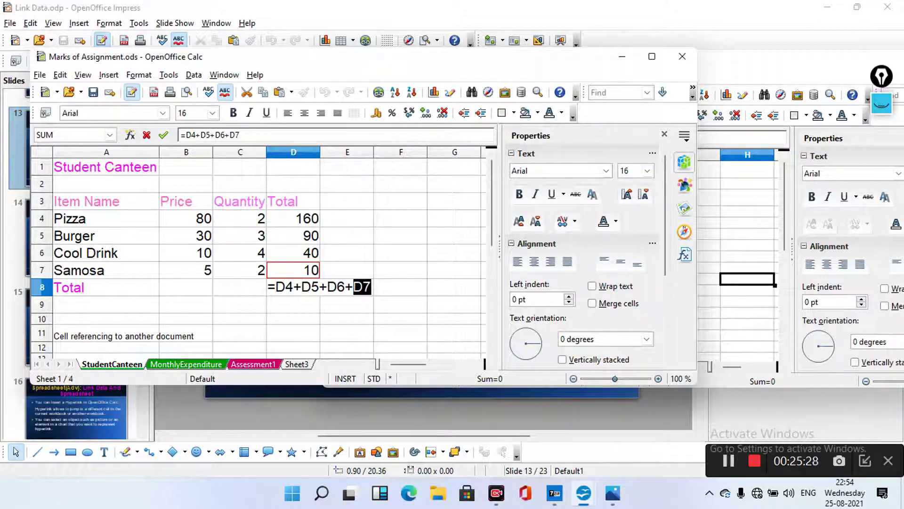
pyautogui.press('Return')
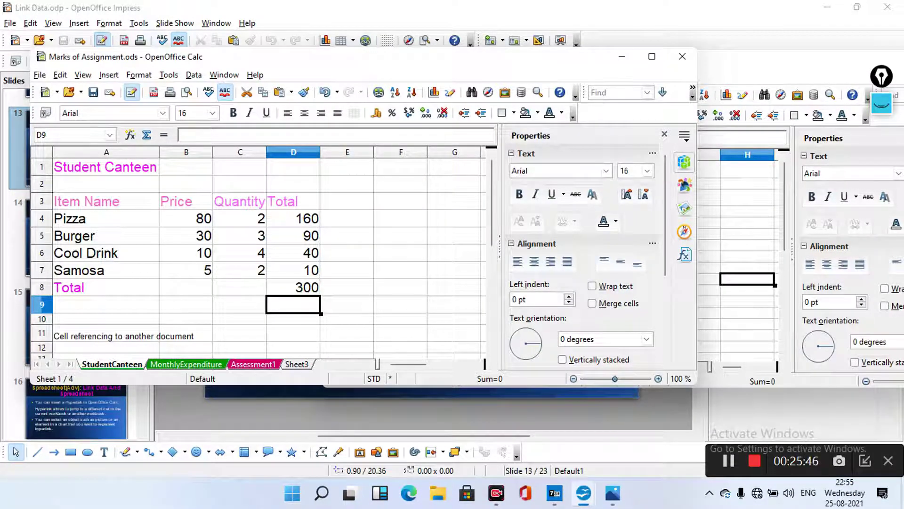
# Open the MonthlyExpenditure sheet in the Marks of Assignment workbook
pyautogui.click(722, 312)
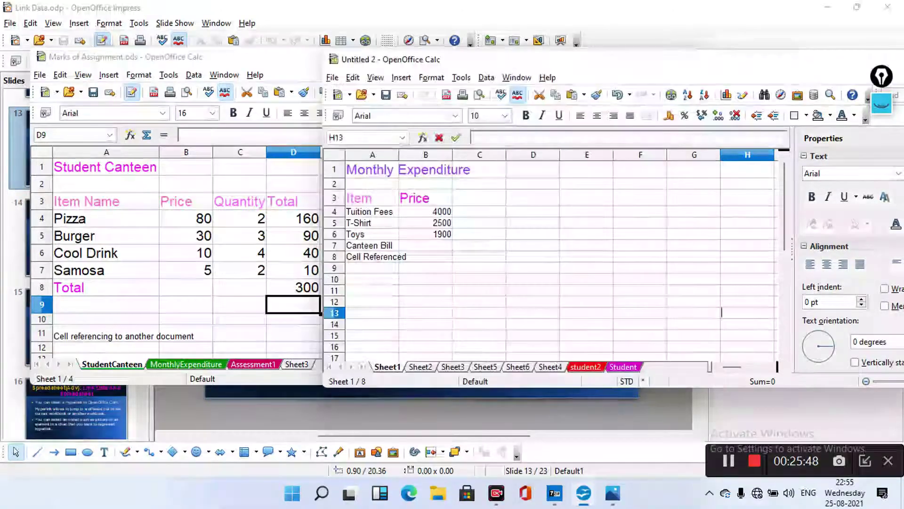
pyautogui.click(214, 318)
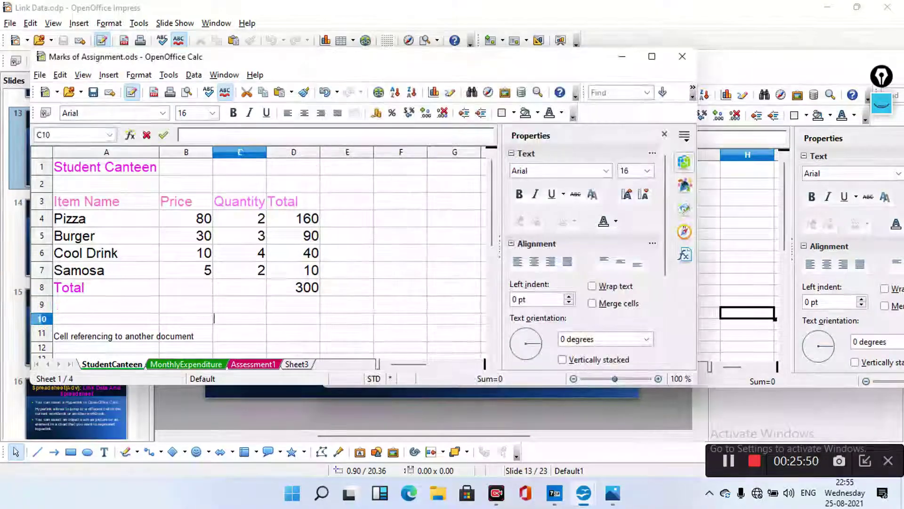
pyautogui.doubleClick(186, 364)
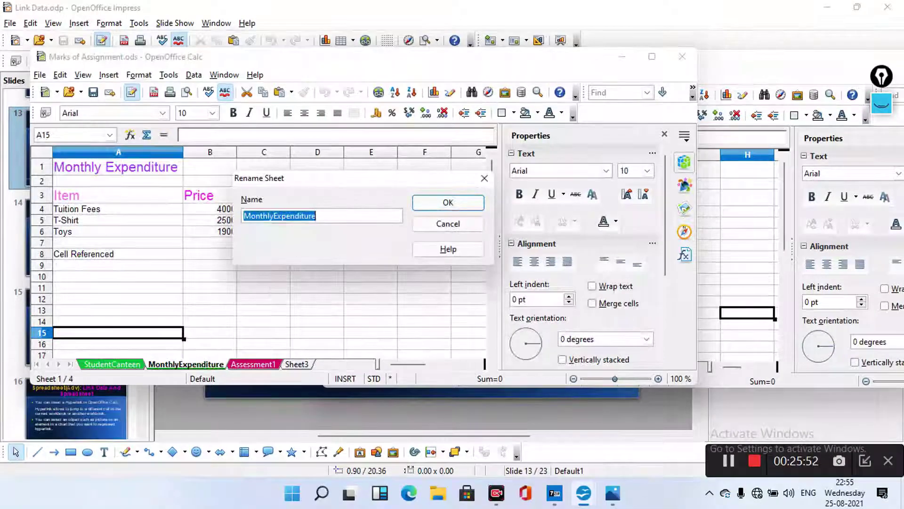
pyautogui.press('Return')
pyautogui.click(468, 220)
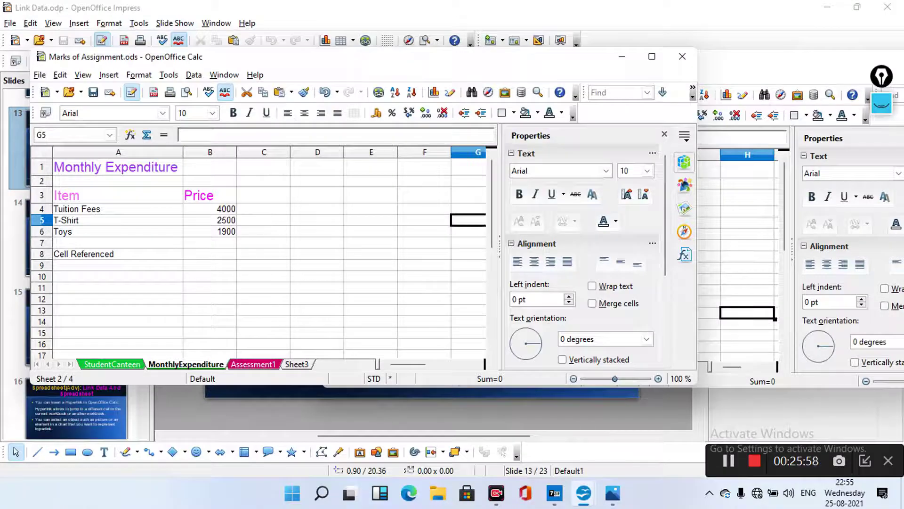
# Type 'Canteen Bill' into A7 as the new expense item
pyautogui.doubleClick(118, 242)
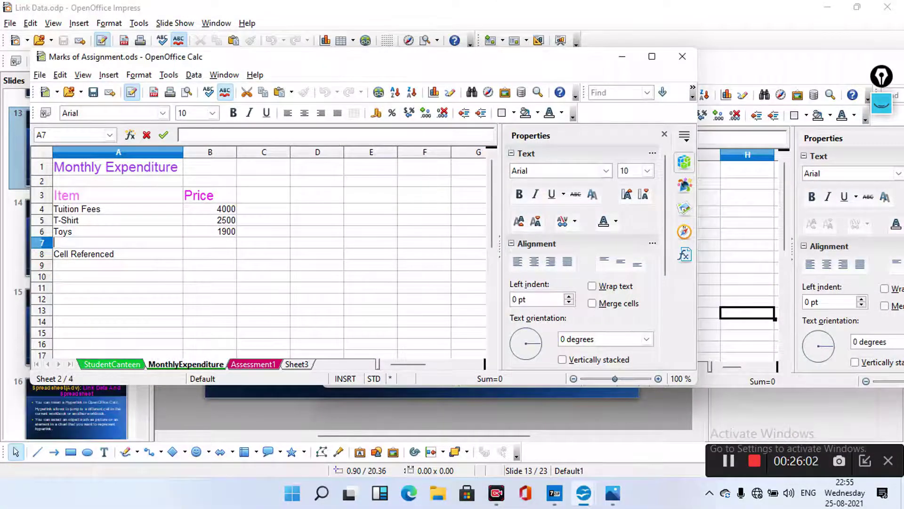
pyautogui.write('Canteen')
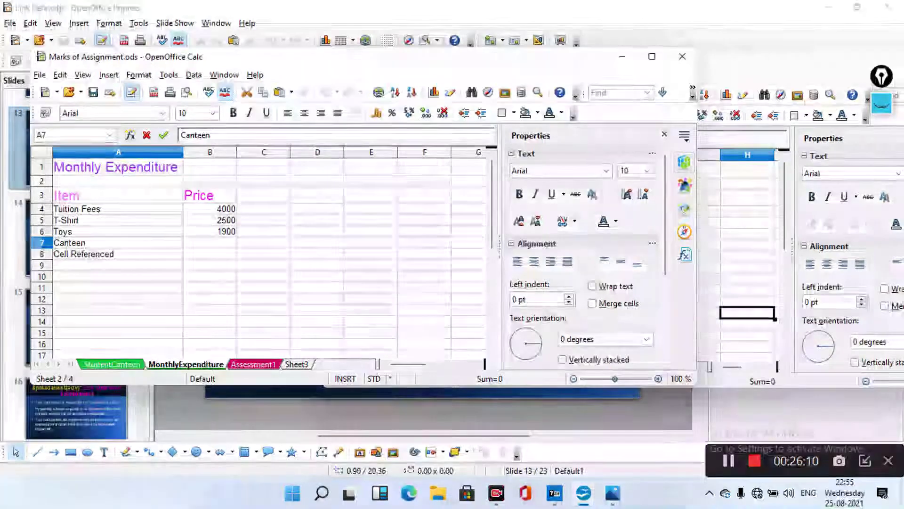
pyautogui.write('F')
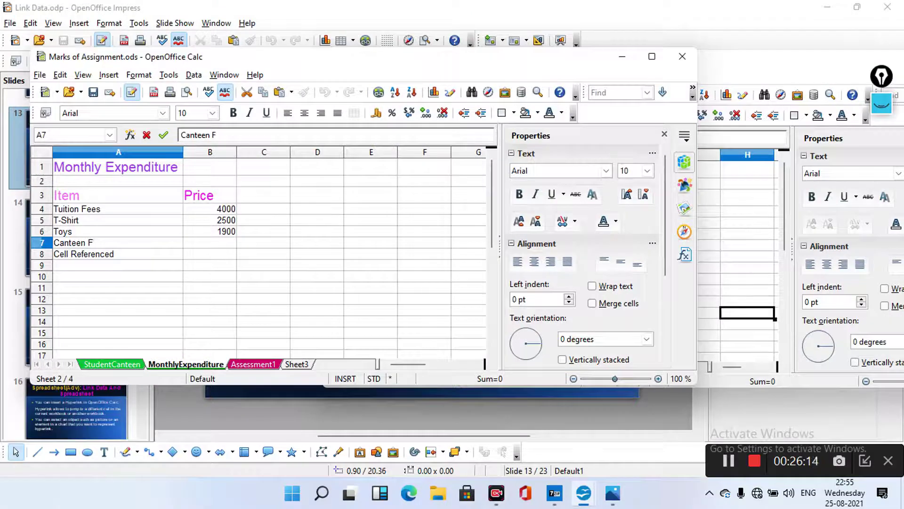
pyautogui.press('BackSpace')
pyautogui.write('Amount')
pyautogui.click(704, 257)
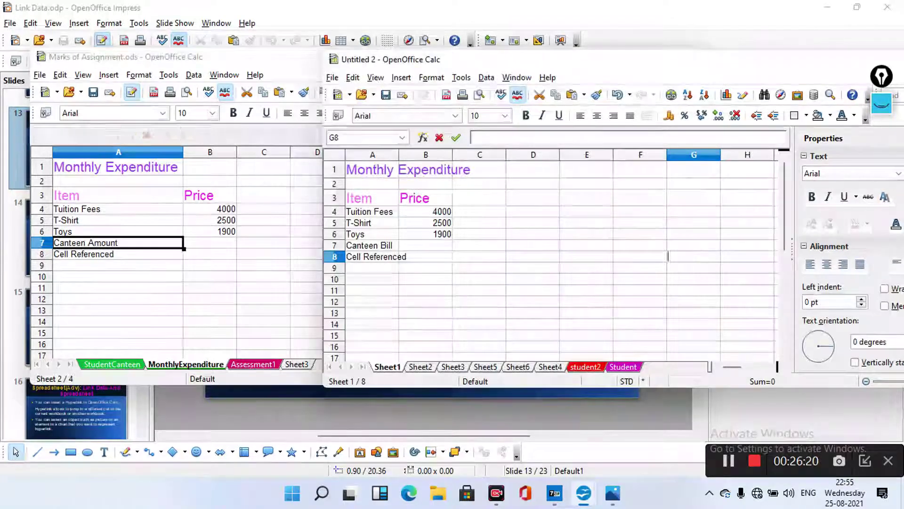
pyautogui.hotkey('alt', 'Tab')
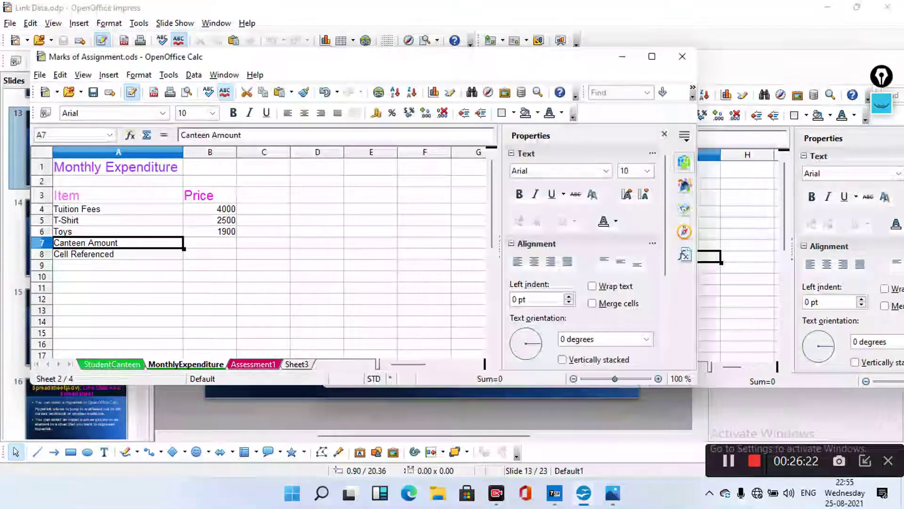
pyautogui.press('F2')
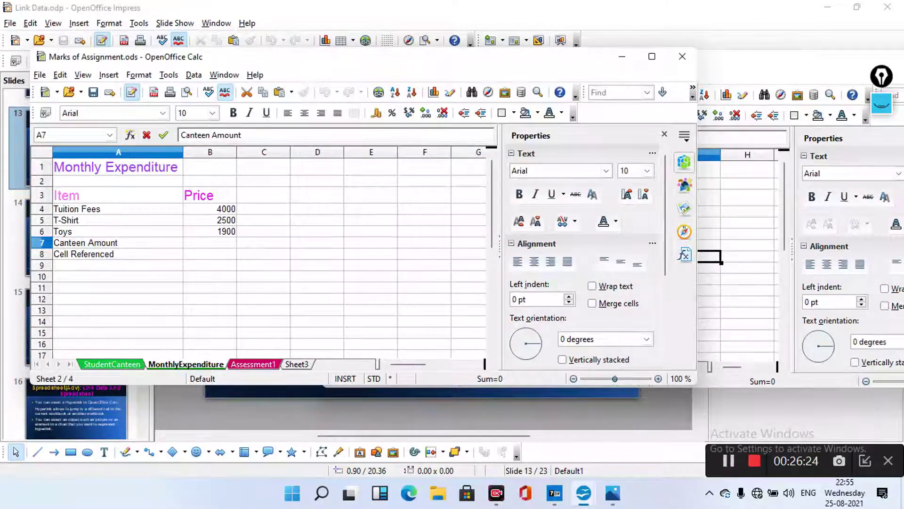
pyautogui.press('BackSpace')
pyautogui.press('BackSpace')
pyautogui.press('BackSpace')
pyautogui.press('BackSpace')
pyautogui.press('BackSpace')
pyautogui.press('BackSpace')
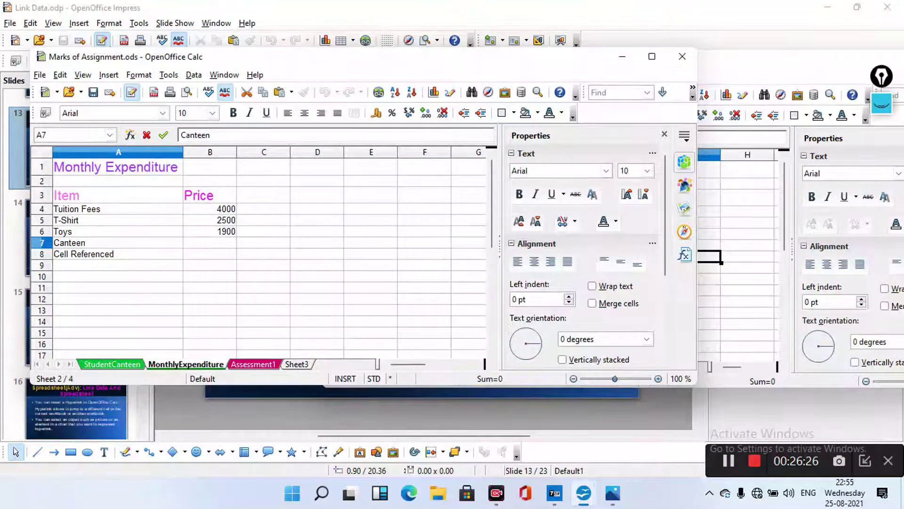
pyautogui.write('Bill')
pyautogui.press('Tab')
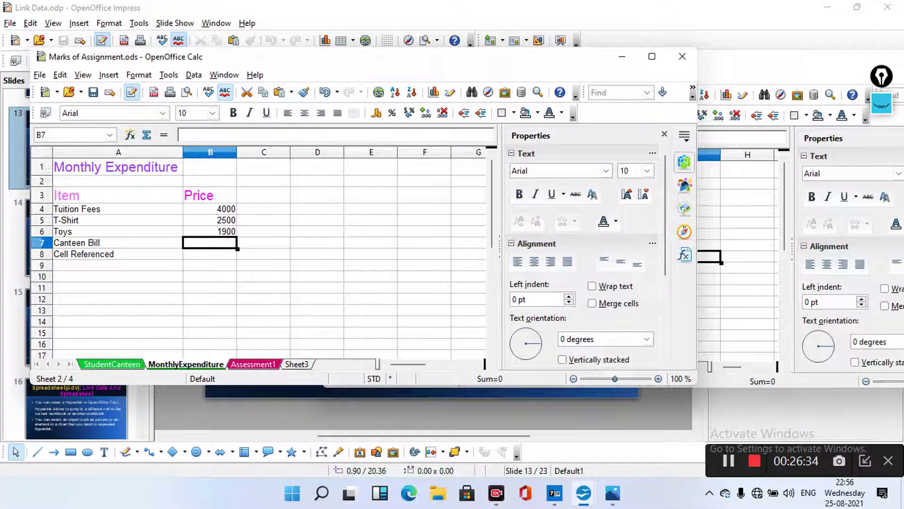
# Check the StudentCanteen total of 300 in D8, then begin an entry in B7
pyautogui.doubleClick(112, 364)
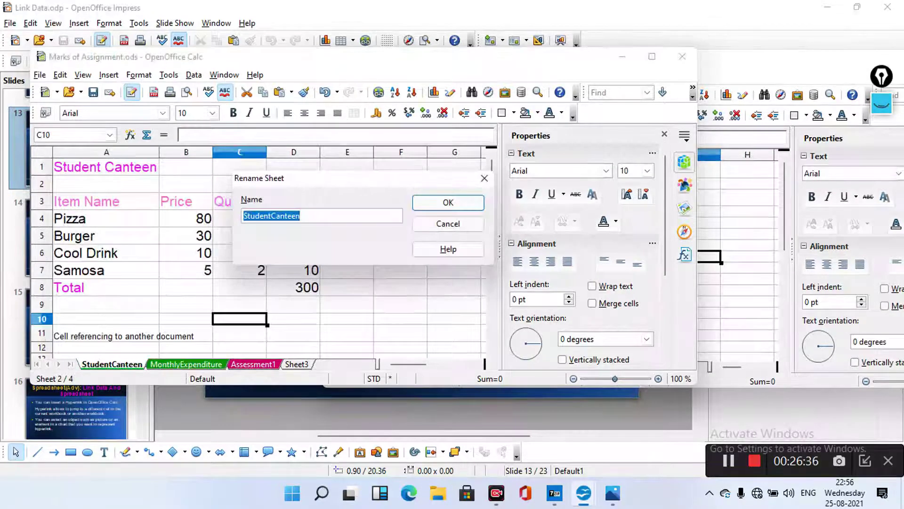
pyautogui.press('Escape')
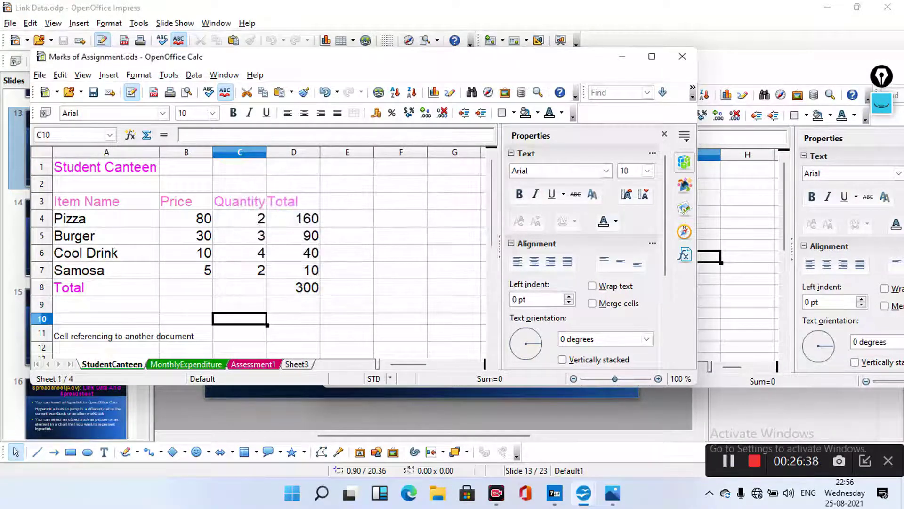
pyautogui.click(293, 287)
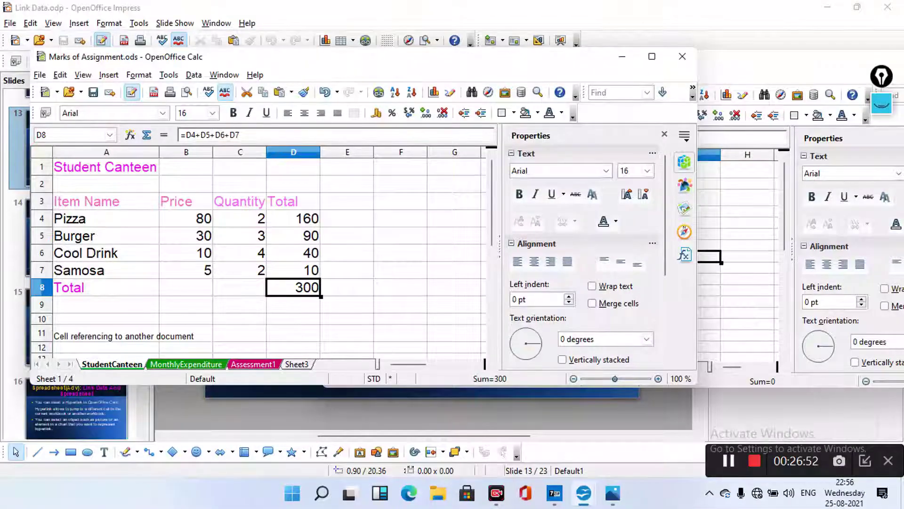
pyautogui.hotkey('alt', 'Tab')
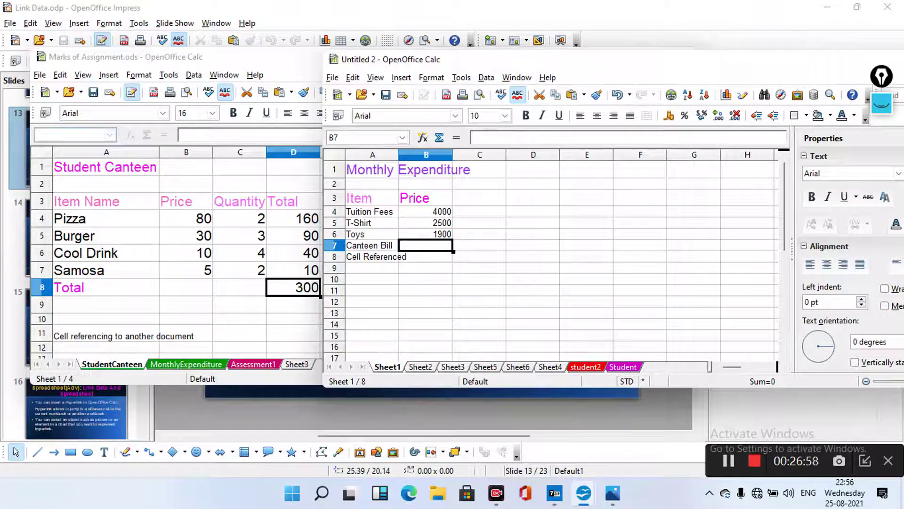
pyautogui.hotkey('alt', 'Tab')
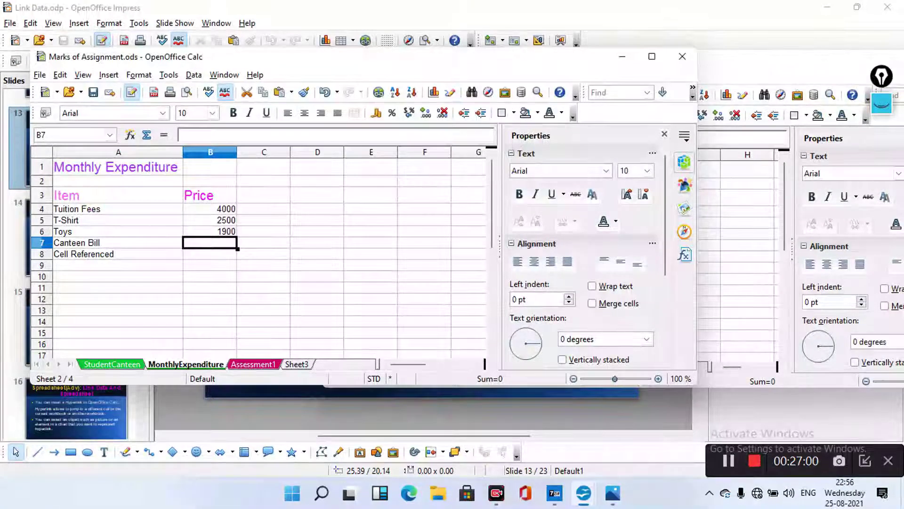
pyautogui.press('F2')
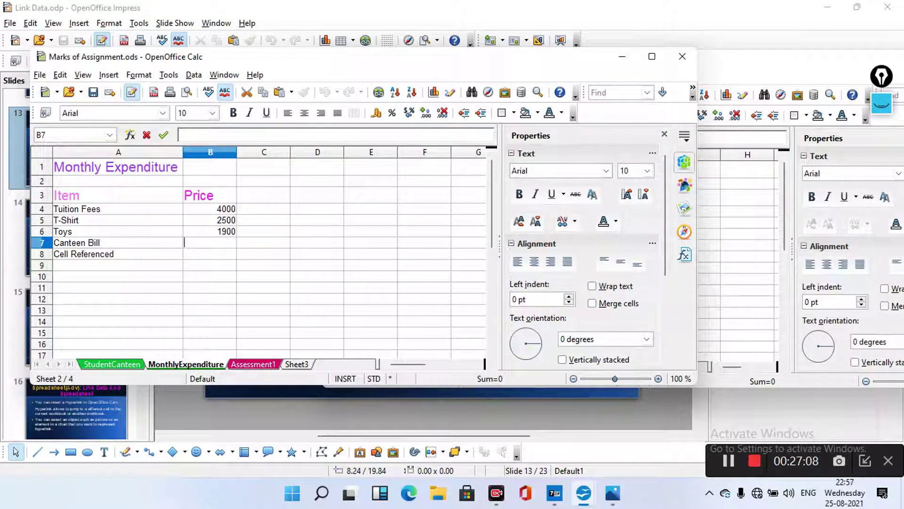
# Enter =StudentCanteen.D8 in MonthlyExpenditure's B7 so the Canteen Bill shows 300
pyautogui.write('=')
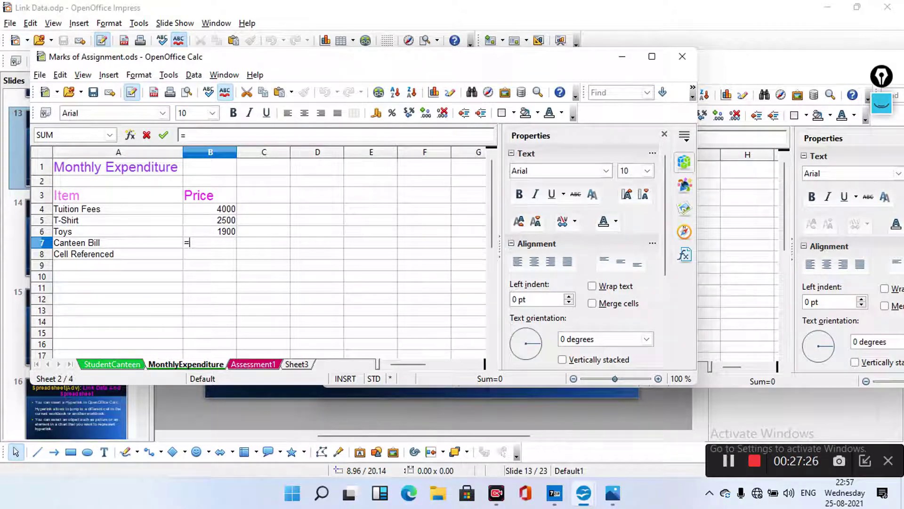
pyautogui.hotkey('ctrl', 'pageup')
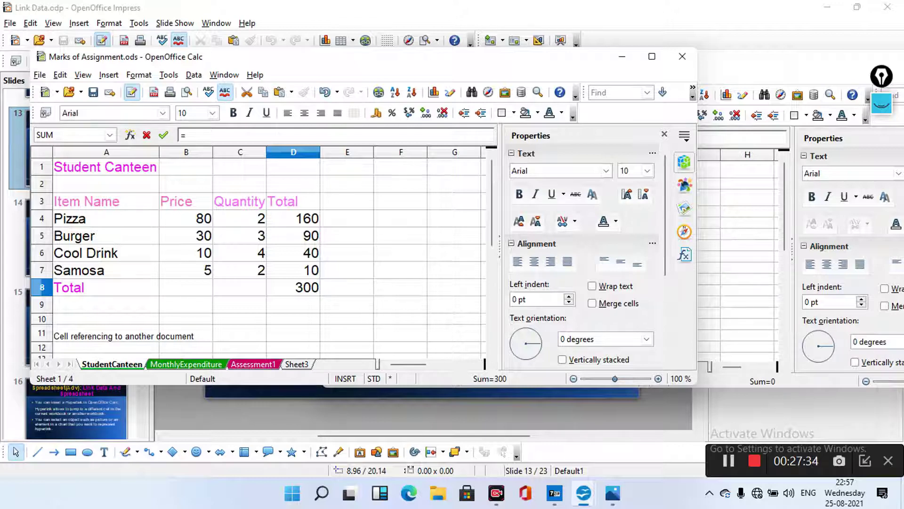
pyautogui.click(292, 288)
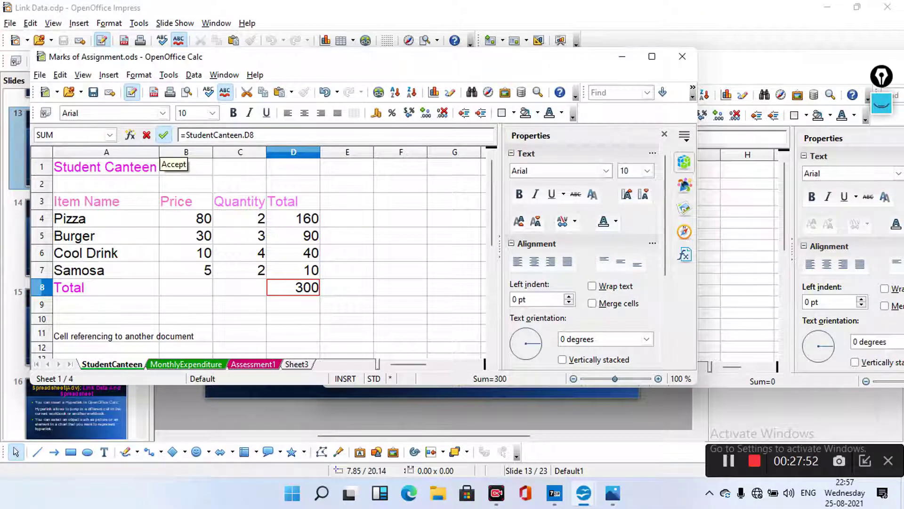
pyautogui.click(164, 135)
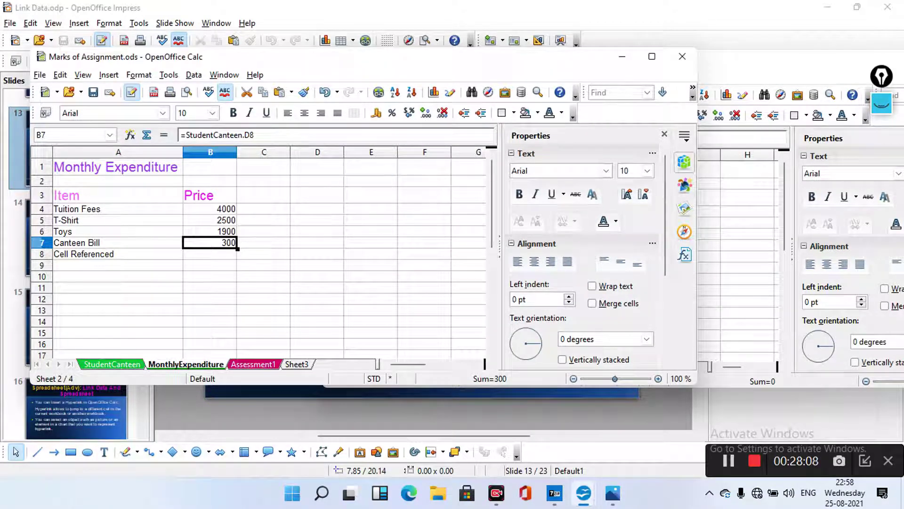
# Compare the StudentCanteen and MonthlyExpenditure sheets, then bring the Untitled 2 workbook forward
pyautogui.hotkey('ctrl', 'pageup')
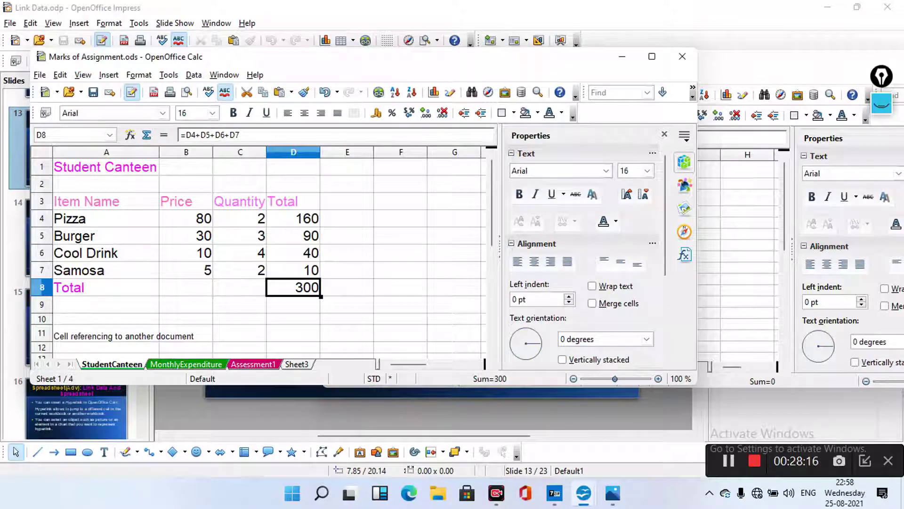
pyautogui.hotkey('ctrl', 'pagedown')
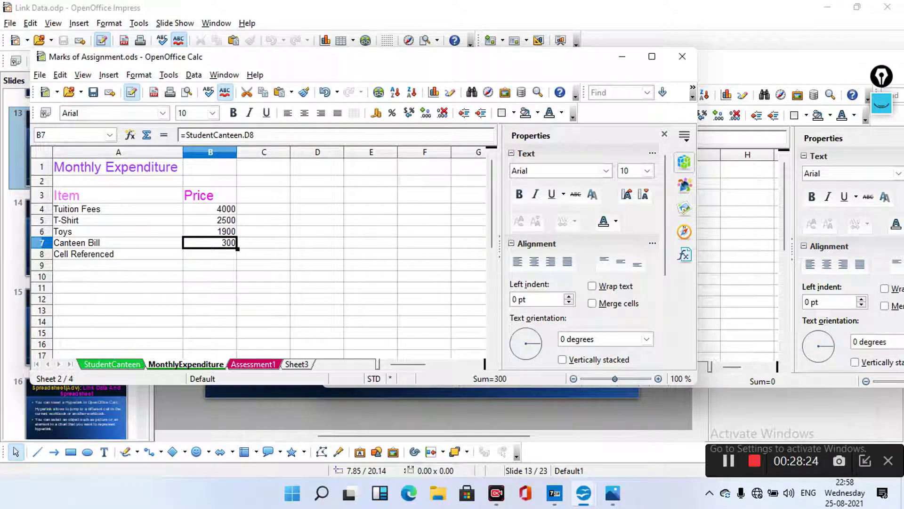
pyautogui.hotkey('ctrl', 'pageup')
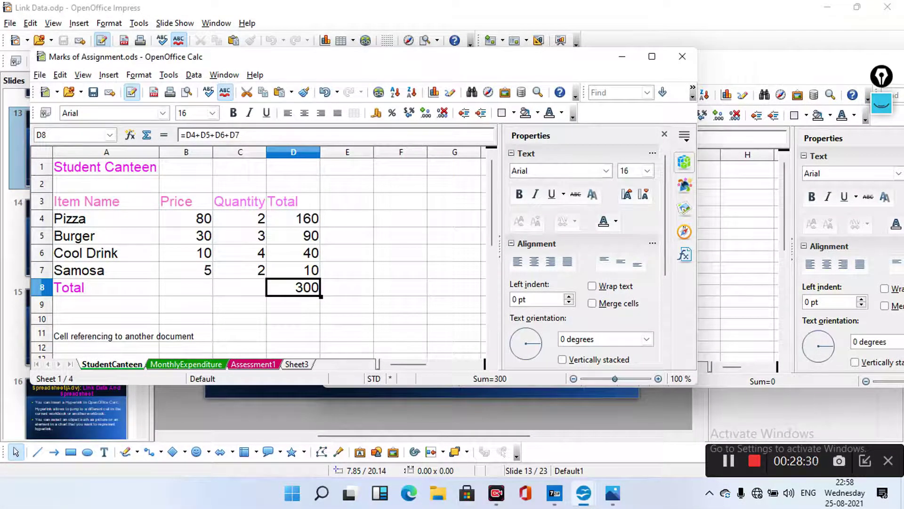
pyautogui.hotkey('alt', 'Tab')
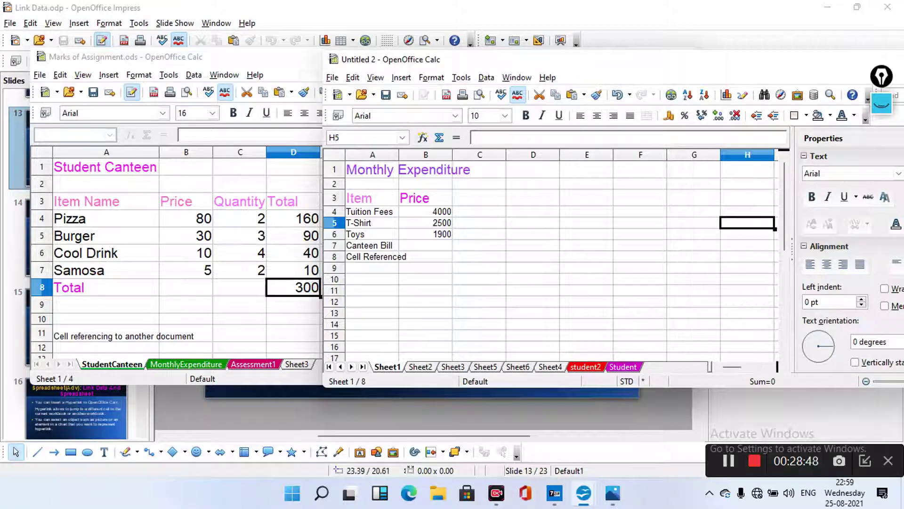
# Start an = formula in Untitled 2's empty Canteen Bill price cell B7
pyautogui.click(426, 246)
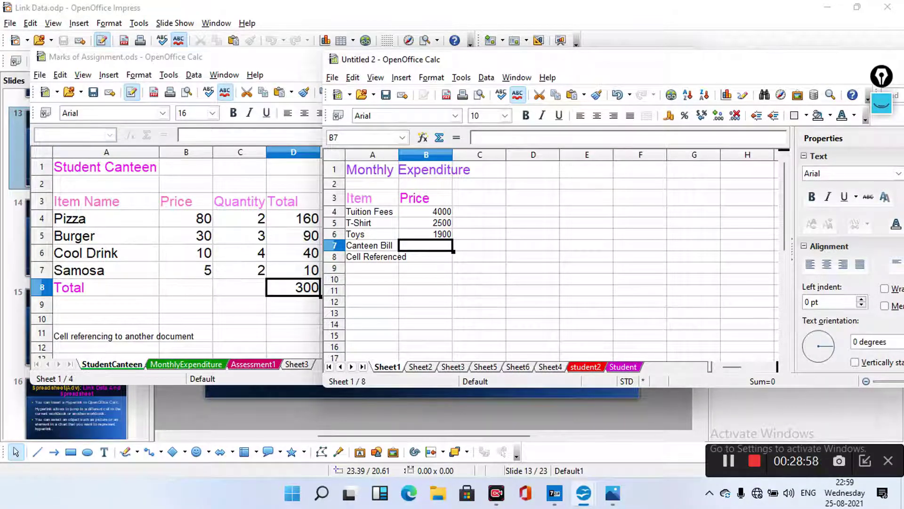
pyautogui.doubleClick(426, 244)
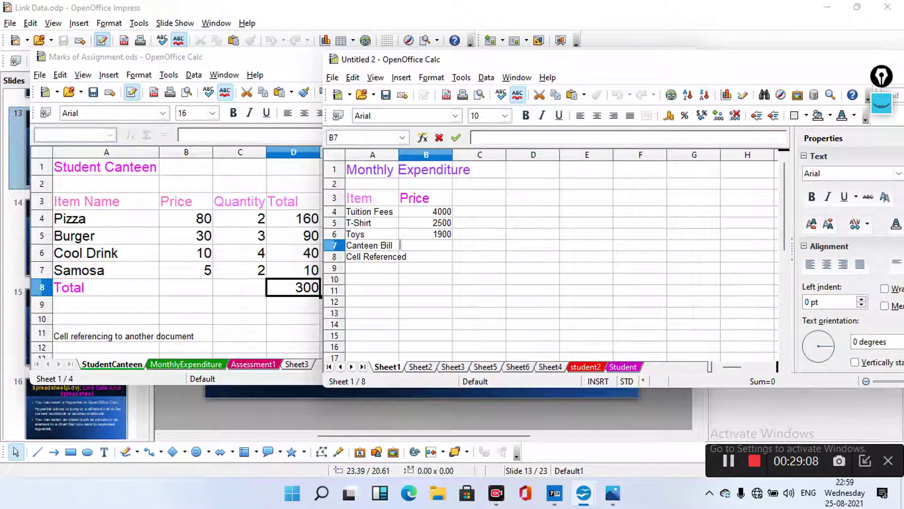
pyautogui.write('=')
# Link Untitled 2's B7 to StudentCanteen D8 in Marks of Assignment.ods and answer the update-links prompt
pyautogui.click(293, 304)
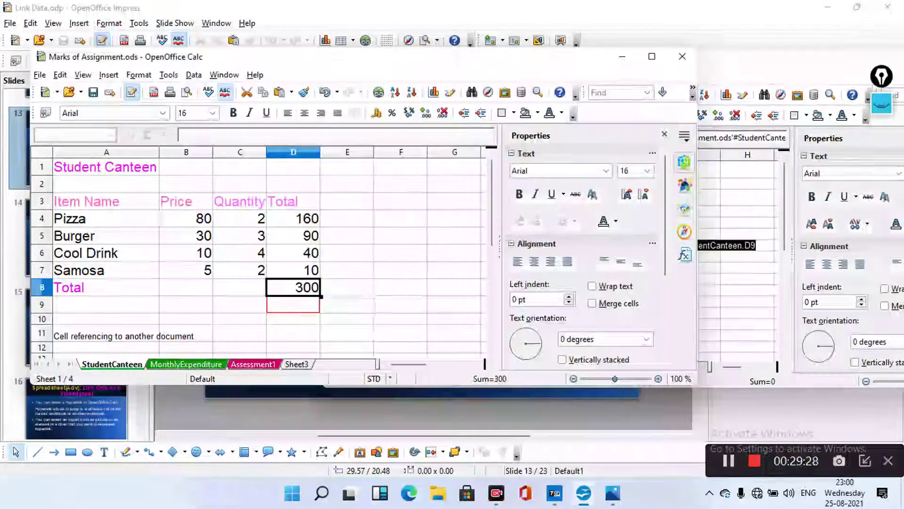
pyautogui.click(293, 287)
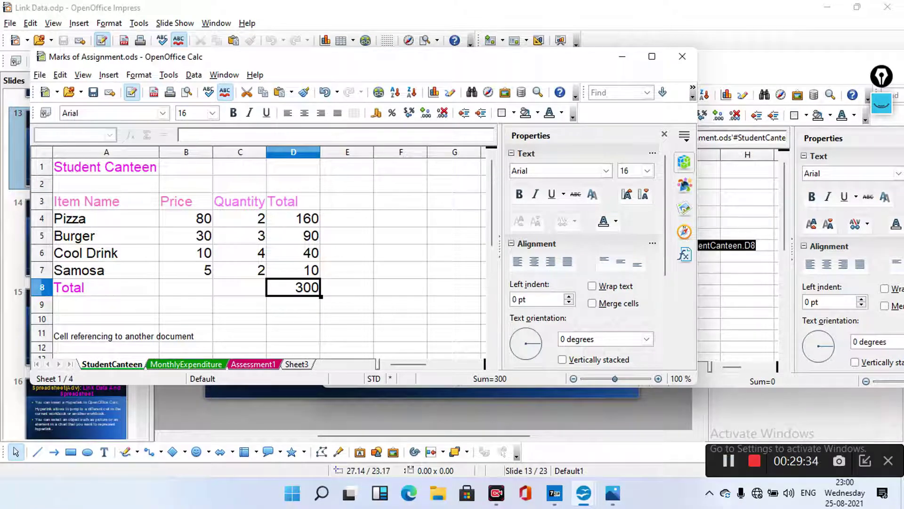
pyautogui.press('Return')
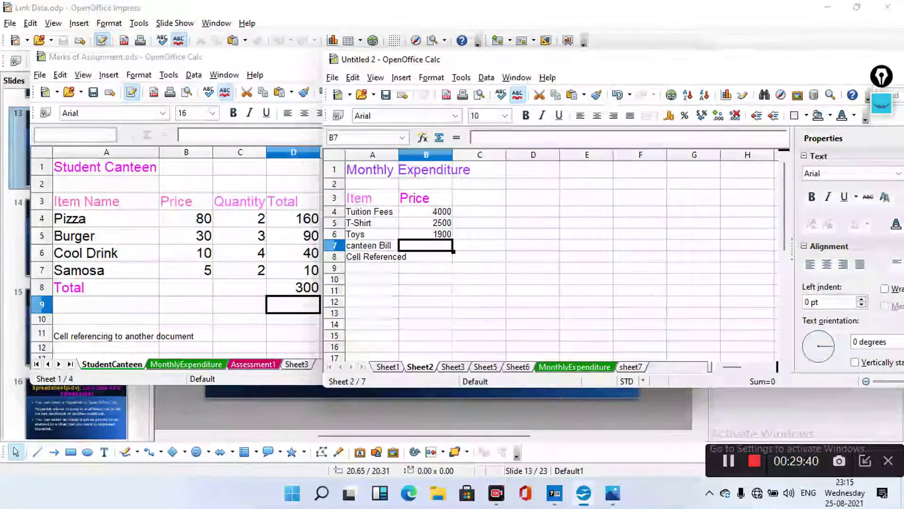
pyautogui.press('F2')
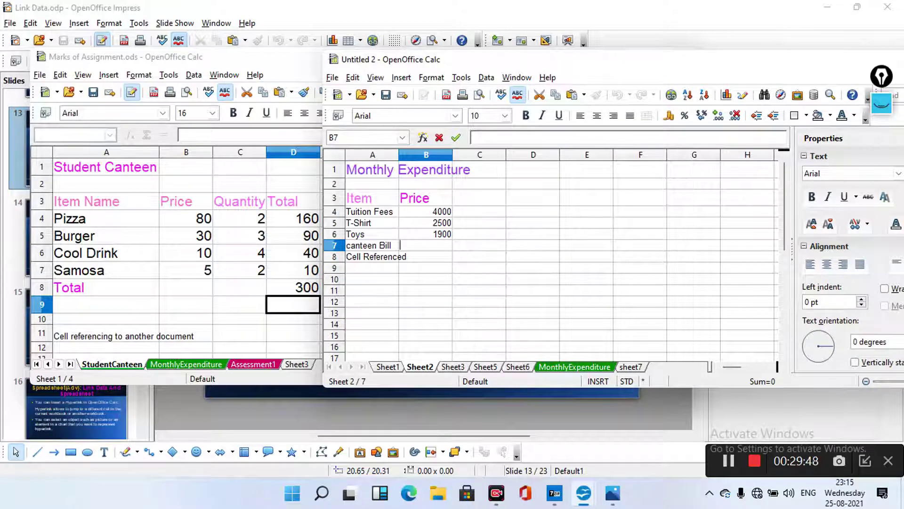
pyautogui.write('=')
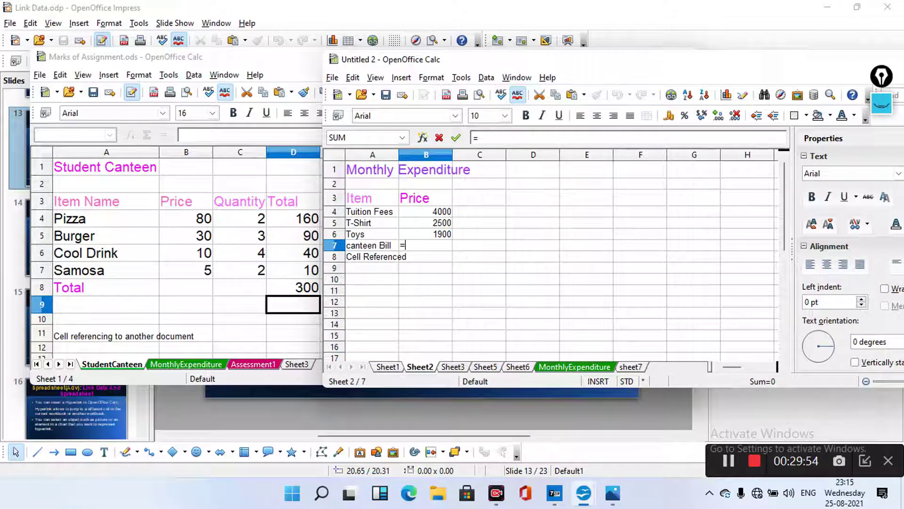
pyautogui.click(292, 287)
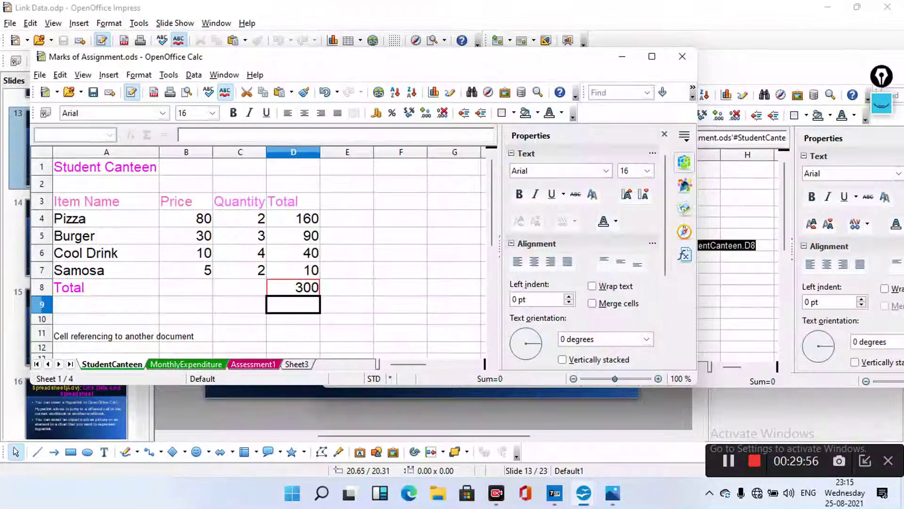
pyautogui.hotkey('alt', 'Tab')
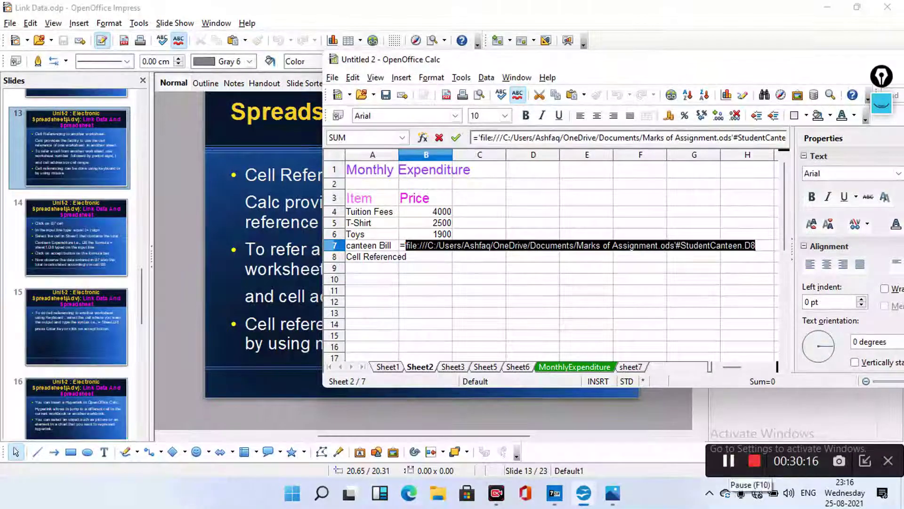
pyautogui.press('Return')
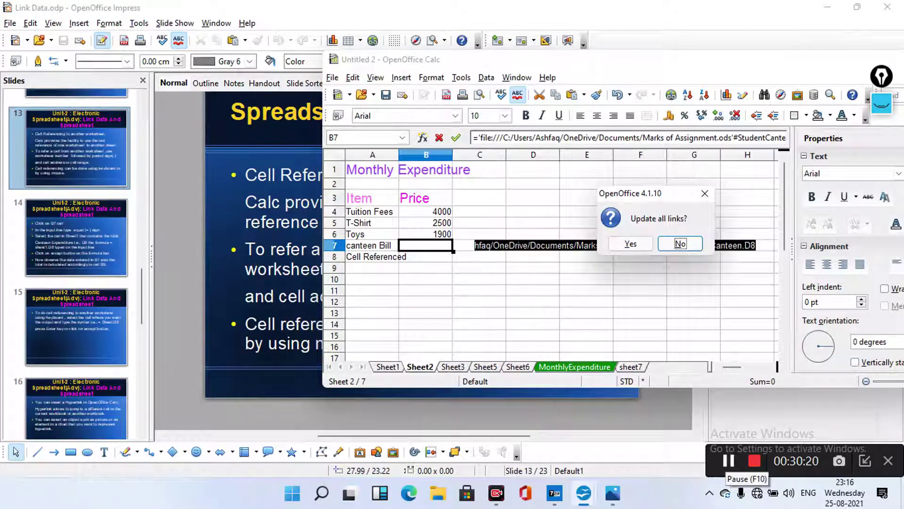
pyautogui.press('Return')
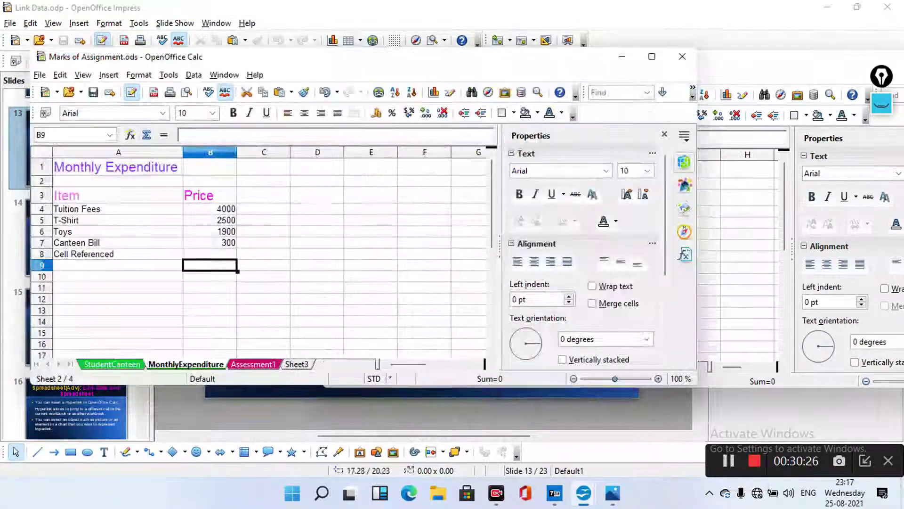
# Enter =B4+B5+B6+B7 in B9 to total the four prices to 8700
pyautogui.press('F2')
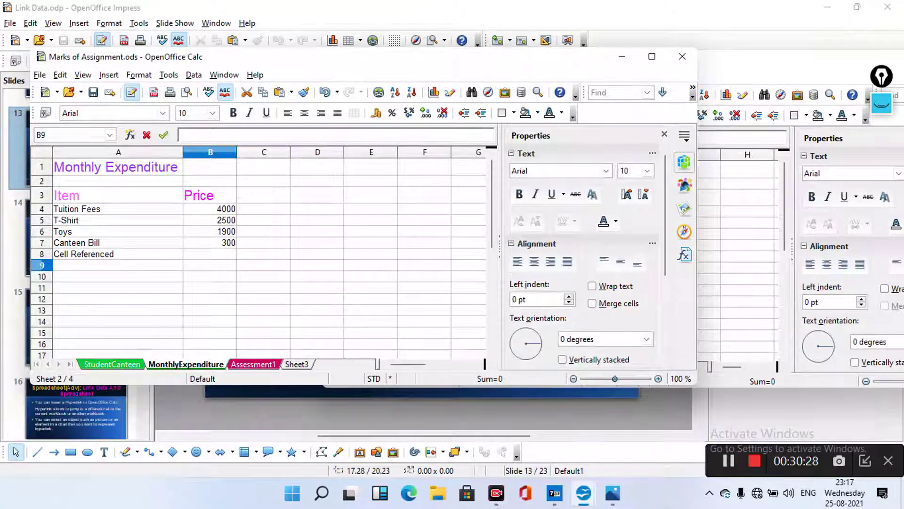
pyautogui.write('=')
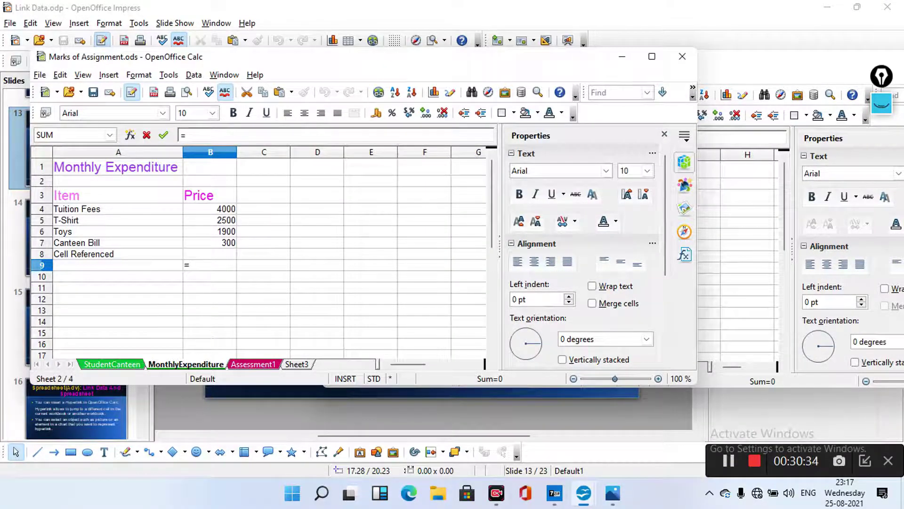
pyautogui.click(210, 209)
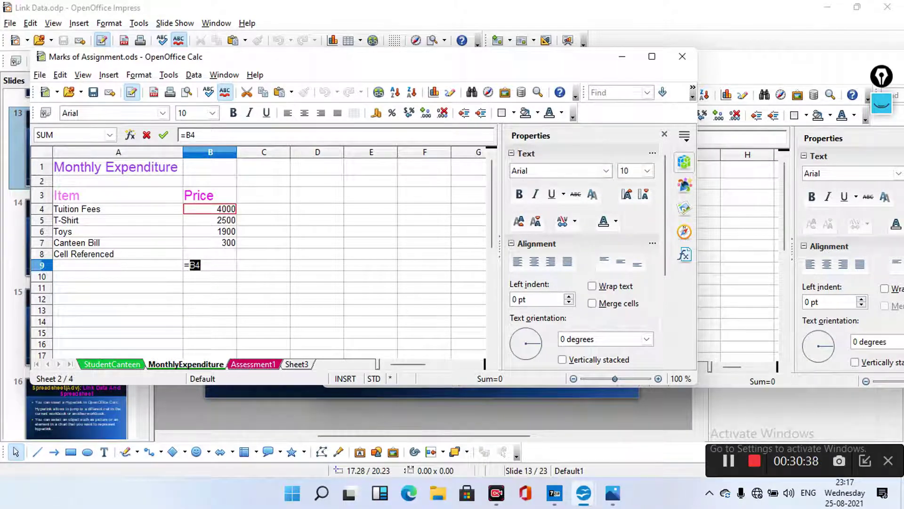
pyautogui.write('+')
pyautogui.click(210, 220)
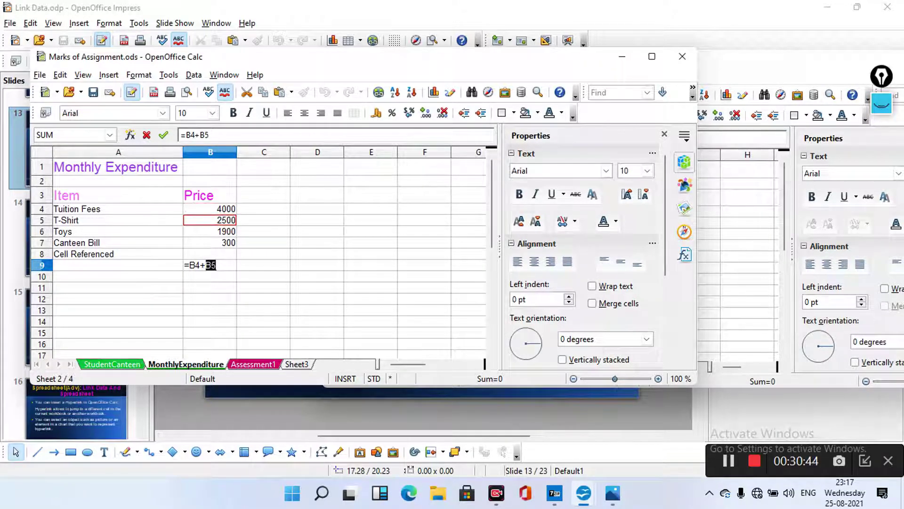
pyautogui.write('+')
pyautogui.click(210, 231)
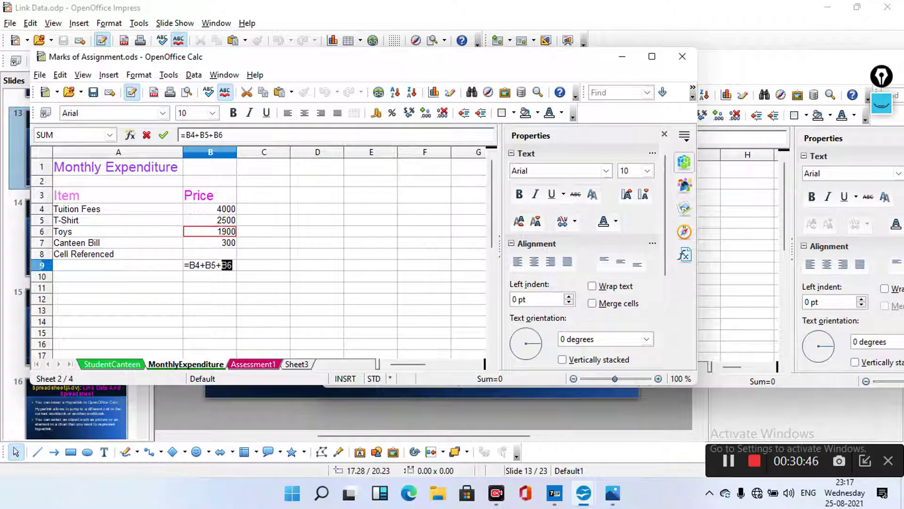
pyautogui.write('+')
pyautogui.click(210, 242)
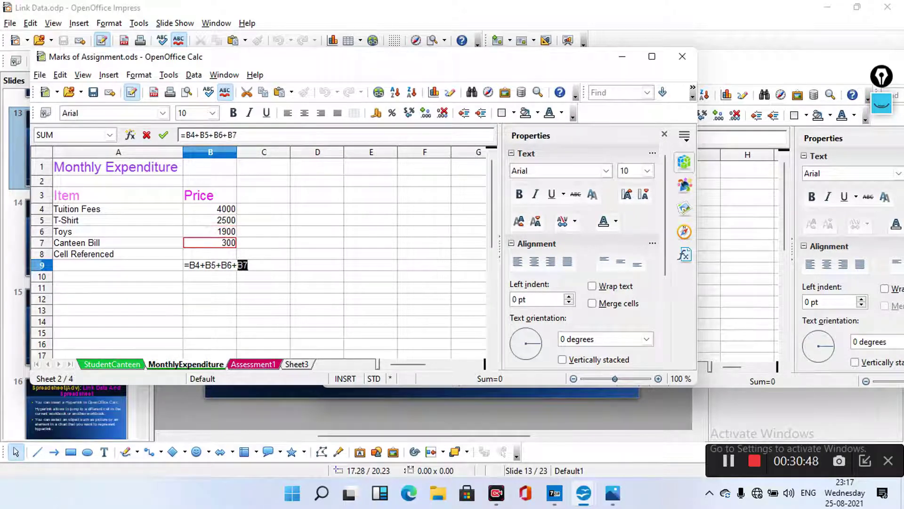
pyautogui.press('Return')
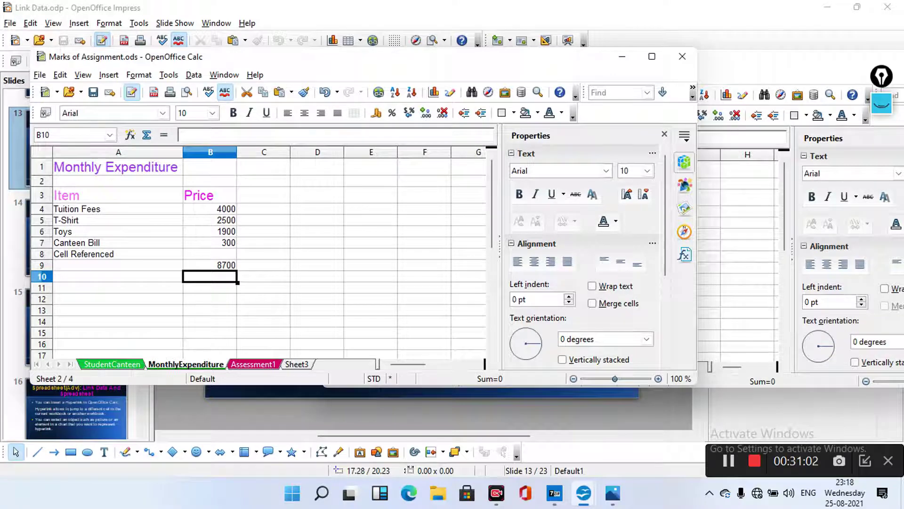
# Recheck both Calc sheets, then select slide 14 in the Impress Slides pane
pyautogui.hotkey('ctrl', 'pageup')
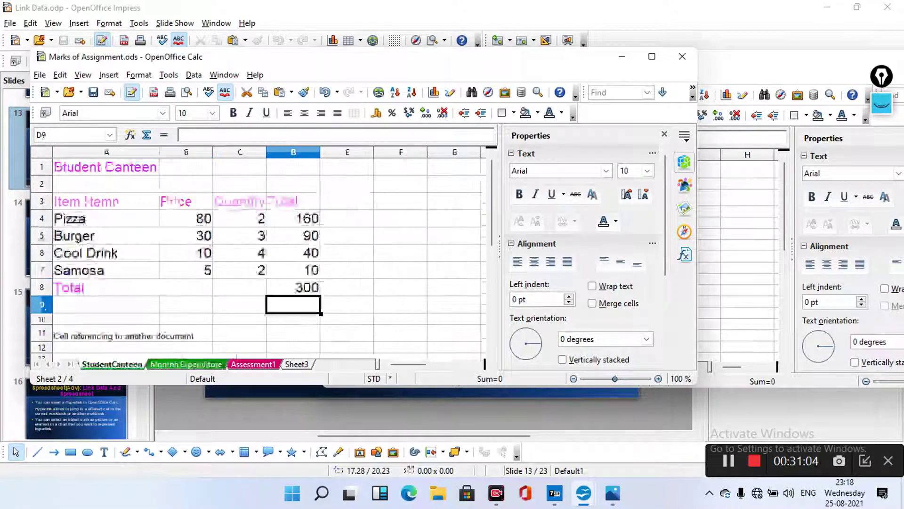
pyautogui.hotkey('ctrl', 'pagedown')
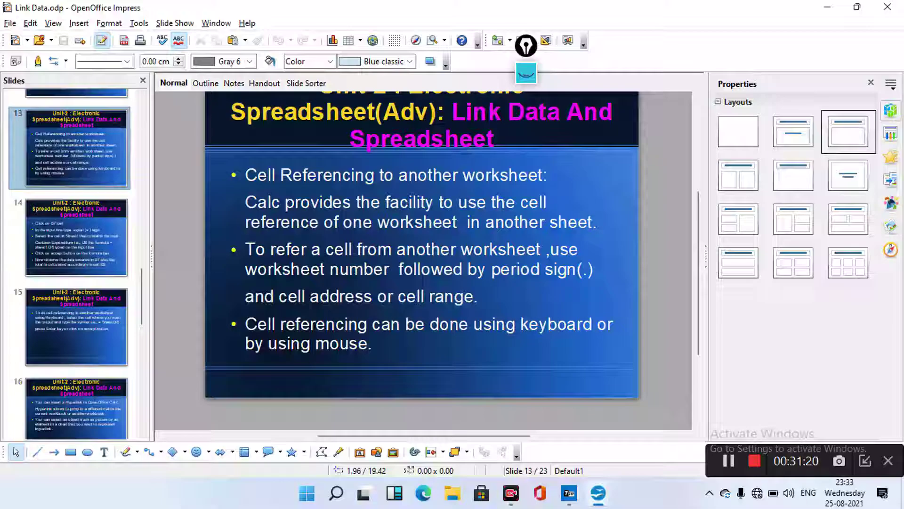
pyautogui.moveTo(71, 276)
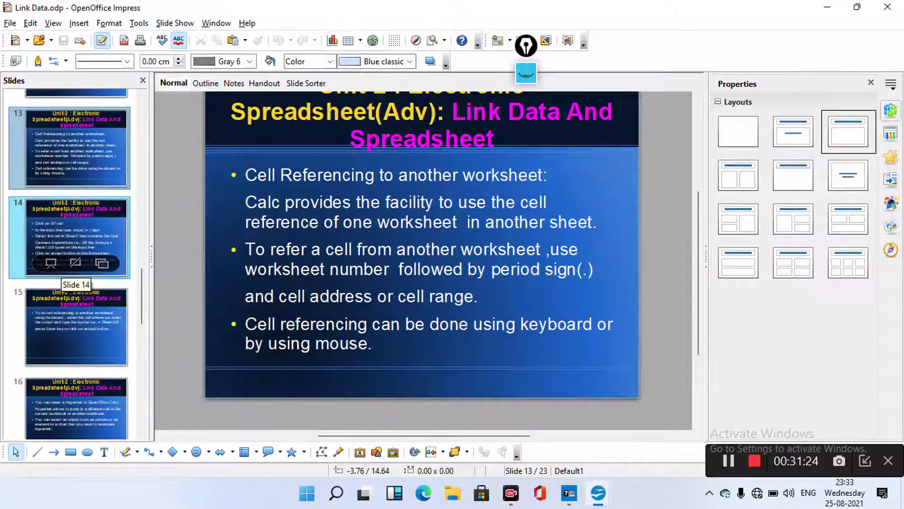
pyautogui.click(71, 273)
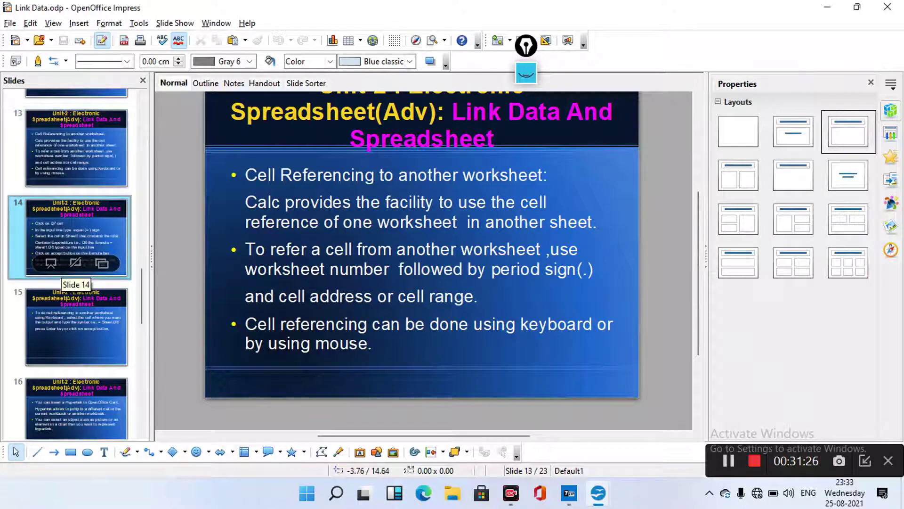
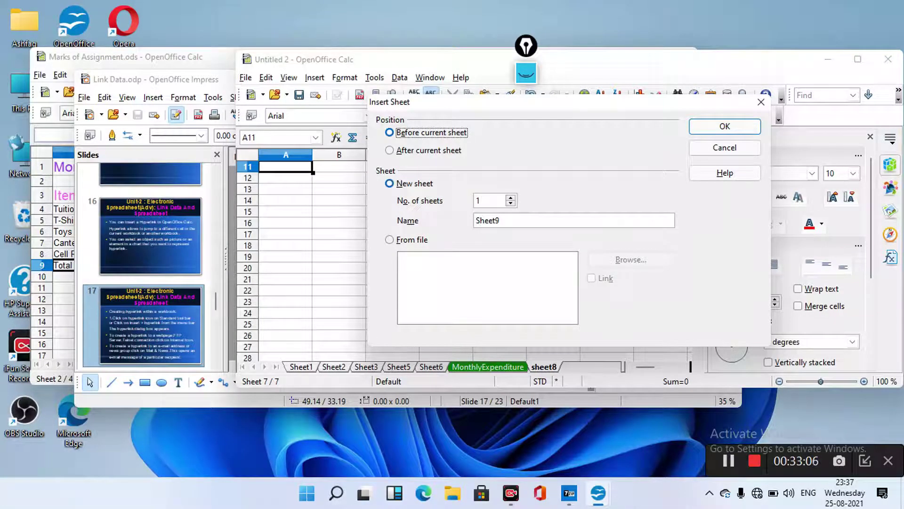
# Insert the new sheet from a file with Link ticked, loading scenario.odt from Documents
pyautogui.hotkey('alt', 'f')
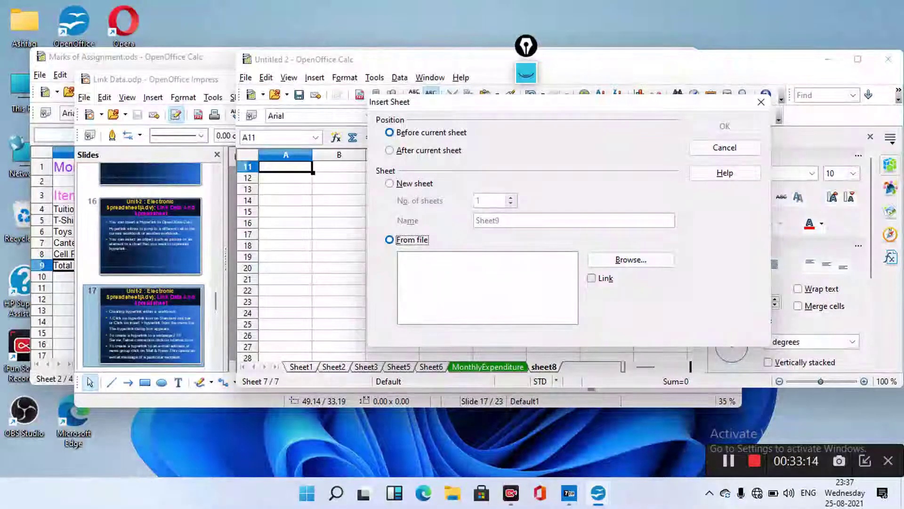
pyautogui.press('Tab')
pyautogui.press('space')
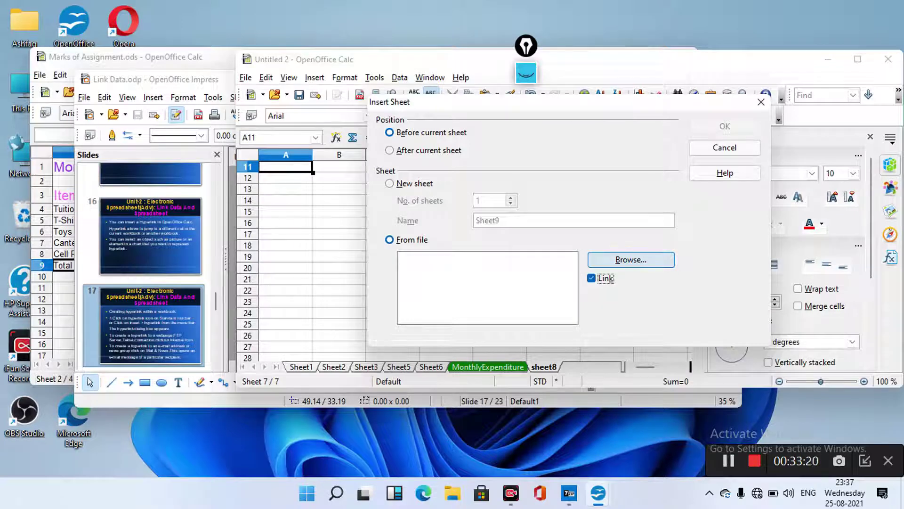
pyautogui.click(631, 259)
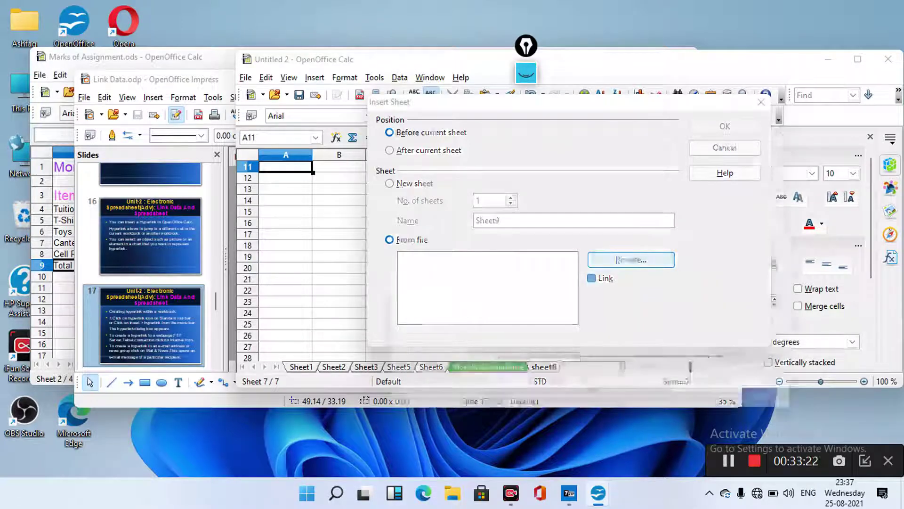
pyautogui.scroll(-2, 631, 264)
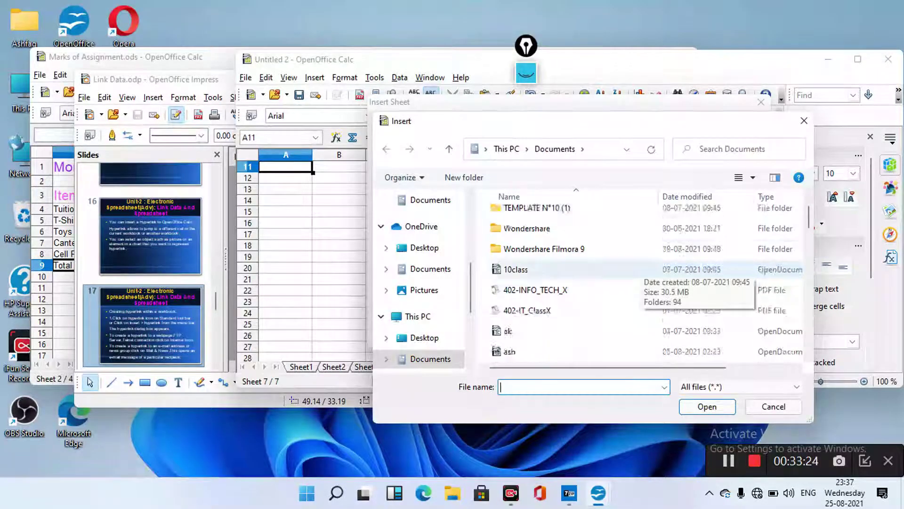
pyautogui.scroll(-3, 626, 270)
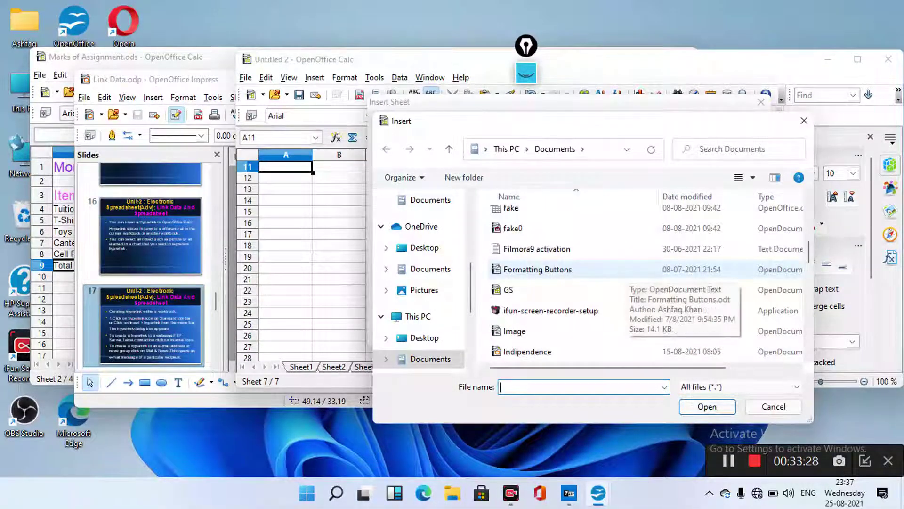
pyautogui.scroll(1, 624, 278)
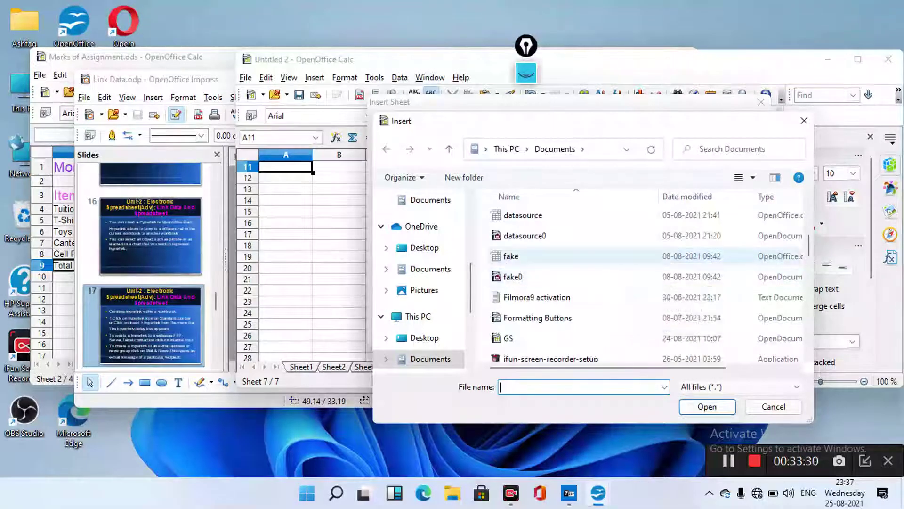
pyautogui.scroll(-1, 624, 273)
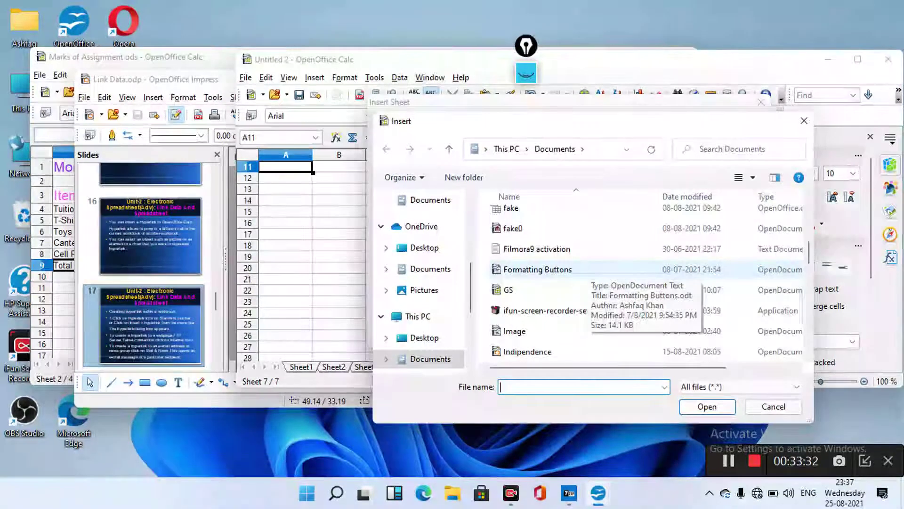
pyautogui.scroll(-2, 624, 248)
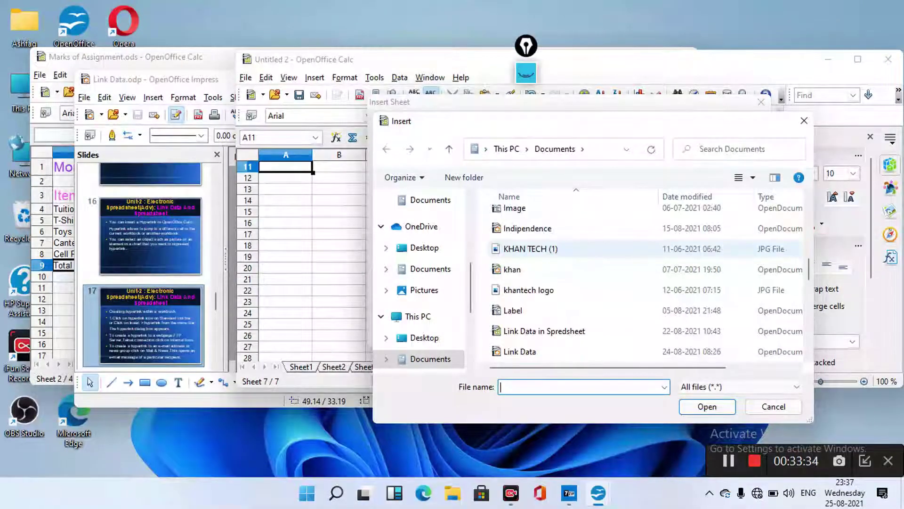
pyautogui.scroll(-3, 624, 248)
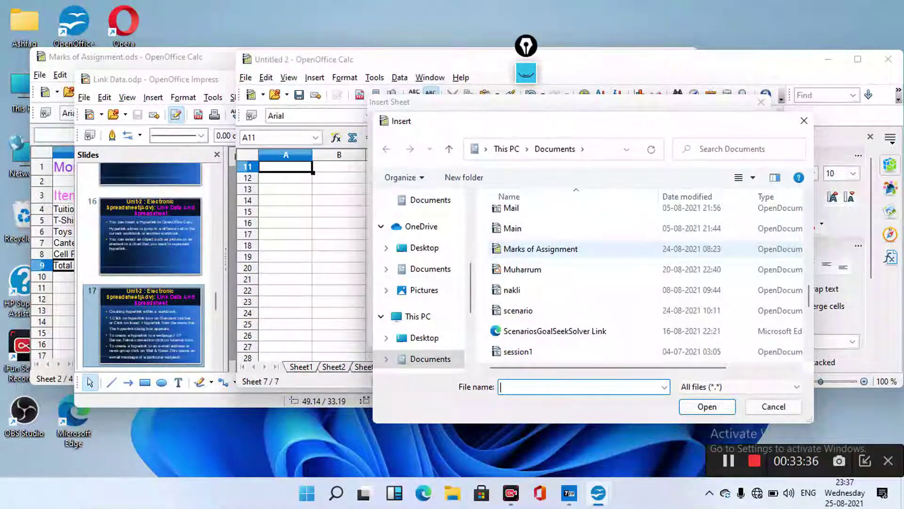
pyautogui.click(518, 311)
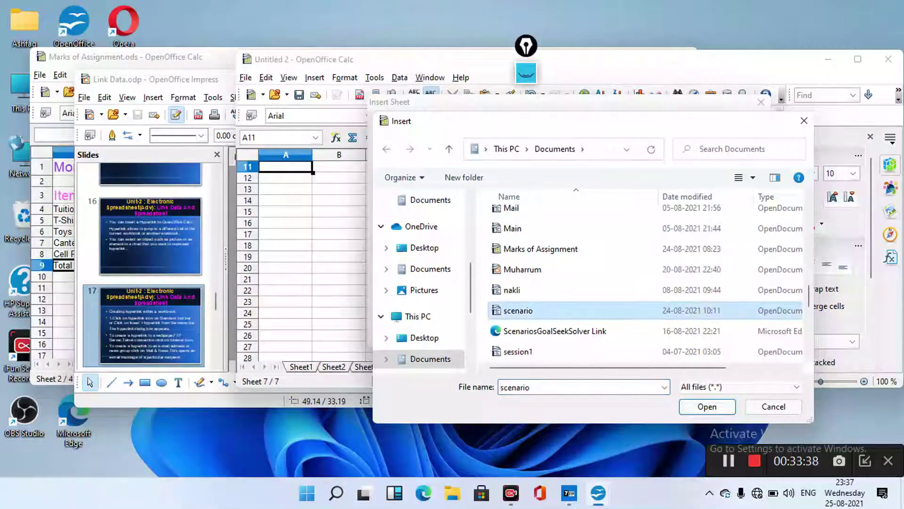
pyautogui.click(707, 407)
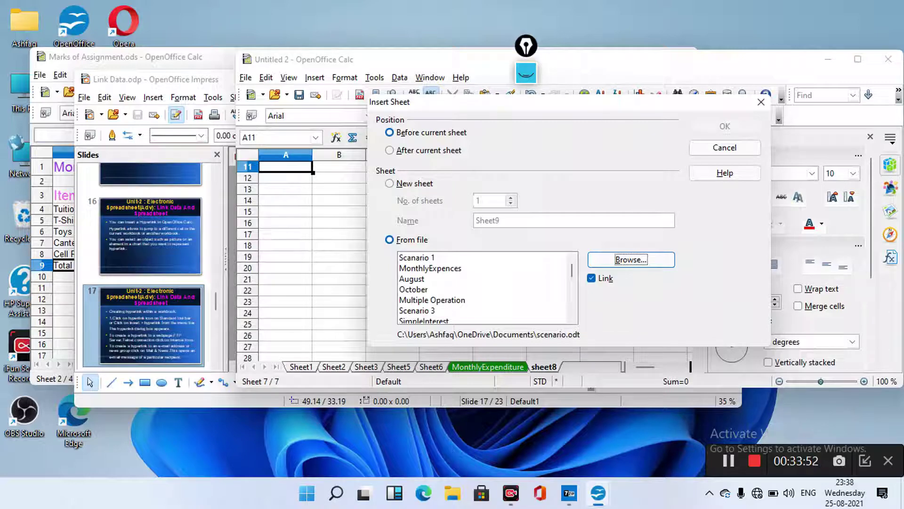
# Pick the Goal Seek sheet from scenario.odt's sheet list and insert it linked
pyautogui.scroll(-2, 487, 287)
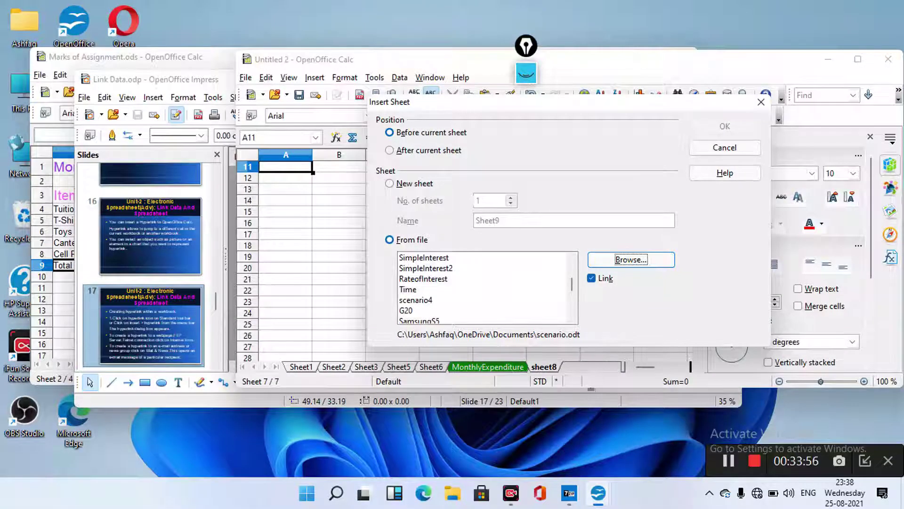
pyautogui.scroll(-1, 485, 288)
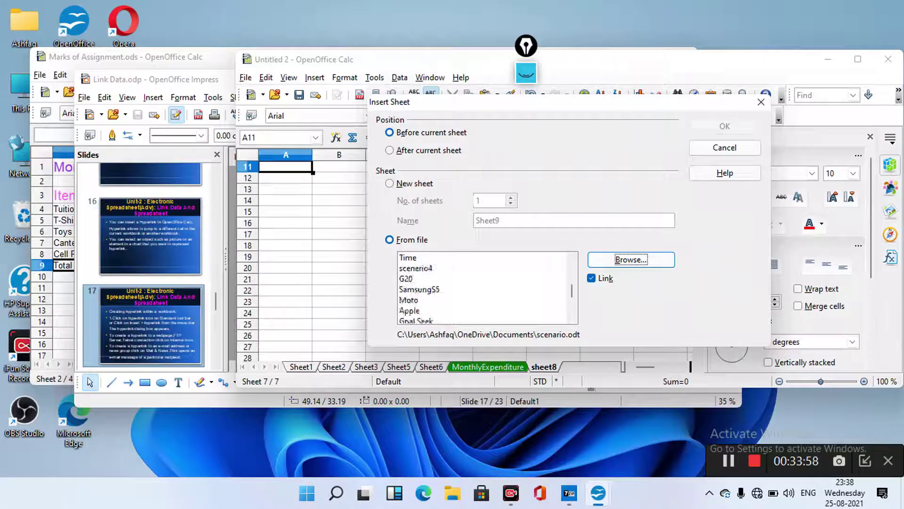
pyautogui.scroll(-1, 486, 288)
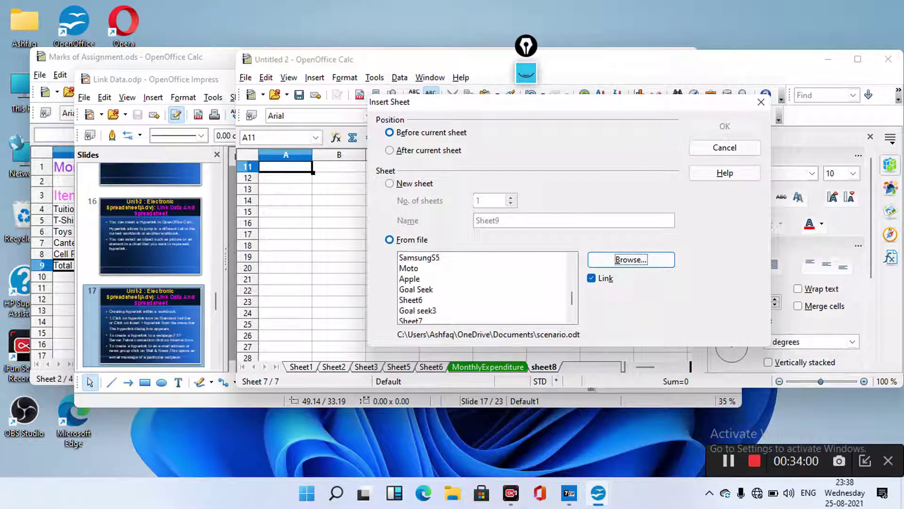
pyautogui.click(485, 289)
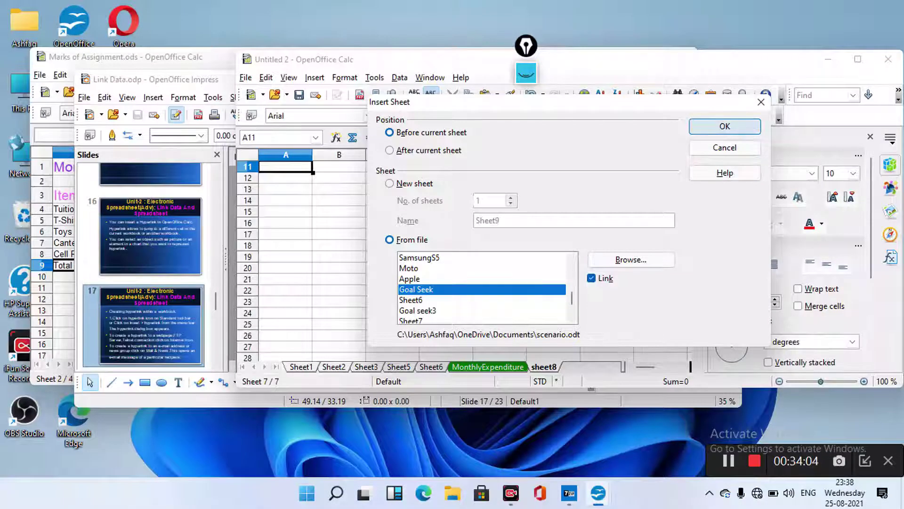
pyautogui.click(725, 127)
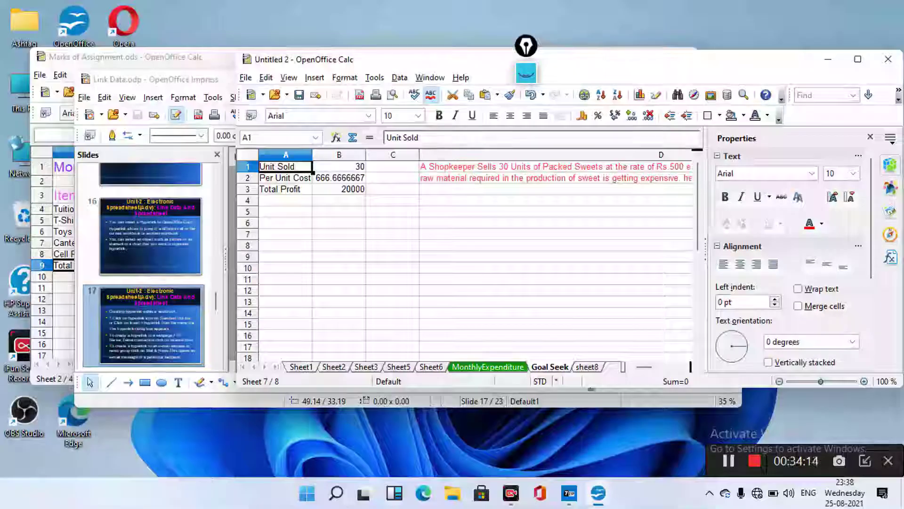
# Save the Untitled 2 workbook under the new name Link Goal seek.ods
pyautogui.hotkey('alt', 'f')
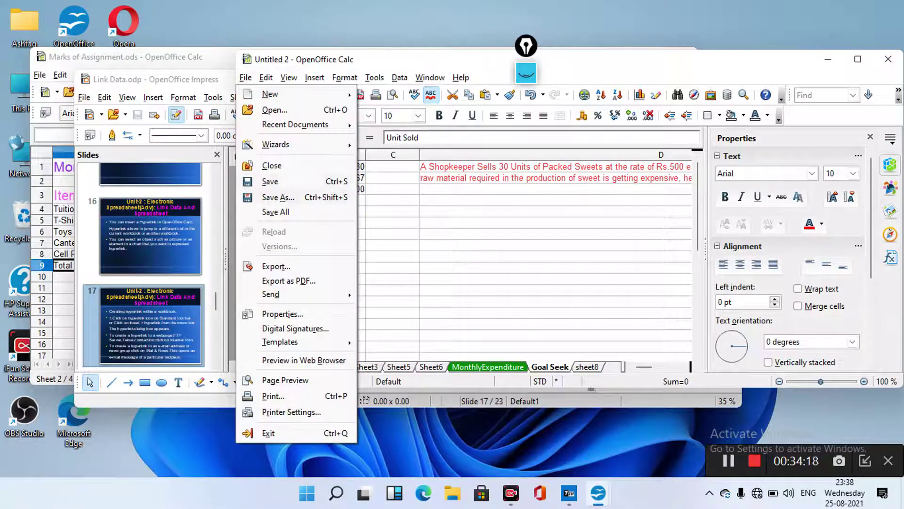
pyautogui.press('a')
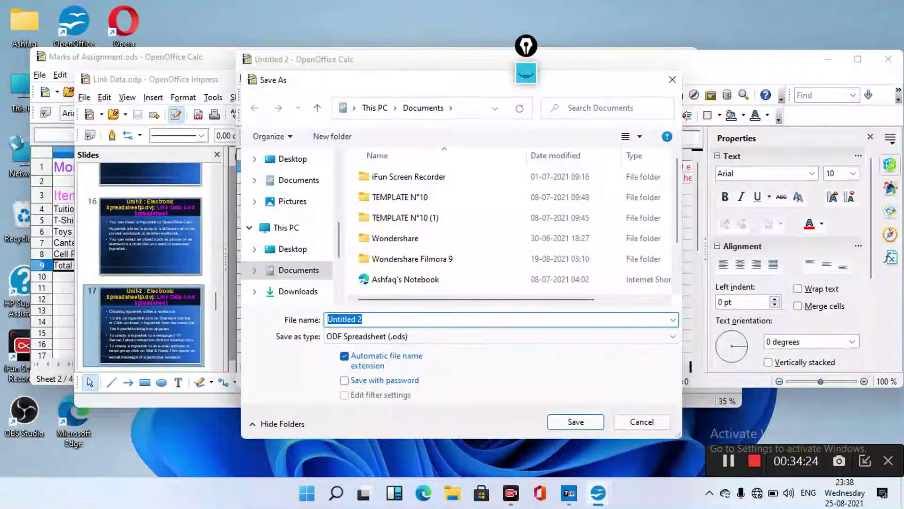
pyautogui.click(363, 319)
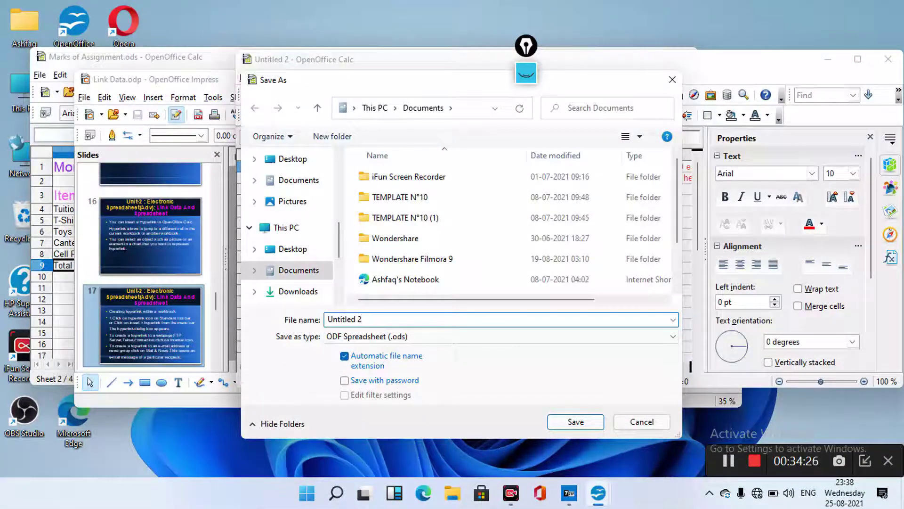
pyautogui.press('BackSpace')
pyautogui.press('BackSpace')
pyautogui.press('BackSpace')
pyautogui.press('BackSpace')
pyautogui.press('BackSpace')
pyautogui.press('BackSpace')
pyautogui.press('BackSpace')
pyautogui.press('BackSpace')
pyautogui.press('BackSpace')
pyautogui.press('BackSpace')
pyautogui.write('Linki')
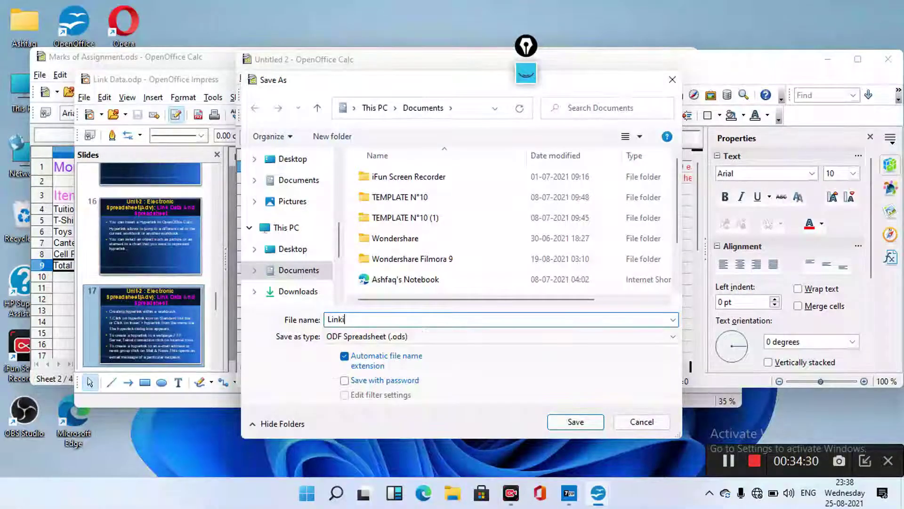
pyautogui.write('ng ')
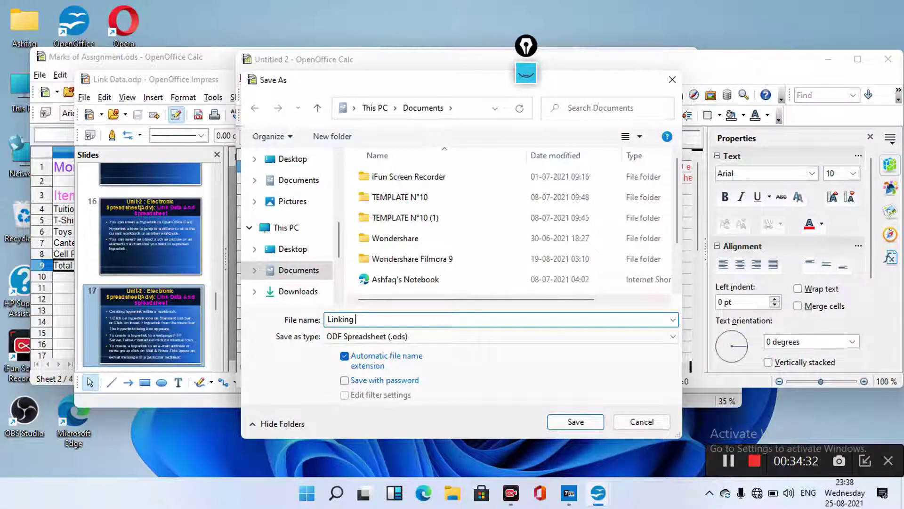
pyautogui.write('Goal')
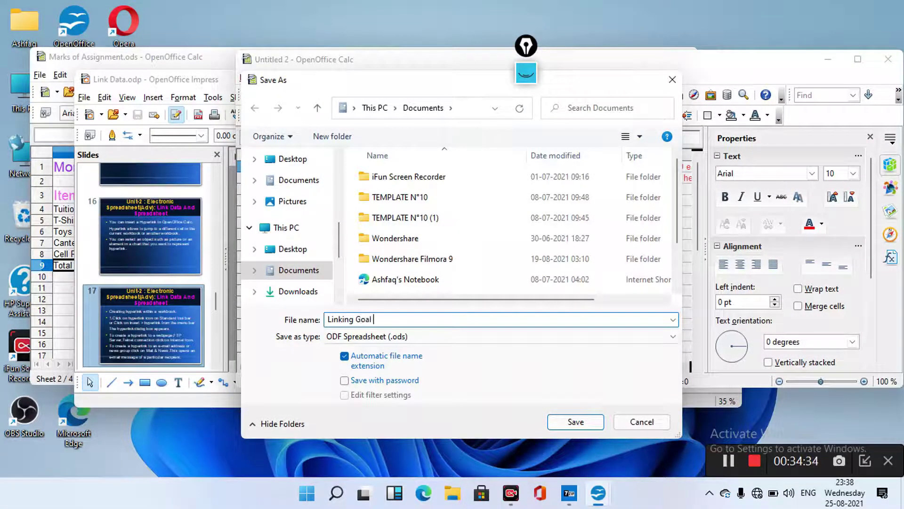
pyautogui.write(' seek')
pyautogui.press('BackSpace')
pyautogui.press('BackSpace')
pyautogui.press('BackSpace')
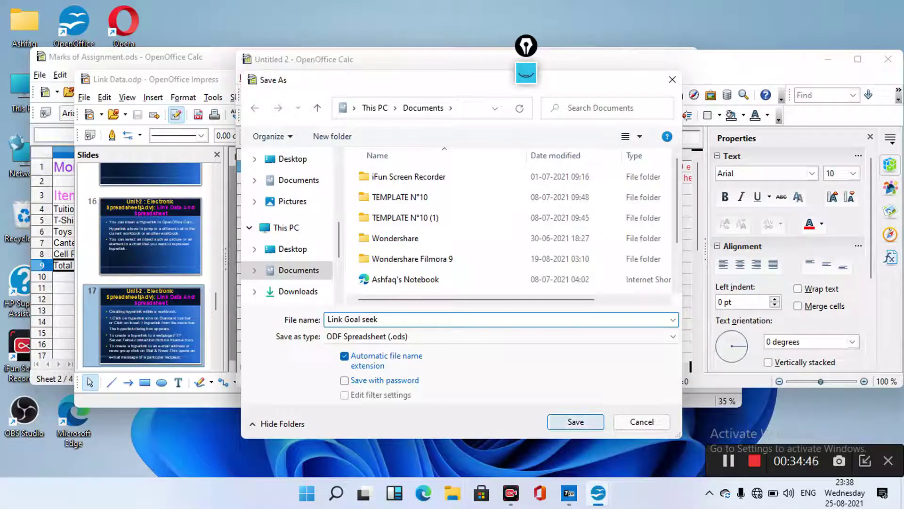
pyautogui.press('Return')
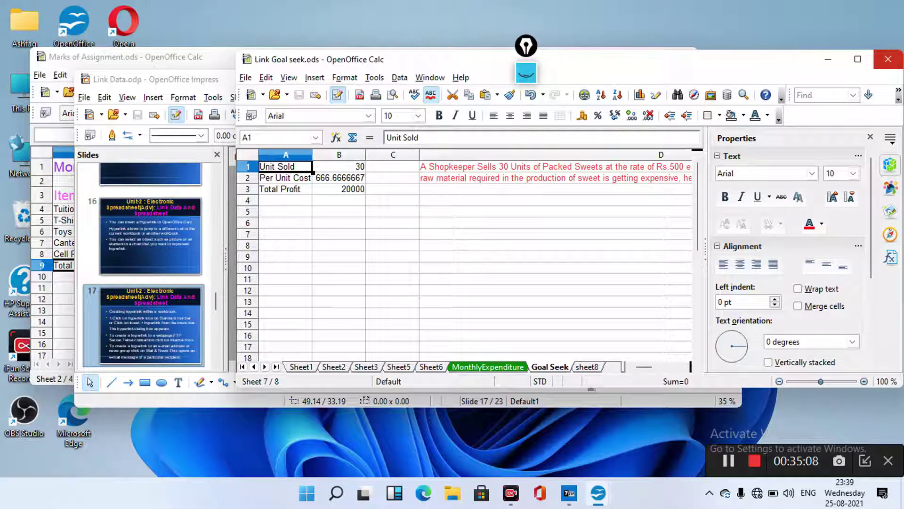
# Close the Link Goal seek workbook and minimise the Link Data presentation
pyautogui.click(888, 59)
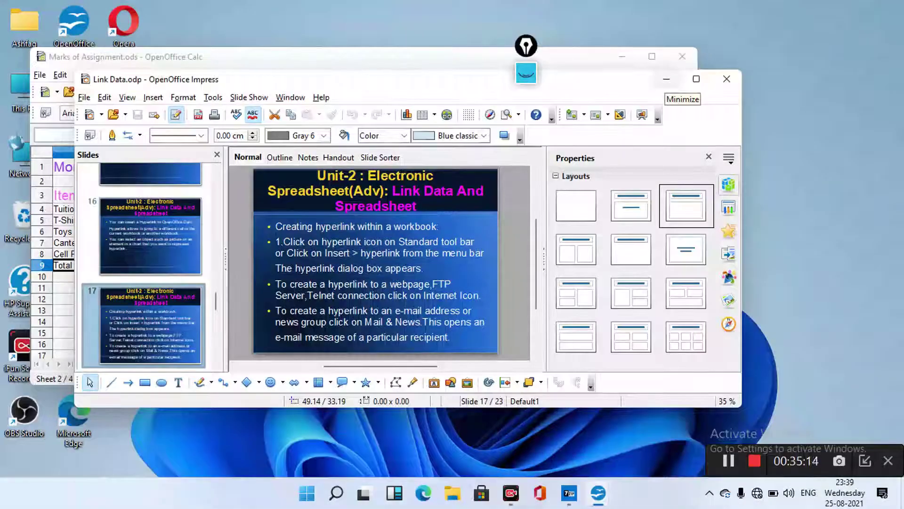
pyautogui.click(667, 79)
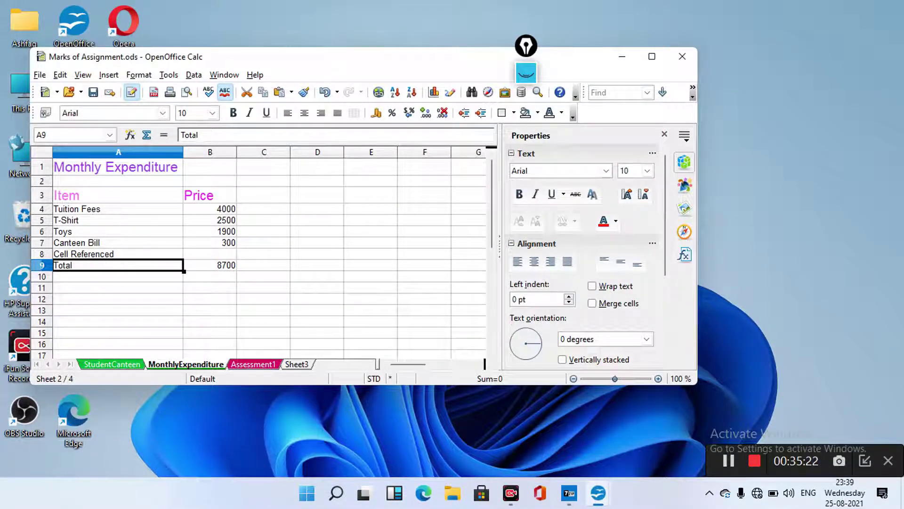
# Open scenario.odt from Documents through File > Open, showing its Goal Seek sheet
pyautogui.click(40, 75)
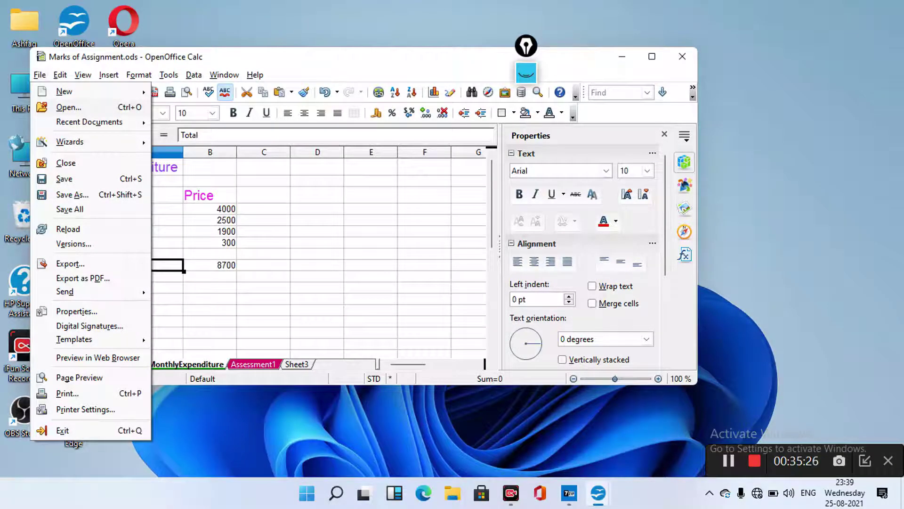
pyautogui.click(69, 108)
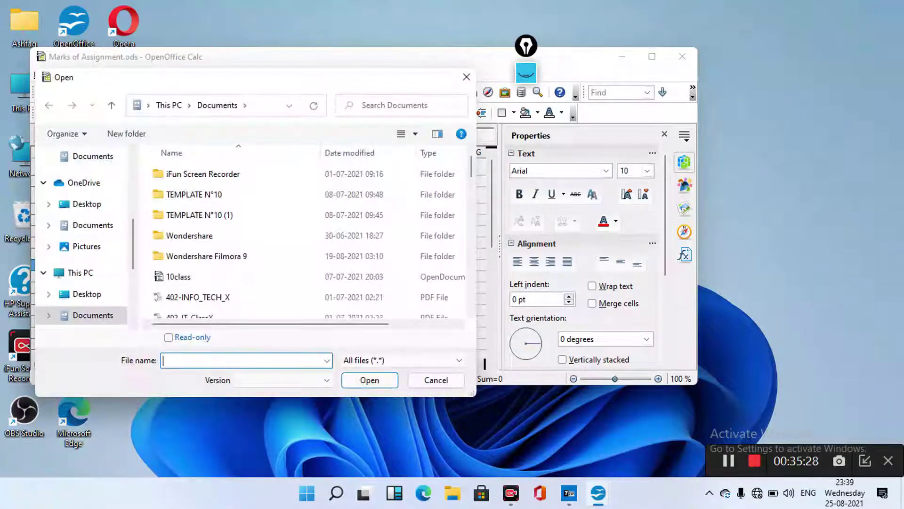
pyautogui.scroll(-3, 307, 235)
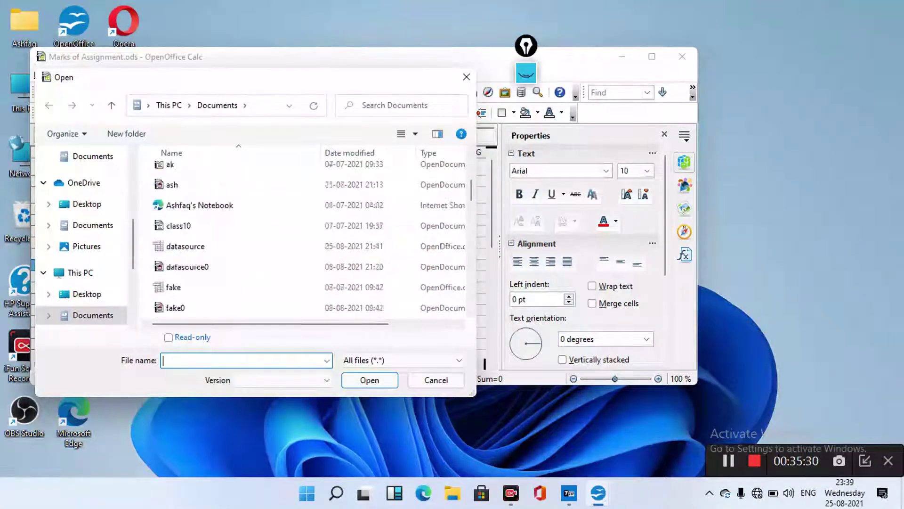
pyautogui.scroll(-2, 306, 236)
pyautogui.scroll(-2, 306, 235)
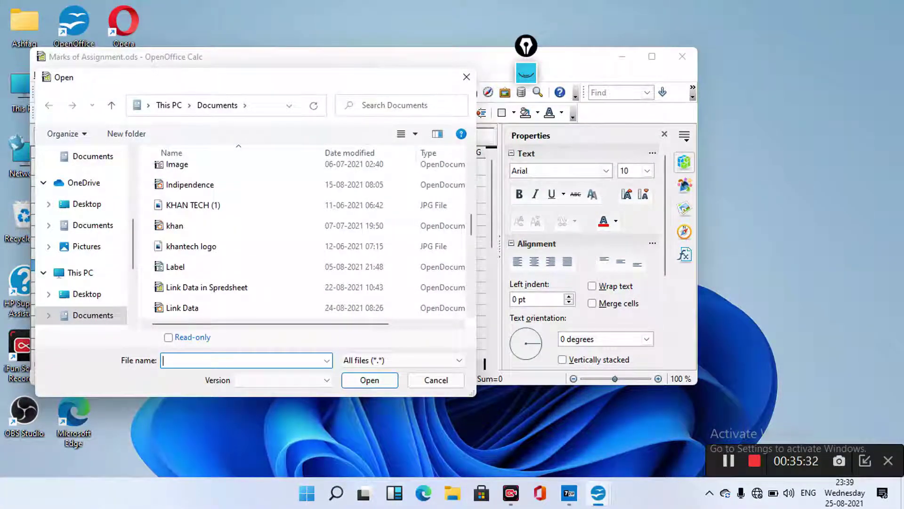
pyautogui.scroll(-1, 306, 226)
pyautogui.scroll(-1, 306, 226)
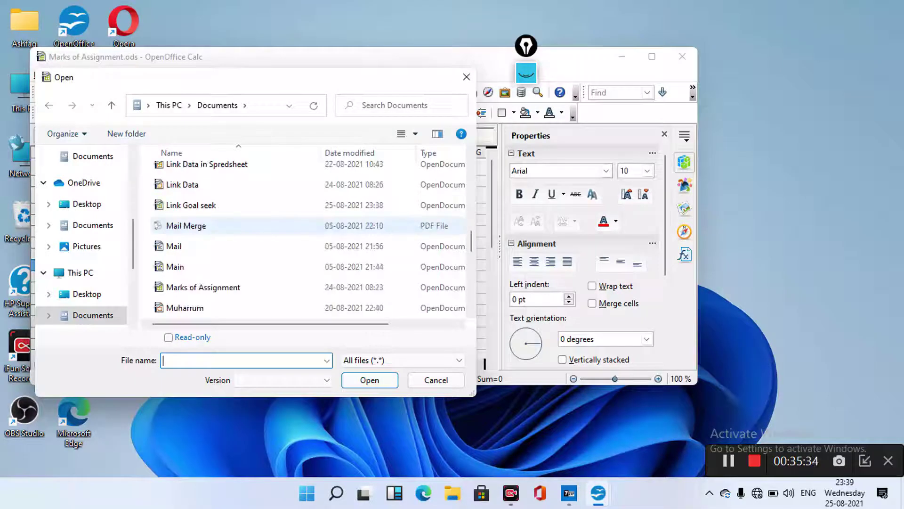
pyautogui.scroll(-1, 306, 226)
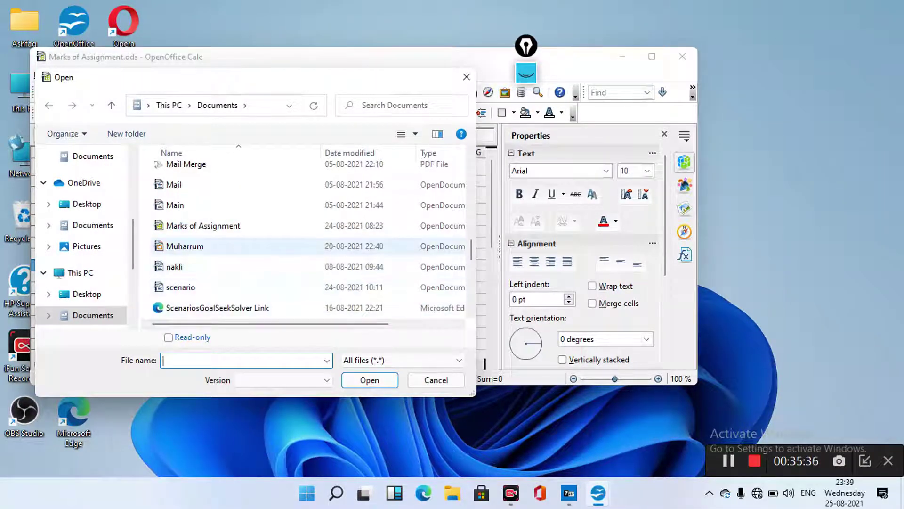
pyautogui.click(181, 288)
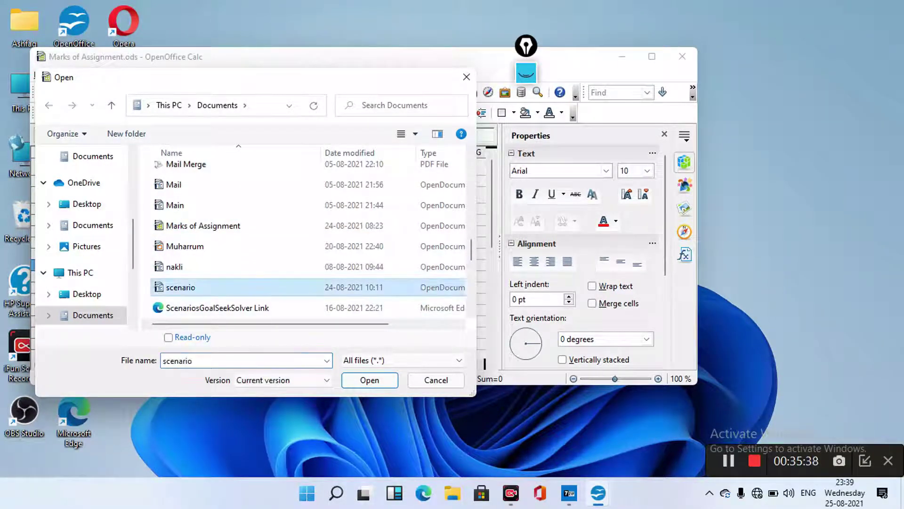
pyautogui.press('Return')
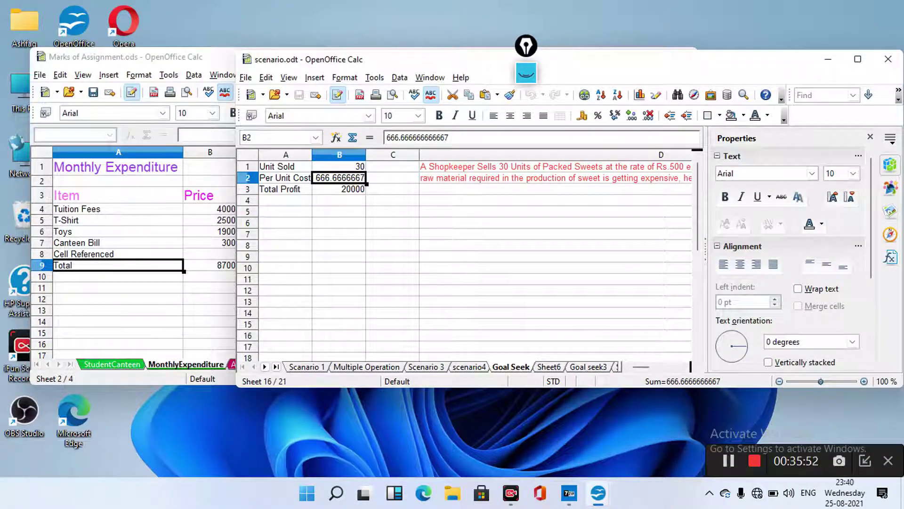
# Change Unit Sold in B1 from 30 to 50, lifting Total Profit to 33333.33, and save
pyautogui.click(339, 167)
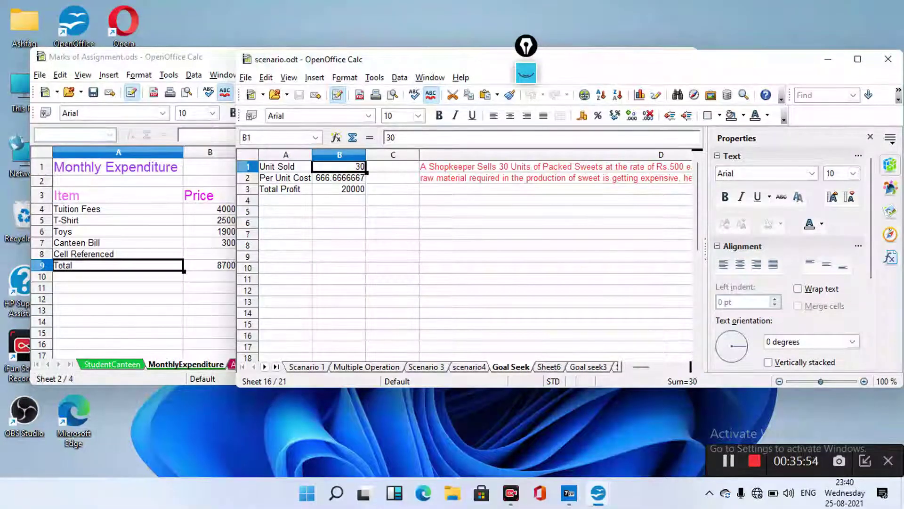
pyautogui.press('F2')
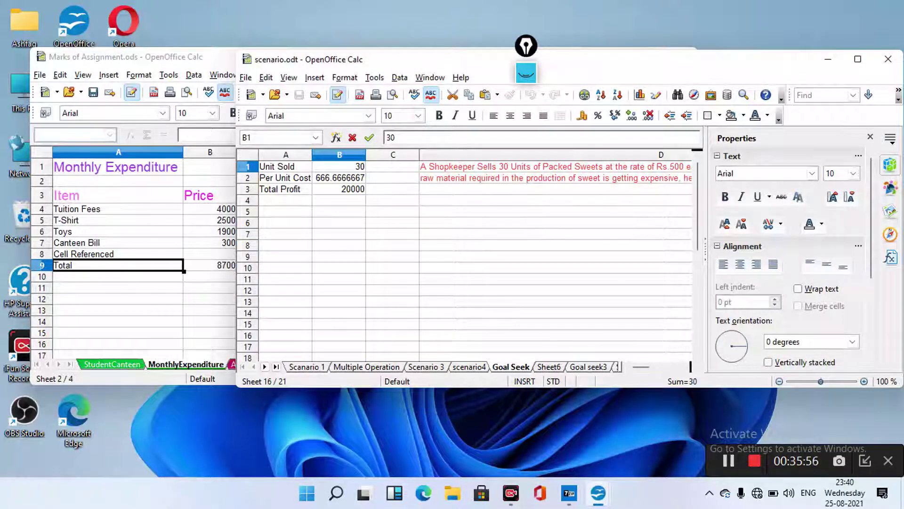
pyautogui.press('BackSpace')
pyautogui.write('5')
pyautogui.press('Return')
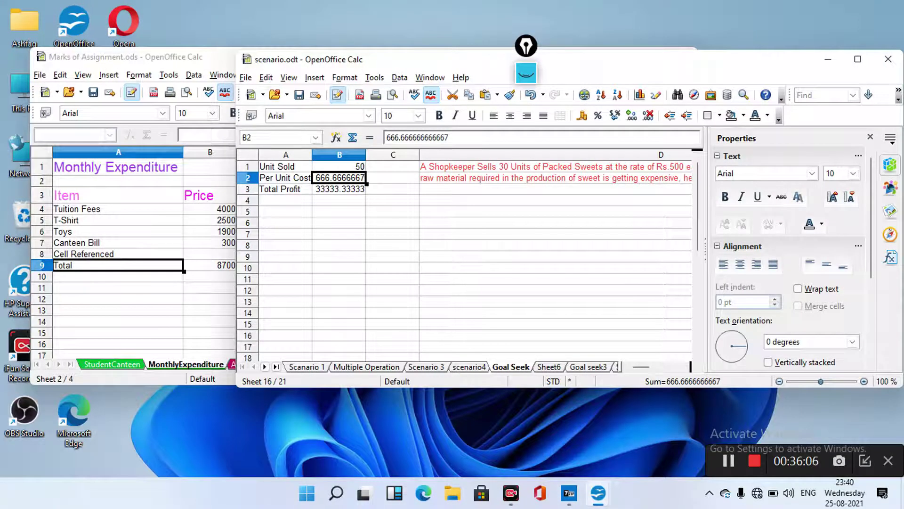
pyautogui.hotkey('alt', 'f')
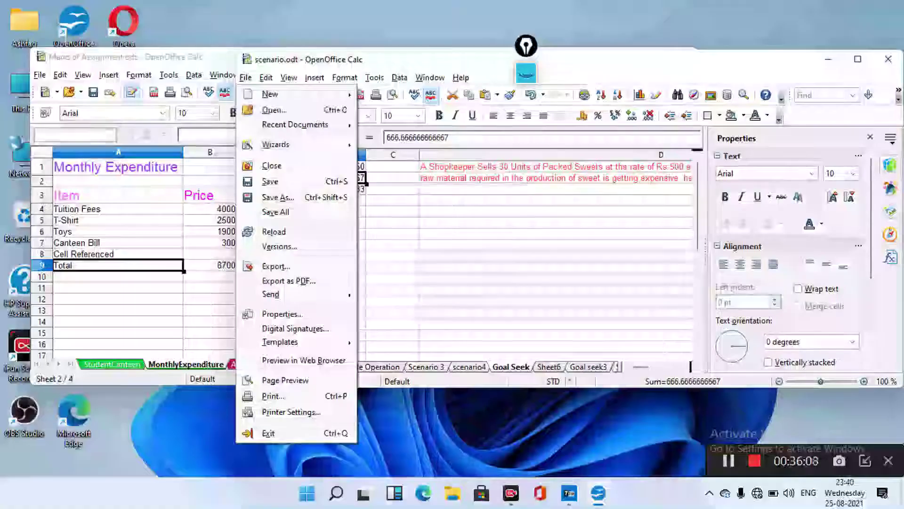
pyautogui.press('Escape')
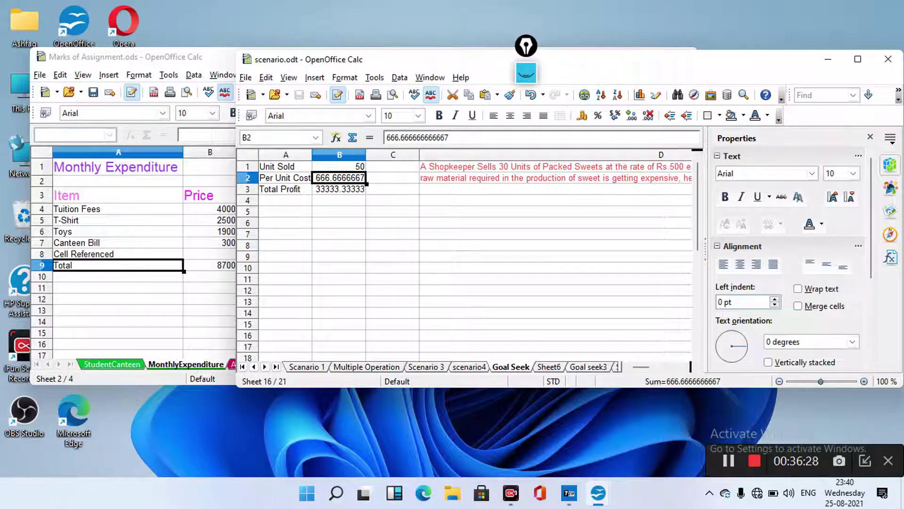
pyautogui.hotkey('alt', 'f')
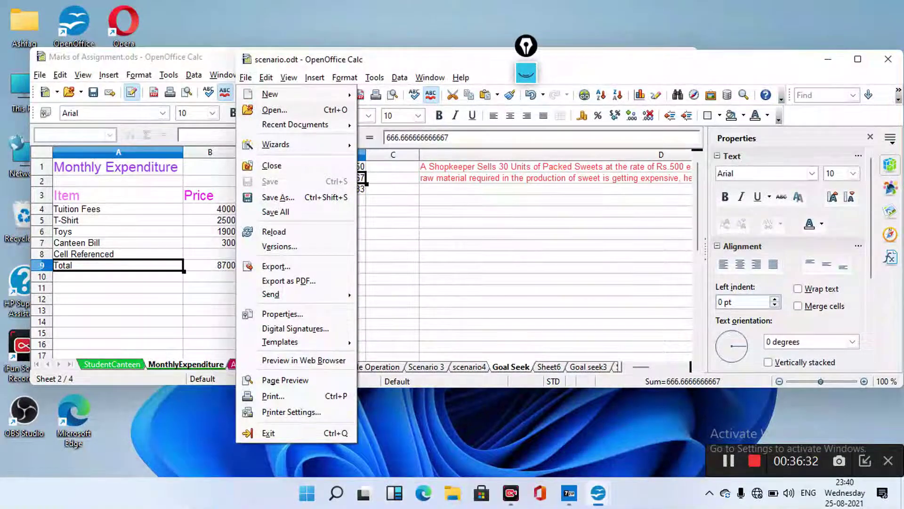
# Open Link Goal seek.ods from Documents
pyautogui.press('o')
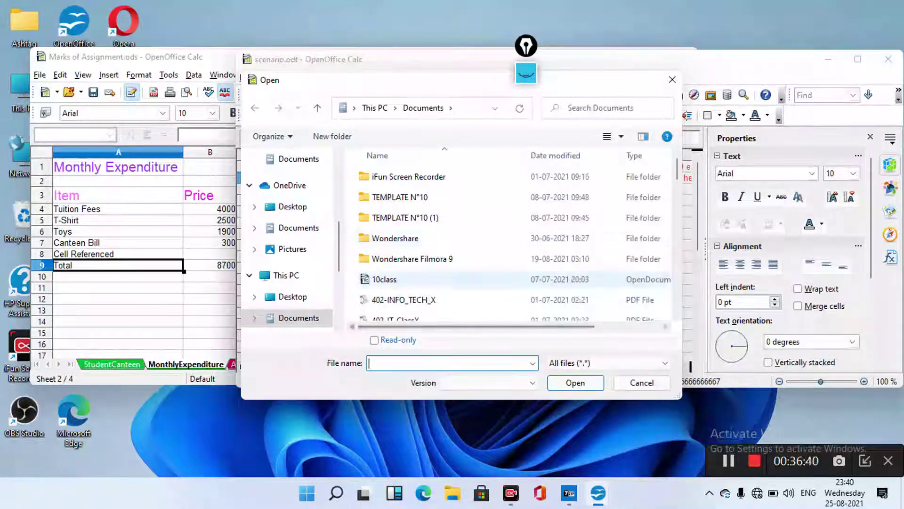
pyautogui.scroll(-2, 471, 249)
pyautogui.scroll(-4, 470, 248)
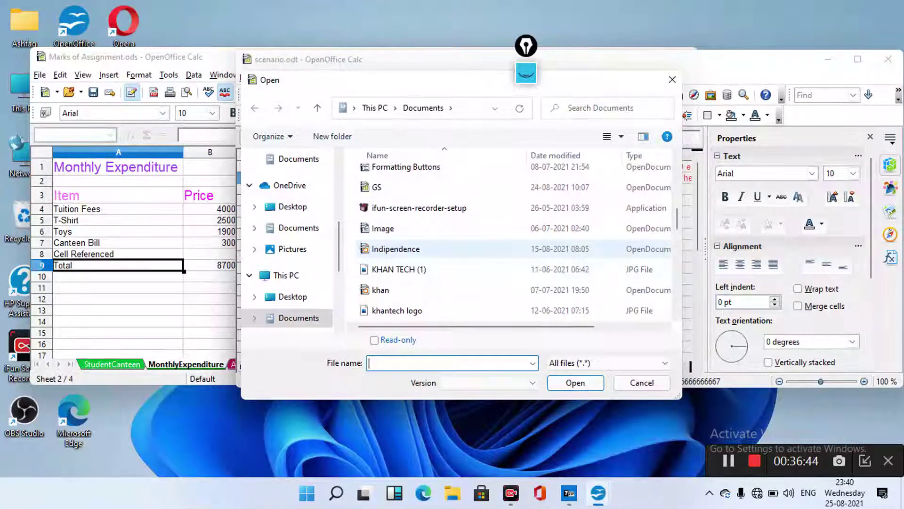
pyautogui.scroll(-1, 471, 249)
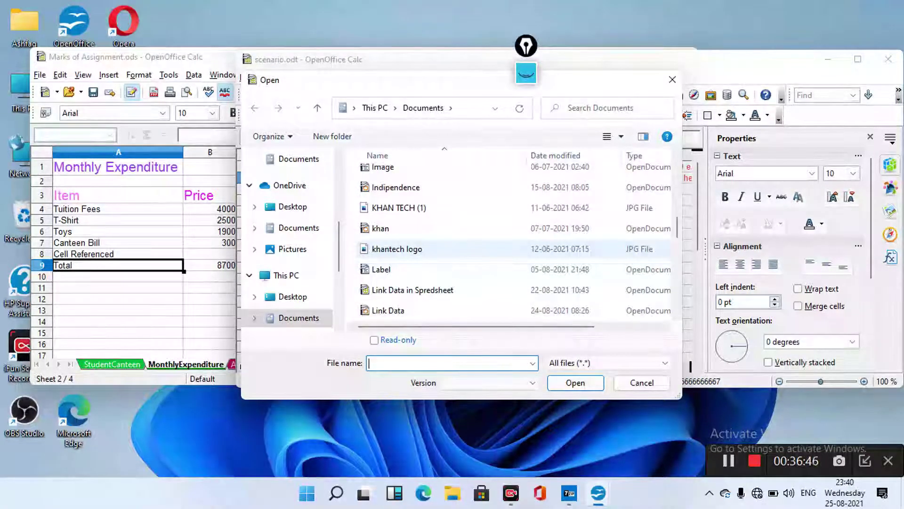
pyautogui.scroll(-1, 470, 249)
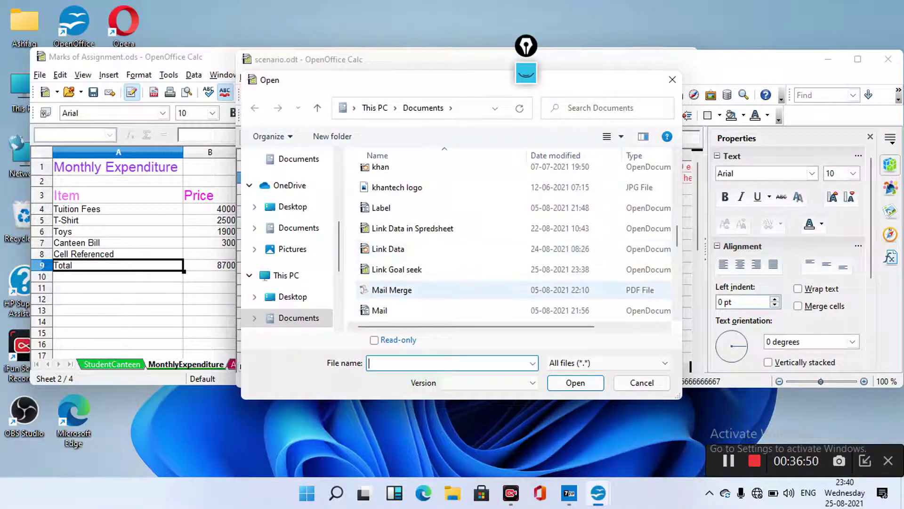
pyautogui.click(423, 269)
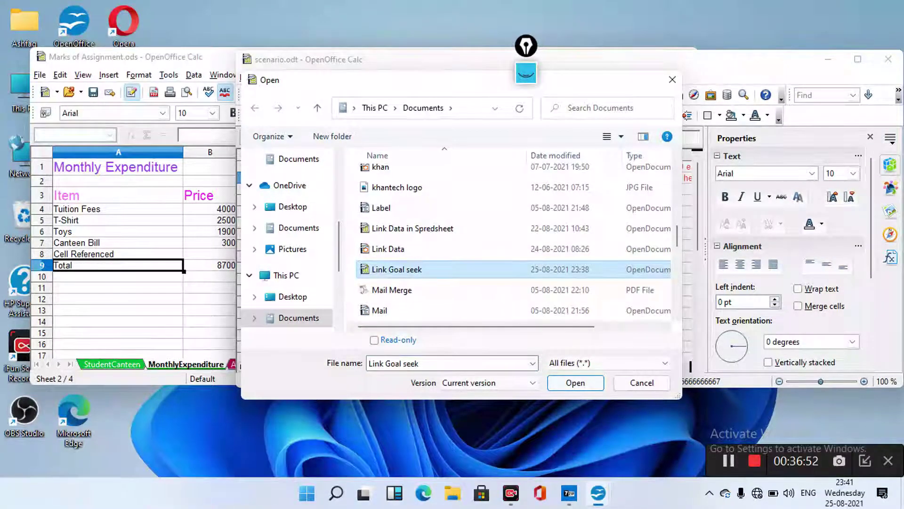
pyautogui.click(575, 382)
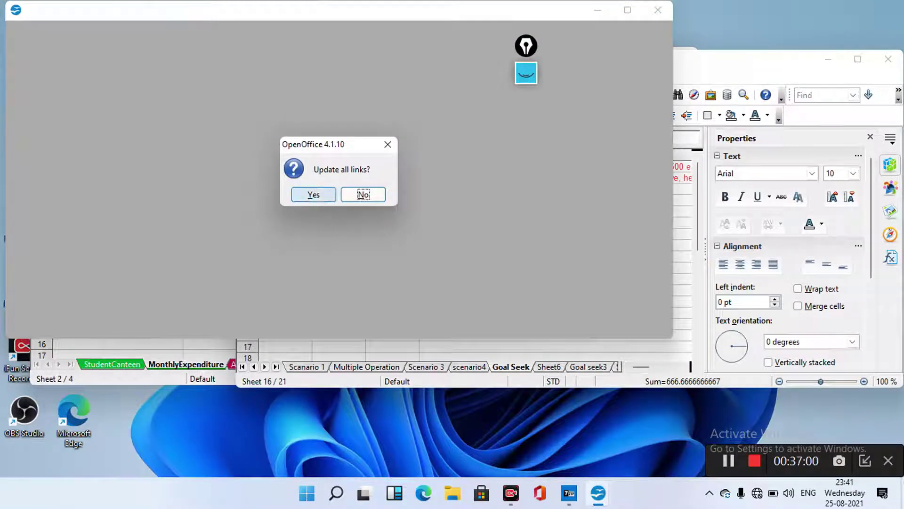
# Answer Yes to all three prompts about updating links to other files
pyautogui.click(313, 194)
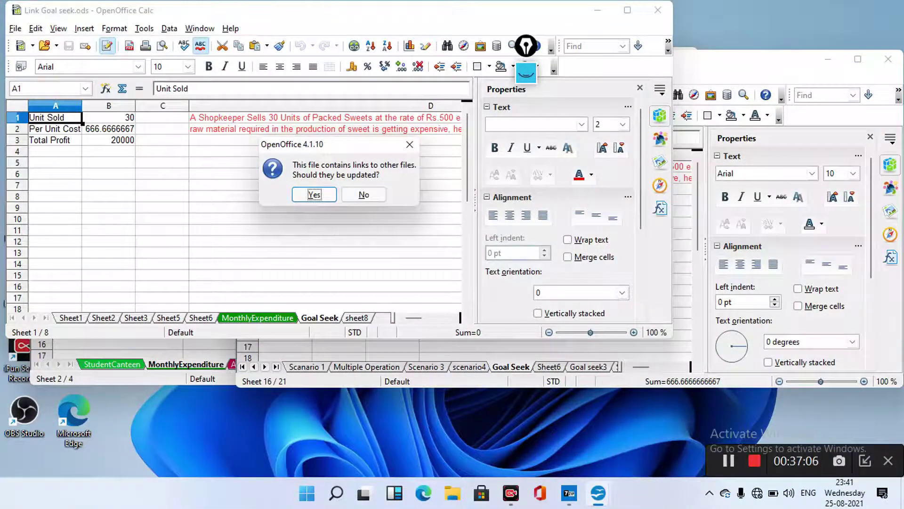
pyautogui.click(314, 194)
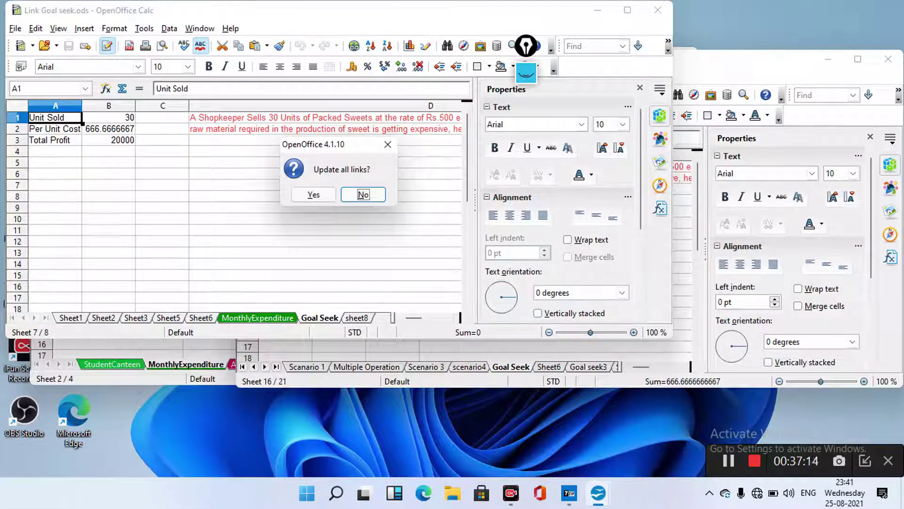
pyautogui.click(313, 195)
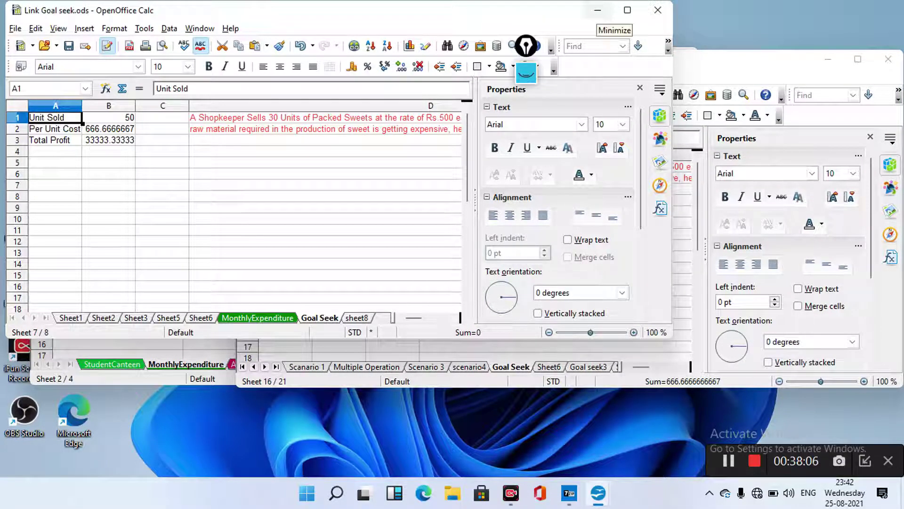
# Minimize the Link Goal seek window once it shows Unit Sold 50 and Total Profit 33333.33
pyautogui.click(598, 9)
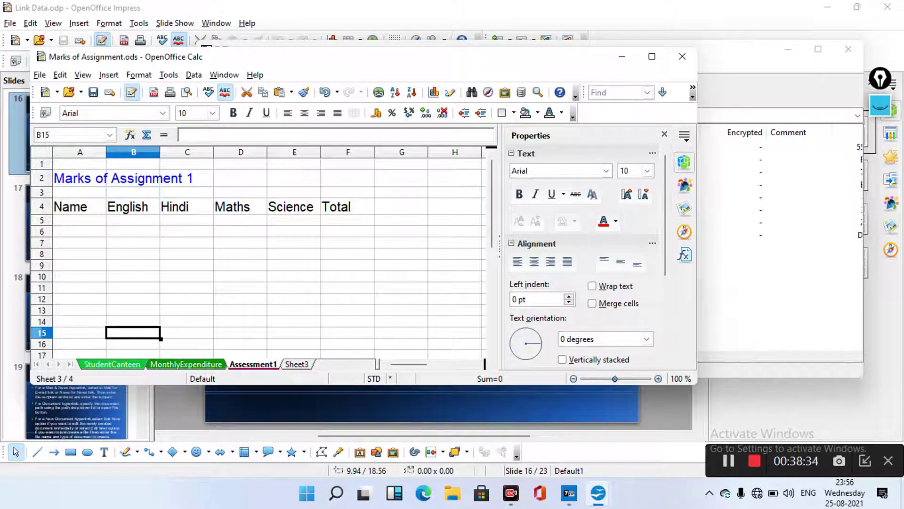
# Rename the empty Sheet3 to Assessment 1
pyautogui.hotkey('ctrl', 'pagedown')
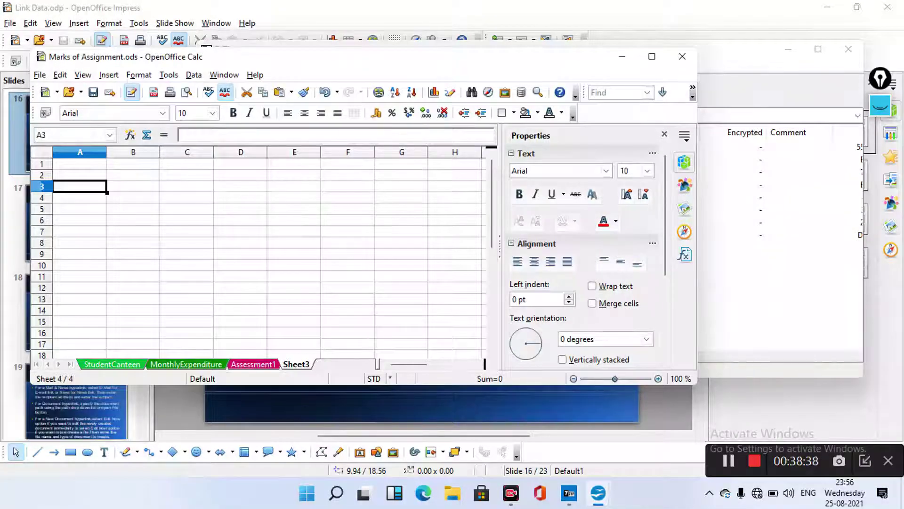
pyautogui.rightClick(299, 364)
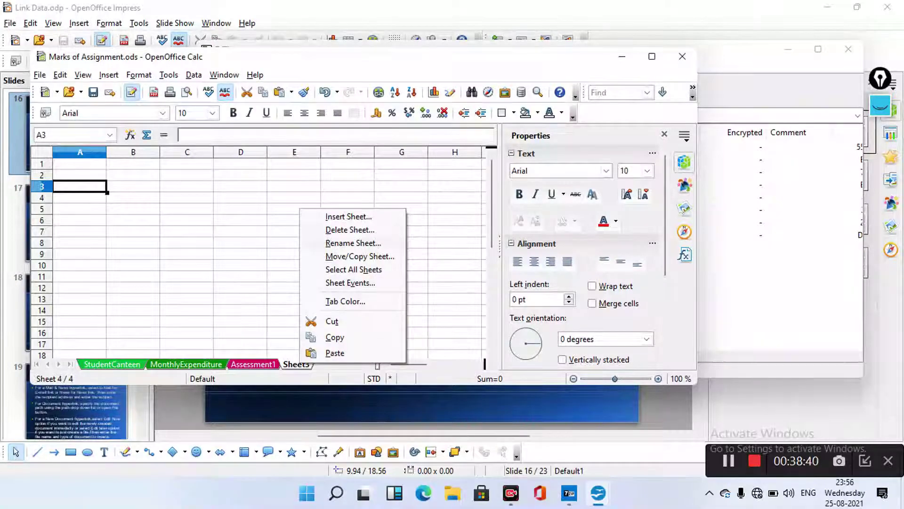
pyautogui.press('r')
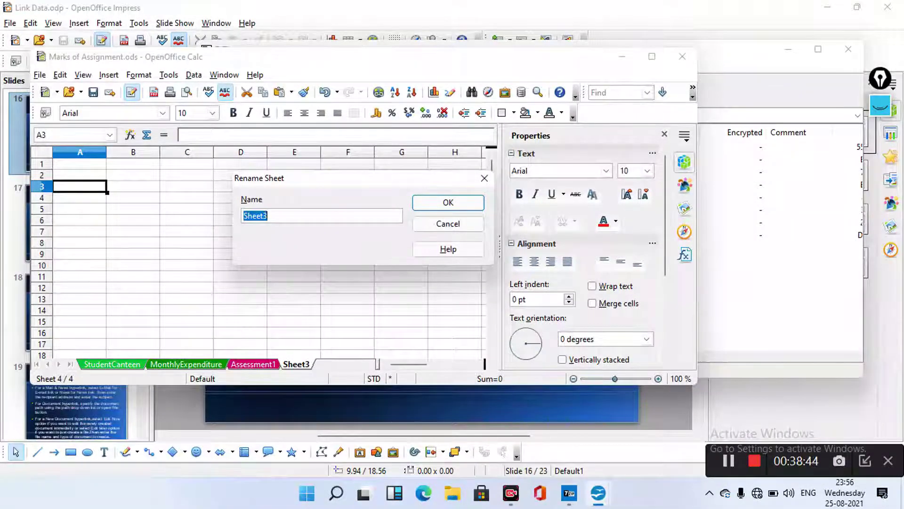
pyautogui.write('Ass')
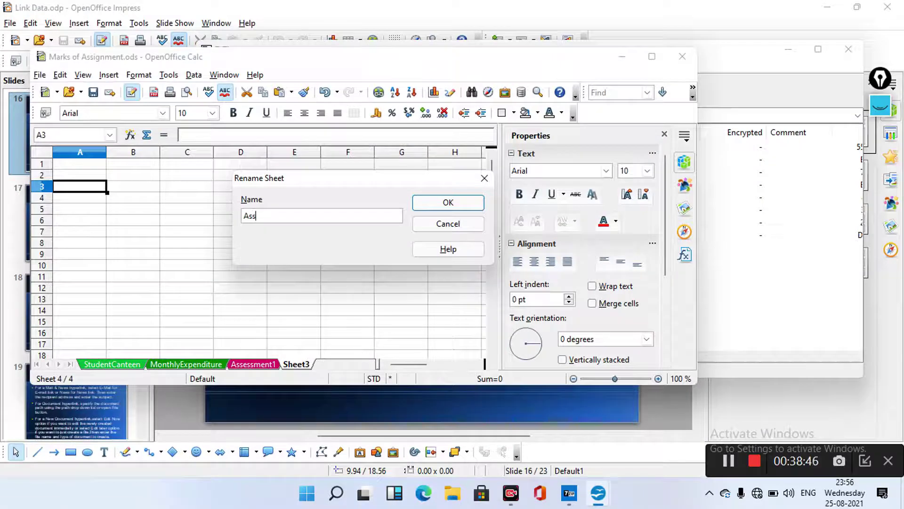
pyautogui.write('essment 1')
pyautogui.press('Return')
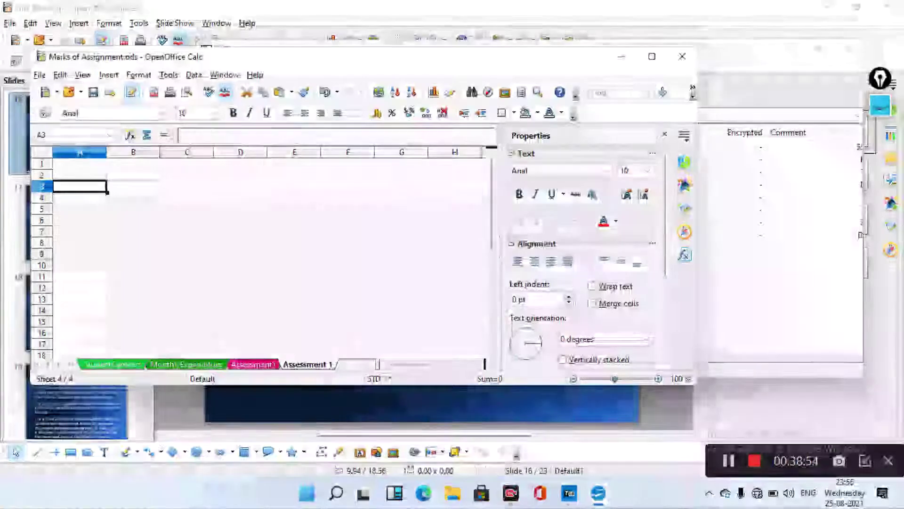
# Give the Assessment 1 sheet tab a turquoise colour
pyautogui.rightClick(309, 364)
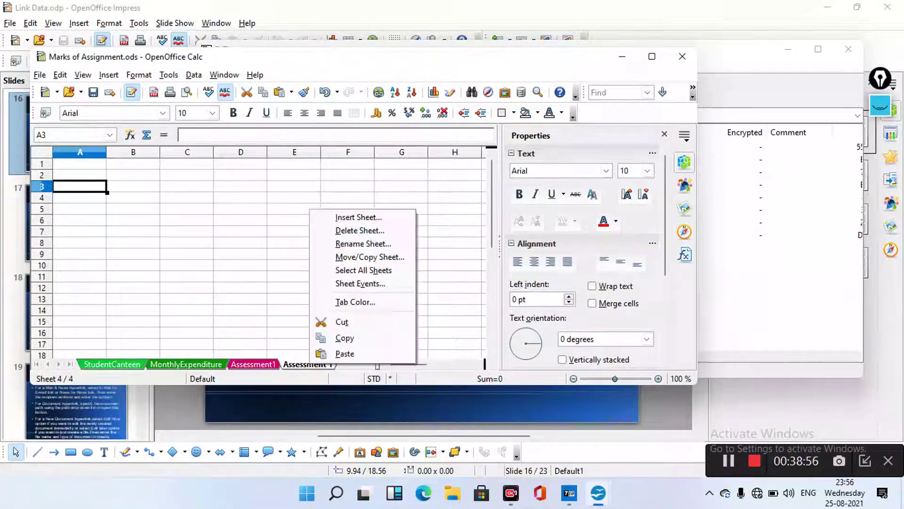
pyautogui.click(355, 302)
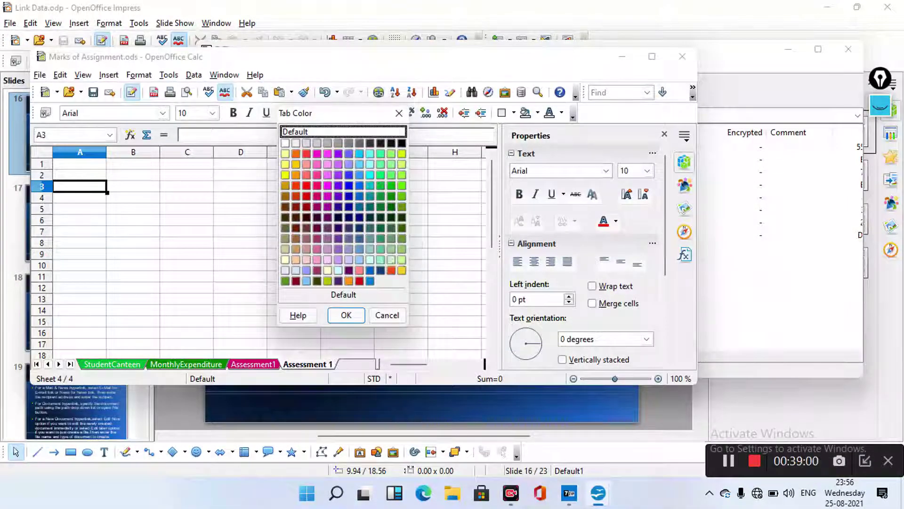
pyautogui.click(381, 238)
pyautogui.click(346, 315)
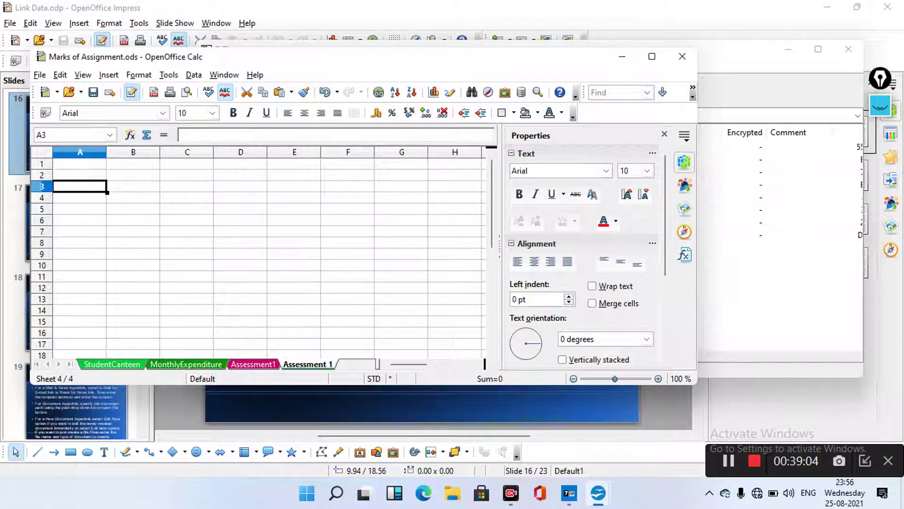
# After checking the Name heading in Assessment1's A4, rename Assessment 1 to Assessment 2
pyautogui.hotkey('ctrl', 'pageup')
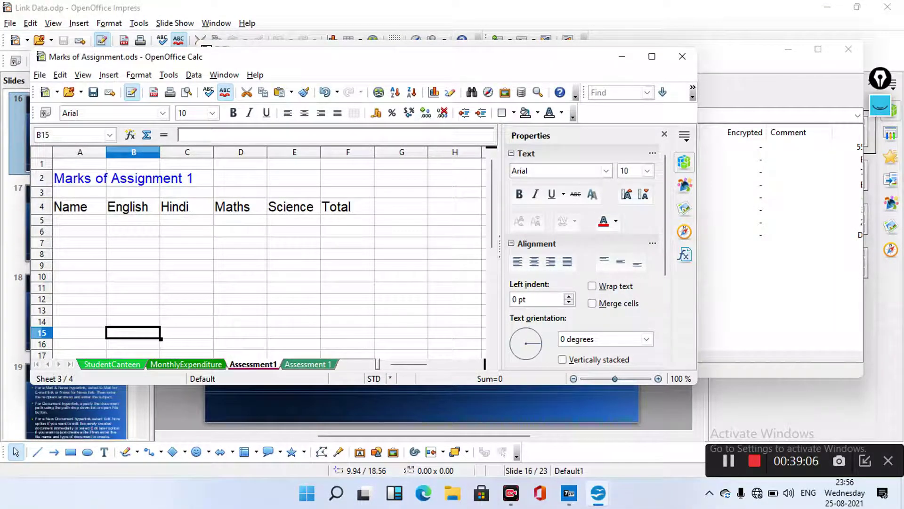
pyautogui.click(79, 206)
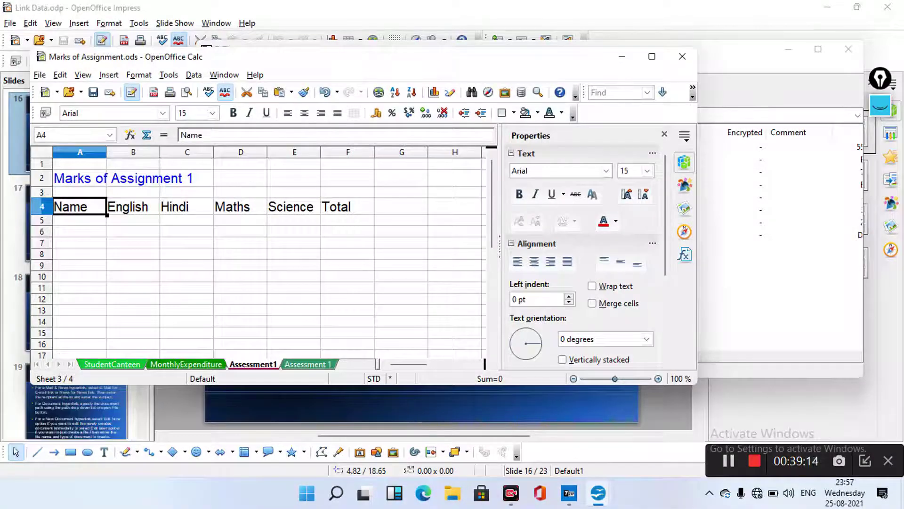
pyautogui.rightClick(309, 364)
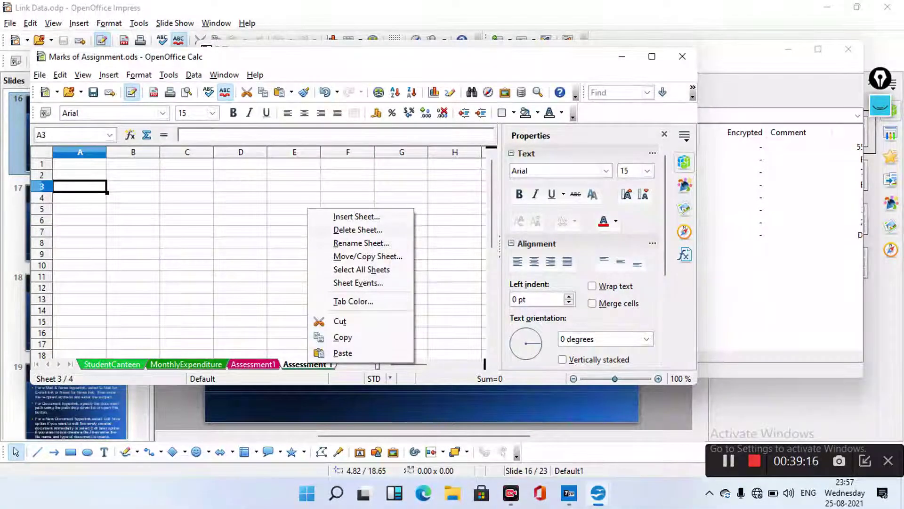
pyautogui.click(361, 242)
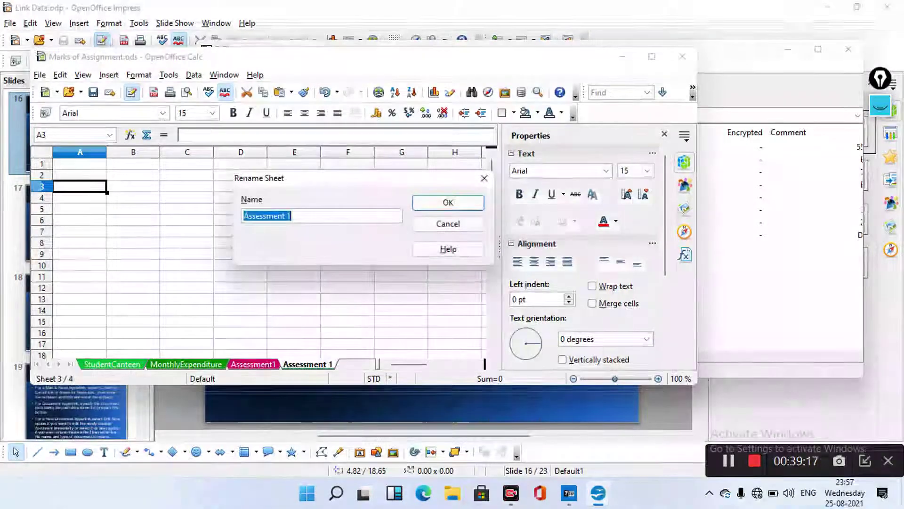
pyautogui.click(291, 216)
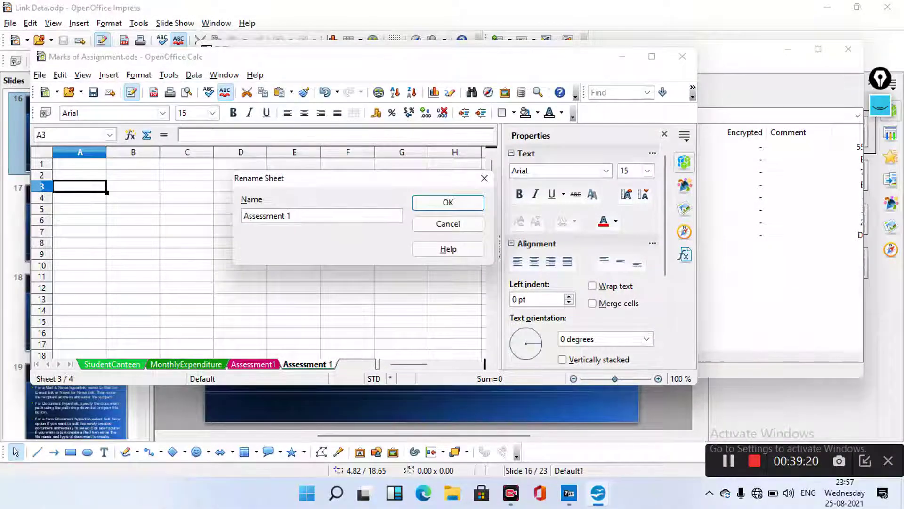
pyautogui.write('2')
pyautogui.press('Return')
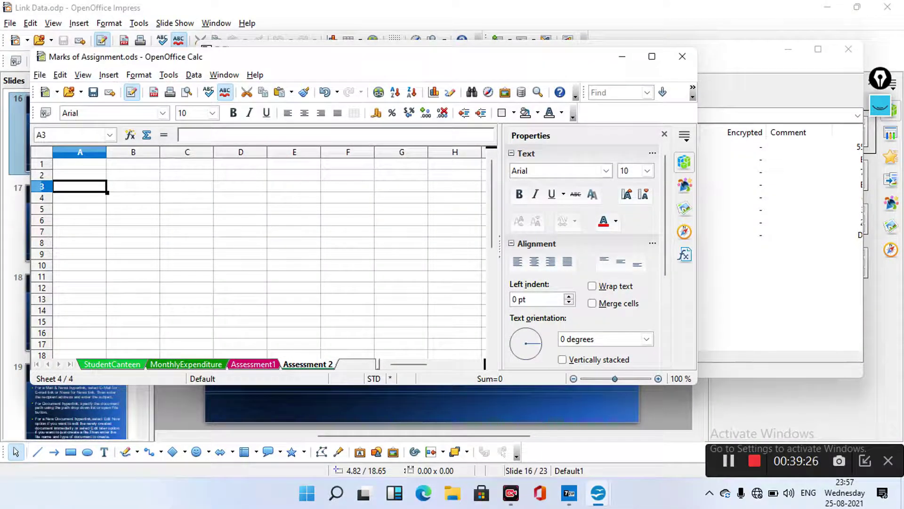
pyautogui.press('F2')
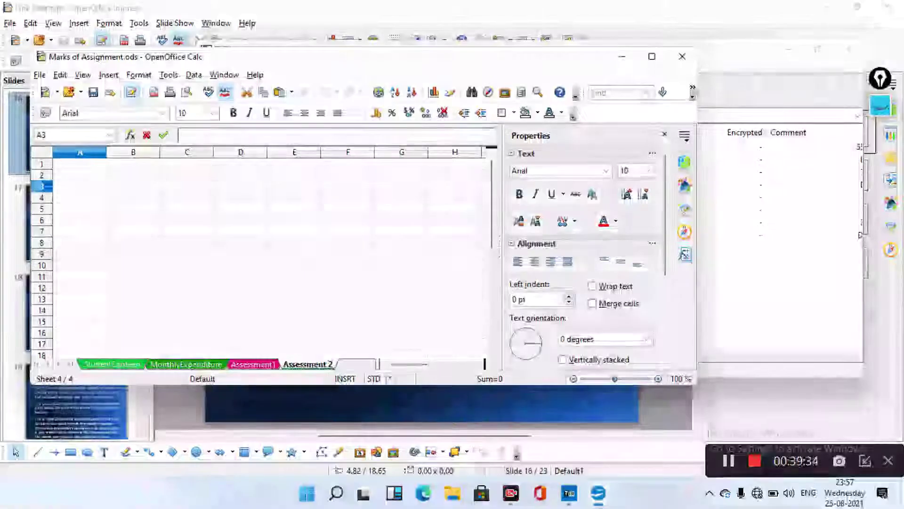
# Enter =Assessment1.A4 in Assessment 2's cell A3 so it displays Name
pyautogui.write('=')
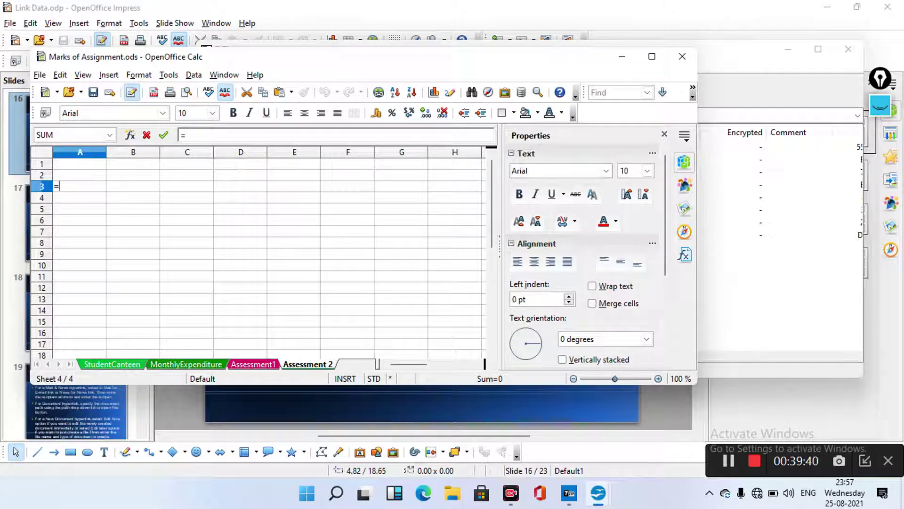
pyautogui.hotkey('ctrl', 'pageup')
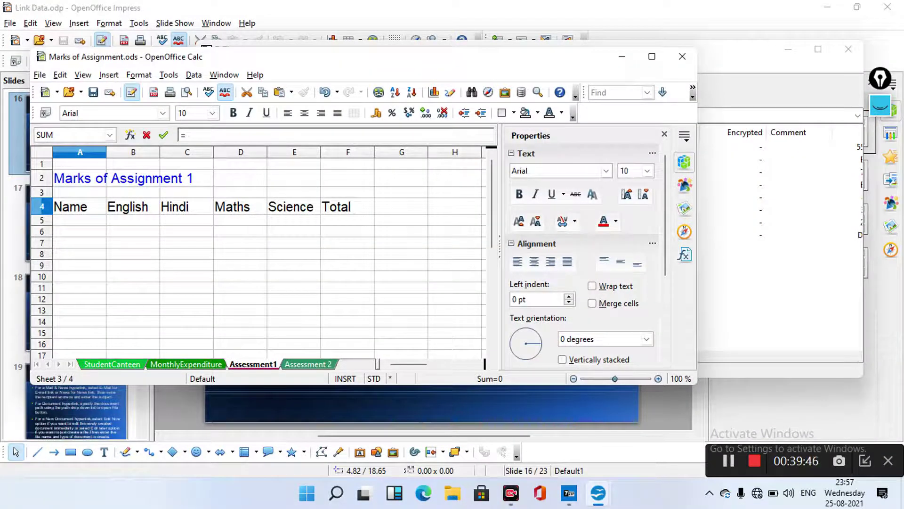
pyautogui.click(80, 206)
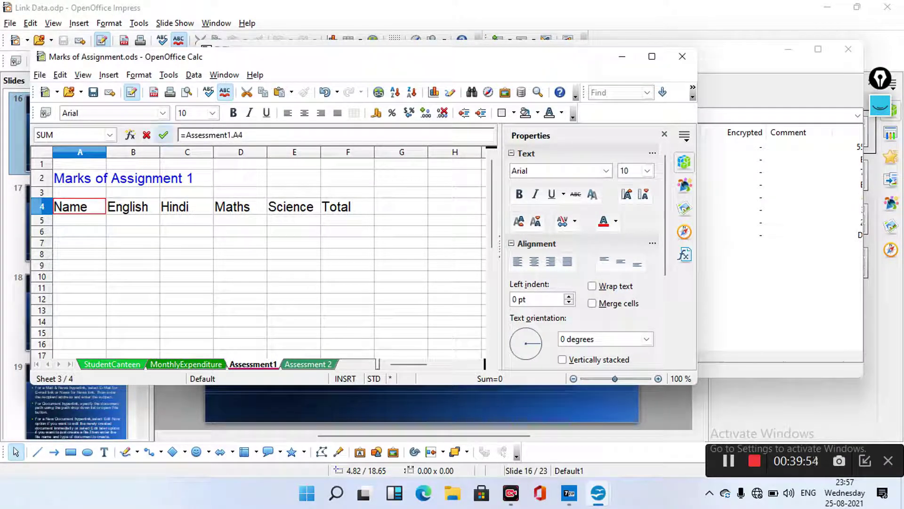
pyautogui.click(163, 136)
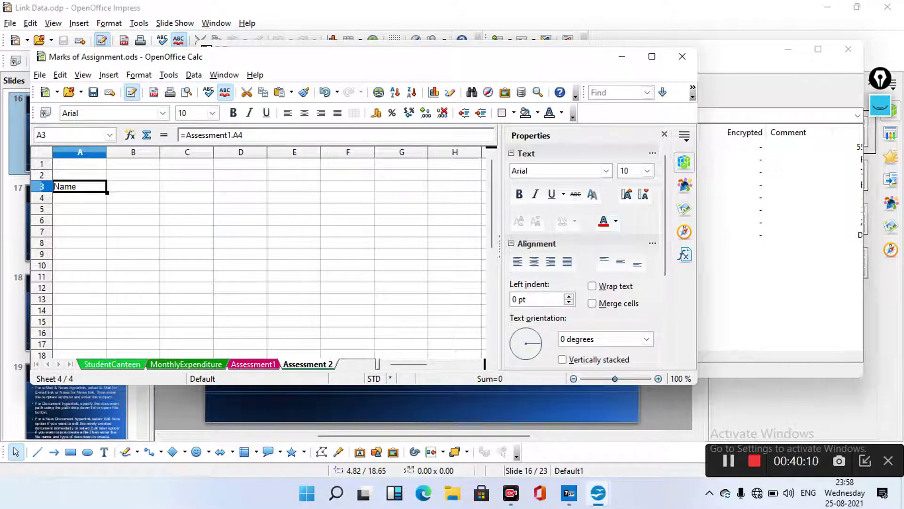
# Enter the title 'Assessment 2' in cell B1 and set it to font size 15
pyautogui.click(134, 164)
pyautogui.press('F2')
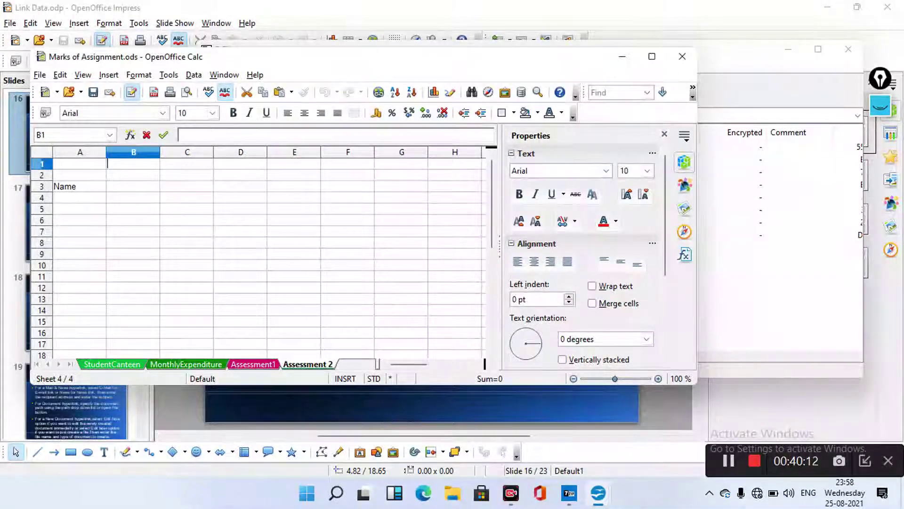
pyautogui.write('Ass')
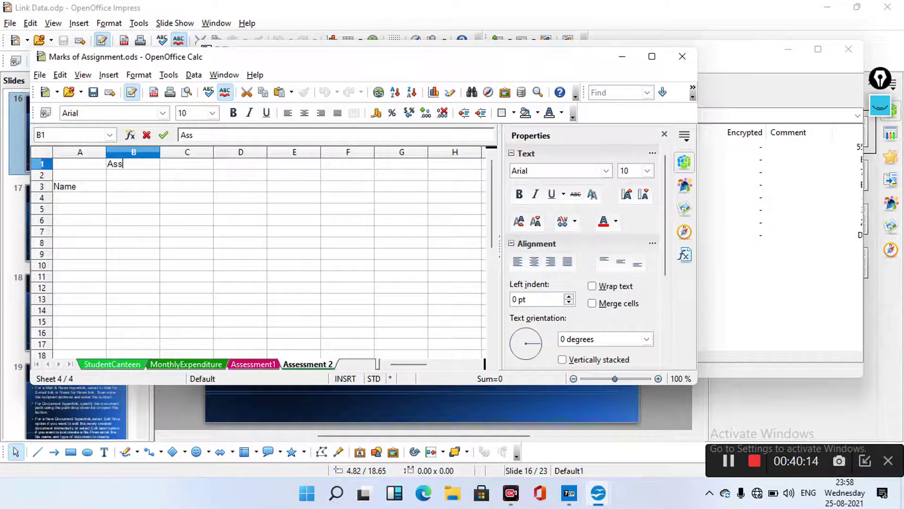
pyautogui.write('essment 2')
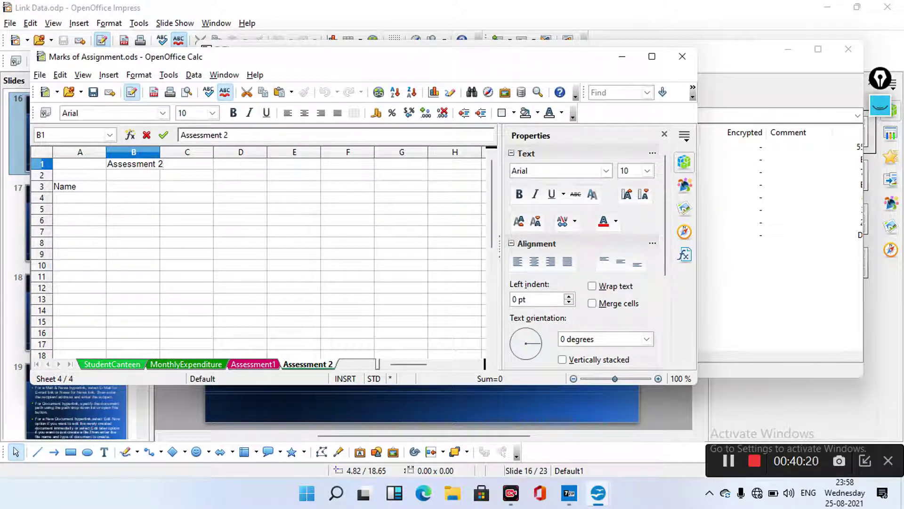
pyautogui.press('Left')
pyautogui.press('Left')
pyautogui.press('Left')
pyautogui.press('Left')
pyautogui.press('Left')
pyautogui.hotkey('shift', 'Left')
pyautogui.hotkey('ctrl', 'a')
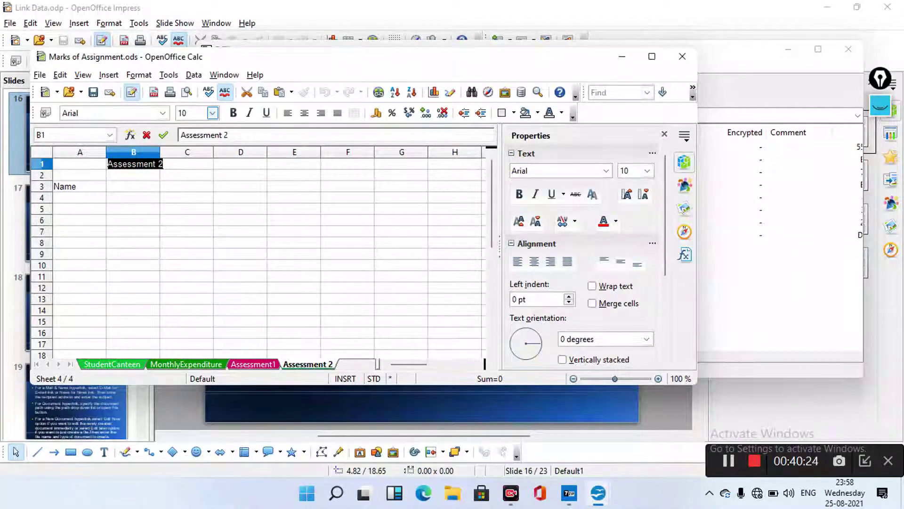
pyautogui.click(212, 113)
pyautogui.press('Return')
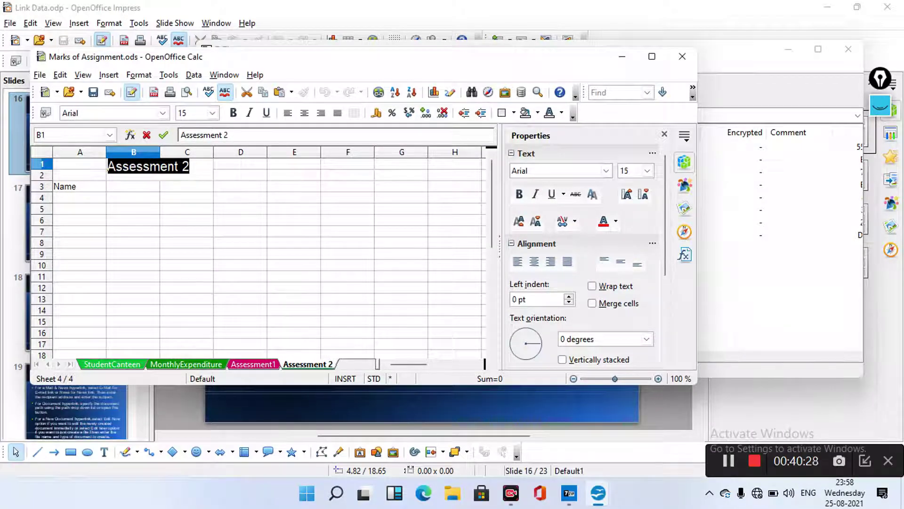
pyautogui.click(186, 197)
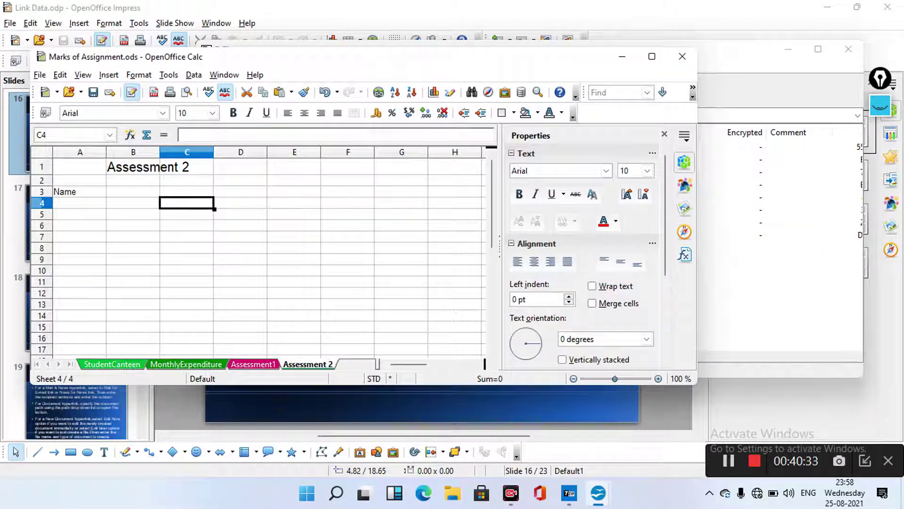
# Inspect the linked formula in cell A3 without changing it
pyautogui.click(79, 191)
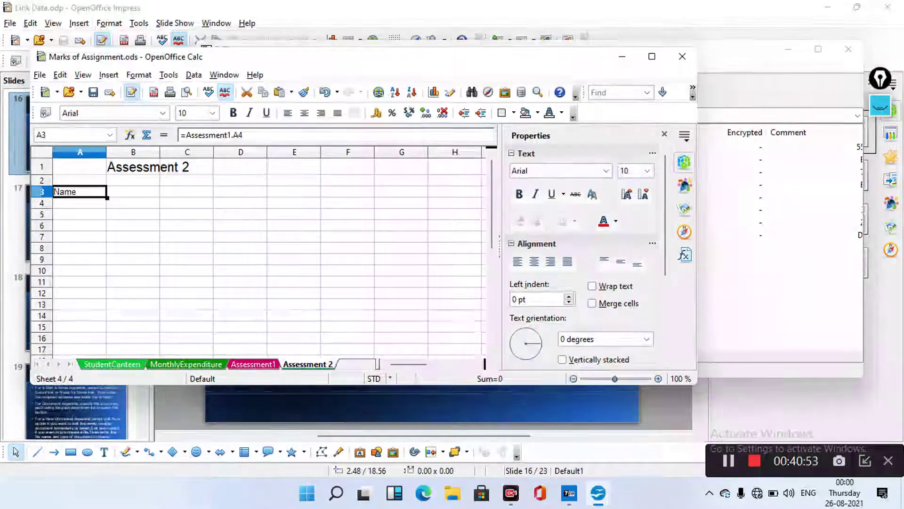
pyautogui.press('F2')
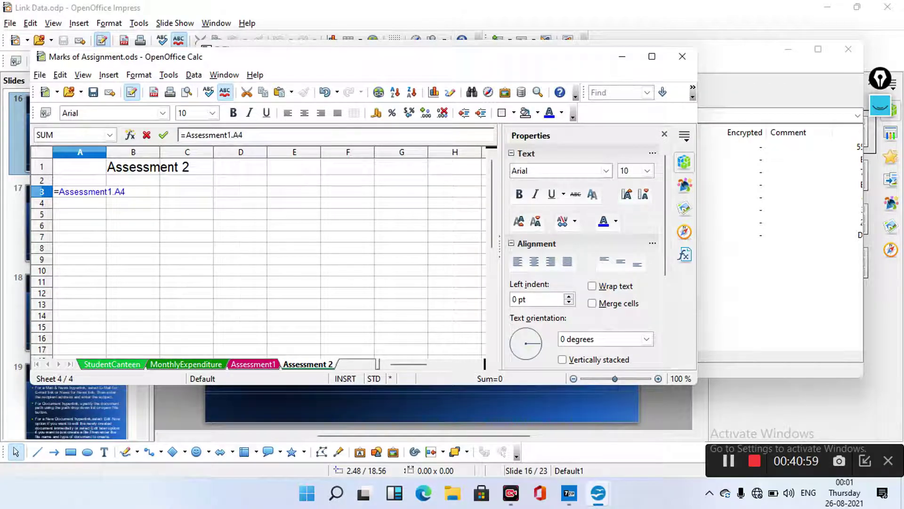
pyautogui.press('Return')
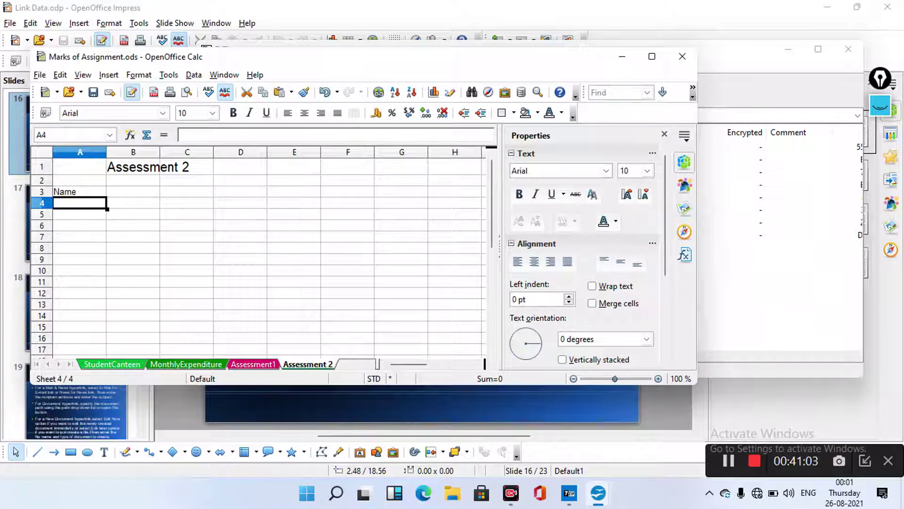
# Fill the A3 formula through F3 to show English, Hindi, Maths, Science and Total, then view Assessment1
pyautogui.click(79, 191)
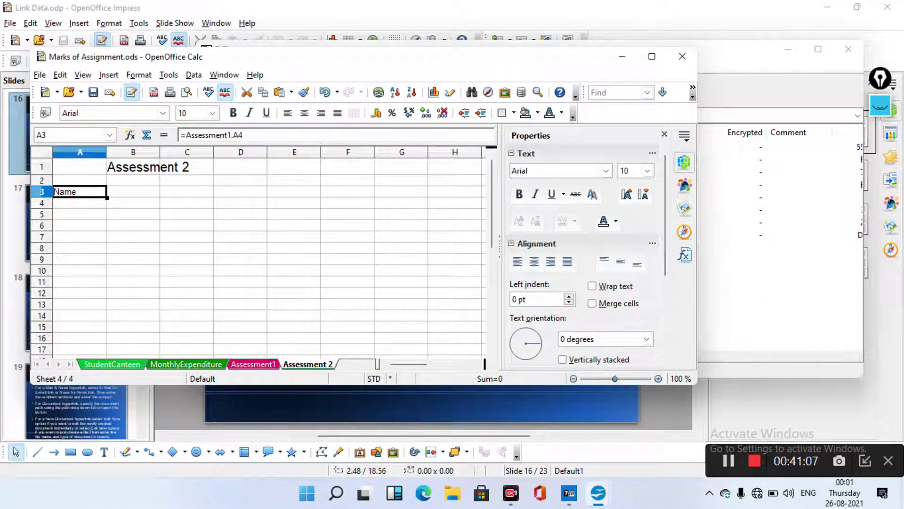
pyautogui.moveTo(133, 191); pyautogui.dragTo(348, 192)
pyautogui.click(348, 202)
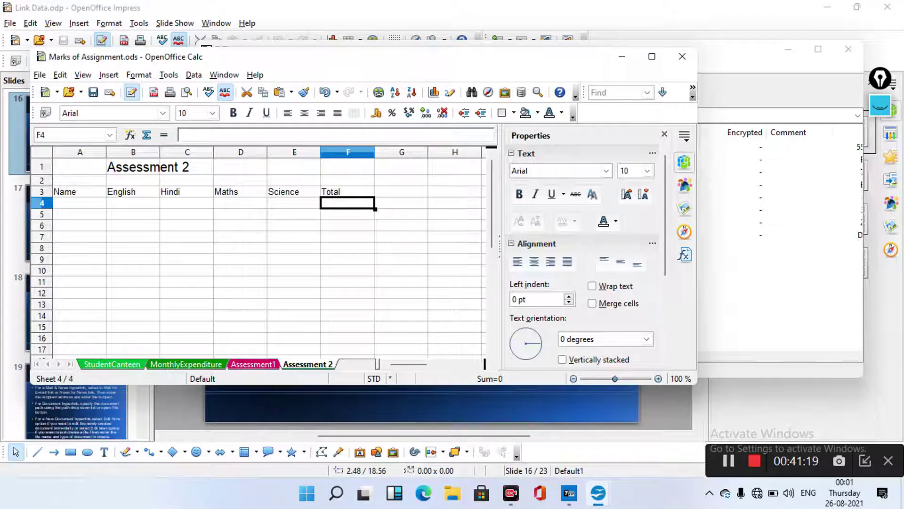
pyautogui.hotkey('ctrl', 'pageup')
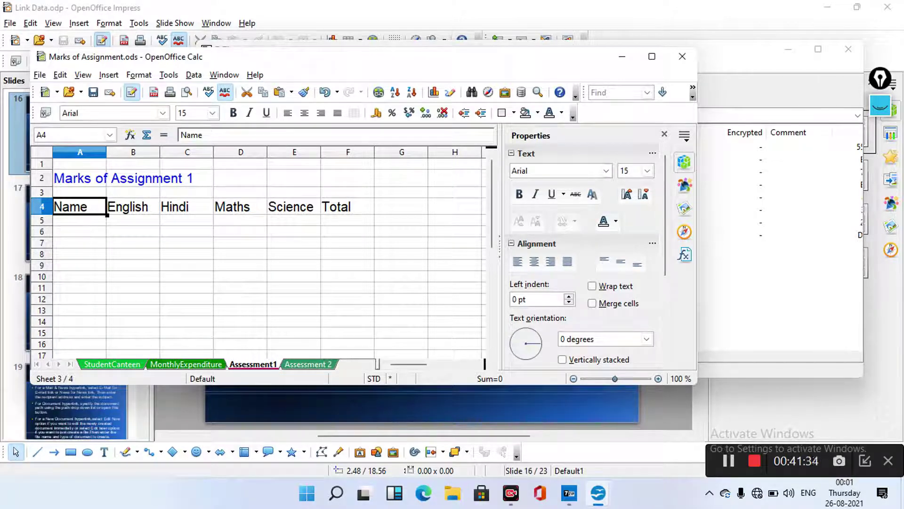
# Compare the Assessment 2 and Assessment1 sheets, then bring forward scenario.odt showing Unit Sold 50
pyautogui.hotkey('ctrl', 'pagedown')
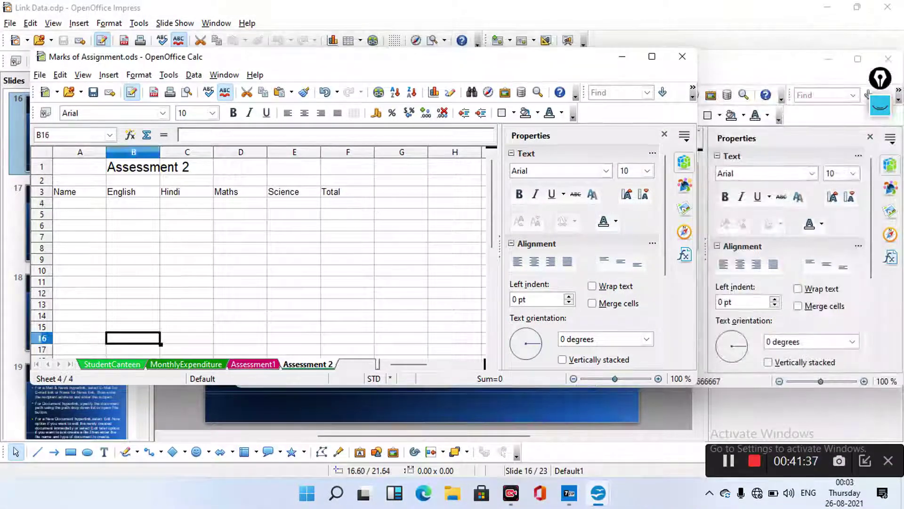
pyautogui.doubleClick(294, 258)
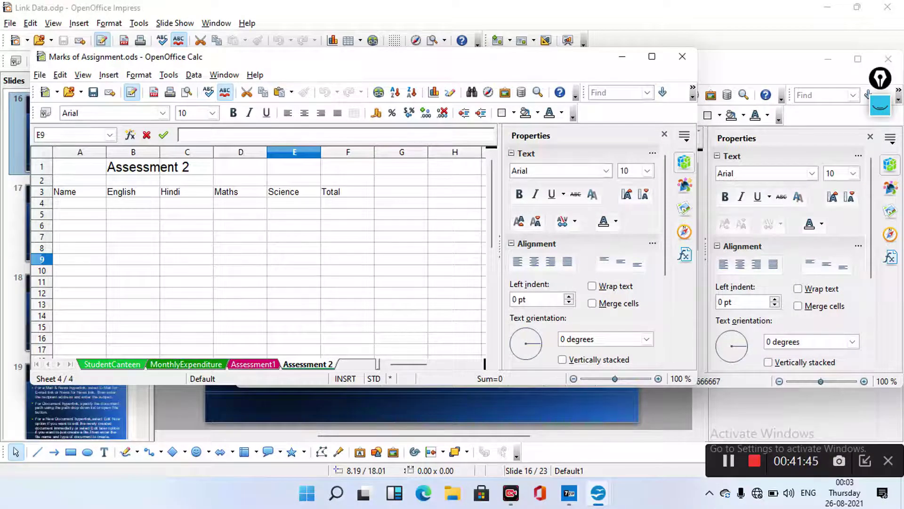
pyautogui.hotkey('ctrl', 'pageup')
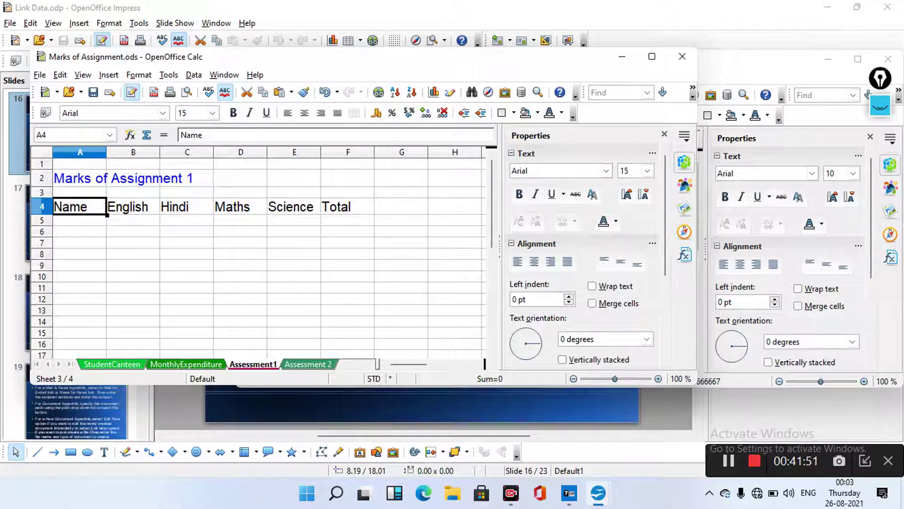
pyautogui.hotkey('ctrl', 'pagedown')
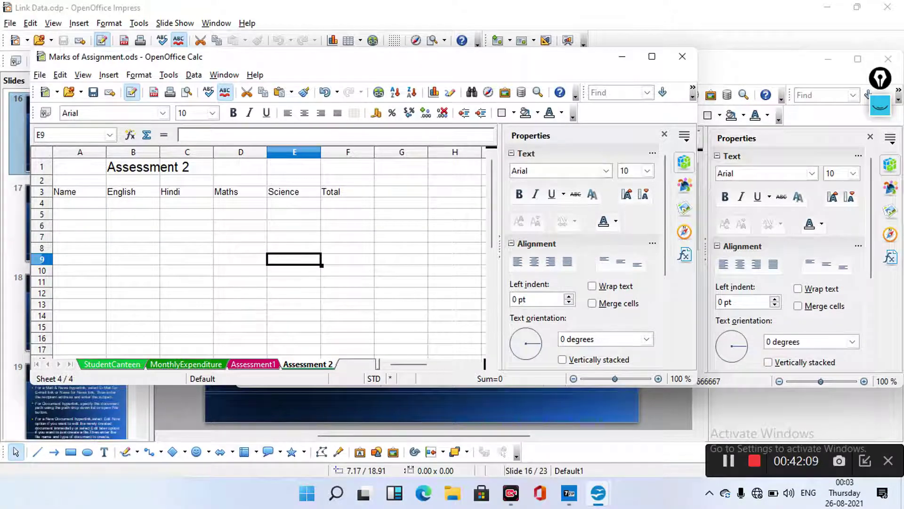
pyautogui.click(755, 156)
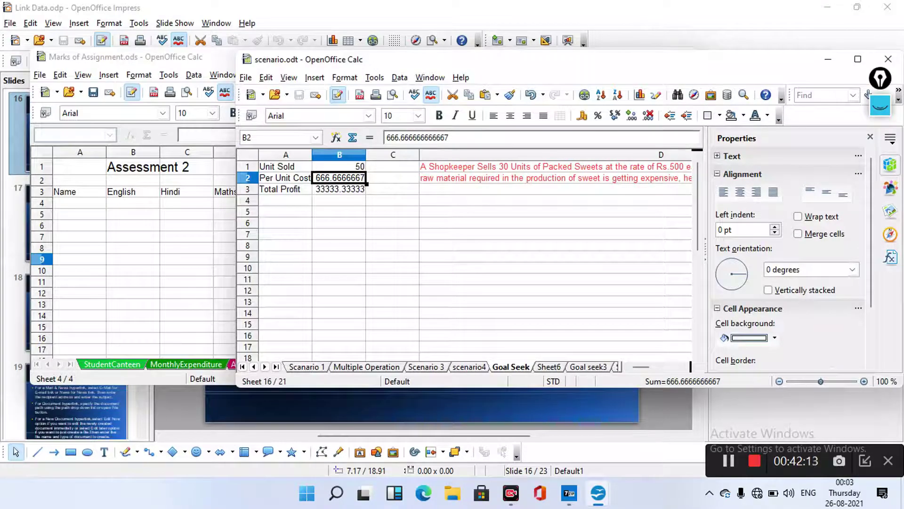
# Cycle through the Marks of Assignment and scenario workbooks, then return to slide 16 of Link Data.odp
pyautogui.hotkey('alt', 'Tab')
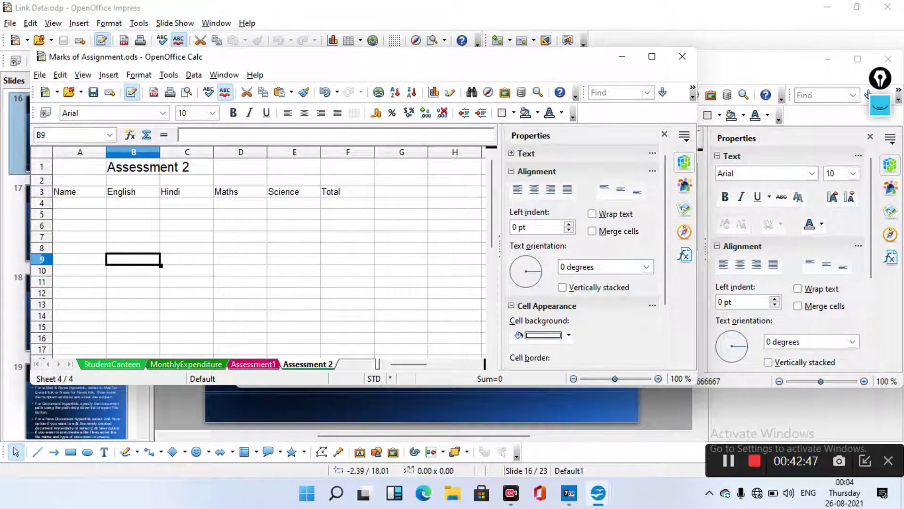
pyautogui.hotkey('alt', 'Tab')
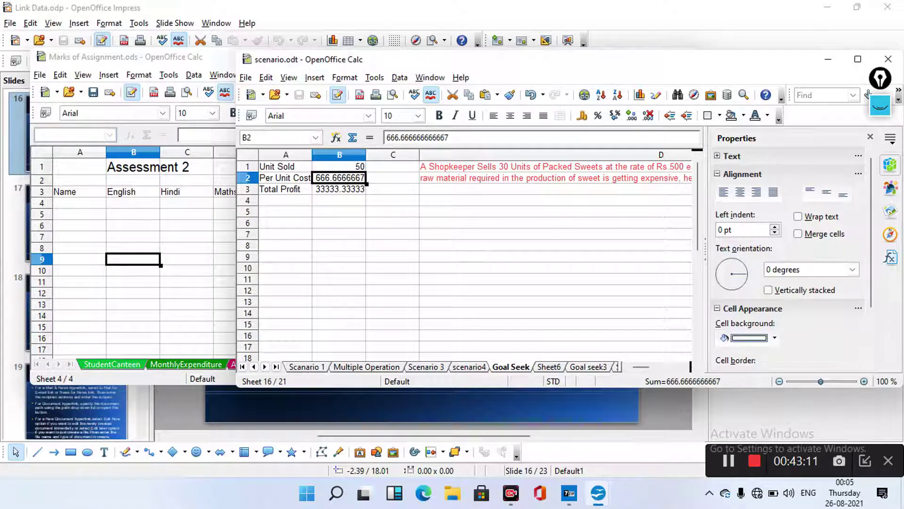
pyautogui.click(497, 408)
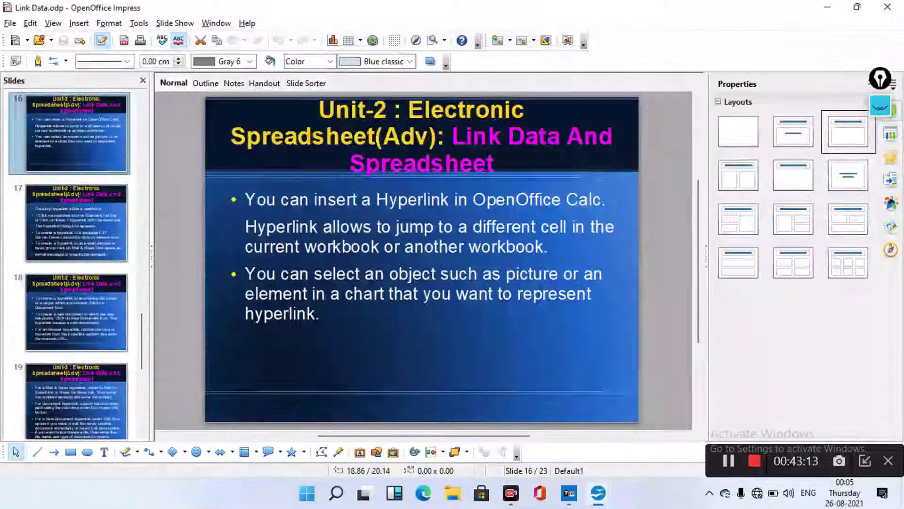
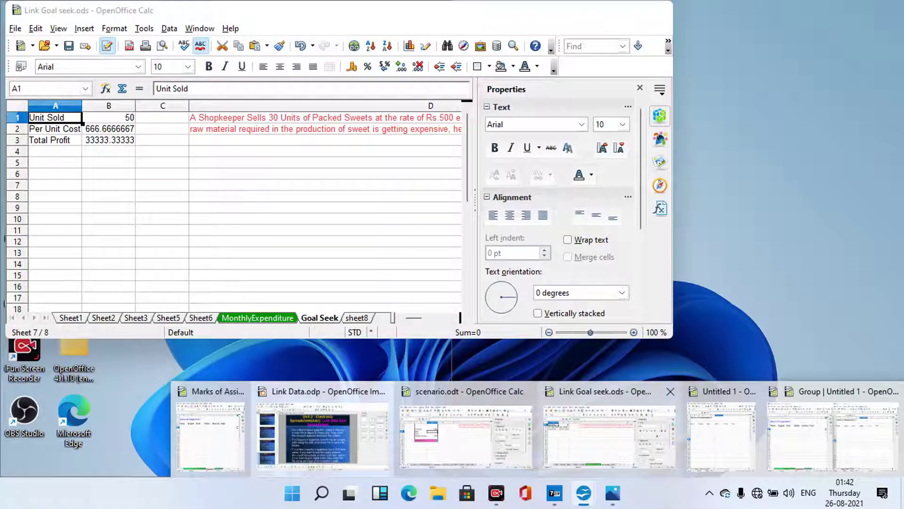
# Bring the Link Goal seek workbook forward, showing Sheet2's Monthly Expenditure table with Total 8700
pyautogui.click(608, 436)
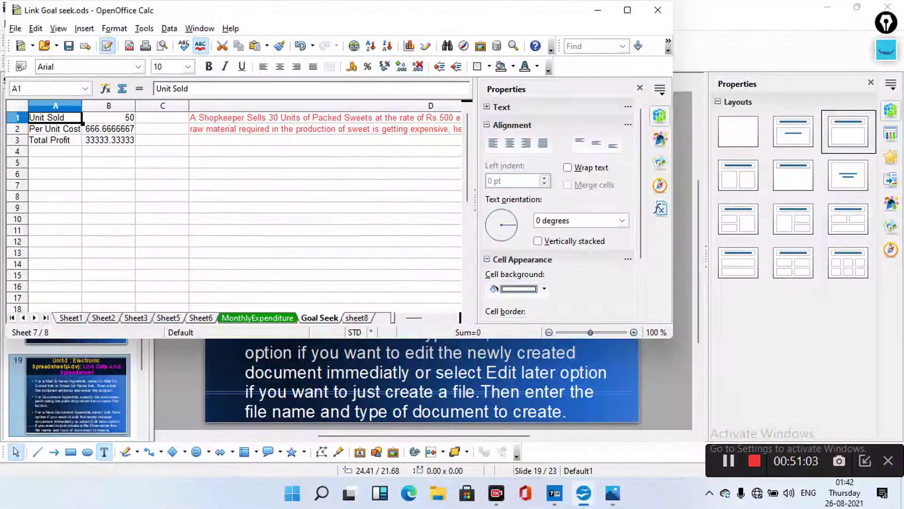
pyautogui.moveTo(613, 493)
pyautogui.moveTo(723, 448)
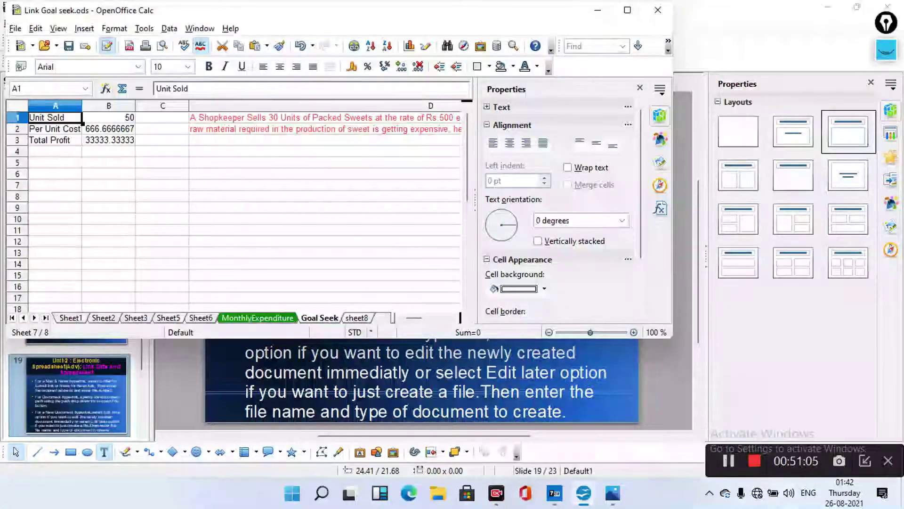
pyautogui.click(729, 461)
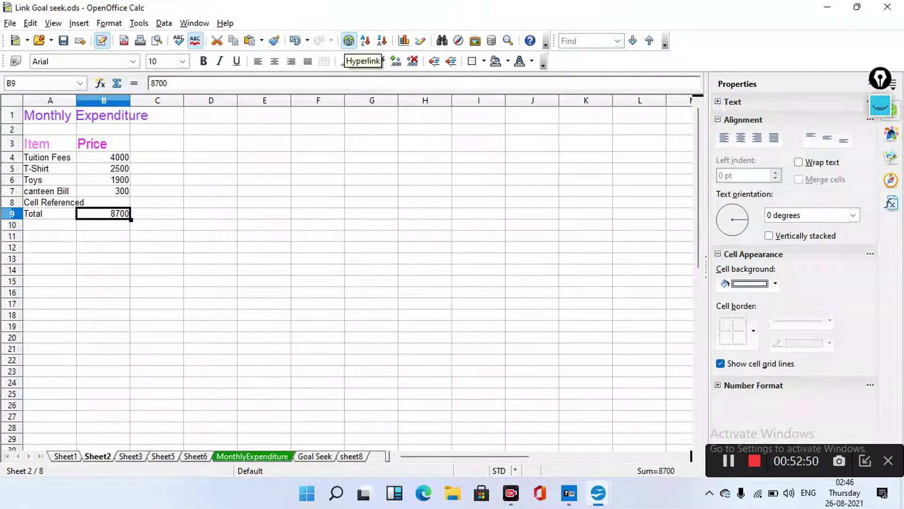
# Open the Hyperlink dialog from the Insert menu, on the Internet Web type
pyautogui.click(348, 41)
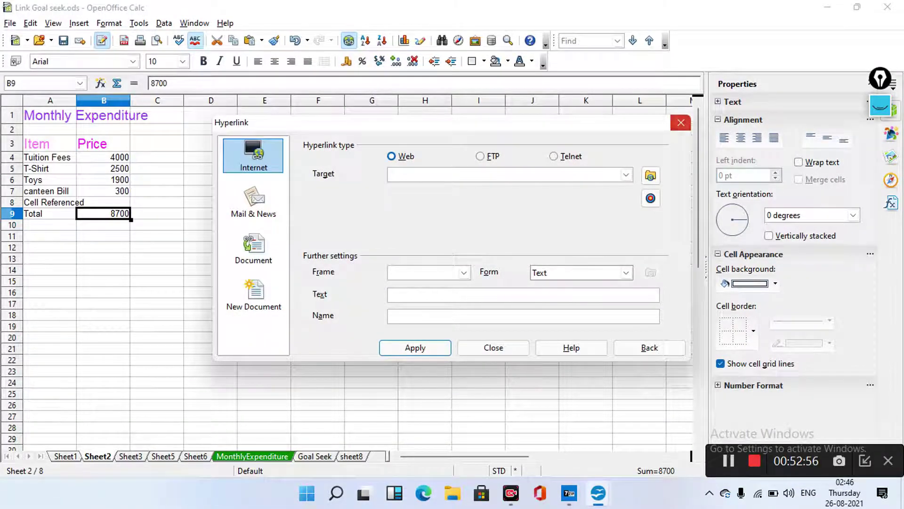
pyautogui.press('Escape')
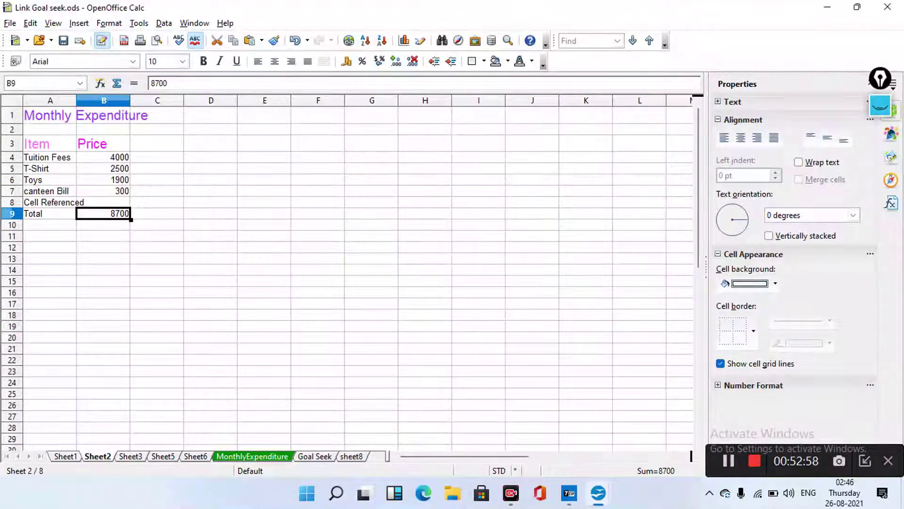
pyautogui.hotkey('alt', 'i')
pyautogui.press('Escape')
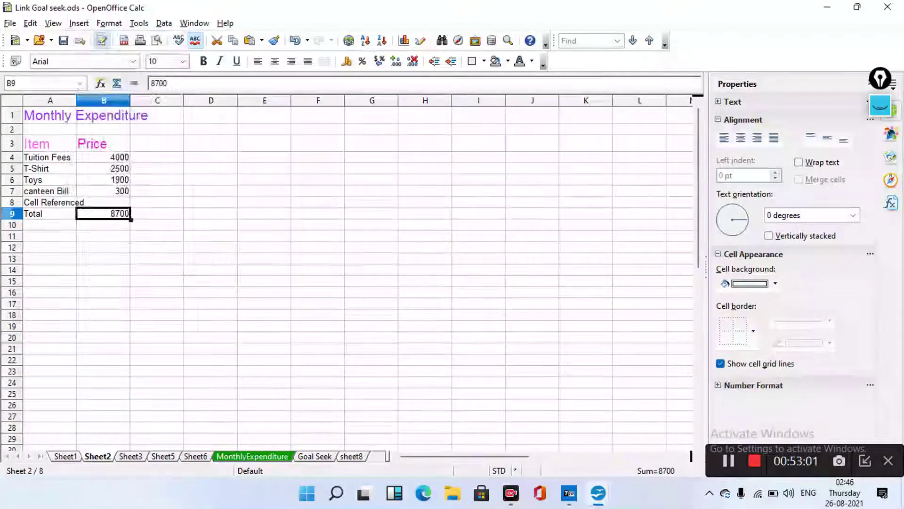
pyautogui.hotkey('alt', 'i')
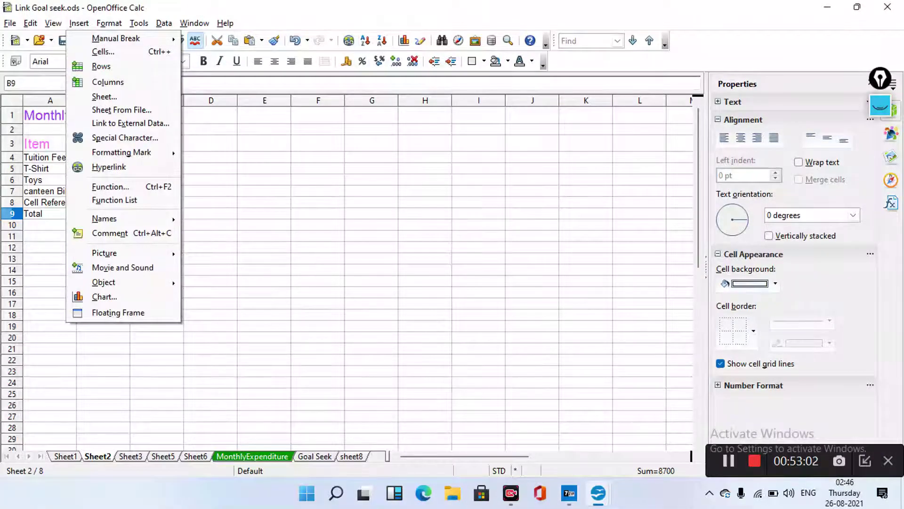
pyautogui.press('h')
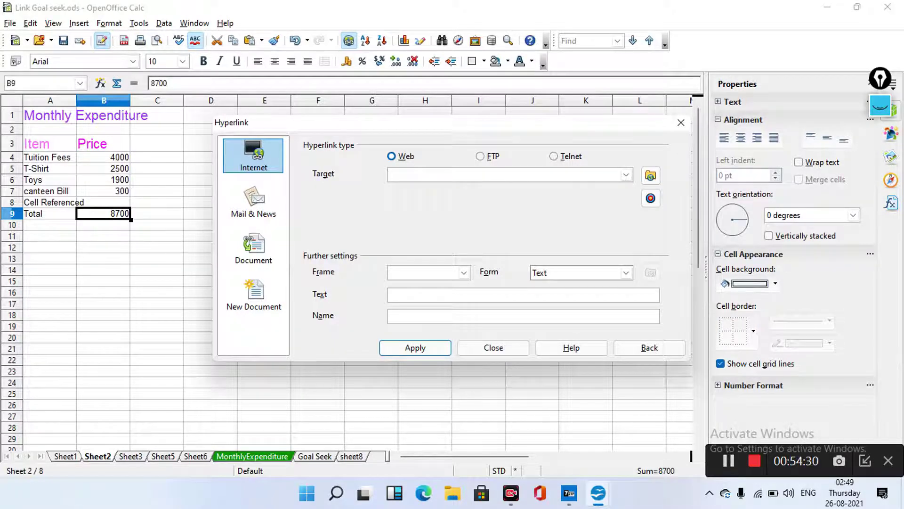
pyautogui.press('Tab')
pyautogui.press('Tab')
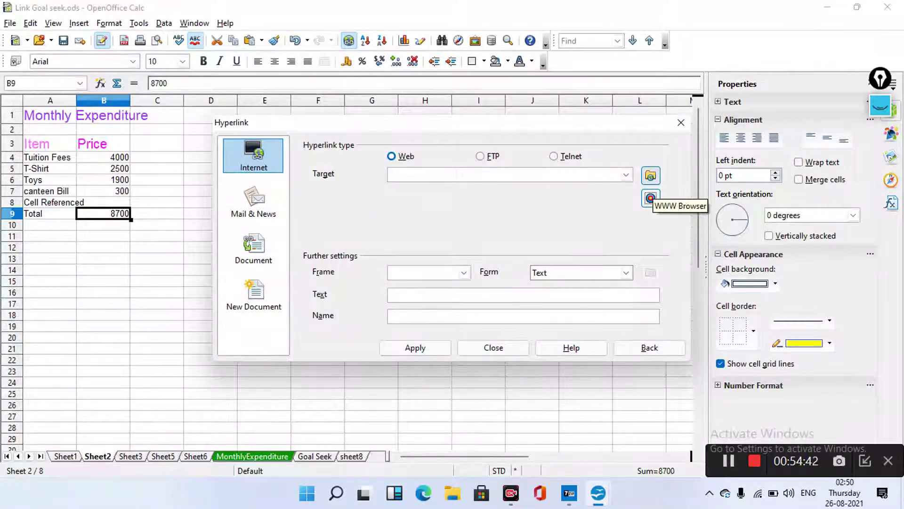
pyautogui.click(650, 198)
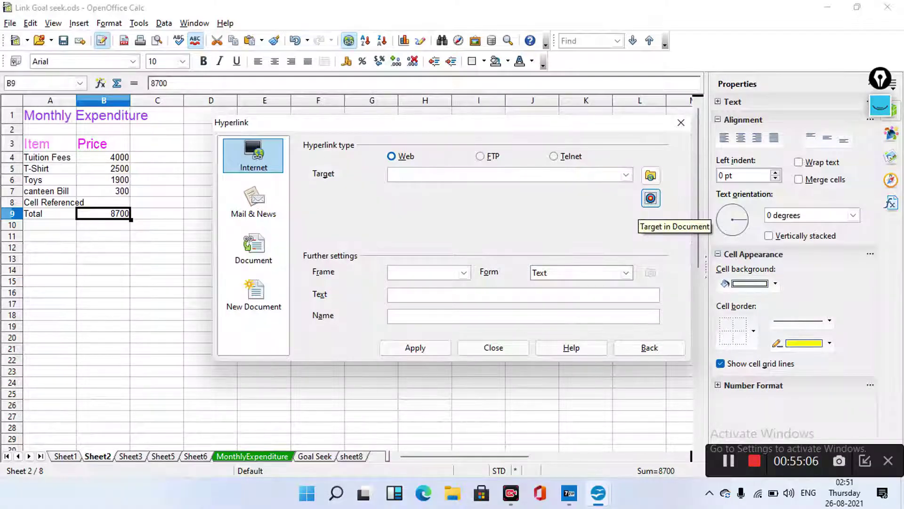
pyautogui.click(504, 174)
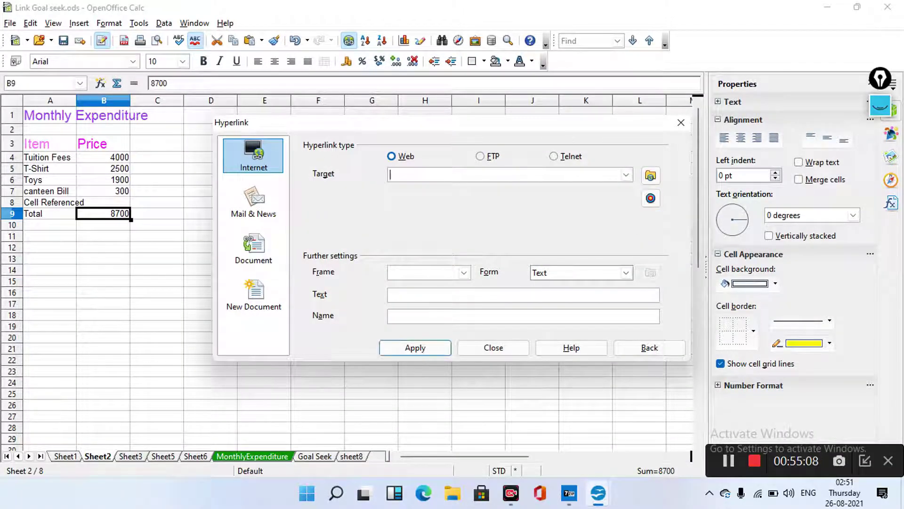
pyautogui.write('www.')
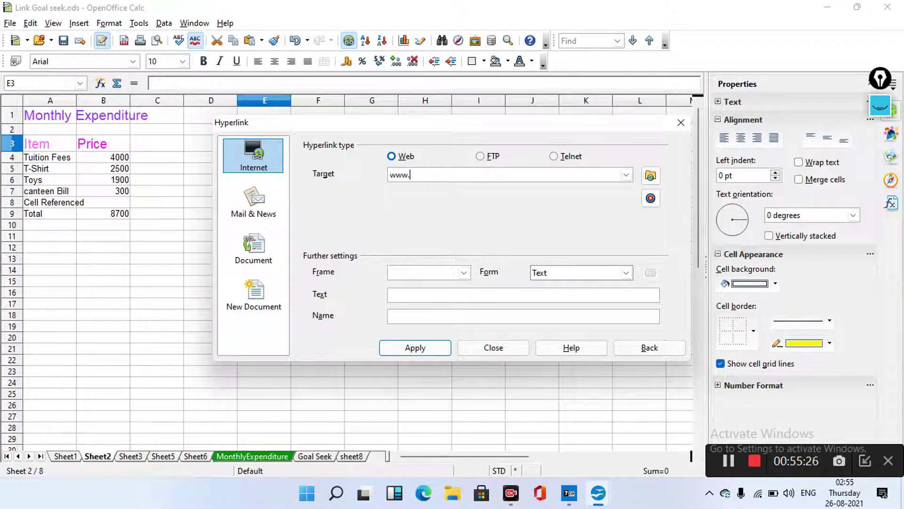
pyautogui.write('cbseacademic.i')
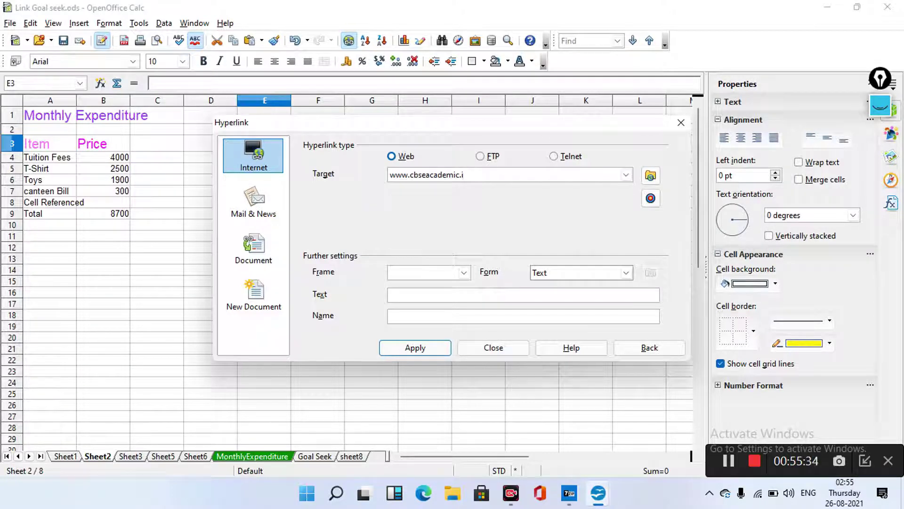
pyautogui.press('BackSpace')
pyautogui.write('nic.in')
# Keep Form as Text, label the link 'CBSE Web site link' and apply it to E3
pyautogui.click(579, 272)
pyautogui.click(626, 272)
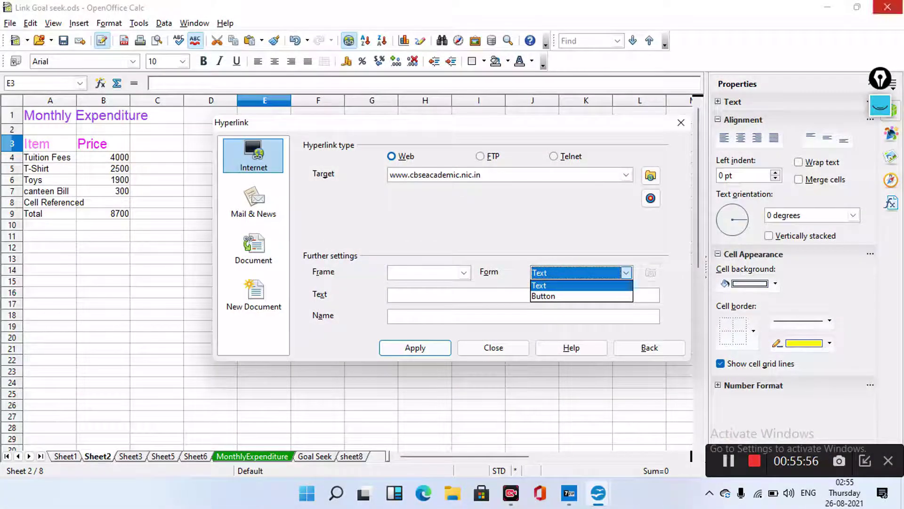
pyautogui.press('Escape')
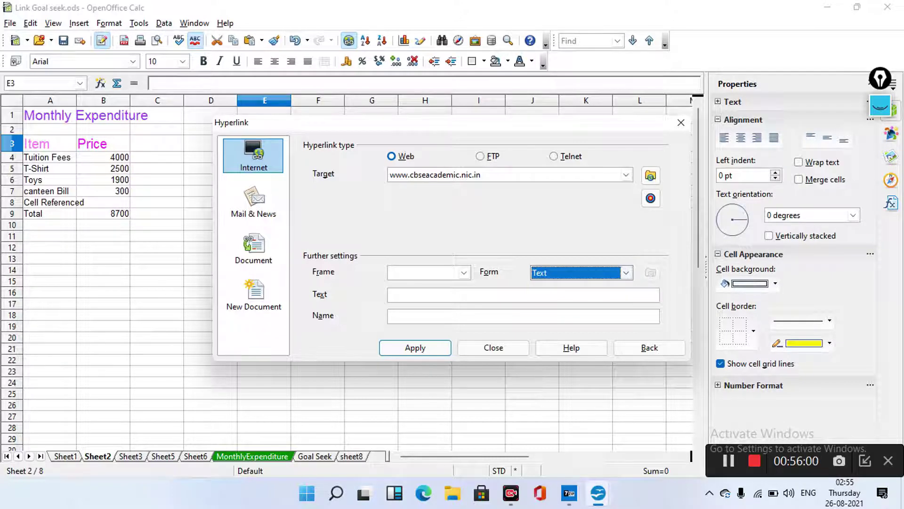
pyautogui.click(471, 295)
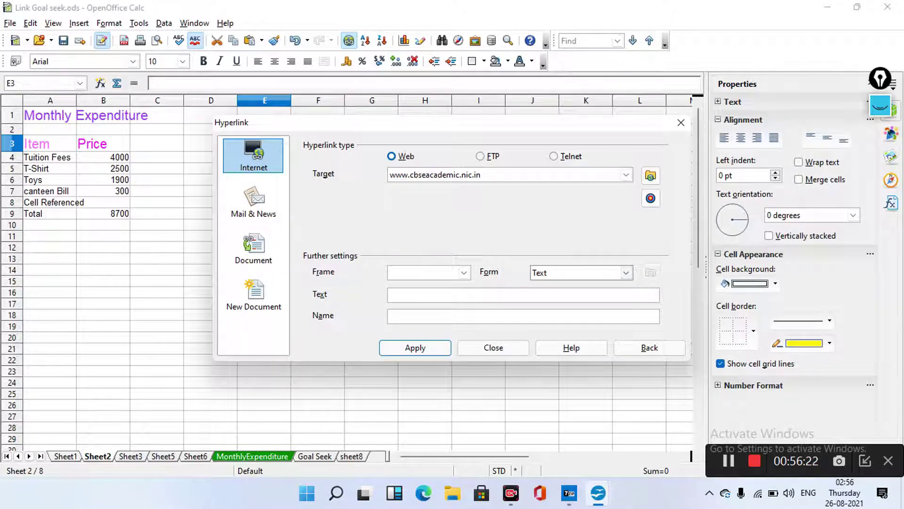
pyautogui.write('CBSE Web site link')
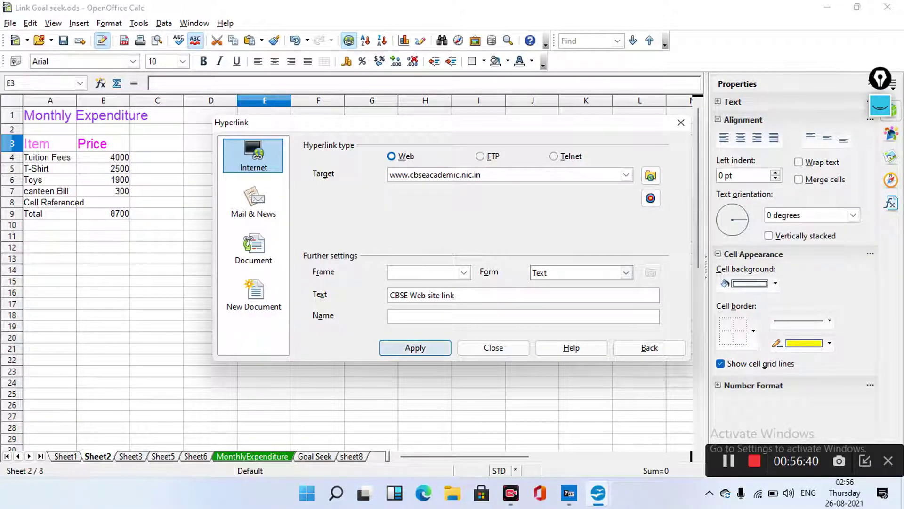
pyautogui.click(415, 347)
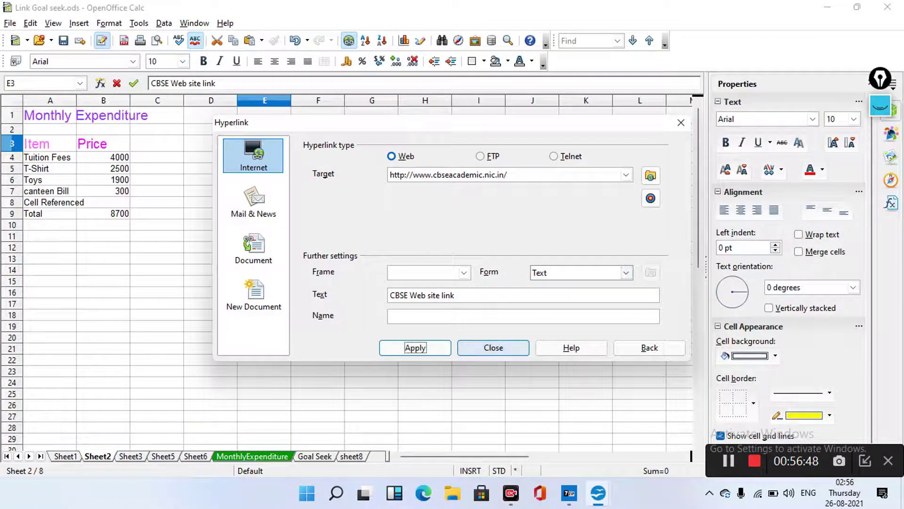
# Close the dialog and follow the CBSE Web site link in E3 to the website
pyautogui.click(493, 348)
pyautogui.click(317, 168)
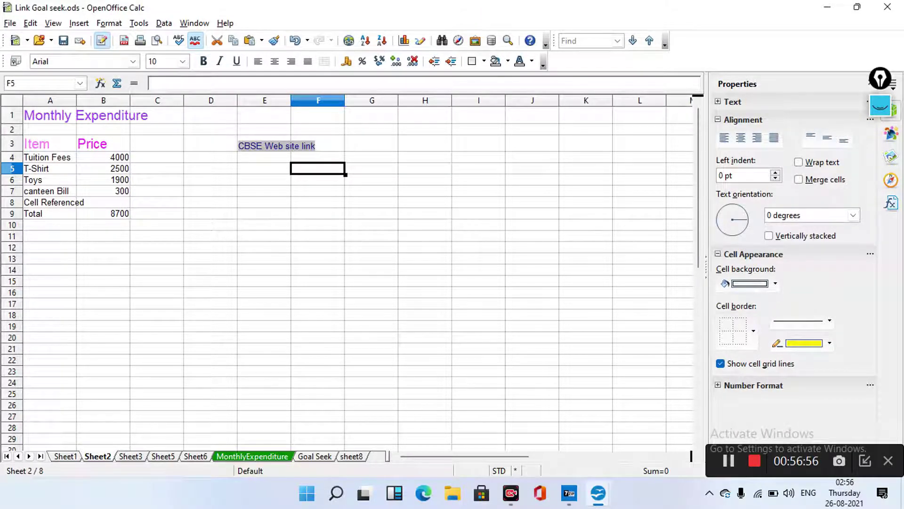
pyautogui.moveTo(274, 148)
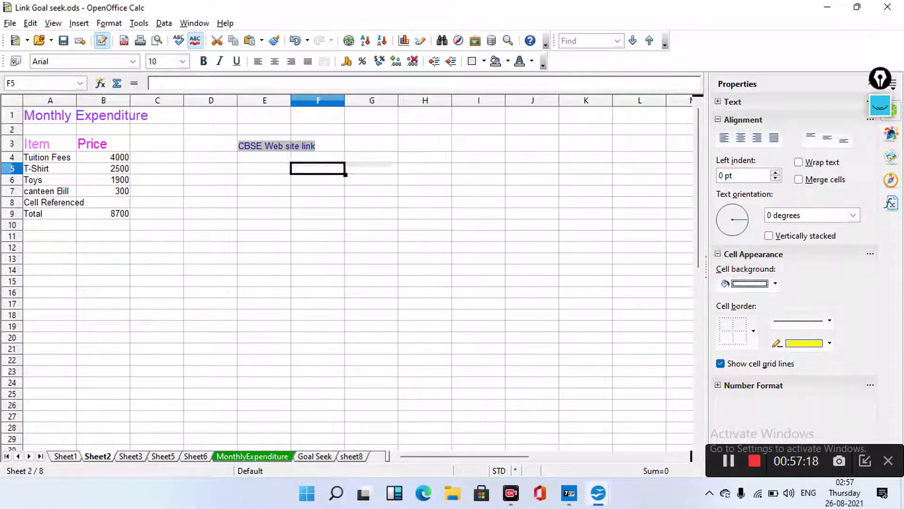
pyautogui.keyDown('ctrl'); pyautogui.click(276, 145); pyautogui.keyUp('ctrl')
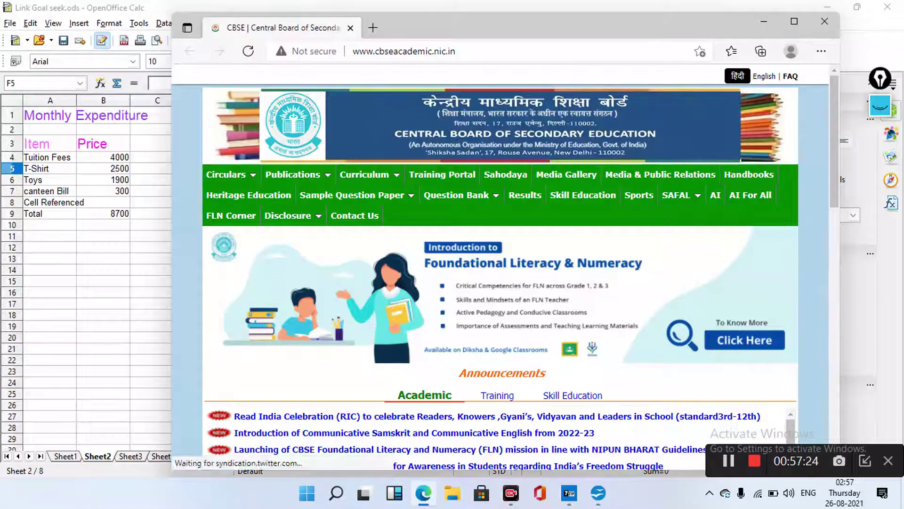
# Browse the CBSE academic website's menus, then minimize Edge to return to the Calc sheet
pyautogui.moveTo(364, 174)
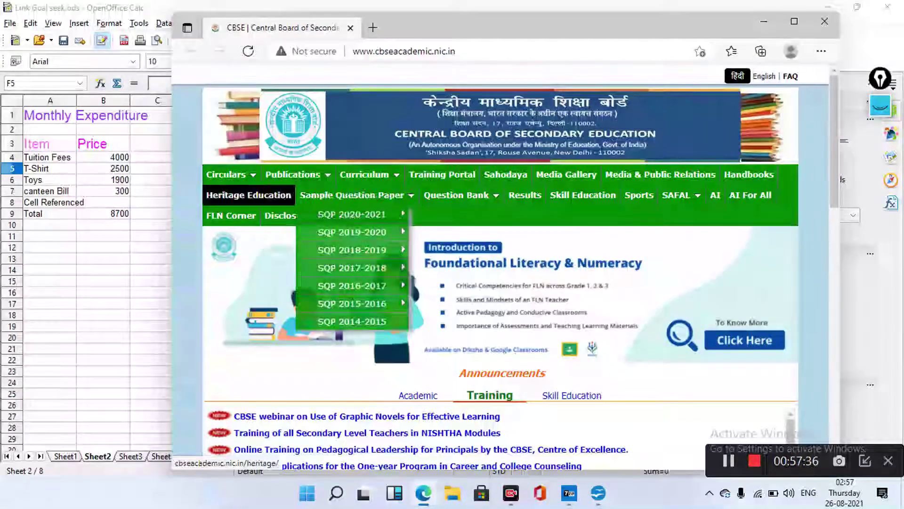
pyautogui.moveTo(293, 175)
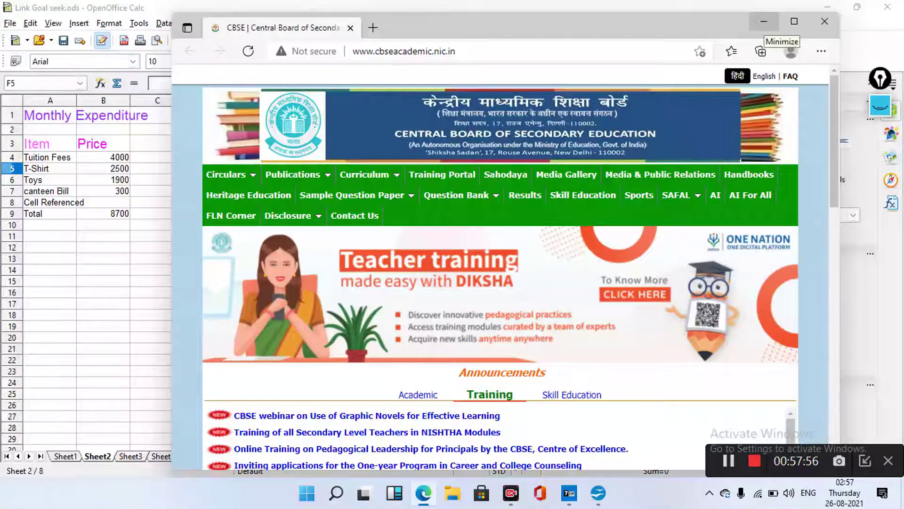
pyautogui.click(764, 21)
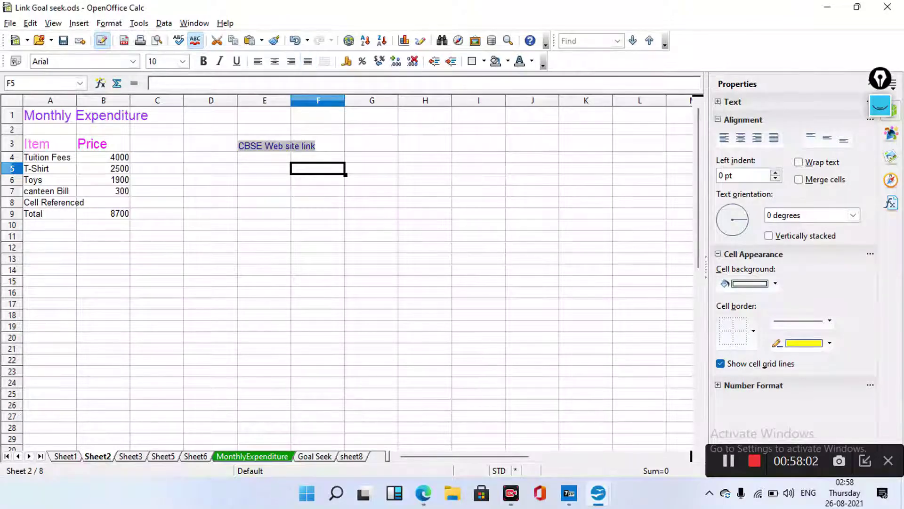
# Open the Hyperlink dialog on the Mail & News page with E-mail selected
pyautogui.click(349, 41)
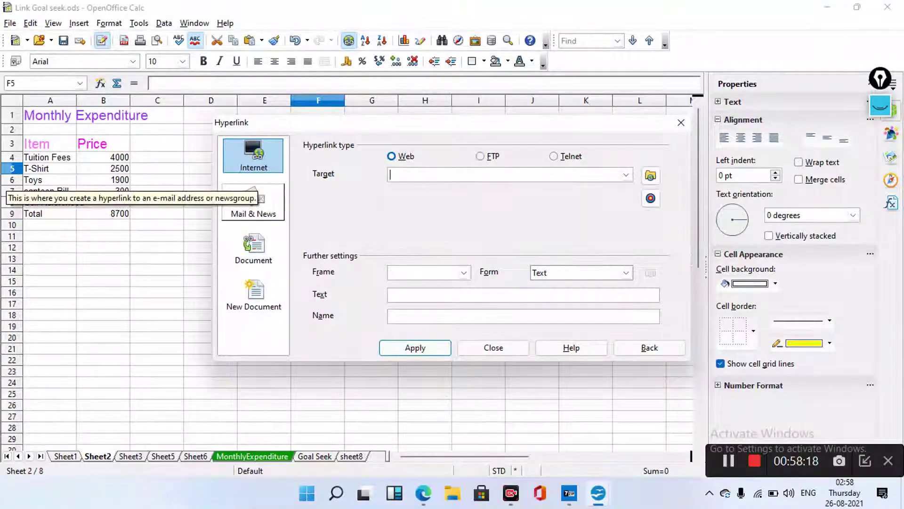
pyautogui.click(253, 201)
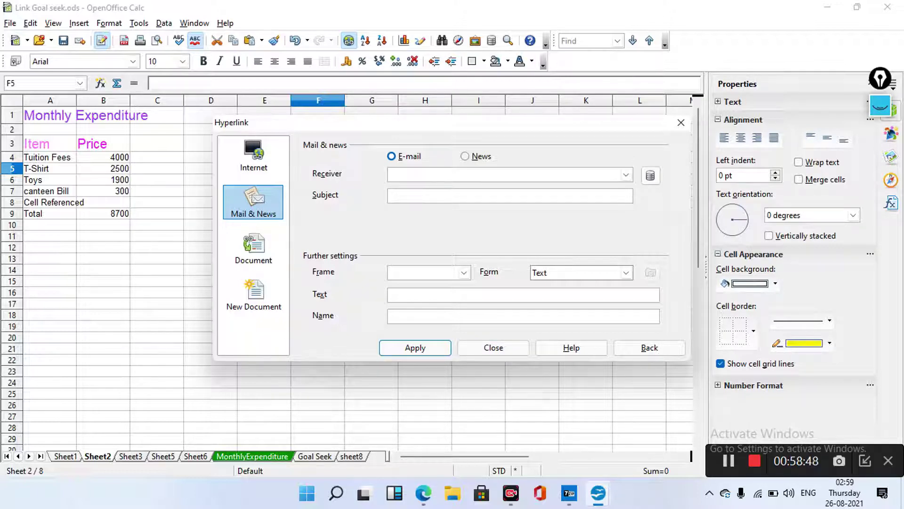
# Enter the recipient's e-mail address, subject and text 'Mail hyperlink', apply to F9, then close
pyautogui.click(471, 174)
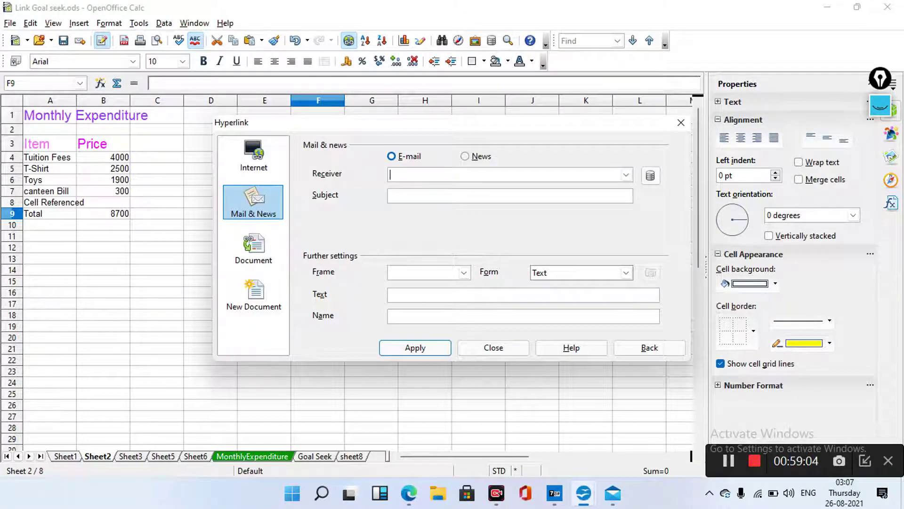
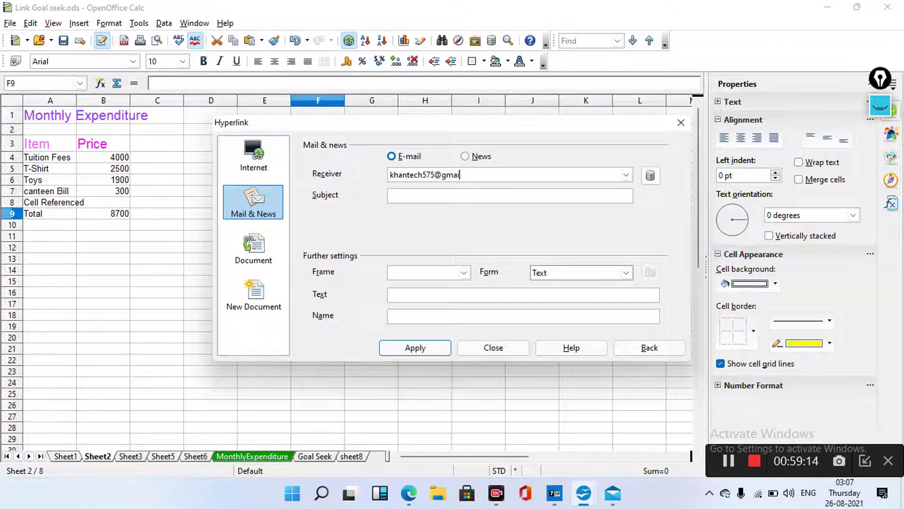
pyautogui.click(391, 196)
pyautogui.write('Mail')
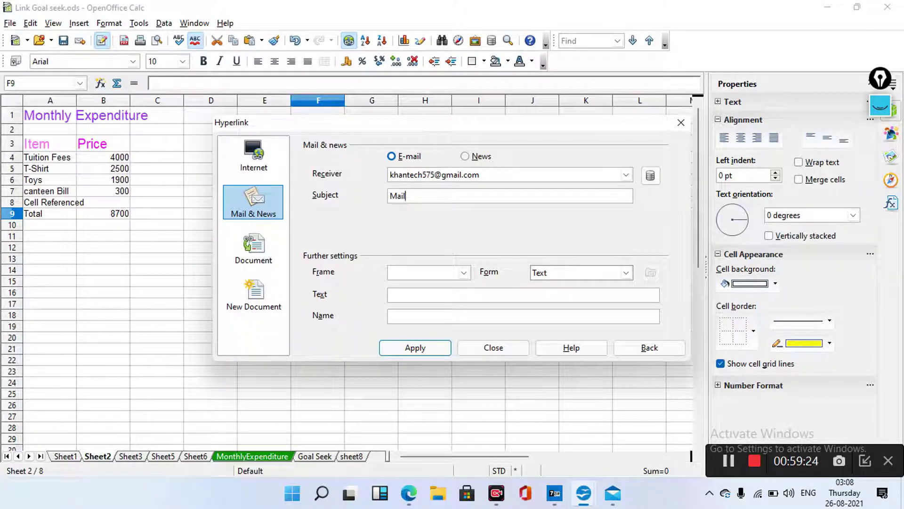
pyautogui.write(' hyperlink')
pyautogui.click(390, 295)
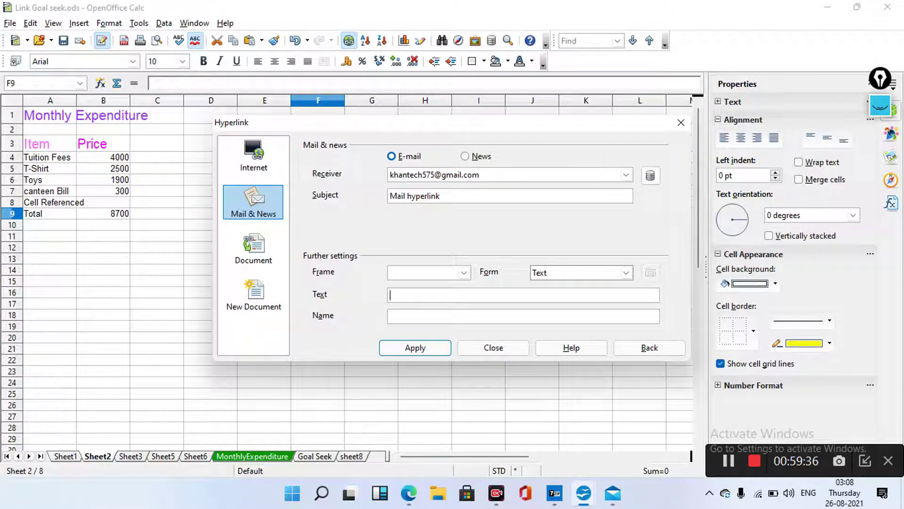
pyautogui.write('Mail hyperlink')
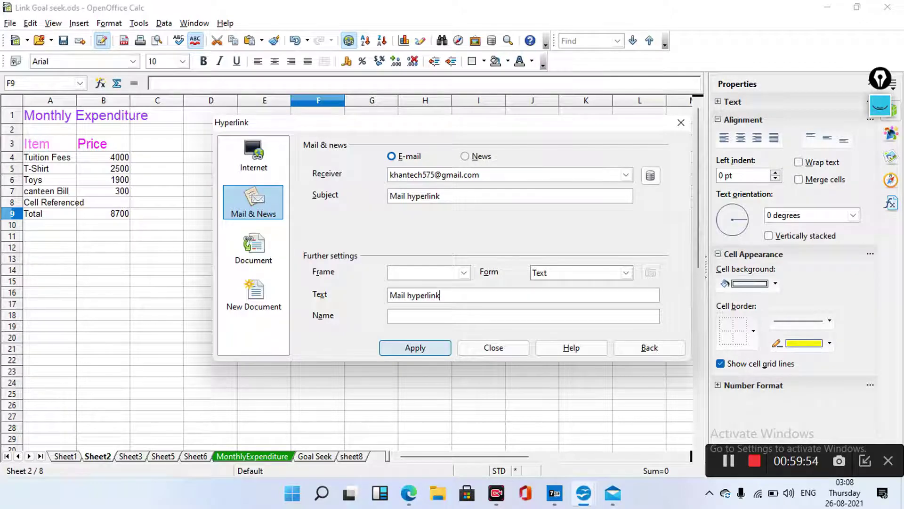
pyautogui.click(415, 347)
pyautogui.click(493, 347)
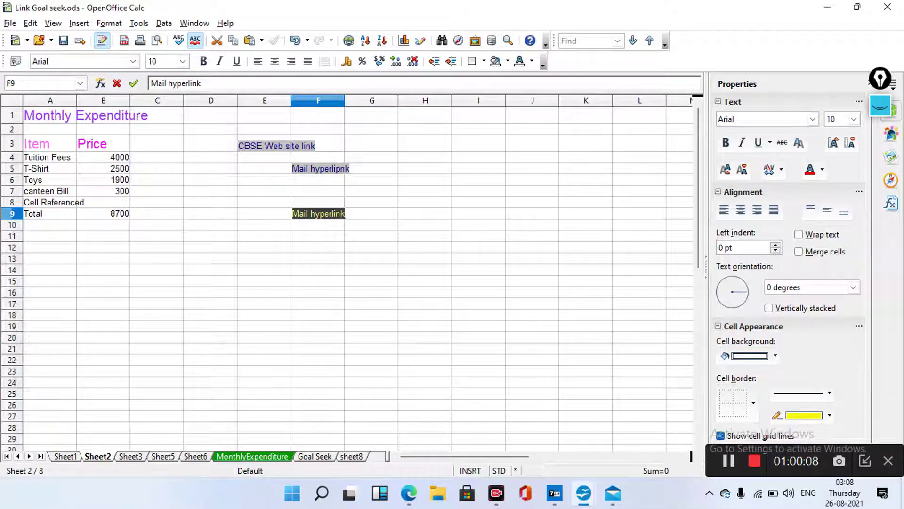
pyautogui.keyDown('ctrl'); pyautogui.click(318, 213); pyautogui.keyUp('ctrl')
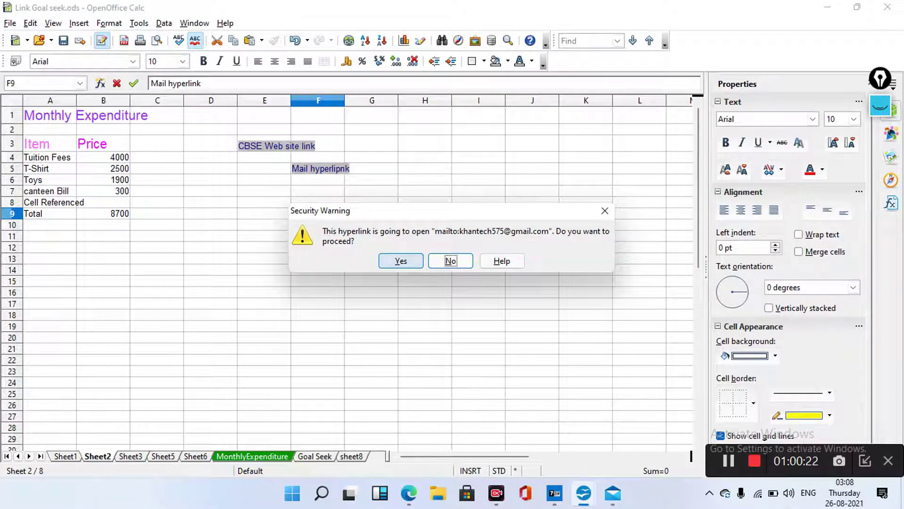
pyautogui.press('Return')
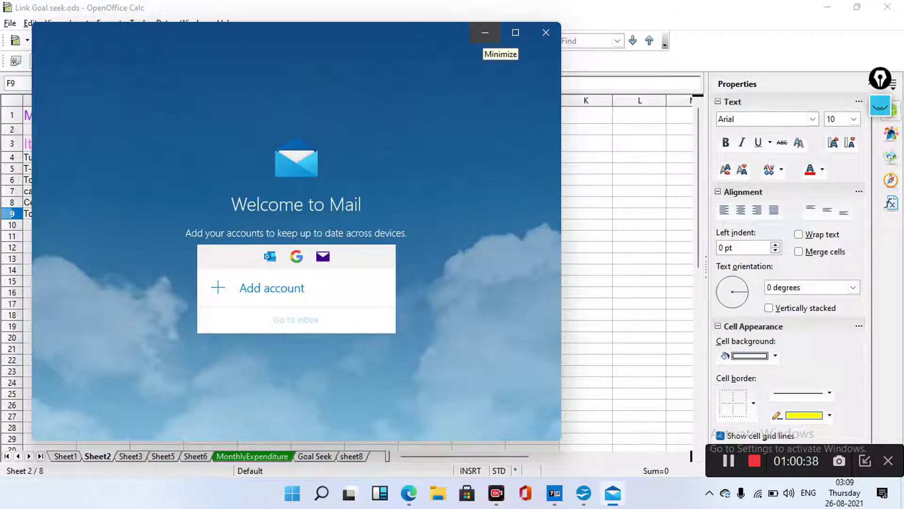
pyautogui.click(485, 32)
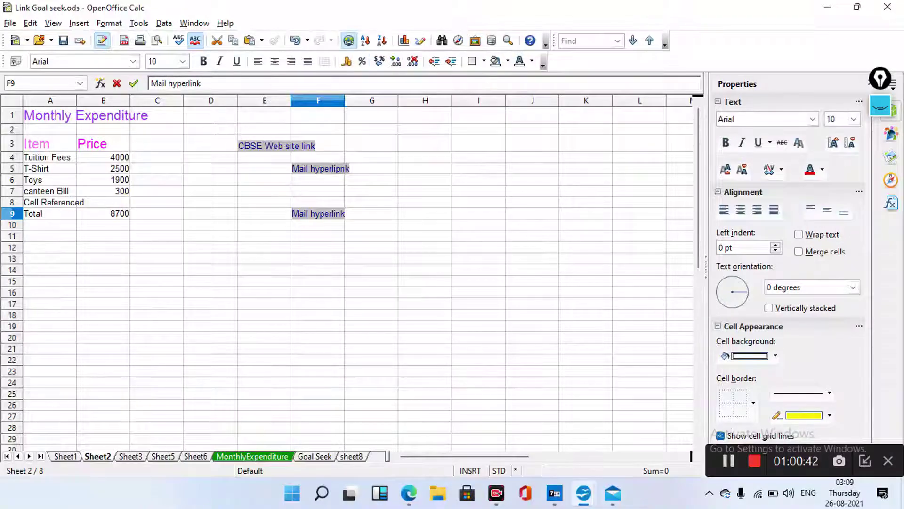
# Open the Hyperlink dialog on the Document page and move into the Target field
pyautogui.click(348, 41)
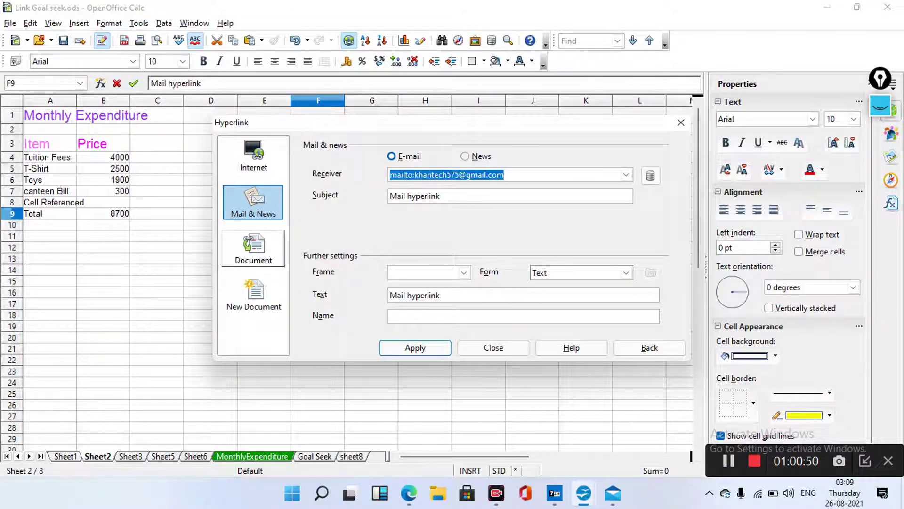
pyautogui.click(254, 248)
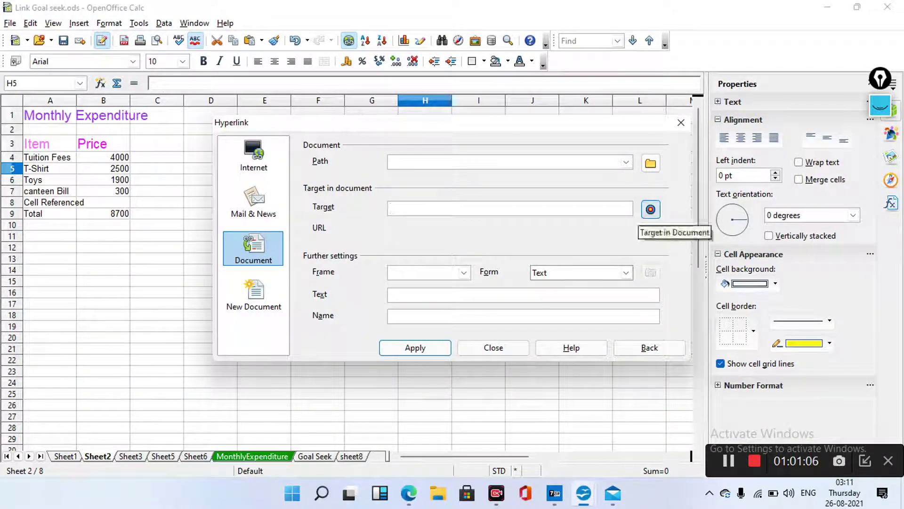
pyautogui.press('Tab')
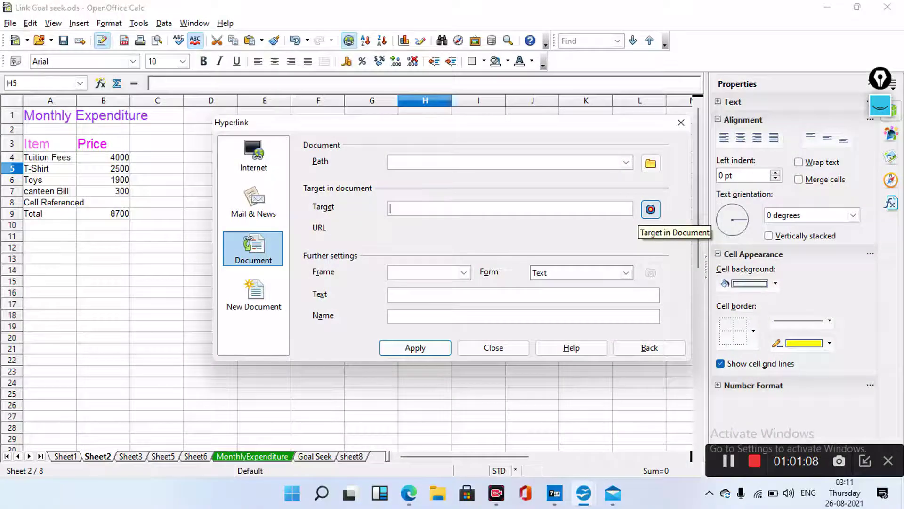
# Pick the Goal Seek sheet as the target in document (#Goal Seek) and apply it
pyautogui.click(649, 211)
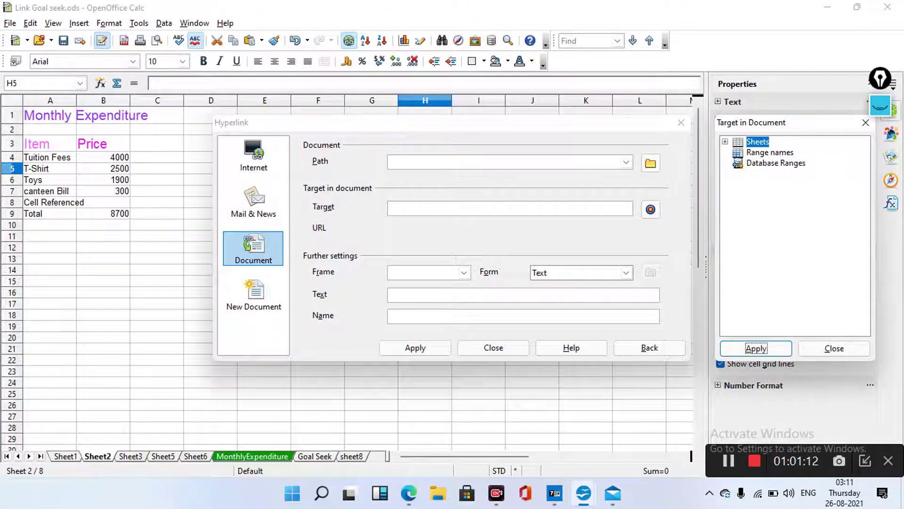
pyautogui.hotkey('shift', 'Tab')
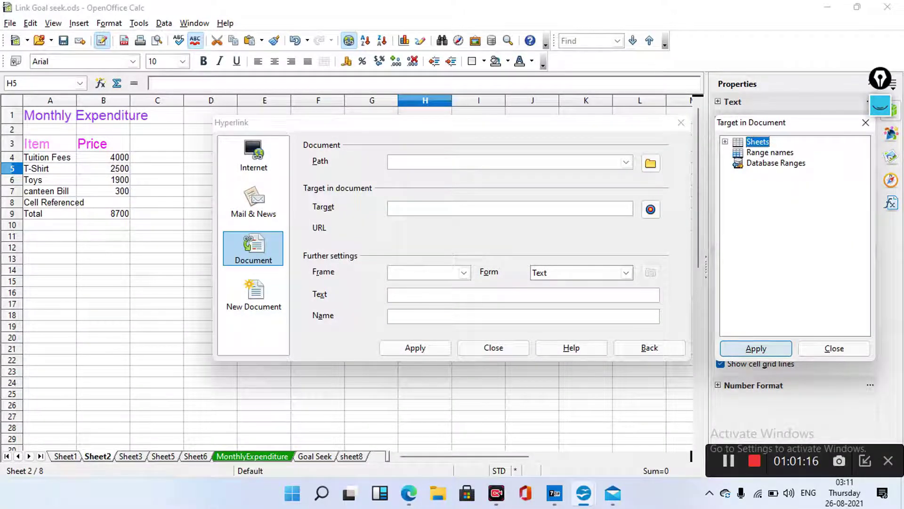
pyautogui.press('Tab')
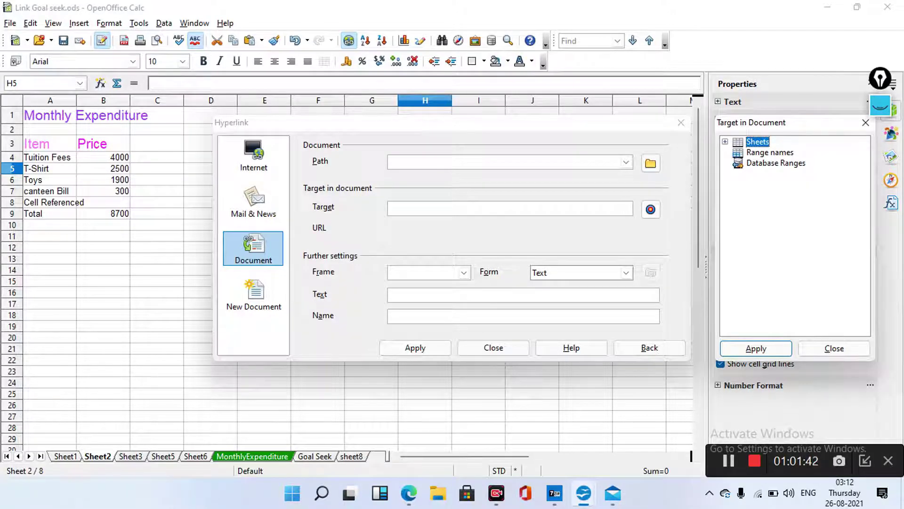
pyautogui.press('Right')
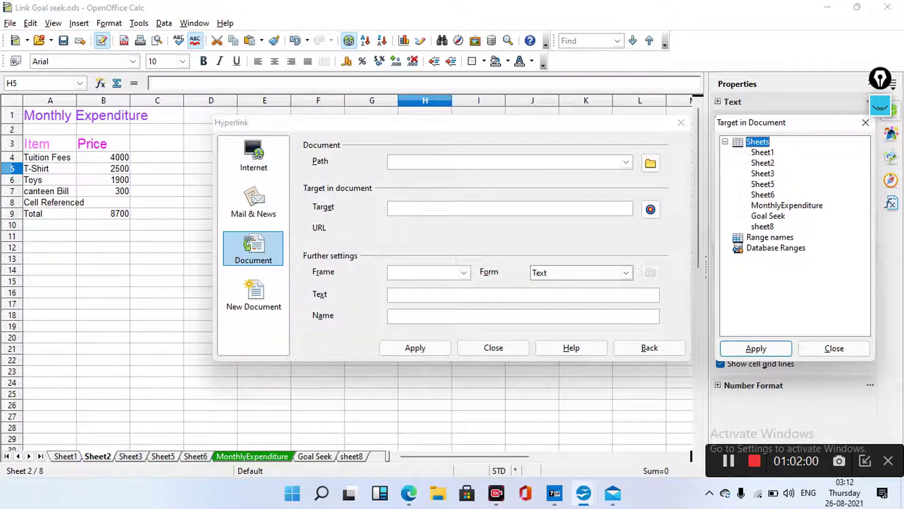
pyautogui.click(768, 216)
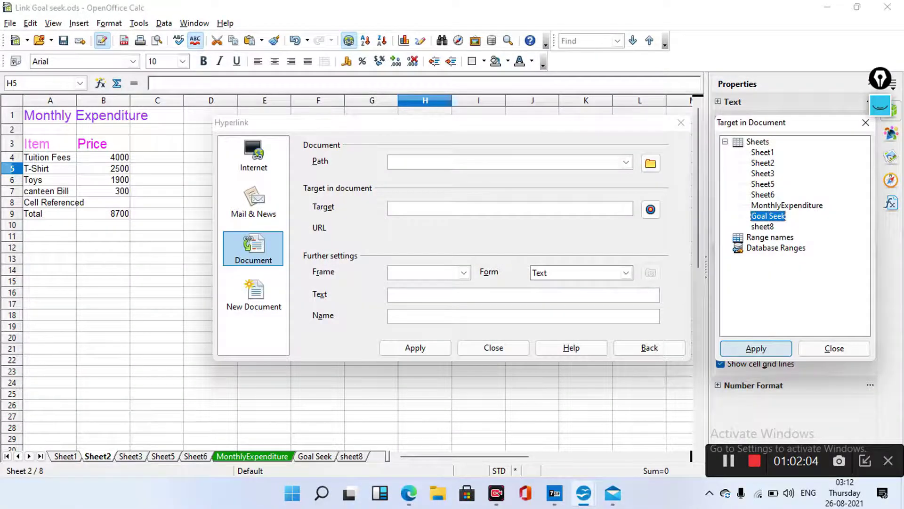
pyautogui.click(756, 348)
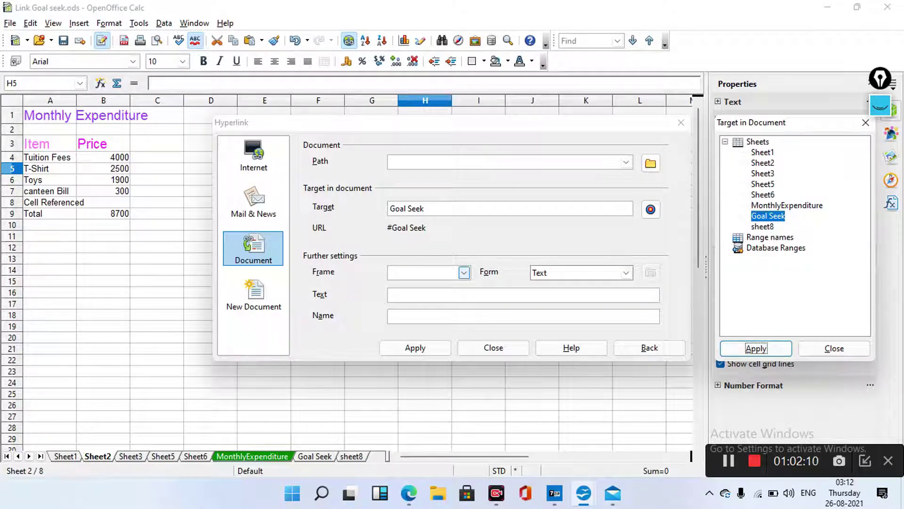
# Insert the link as a button labelled 'GoalSeek Link', then close the Hyperlink dialog
pyautogui.click(626, 273)
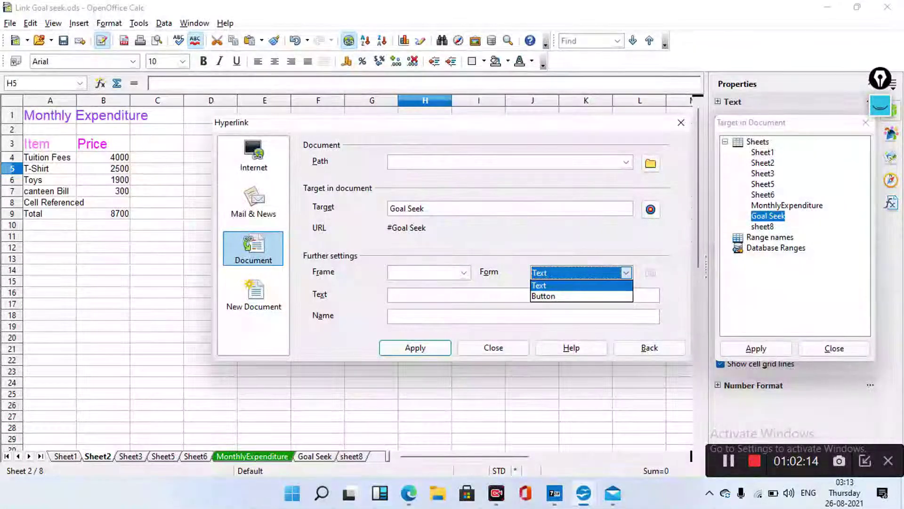
pyautogui.click(544, 296)
pyautogui.click(391, 295)
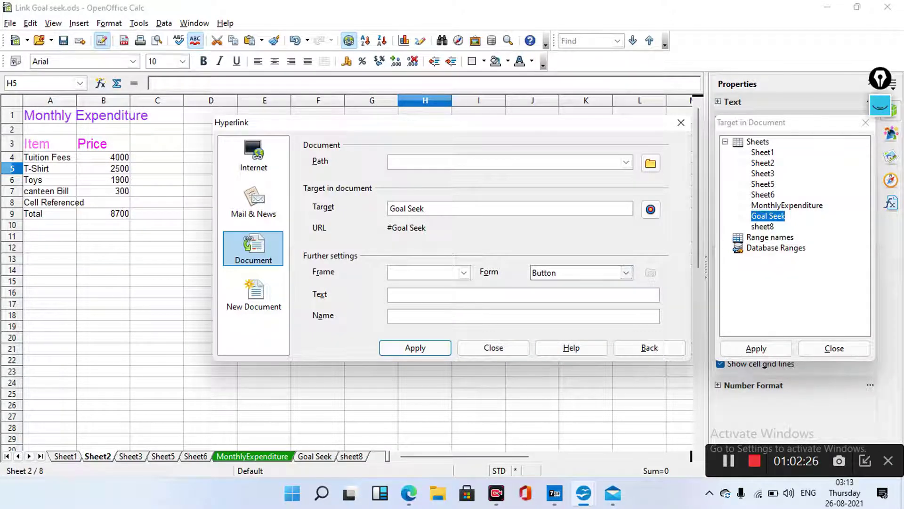
pyautogui.write('GoalSeek Link')
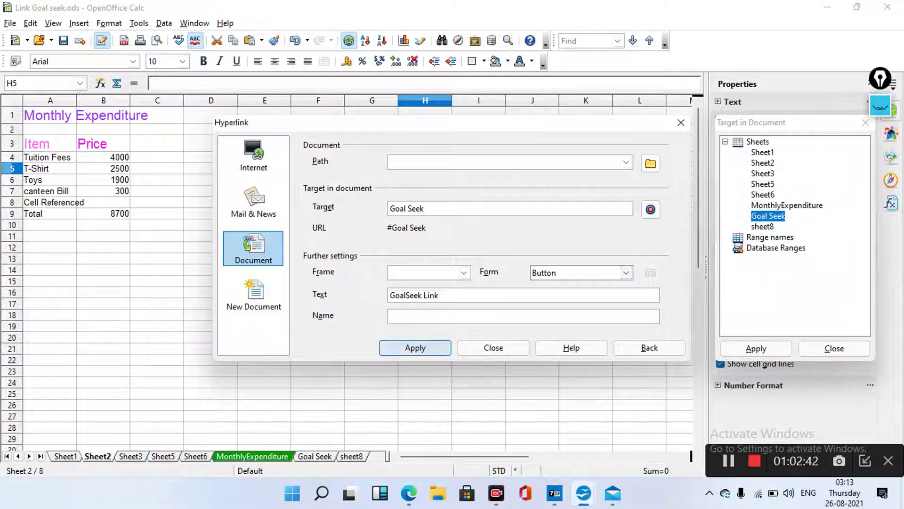
pyautogui.press('Return')
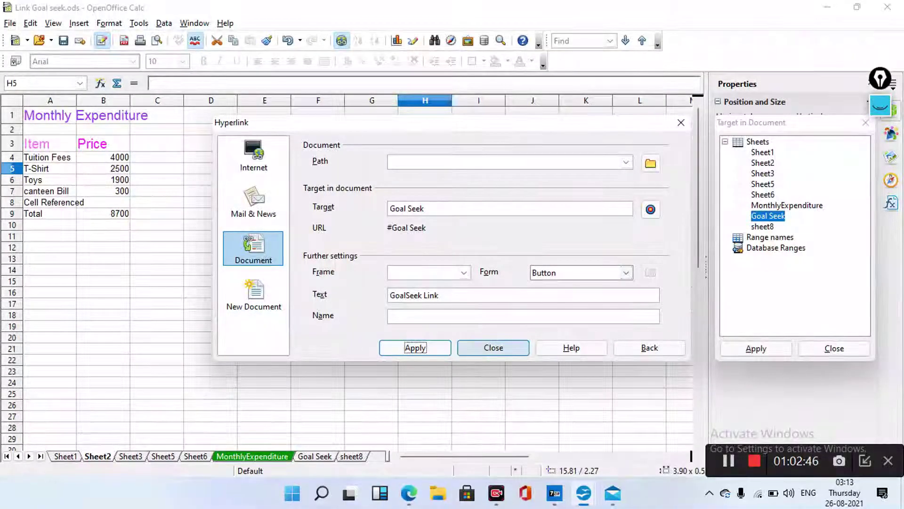
pyautogui.click(490, 348)
pyautogui.click(490, 348)
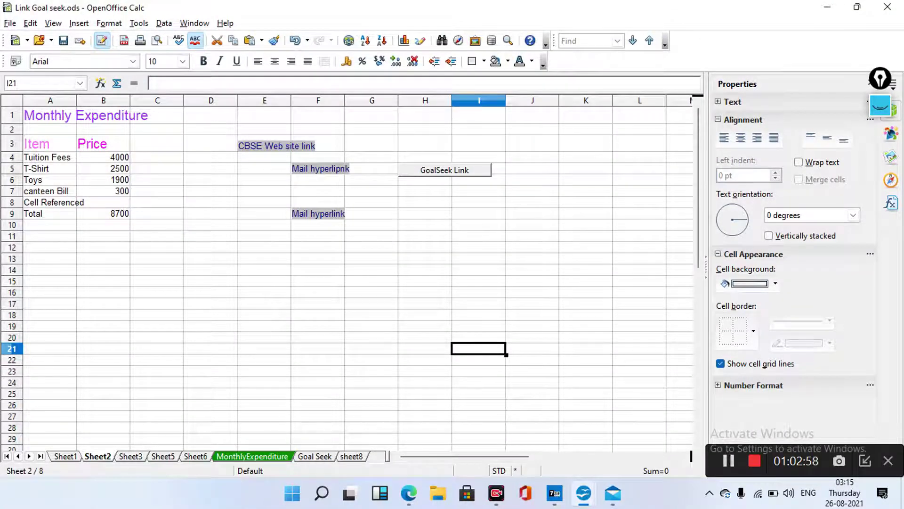
pyautogui.click(444, 169)
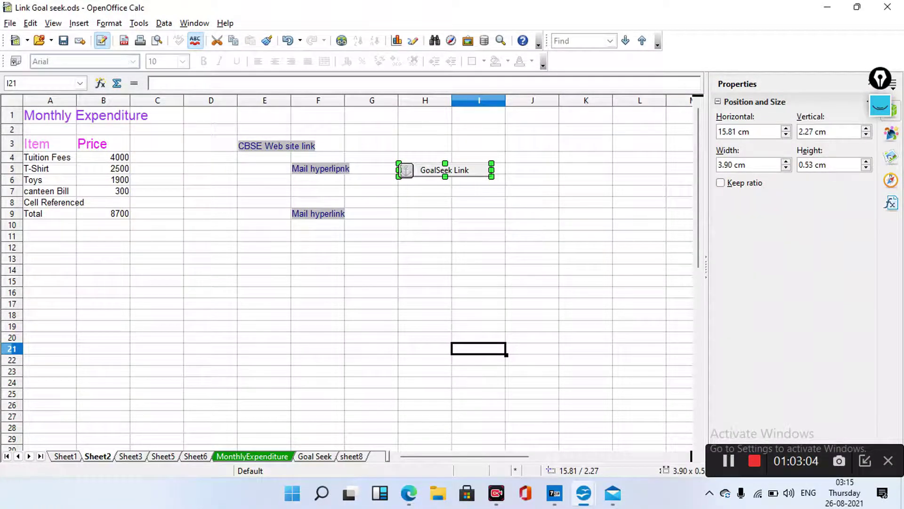
pyautogui.doubleClick(475, 181)
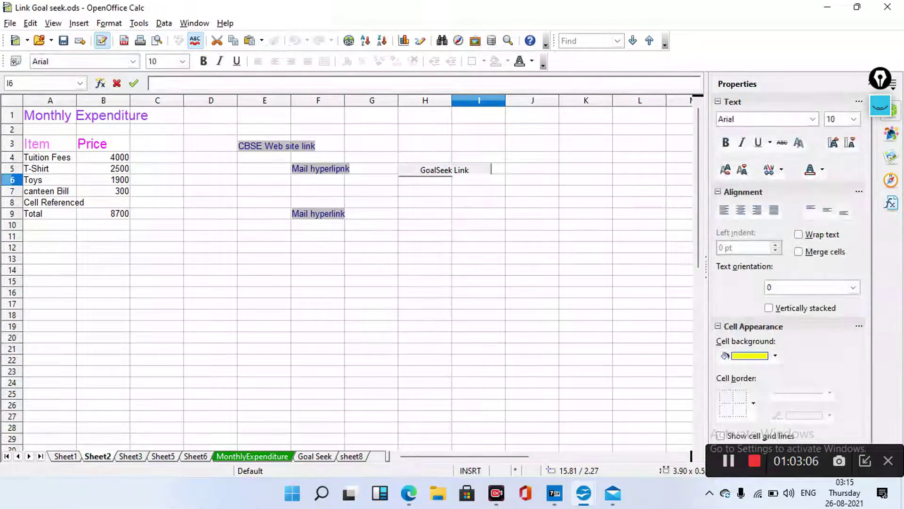
pyautogui.click(447, 170)
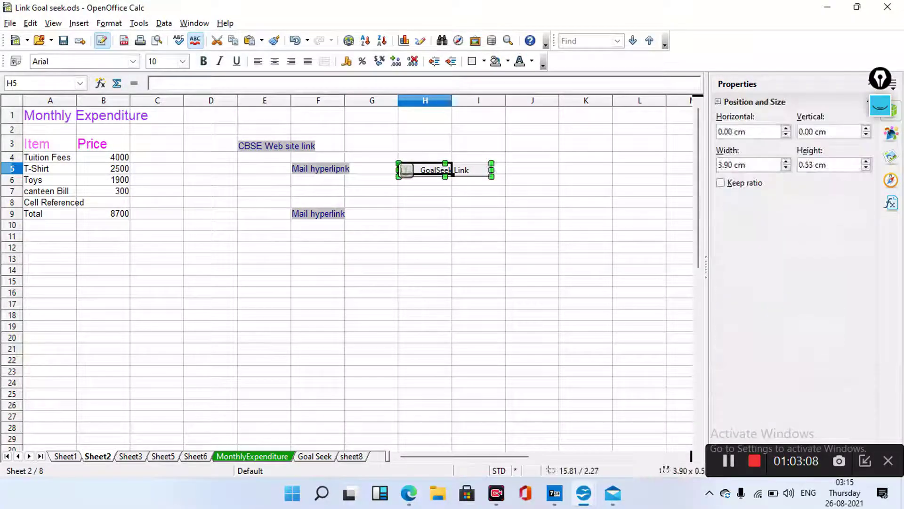
pyautogui.doubleClick(453, 201)
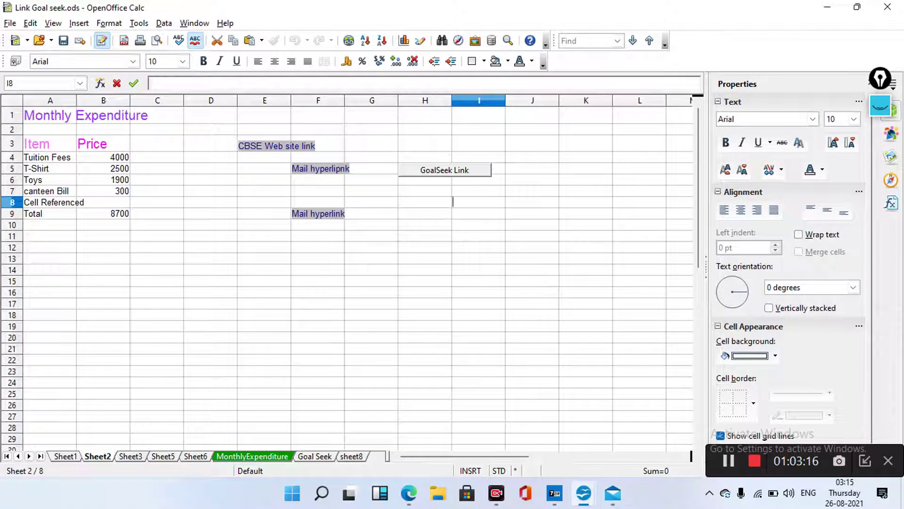
pyautogui.hotkey('alt', 'v')
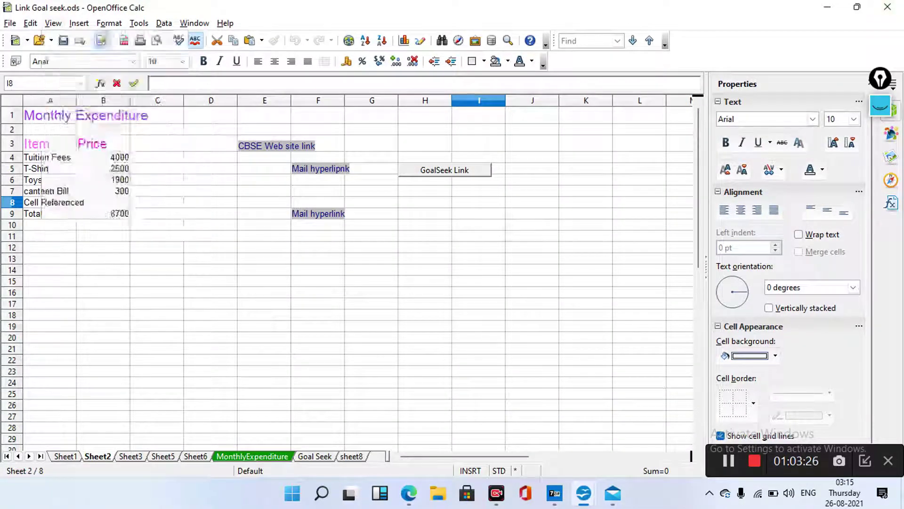
# Look through the File, View, Window, Insert, Tools and Edit menus
pyautogui.hotkey('alt', 'f')
pyautogui.hotkey('alt', 'v')
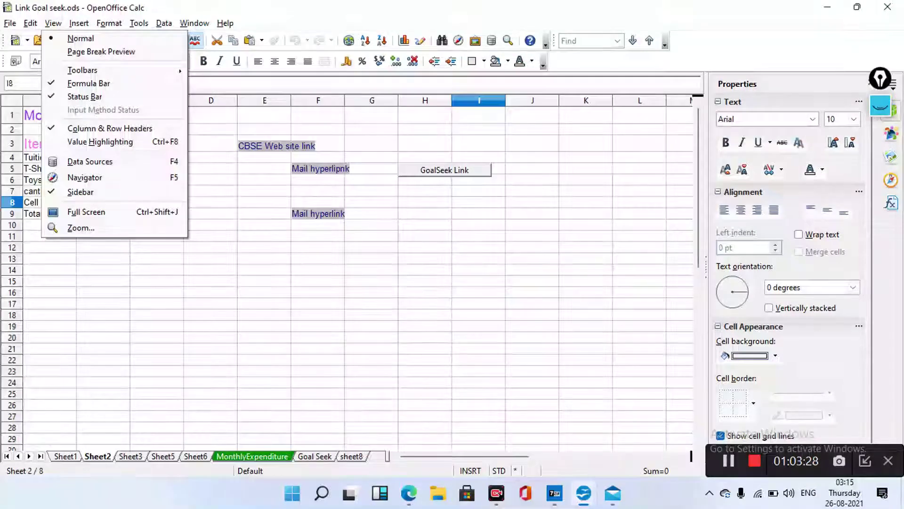
pyautogui.hotkey('alt', 'w')
pyautogui.hotkey('alt', 'i')
pyautogui.press('Escape')
pyautogui.hotkey('alt', 'v')
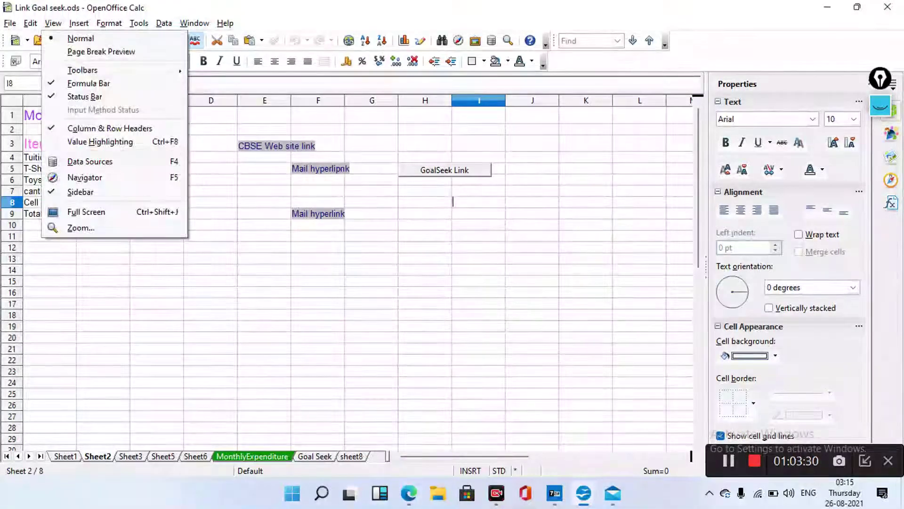
pyautogui.hotkey('alt', 't')
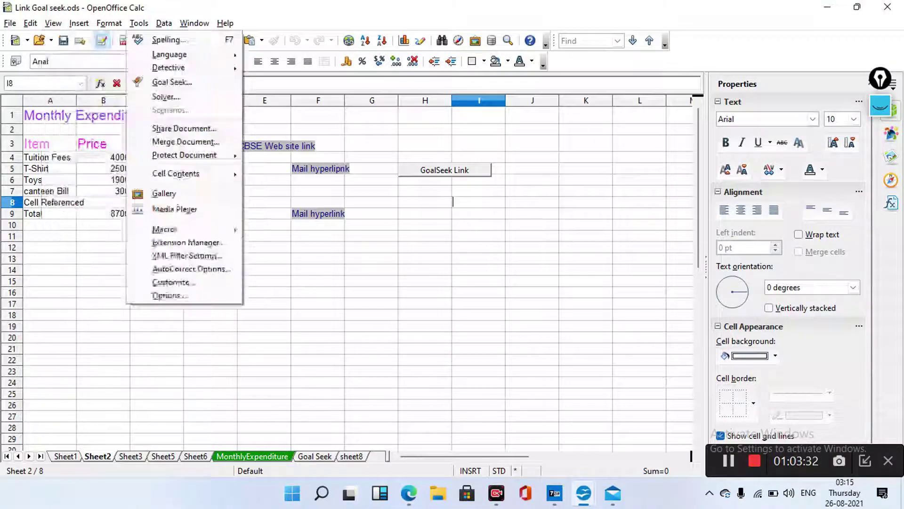
pyautogui.hotkey('alt', 'e')
pyautogui.hotkey('alt', 'v')
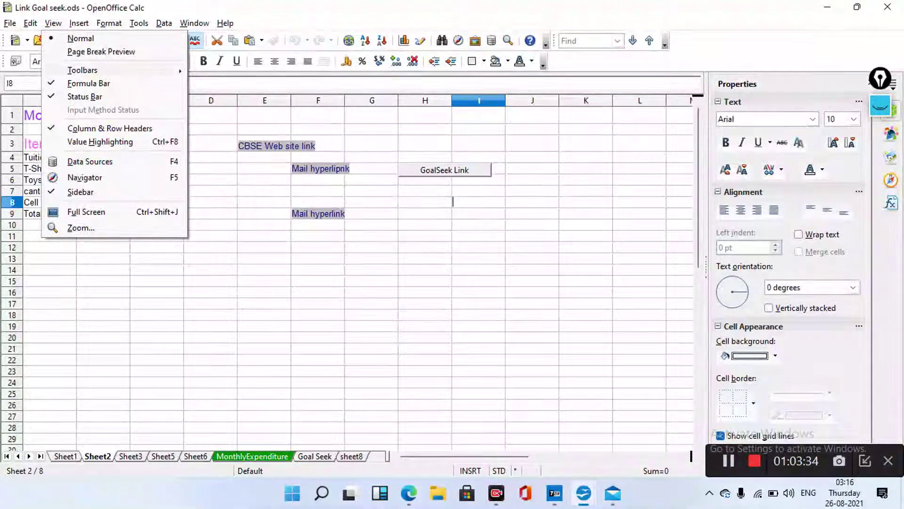
# Show the Form Controls toolbar and open the CBSE Web site link from E3
pyautogui.press('t')
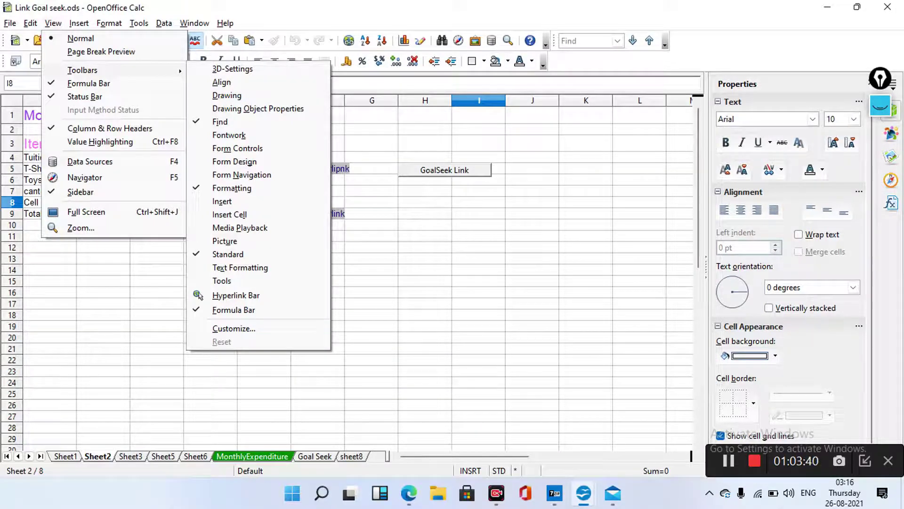
pyautogui.press('Escape')
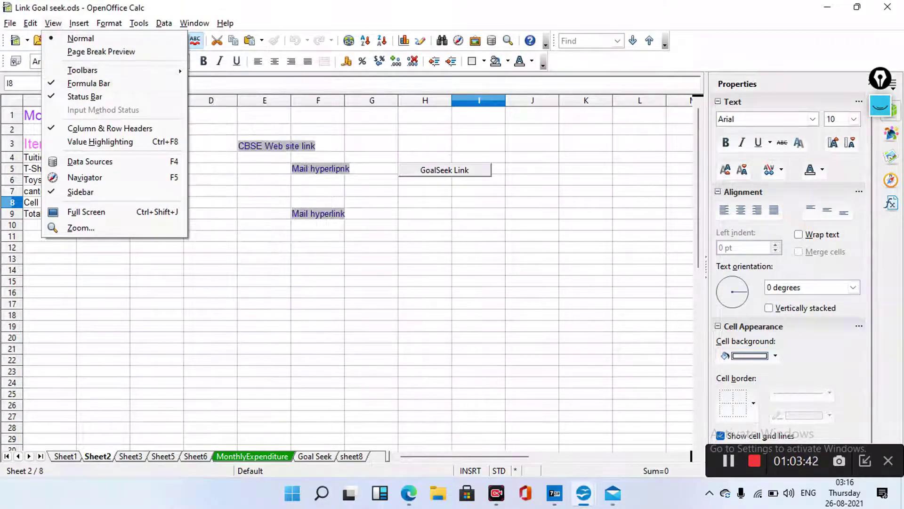
pyautogui.press('Right')
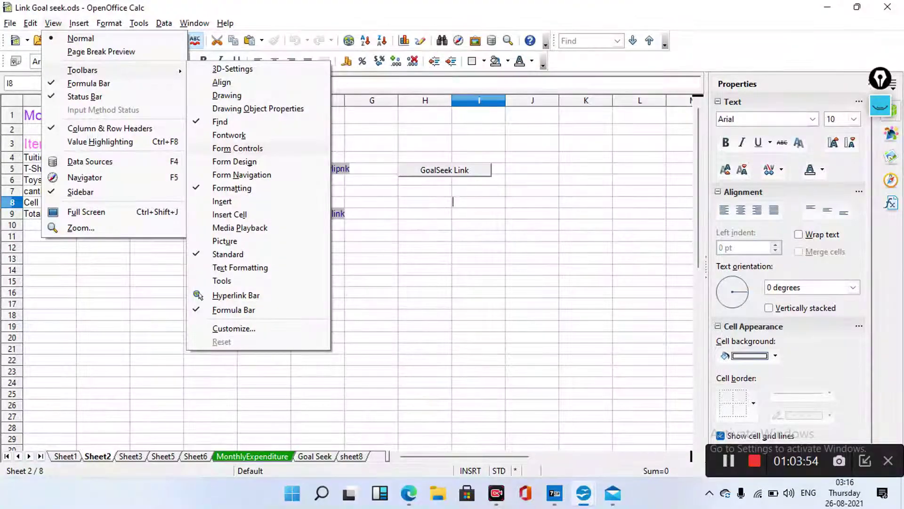
pyautogui.click(237, 148)
pyautogui.click(329, 168)
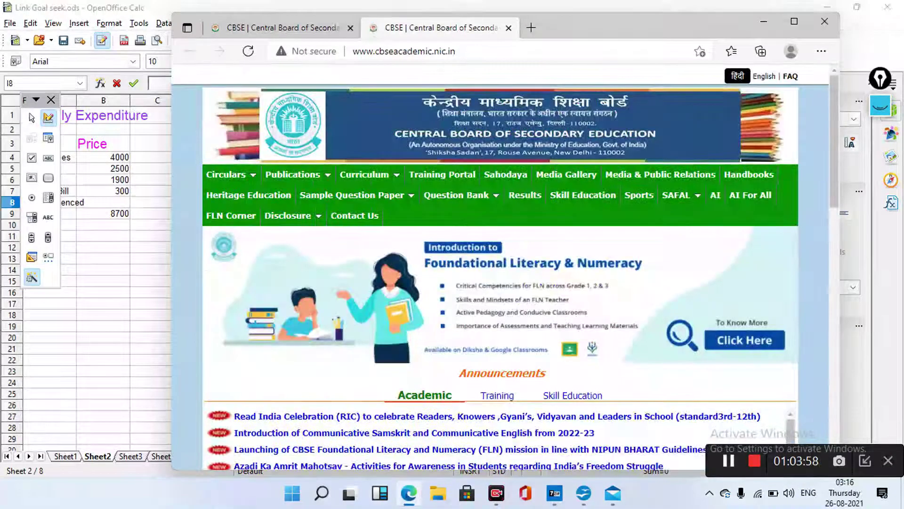
# Leave Edge for the spreadsheet and select the GoalSeek Link button on Sheet2
pyautogui.hotkey('alt', 'Tab')
pyautogui.click(453, 235)
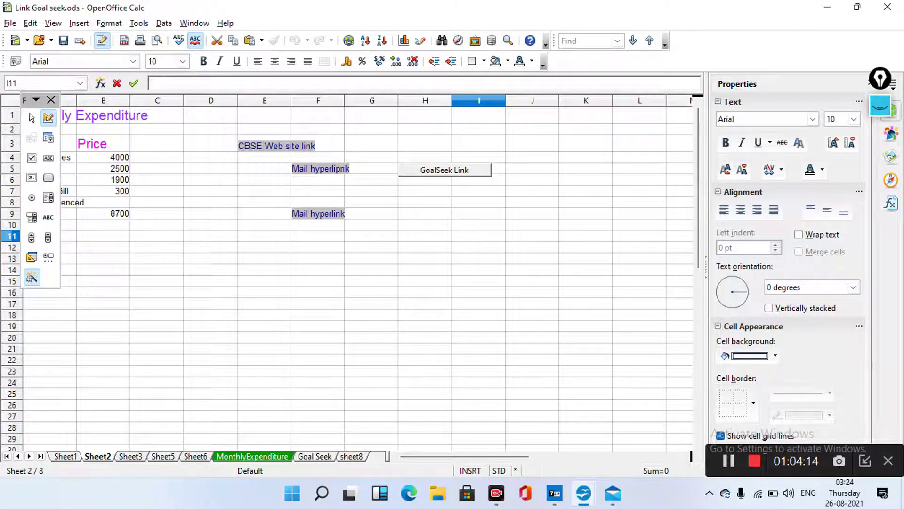
pyautogui.click(498, 169)
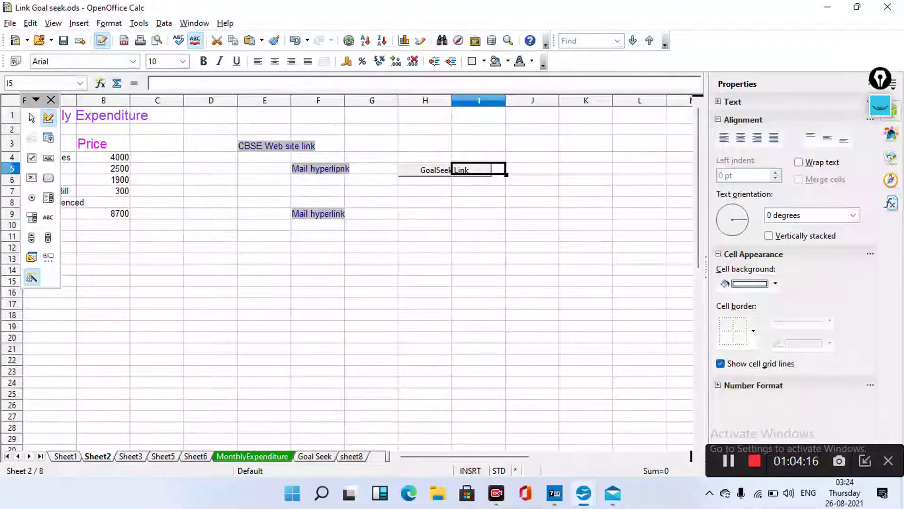
pyautogui.click(405, 170)
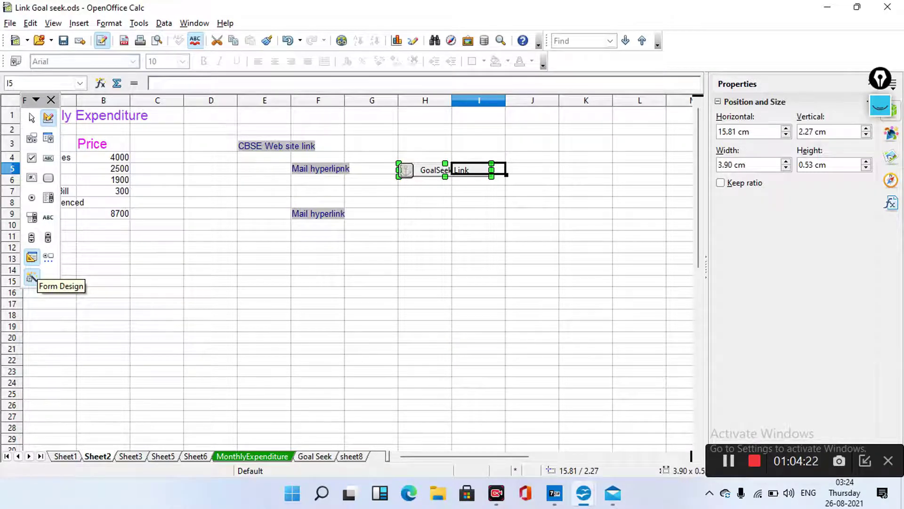
# Bring up Form Design tools and switch Design Mode off
pyautogui.click(31, 277)
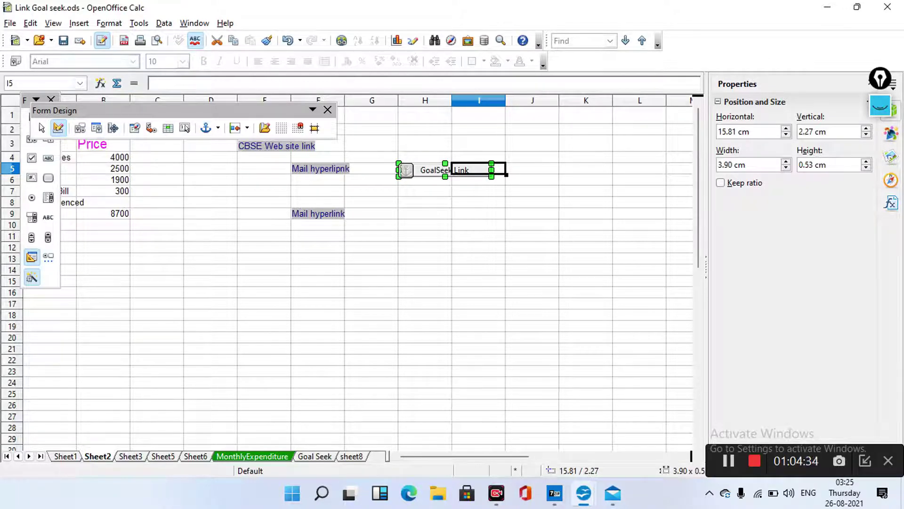
pyautogui.click(58, 129)
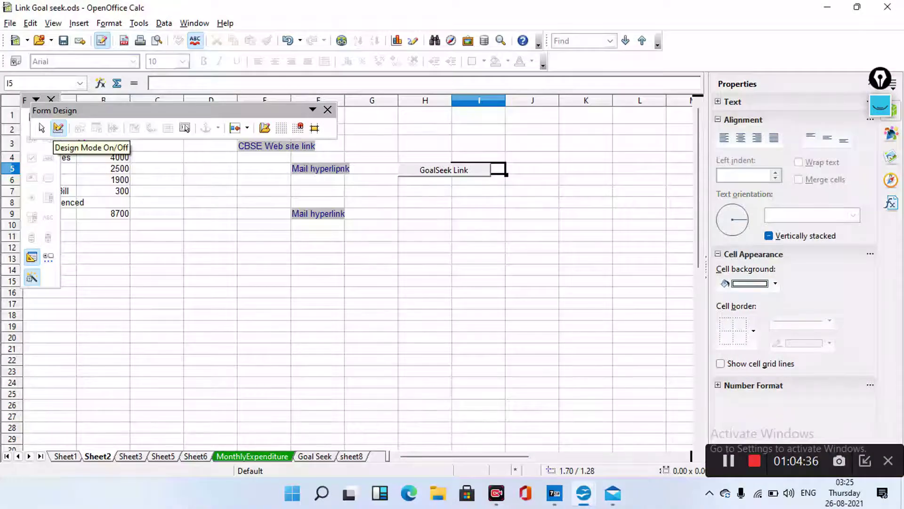
# Follow the GoalSeek Link button, accept the security warning, and close the floating toolbar
pyautogui.click(479, 191)
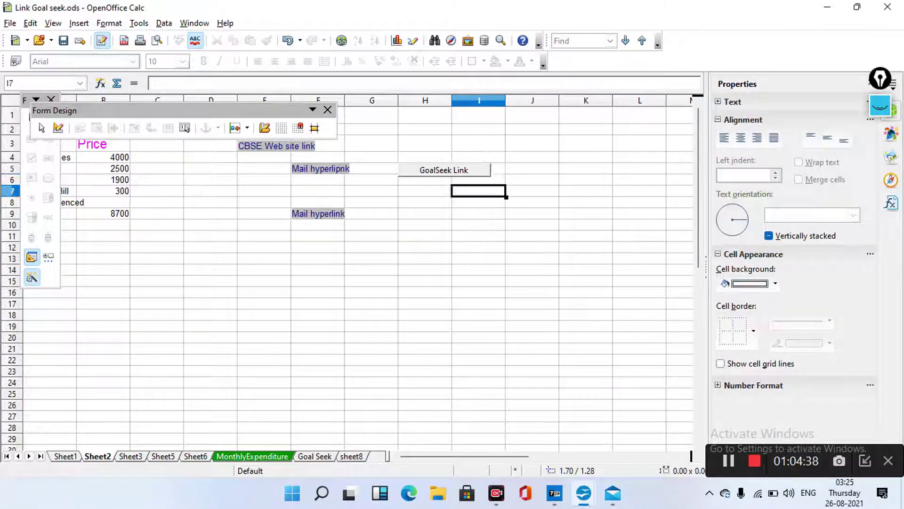
pyautogui.click(444, 170)
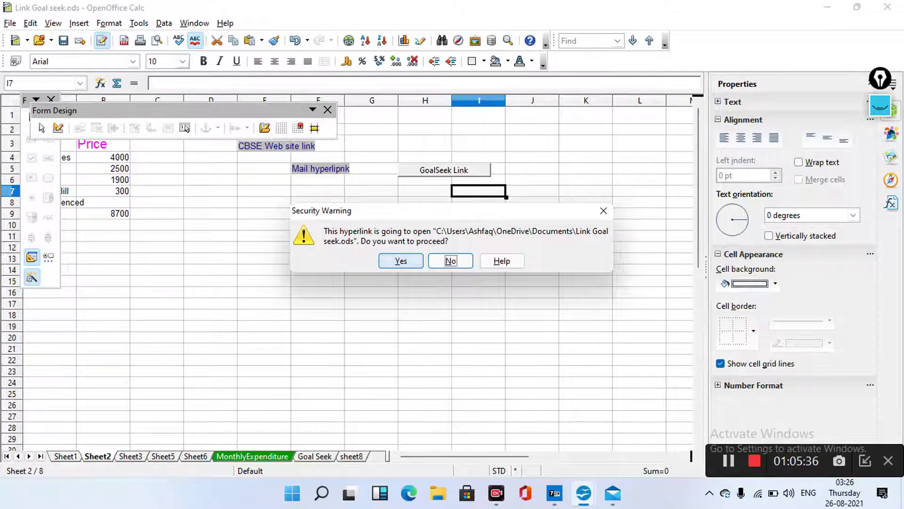
pyautogui.click(401, 260)
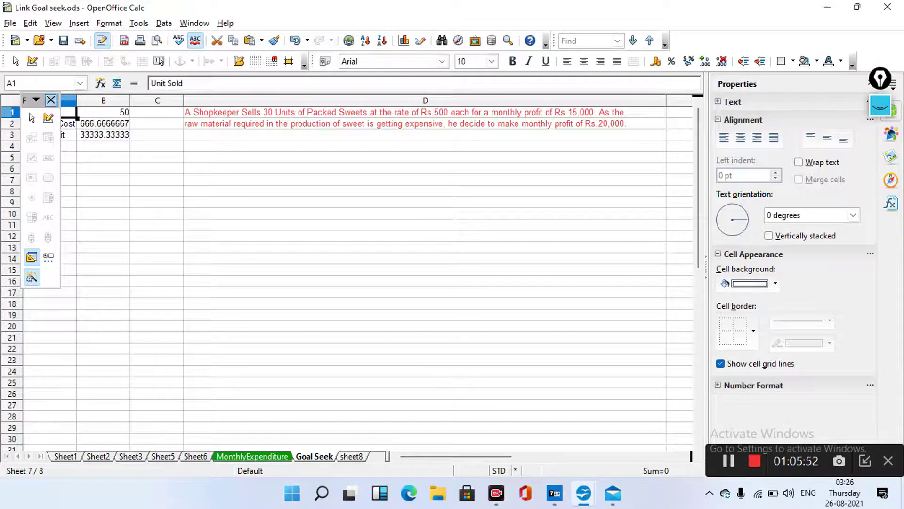
pyautogui.click(50, 99)
# Select cell B7 and open the Hyperlink dialog
pyautogui.click(103, 179)
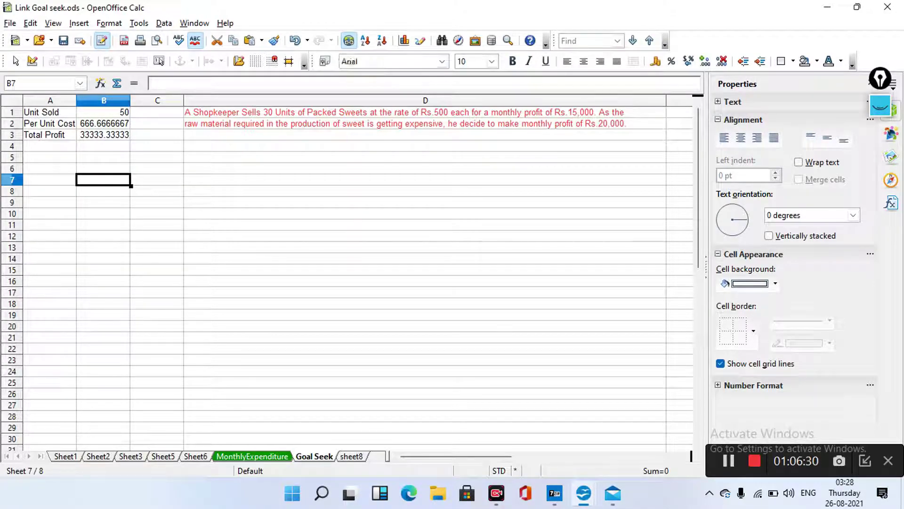
pyautogui.click(348, 41)
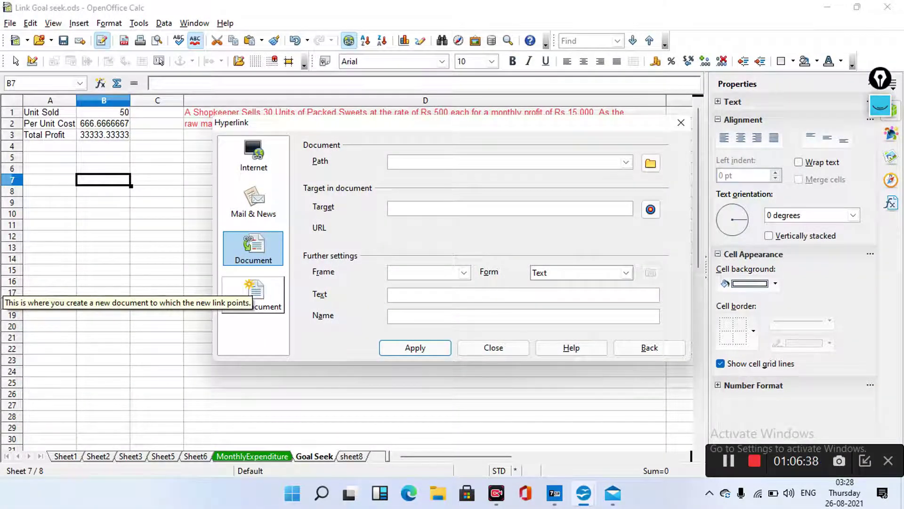
# Make the link target a new spreadsheet document, set to edit later
pyautogui.click(254, 294)
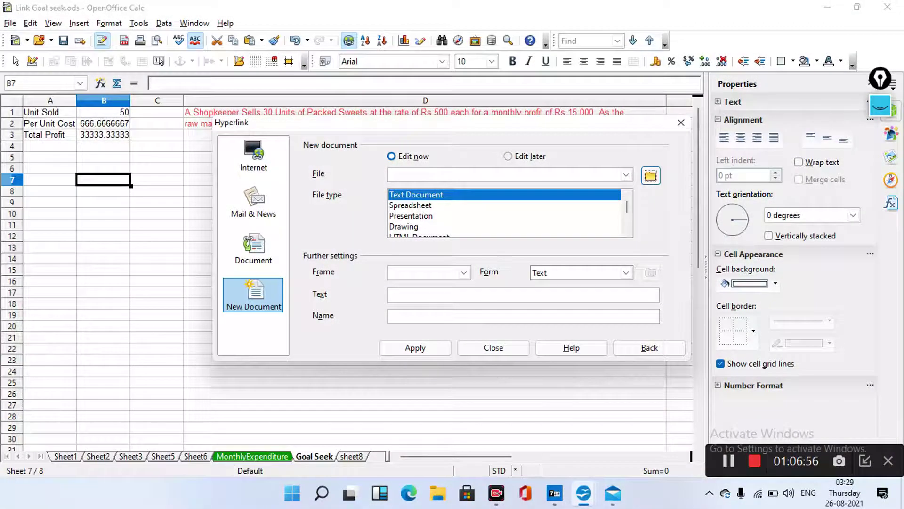
pyautogui.click(410, 206)
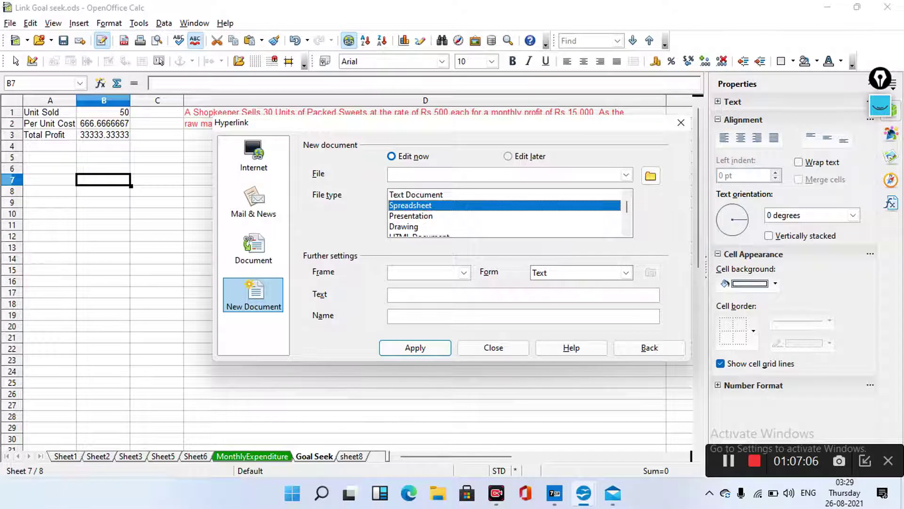
pyautogui.click(507, 156)
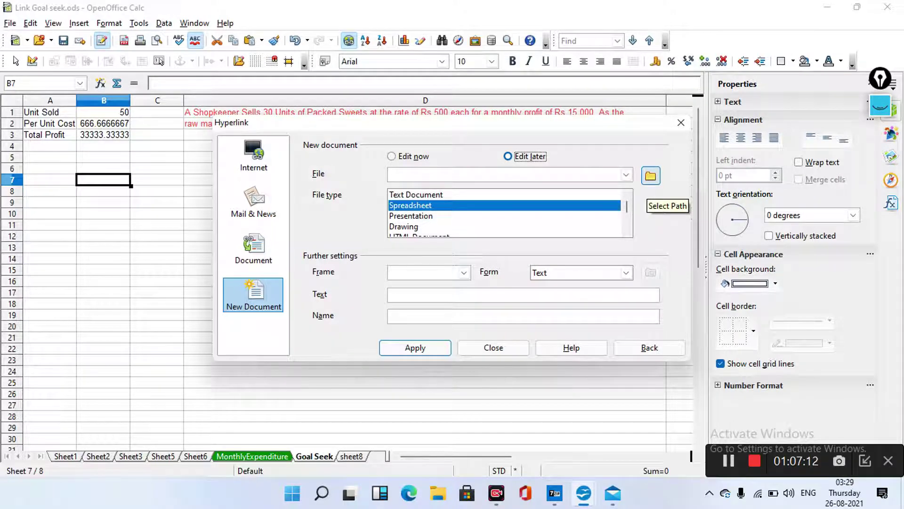
# Choose OneDrive > Documents as the folder for the new document
pyautogui.click(651, 176)
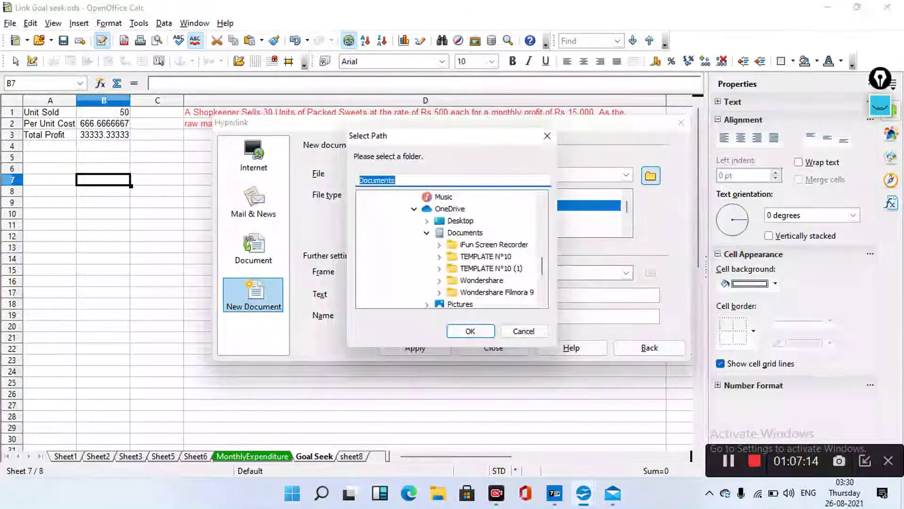
pyautogui.scroll(-1, 452, 250)
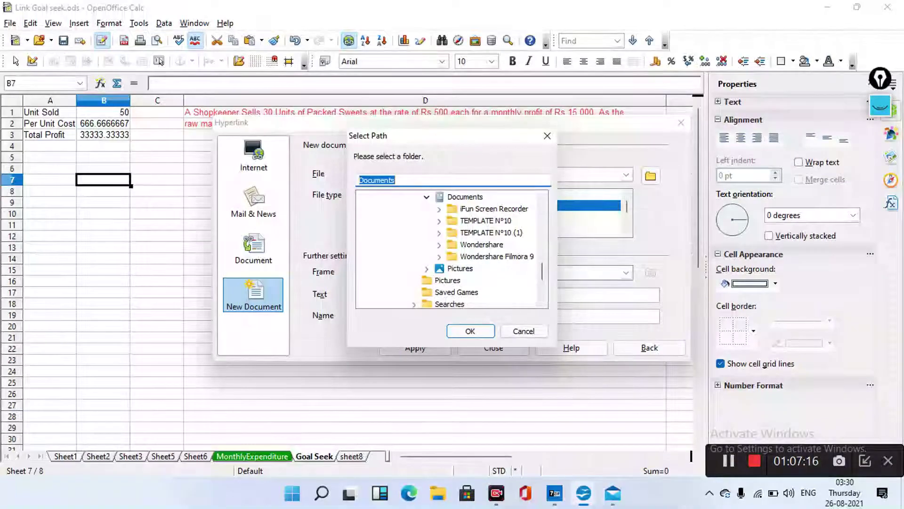
pyautogui.scroll(-1, 452, 250)
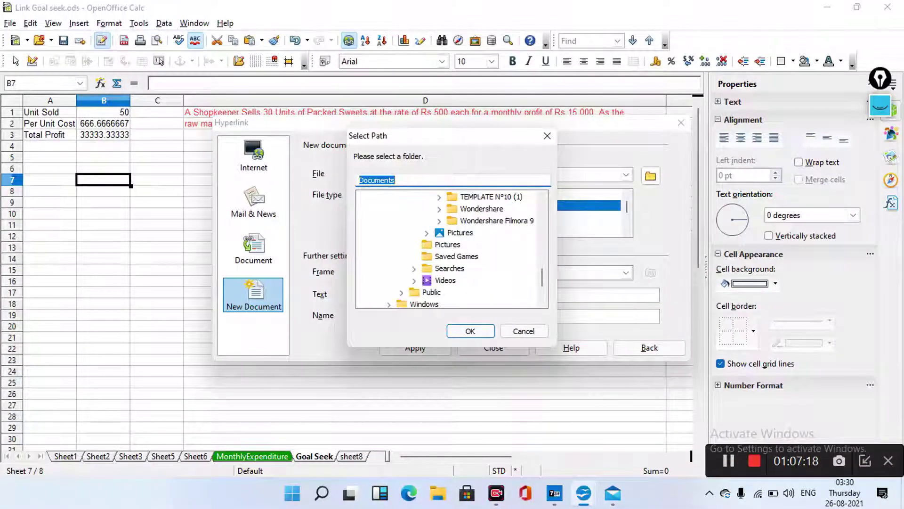
pyautogui.scroll(3, 453, 250)
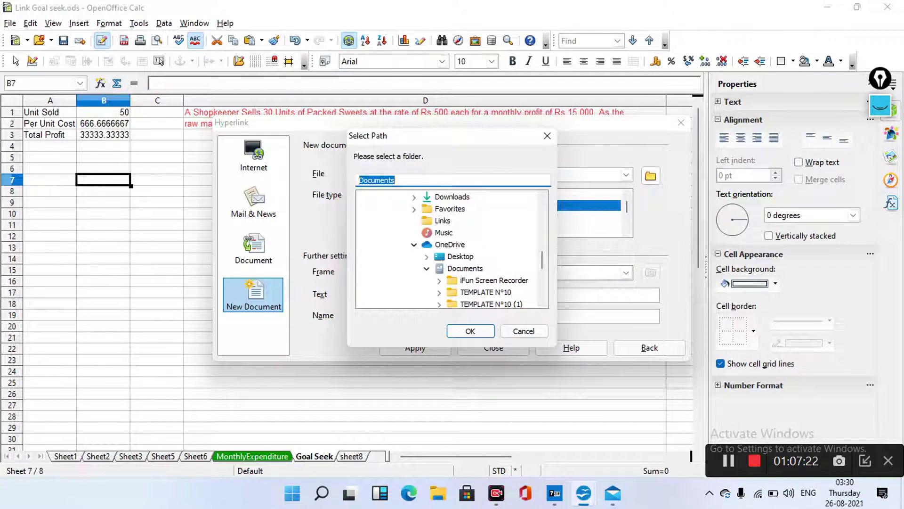
pyautogui.scroll(-1, 452, 249)
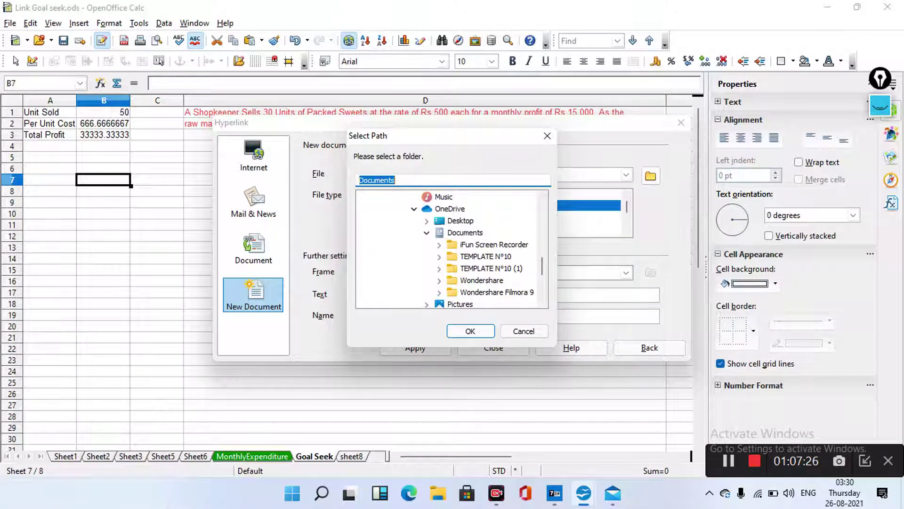
pyautogui.click(464, 232)
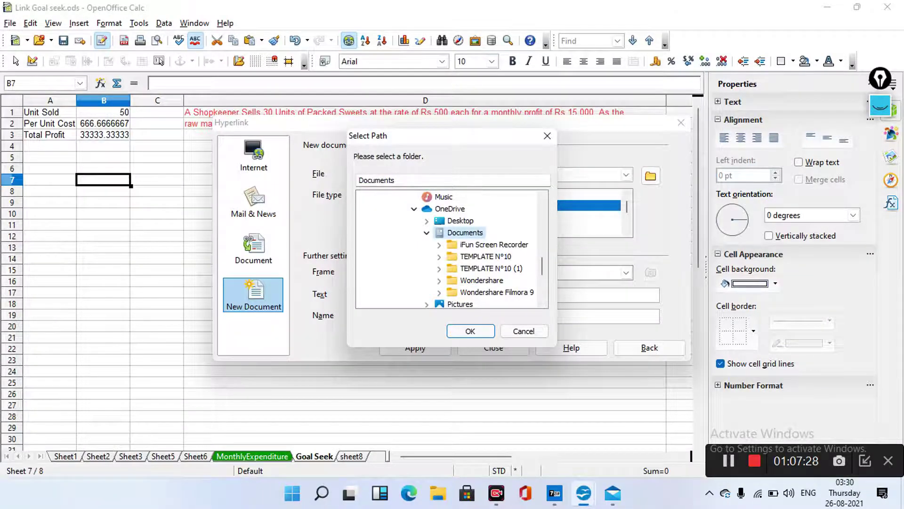
pyautogui.scroll(-1, 452, 250)
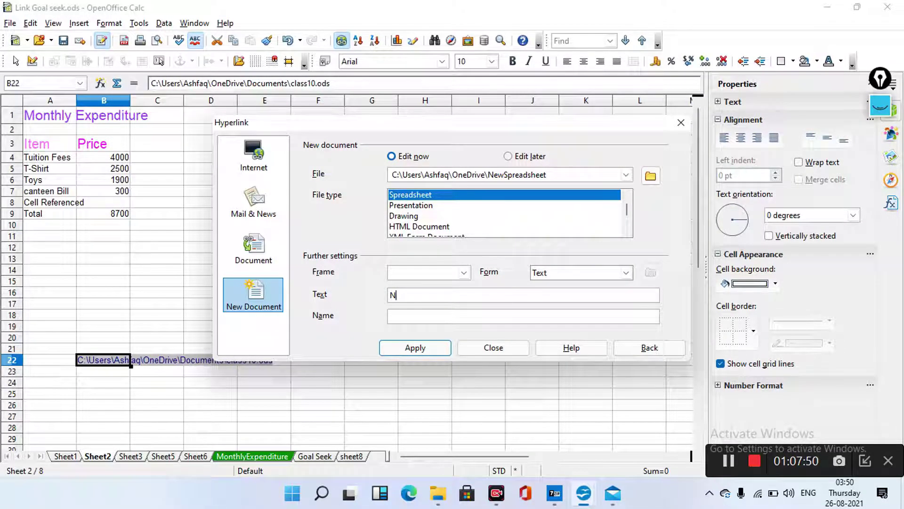
# Label the link 'New Sheet Hyper link' and apply it to create the new spreadsheet
pyautogui.write('ew Sheet')
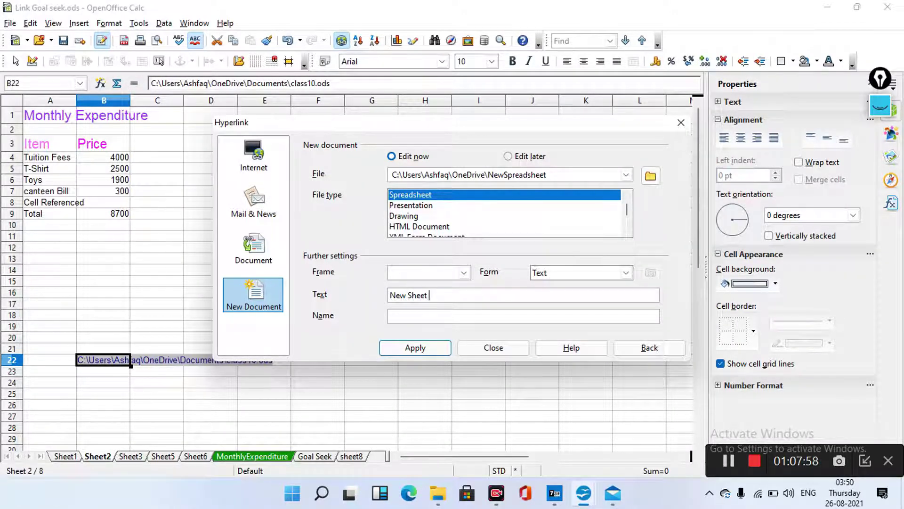
pyautogui.write(' HY')
pyautogui.press('BackSpace')
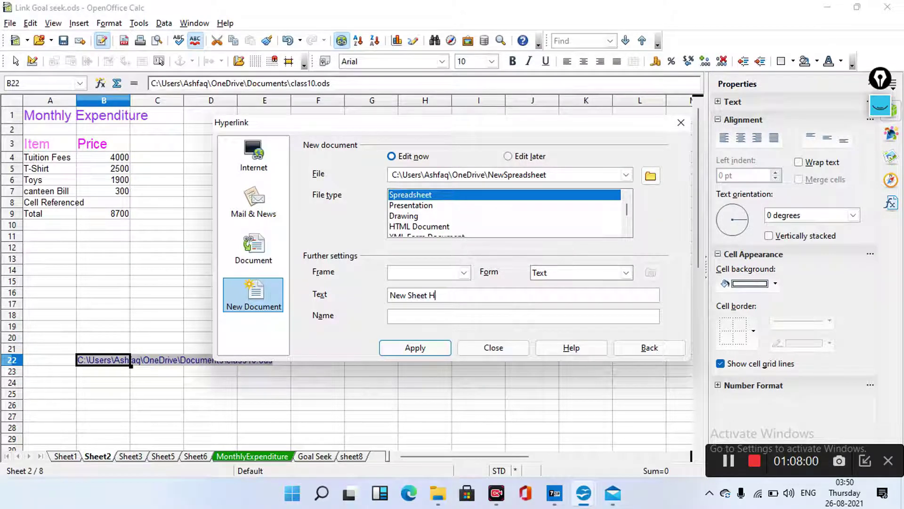
pyautogui.write('yper link')
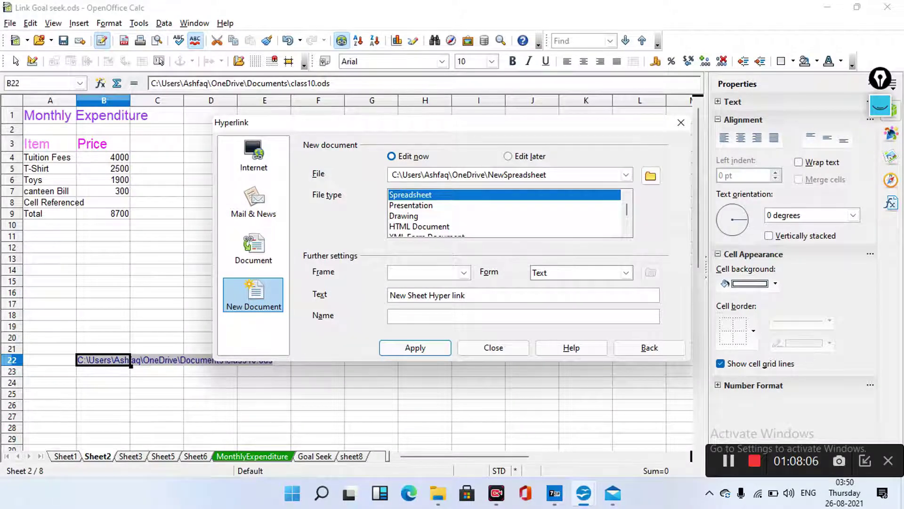
pyautogui.click(414, 347)
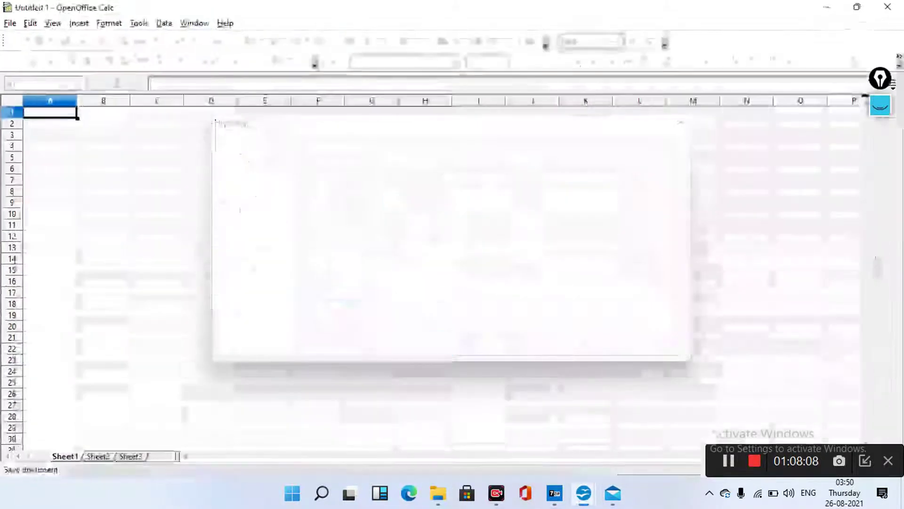
# Dismiss the save error and close the Hyperlink dialog to return to Link Goal seek.ods
pyautogui.press('Return')
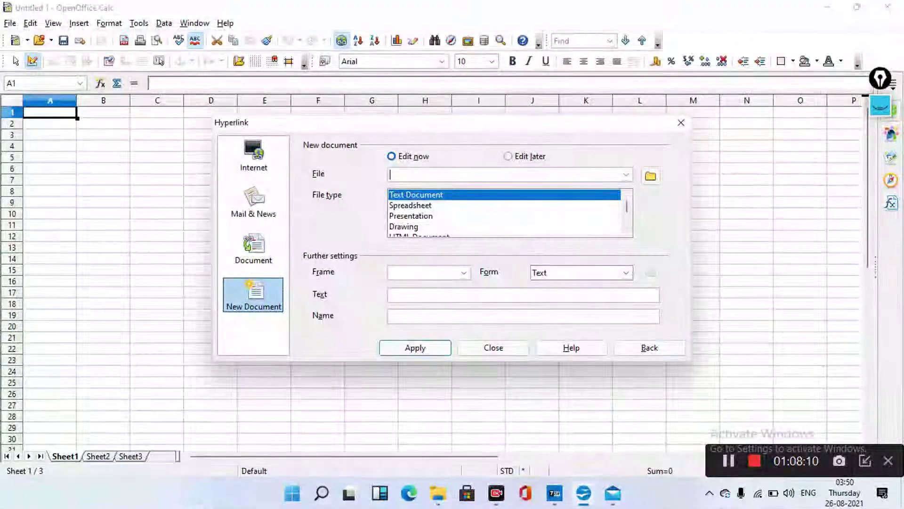
pyautogui.press('Escape')
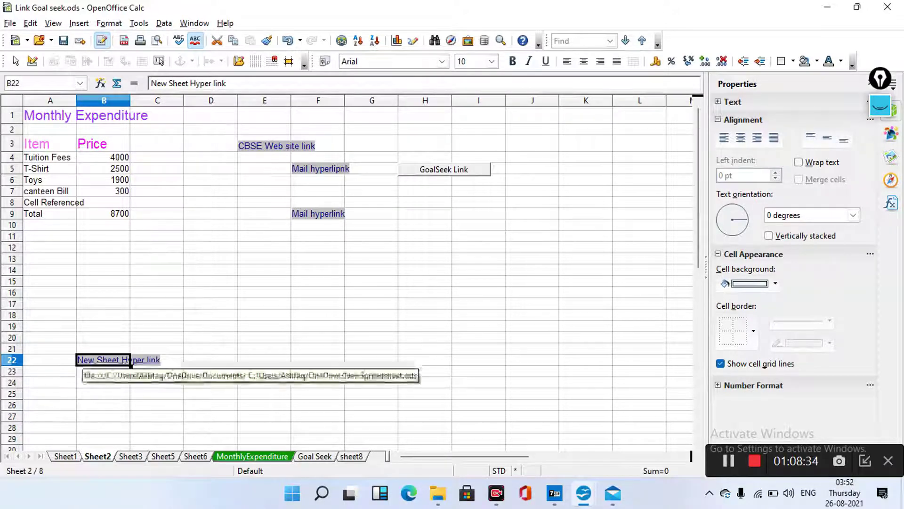
pyautogui.keyDown('ctrl'); pyautogui.click(130, 361); pyautogui.keyUp('ctrl')
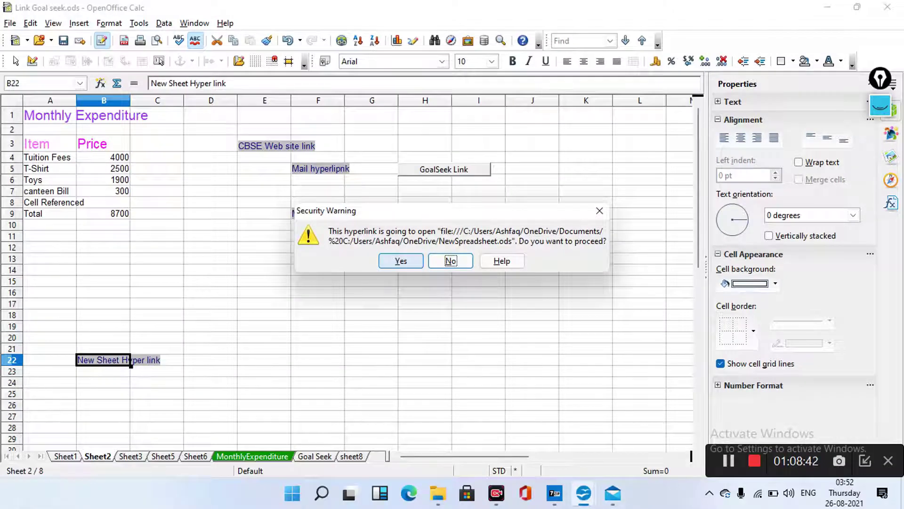
pyautogui.click(401, 260)
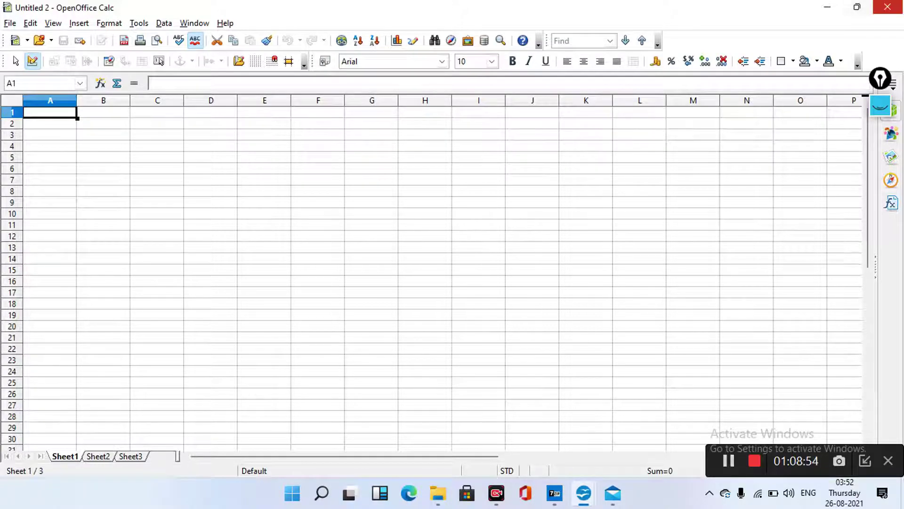
pyautogui.click(887, 7)
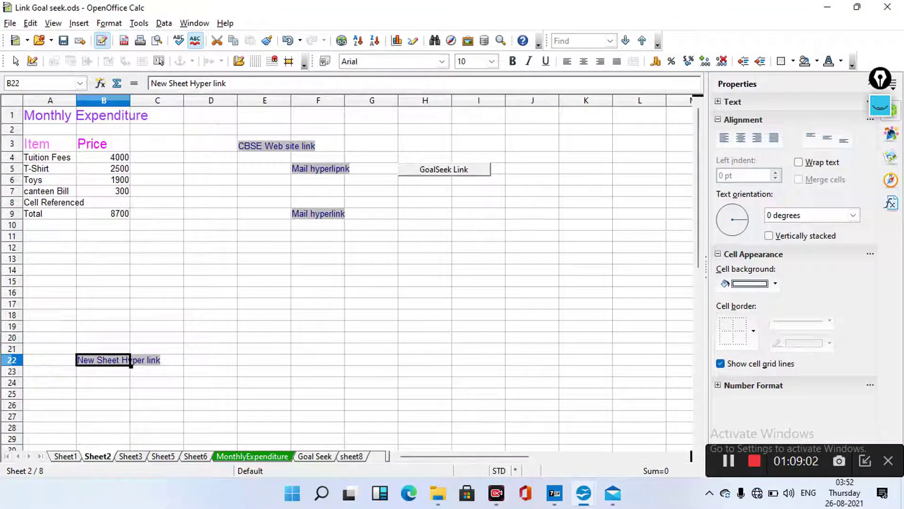
# Open the Hyperlink dialog for the New Sheet Hyper link in B22
pyautogui.click(341, 40)
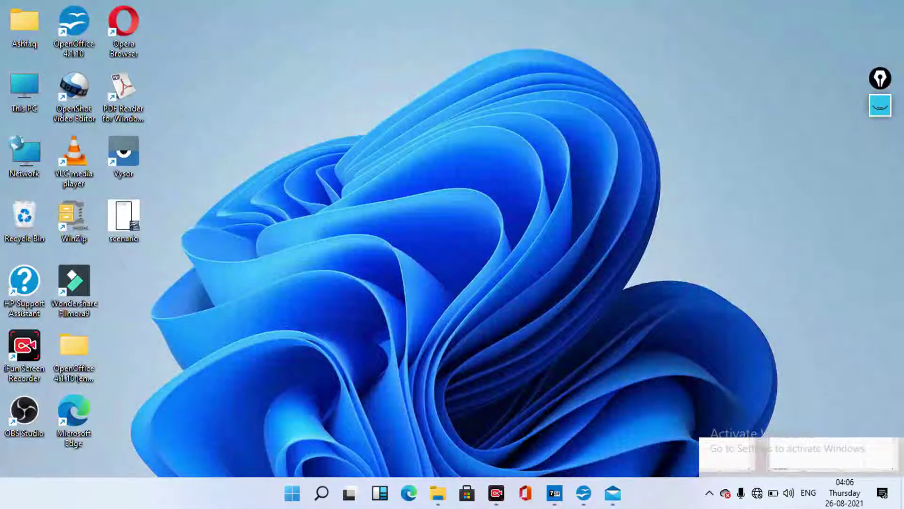
pyautogui.moveTo(583, 493)
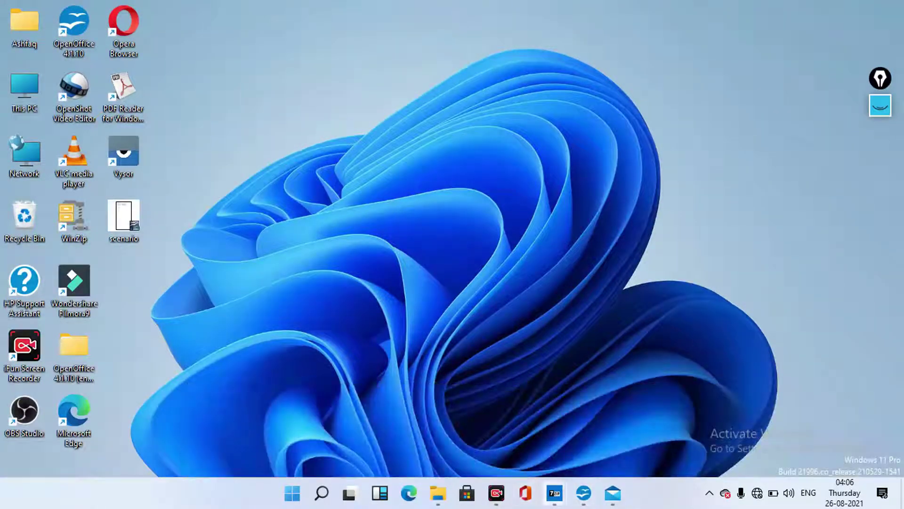
# Bring the Link Data.odp presentation window to the front from the taskbar
pyautogui.moveTo(554, 493)
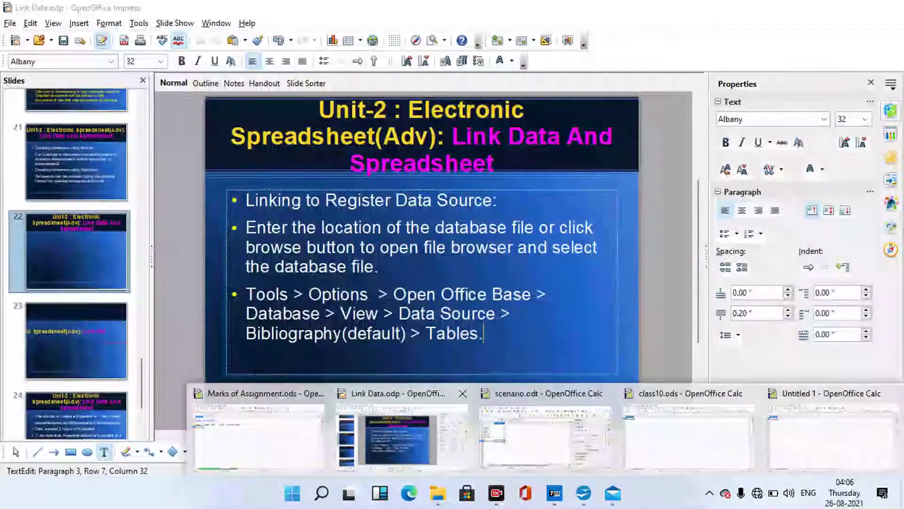
pyautogui.click(400, 435)
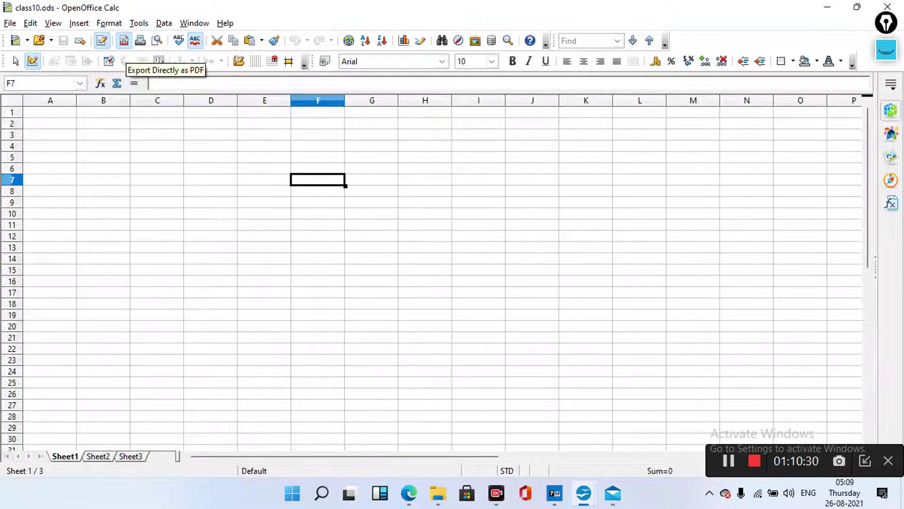
pyautogui.click(78, 23)
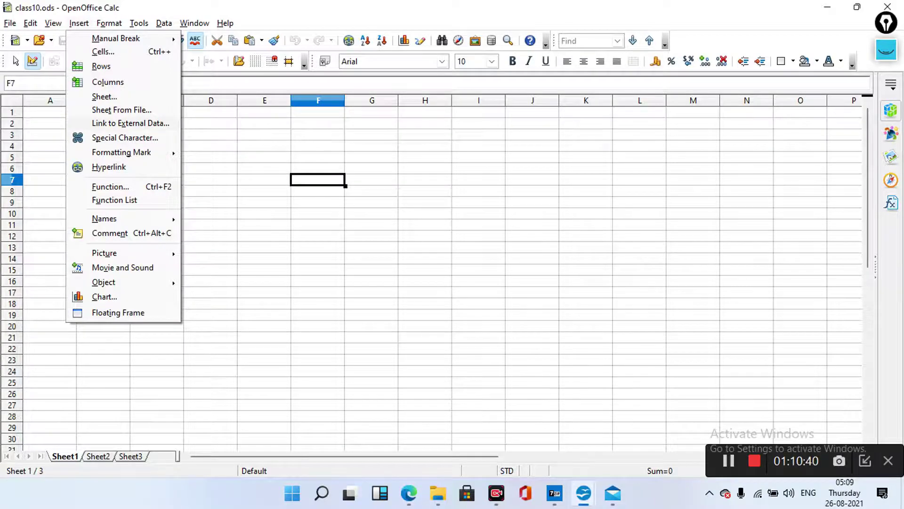
pyautogui.press('x')
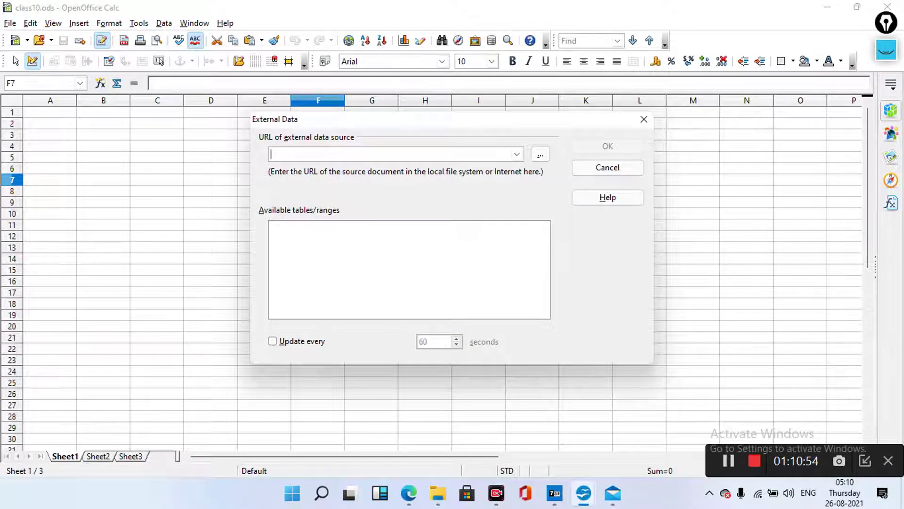
pyautogui.write('https://www.cbseacademic.nic.in/')
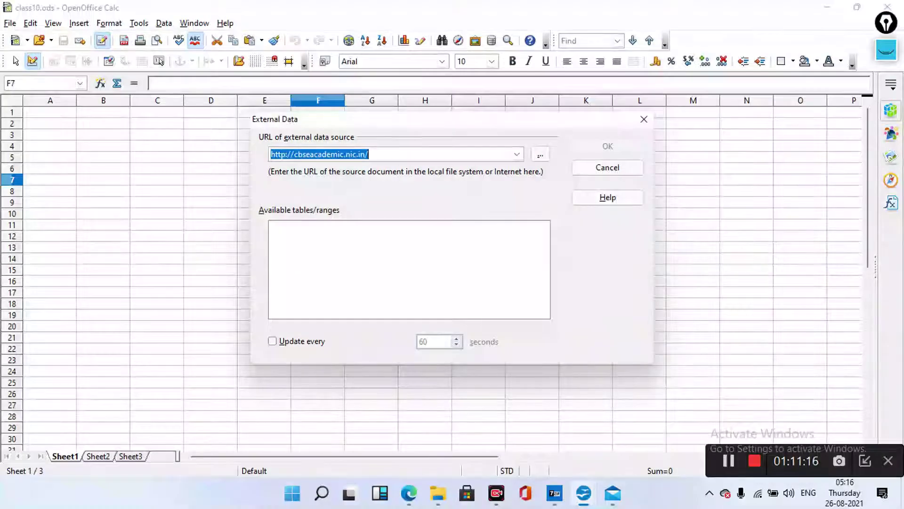
pyautogui.click(369, 154)
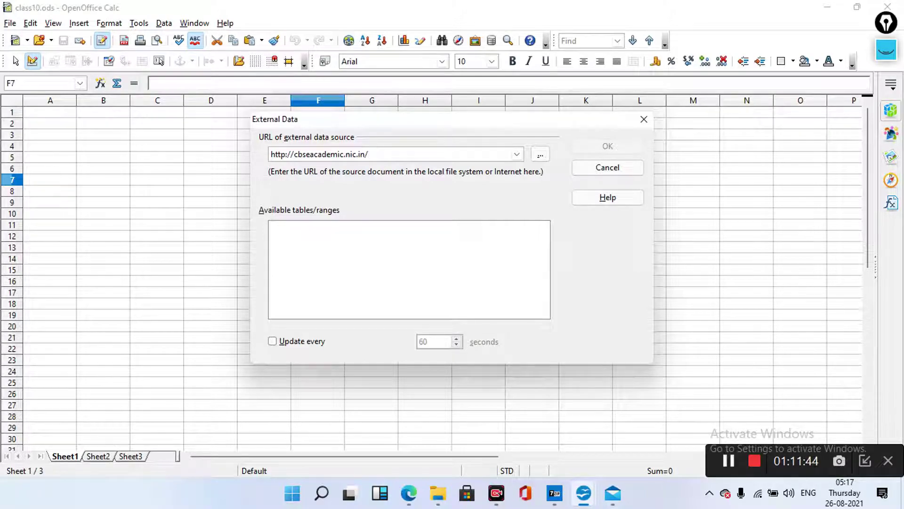
pyautogui.press('Return')
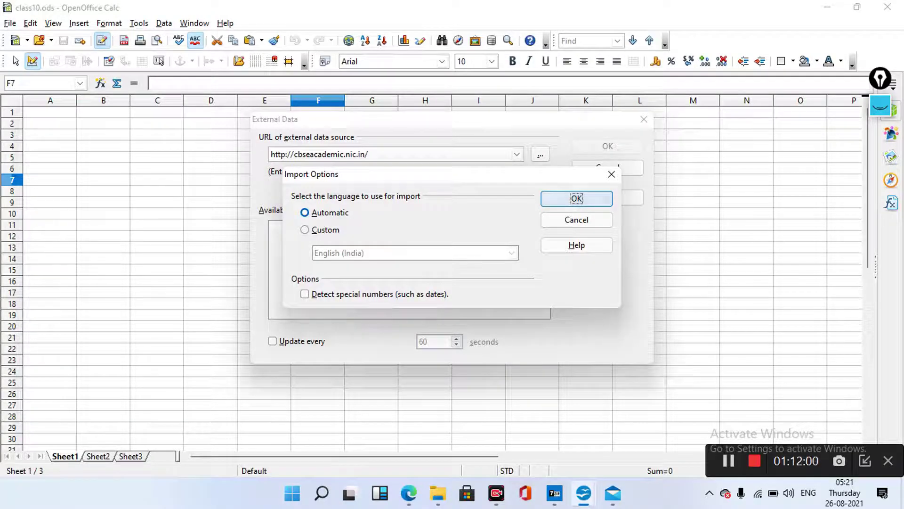
# Accept the Automatic import language, then open Help for Link to External Data
pyautogui.click(594, 200)
pyautogui.click(594, 199)
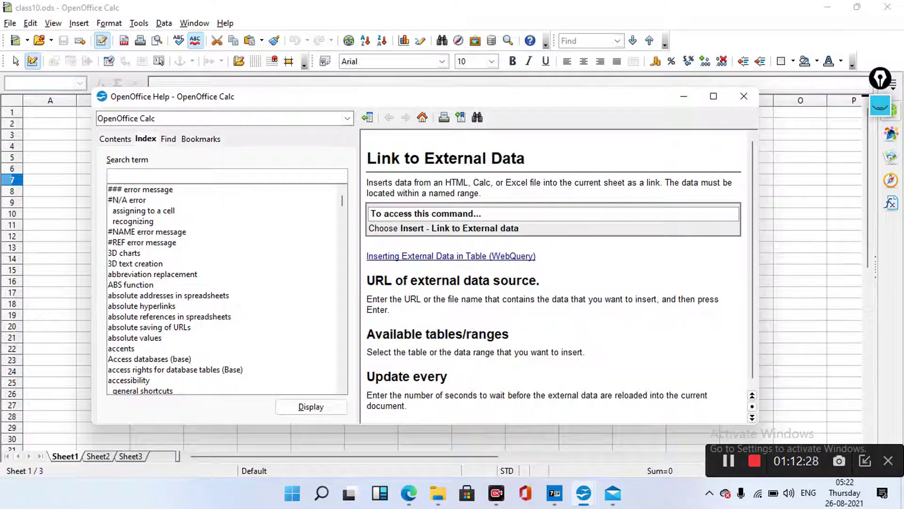
# Display the 'Access databases (base)' help entry and follow its Database Wizard link
pyautogui.scroll(-1, 226, 290)
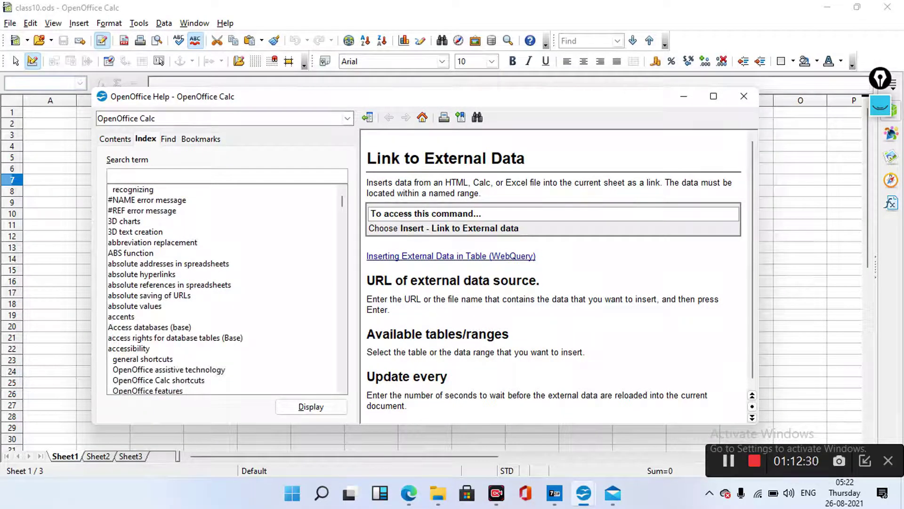
pyautogui.scroll(1, 226, 289)
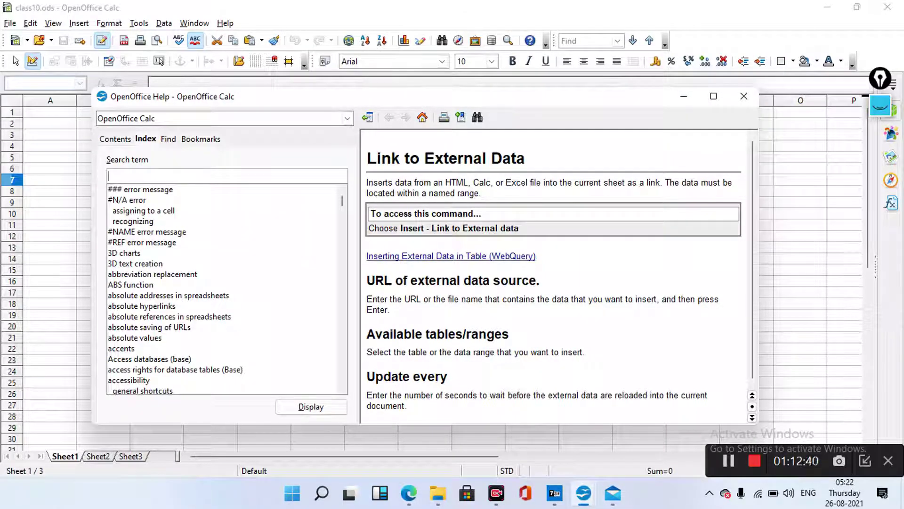
pyautogui.click(150, 359)
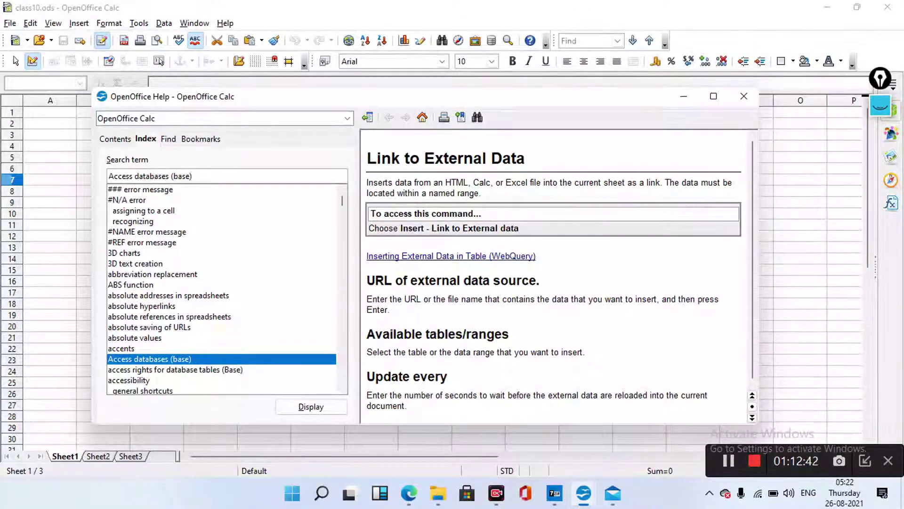
pyautogui.press('Return')
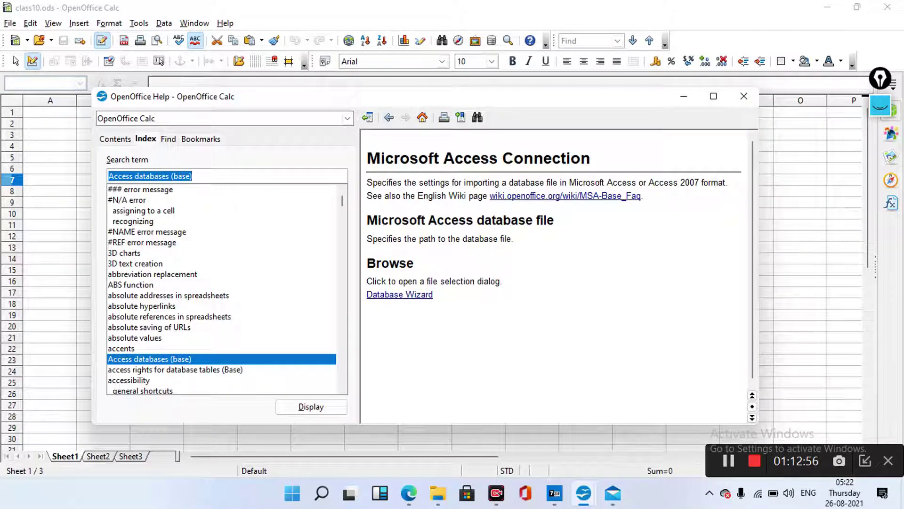
pyautogui.click(400, 294)
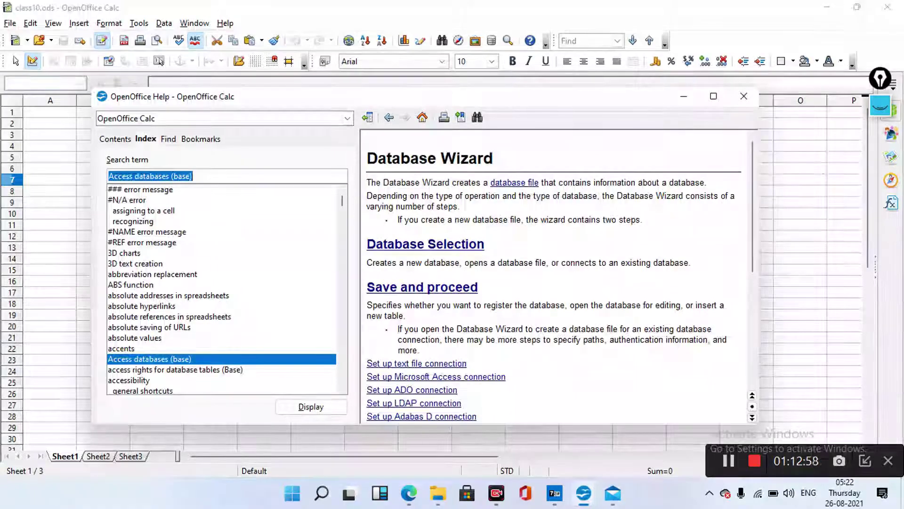
# Scroll through the Database Wizard help page covering Database Selection and connection setup
pyautogui.scroll(-3, 556, 278)
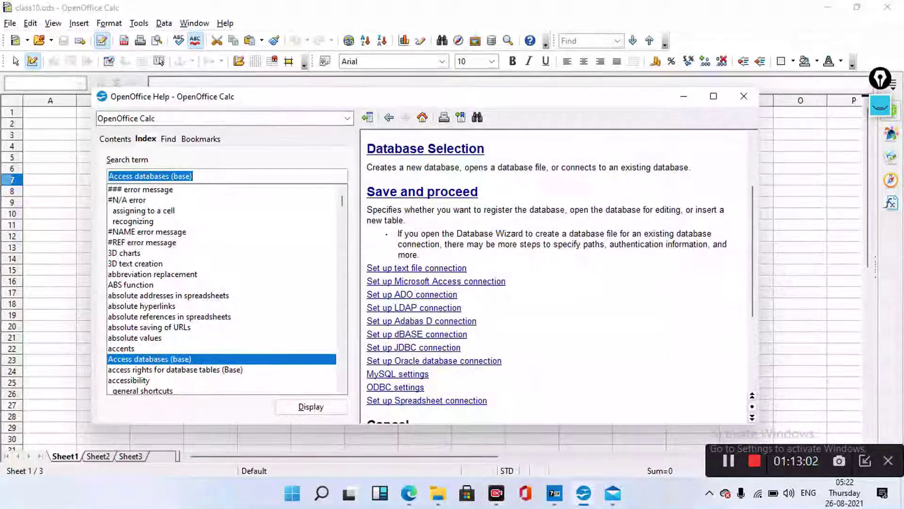
pyautogui.scroll(-3, 558, 276)
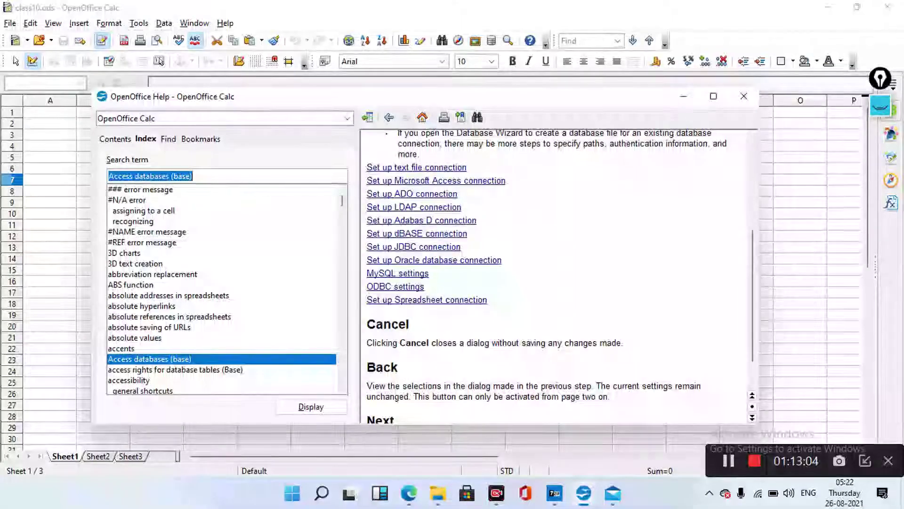
pyautogui.scroll(-1, 558, 276)
pyautogui.scroll(1, 558, 276)
pyautogui.scroll(1, 558, 276)
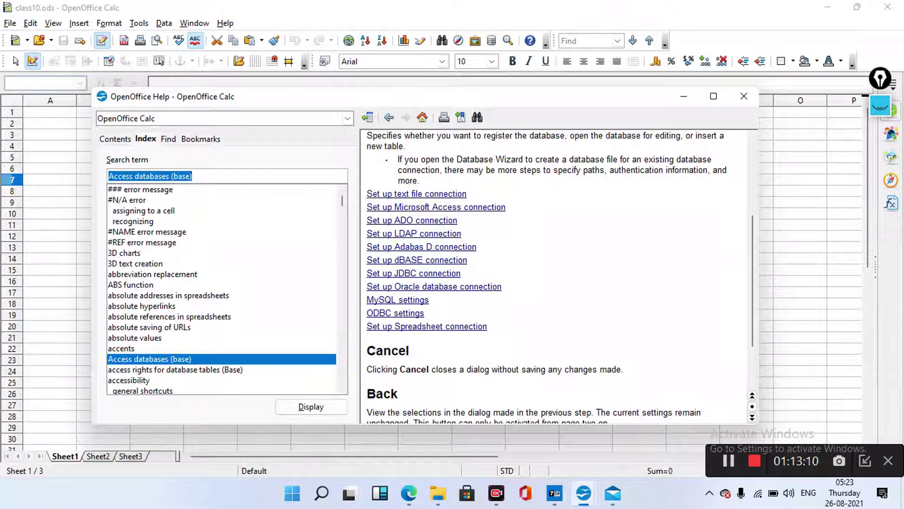
pyautogui.scroll(-3, 221, 290)
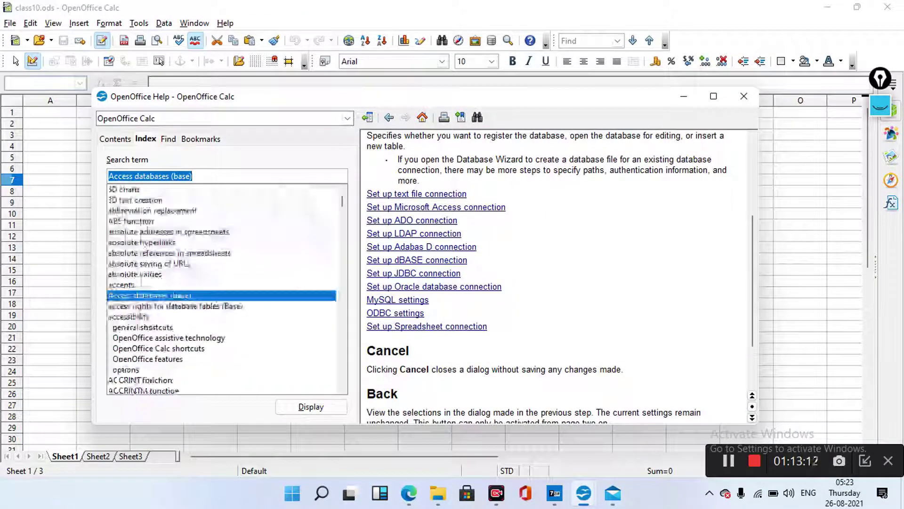
pyautogui.scroll(-2, 221, 290)
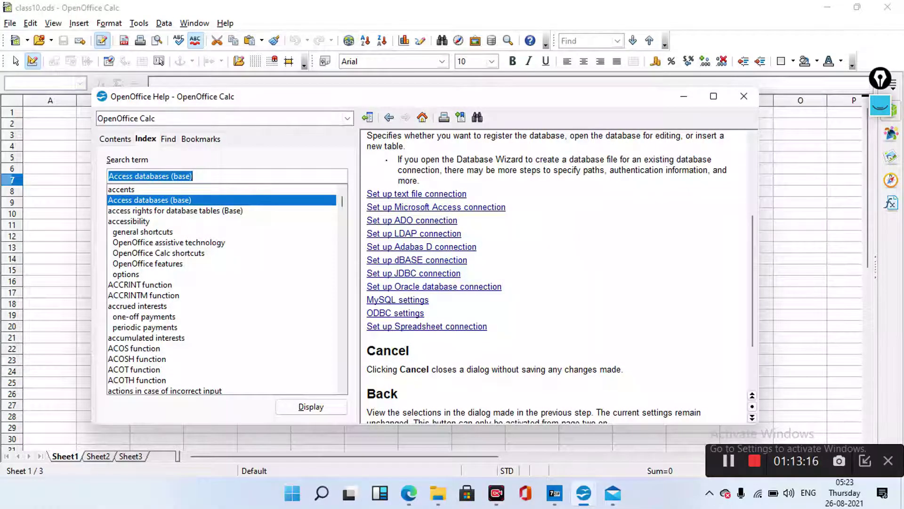
pyautogui.scroll(1, 558, 275)
pyautogui.scroll(-3, 558, 275)
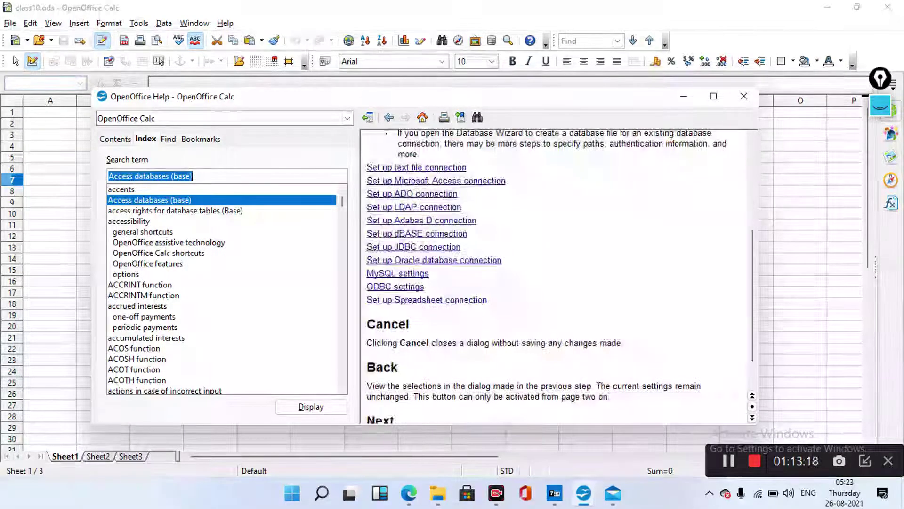
pyautogui.scroll(5, 558, 276)
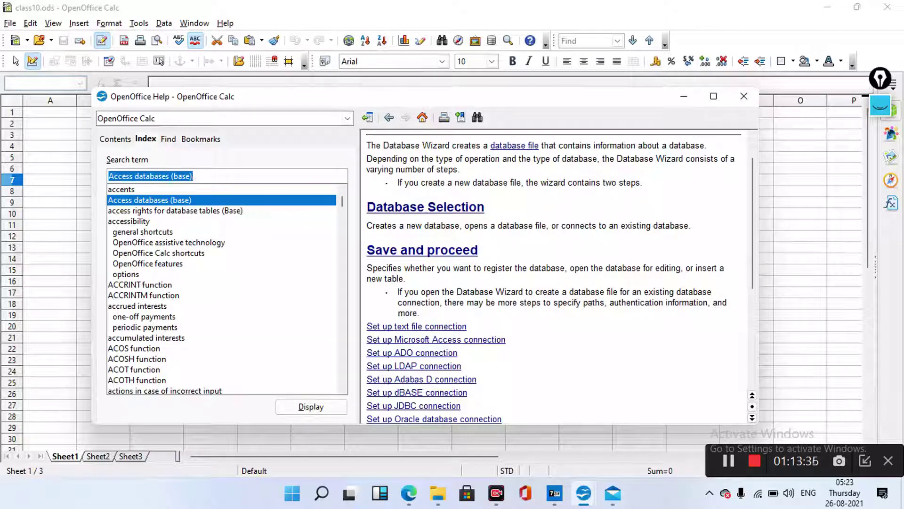
pyautogui.scroll(-1, 221, 289)
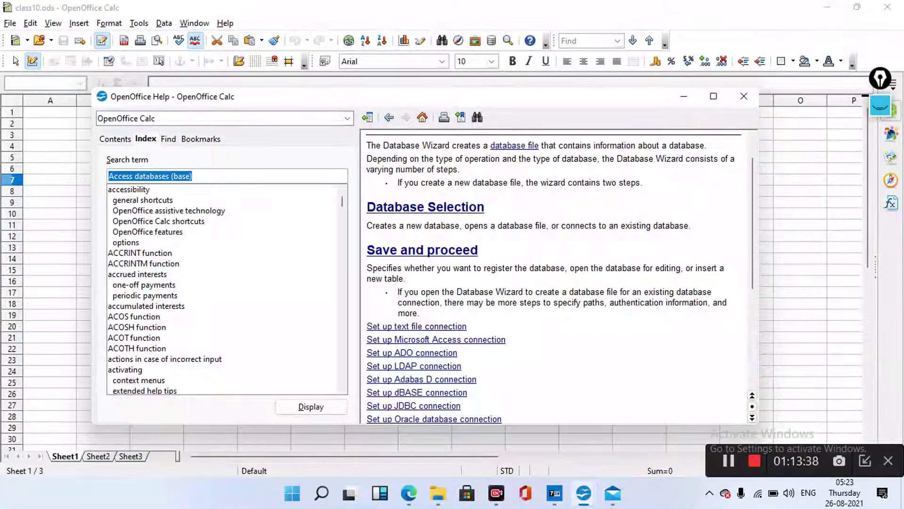
pyautogui.scroll(-1, 226, 290)
pyautogui.scroll(-1, 226, 290)
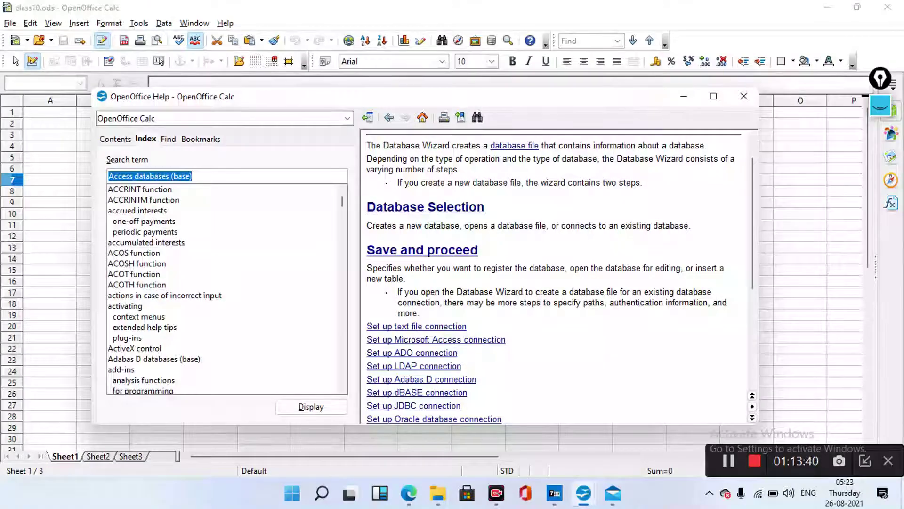
pyautogui.scroll(-2, 226, 289)
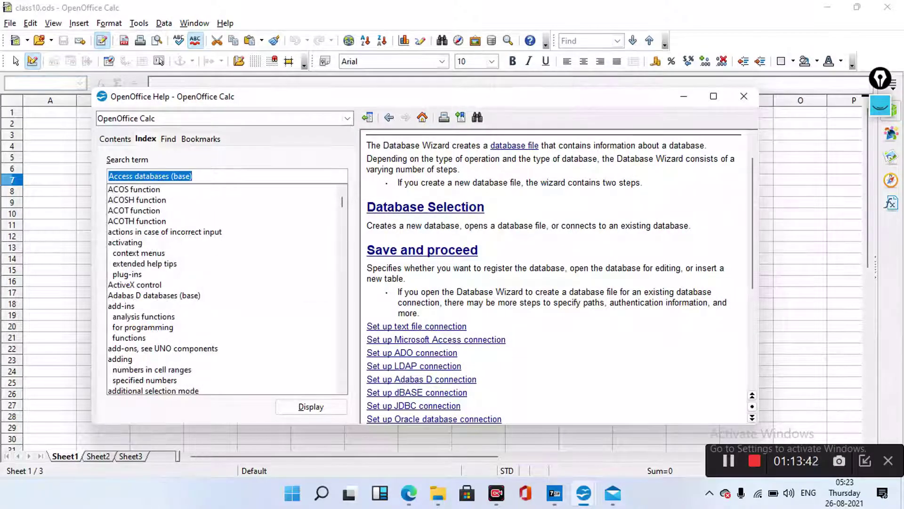
pyautogui.scroll(-2, 226, 290)
pyautogui.scroll(-6, 226, 290)
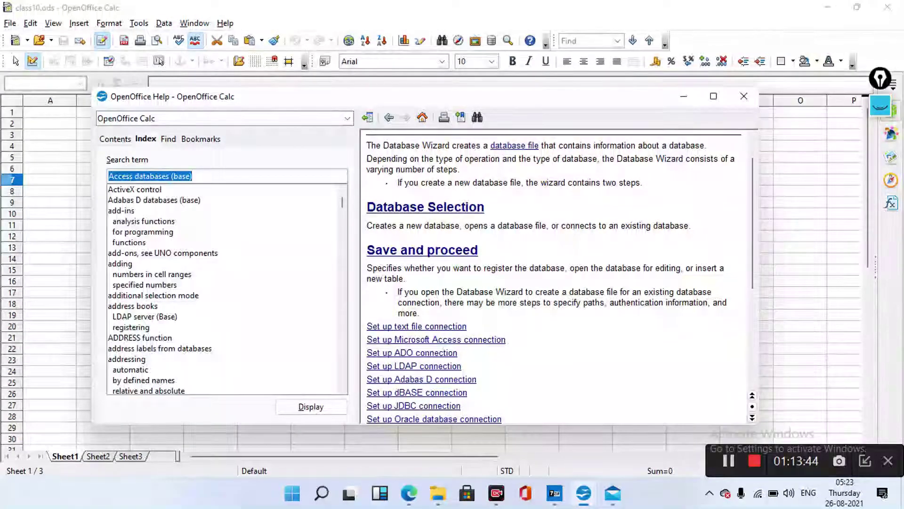
pyautogui.scroll(-3, 226, 289)
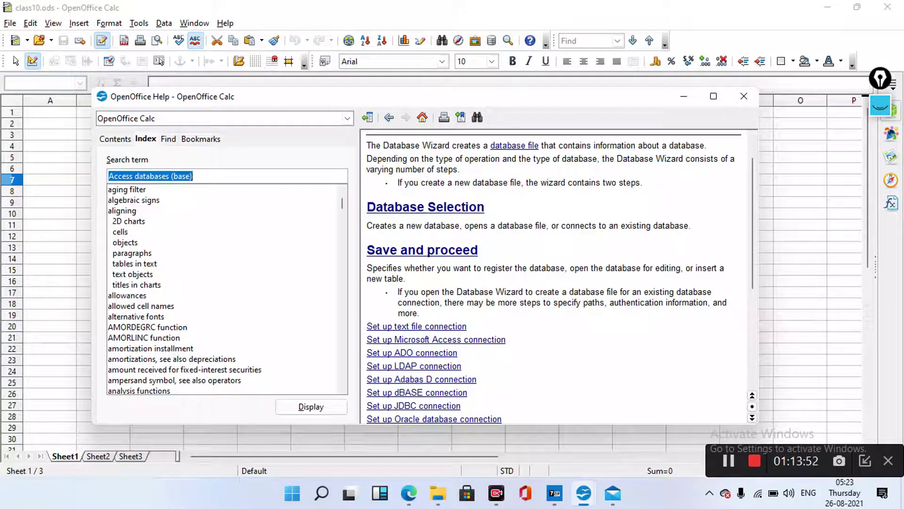
# View the 'aligning > tables in text' help page, then close Help to return to External Data
pyautogui.click(135, 263)
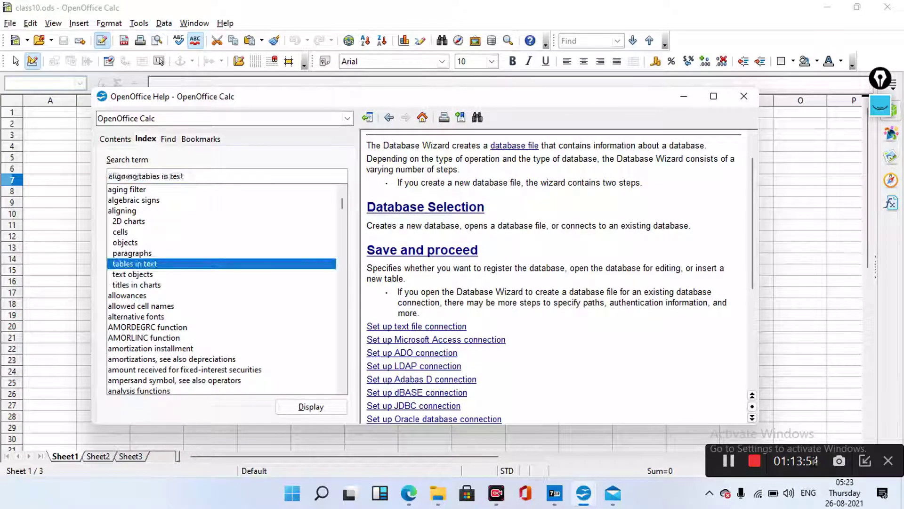
pyautogui.press('Return')
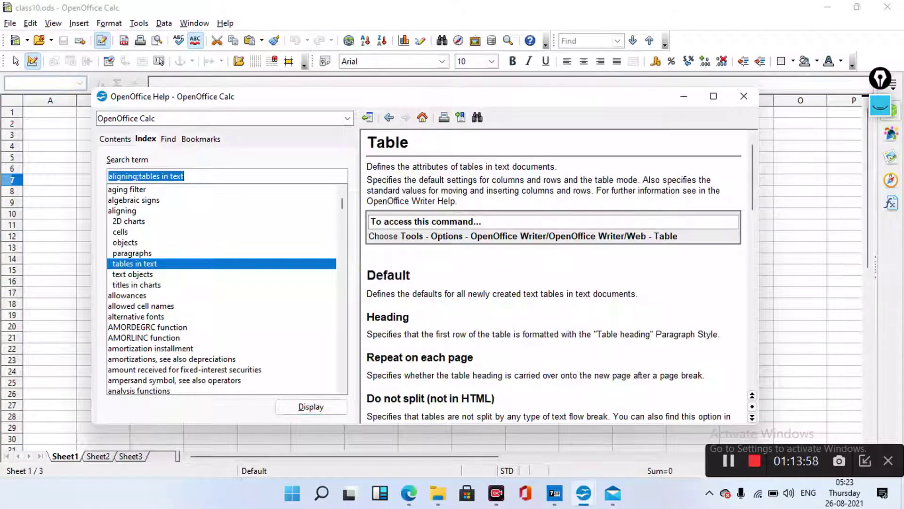
pyautogui.scroll(-5, 556, 273)
pyautogui.scroll(-5, 556, 273)
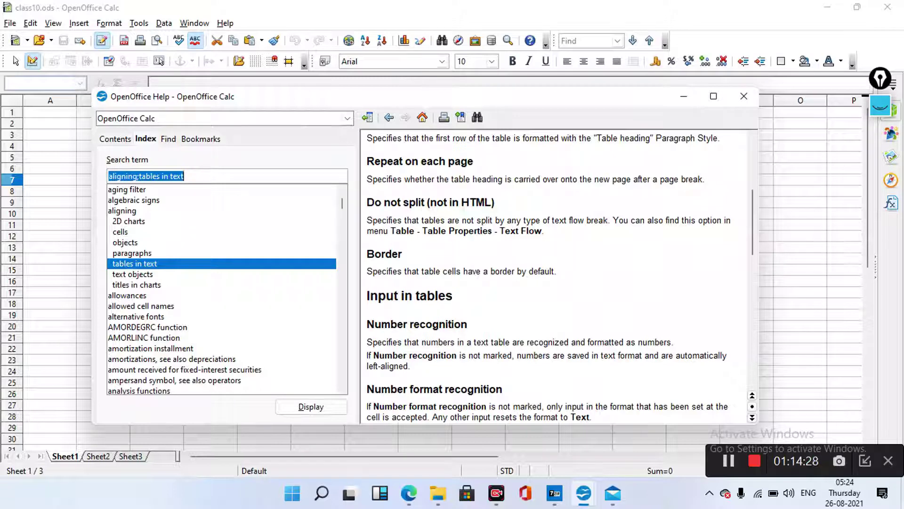
pyautogui.hotkey('alt', 'F4')
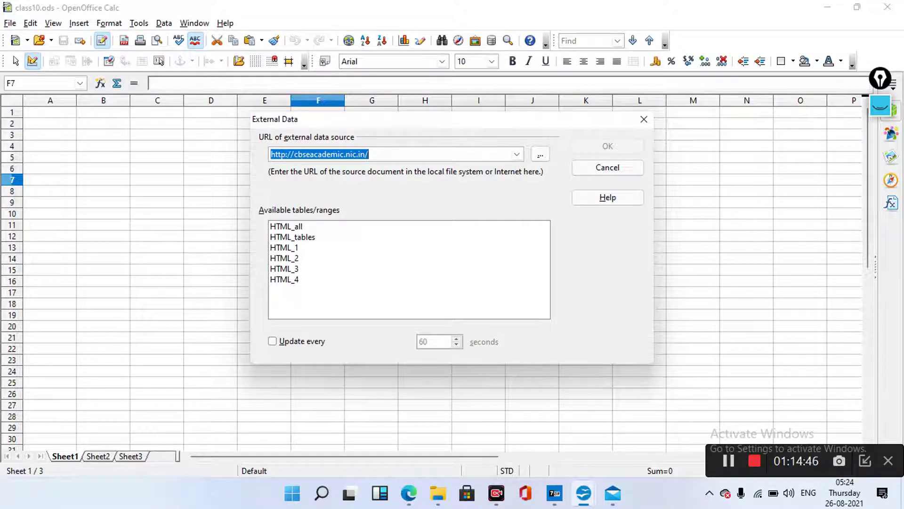
# Link the HTML_1 table with updates every 2 seconds and confirm updating all links
pyautogui.click(284, 247)
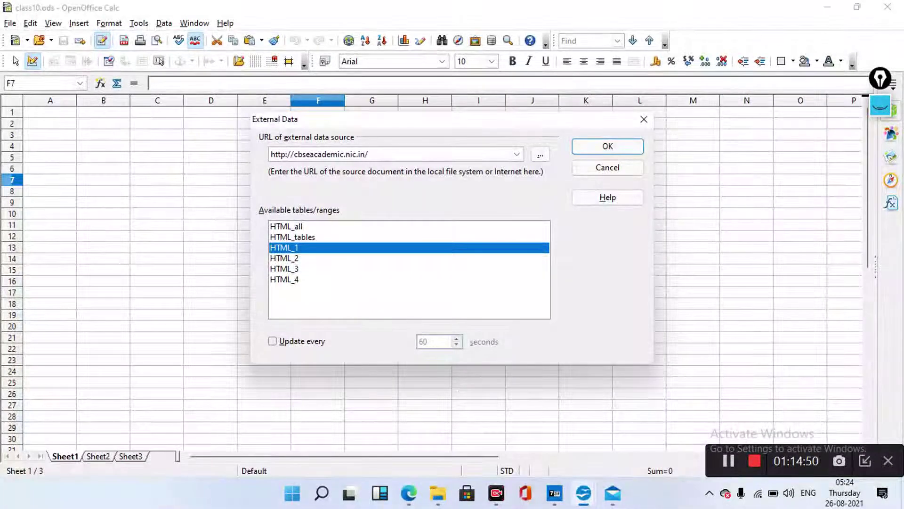
pyautogui.hotkey('alt', 'u')
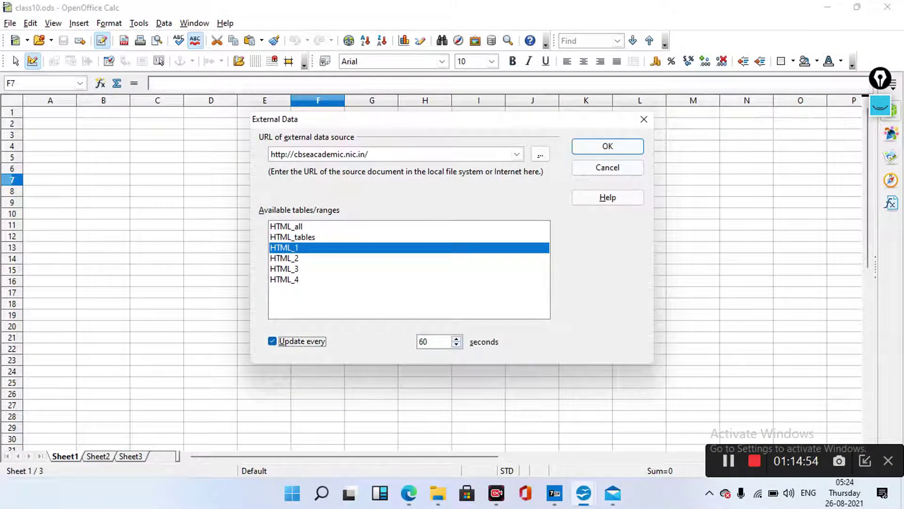
pyautogui.press('Tab')
pyautogui.write('2')
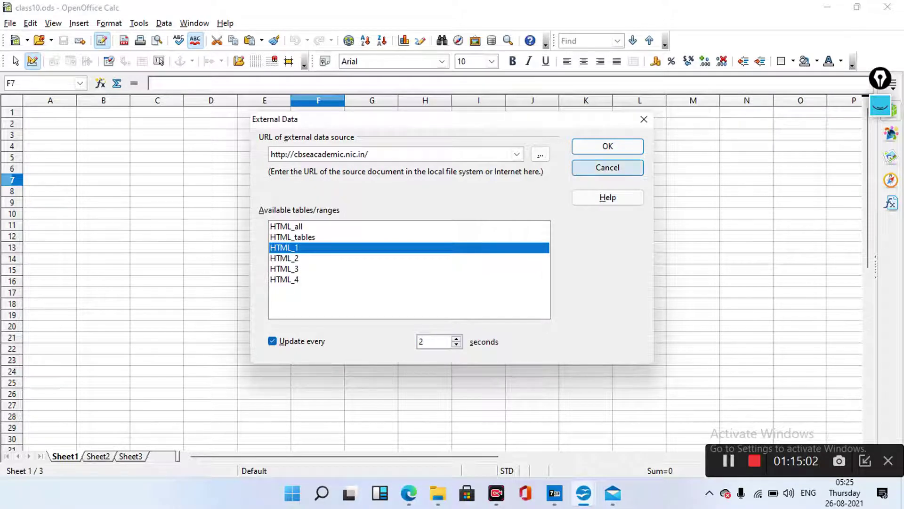
pyautogui.click(607, 146)
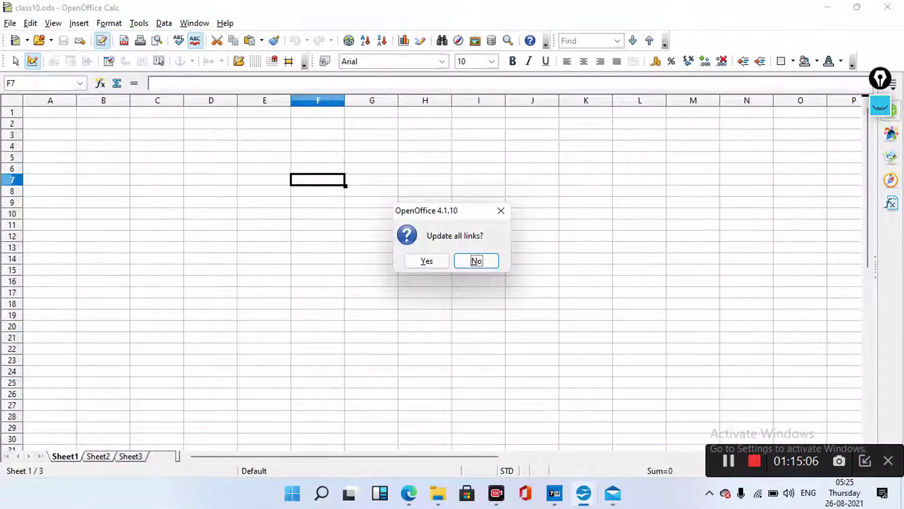
pyautogui.press('Return')
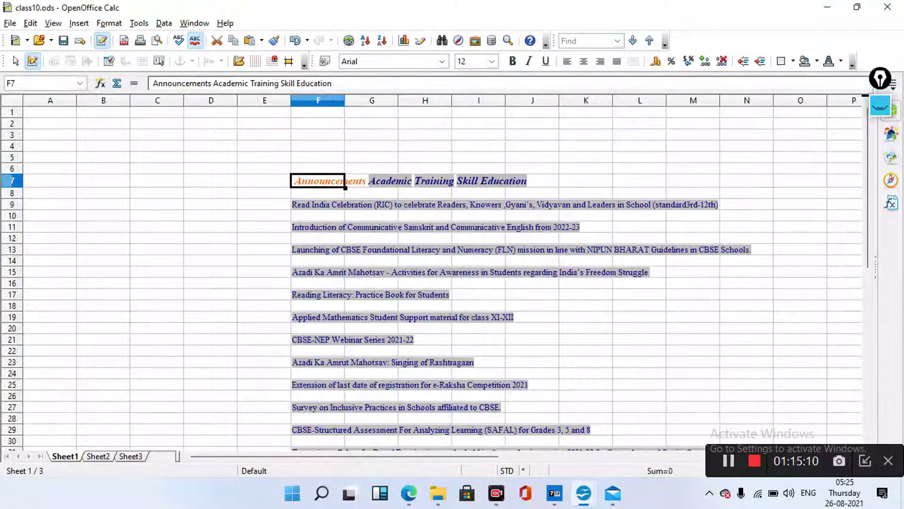
pyautogui.scroll(-1, 433, 292)
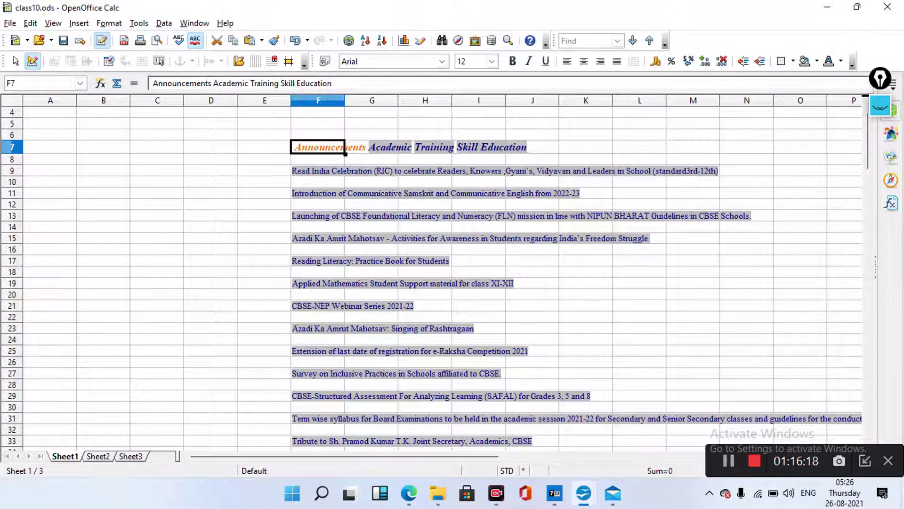
# Move from the Sheet1 announcements to the blank Sheet2 of class10.ods
pyautogui.hotkey('ctrl', 'pagedown')
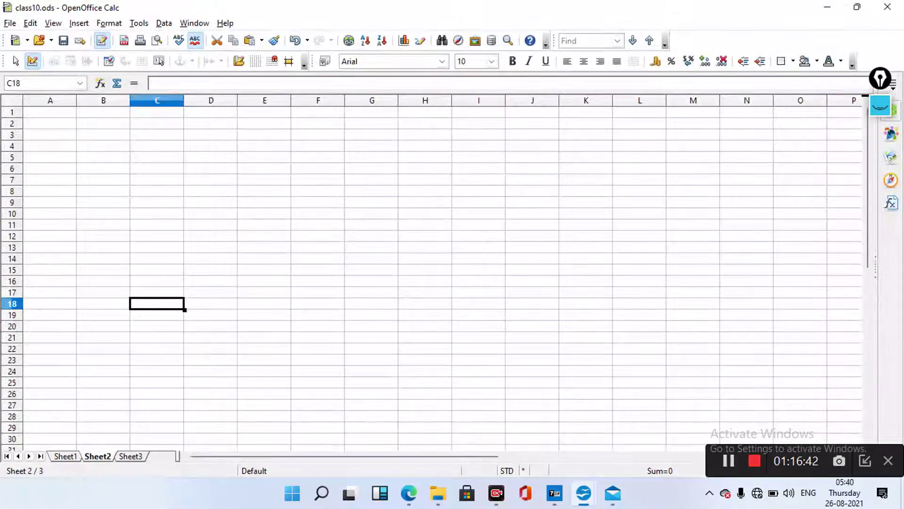
# Bring the Link Data.odp presentation forward, showing slide 22 on linking external data
pyautogui.moveTo(584, 493)
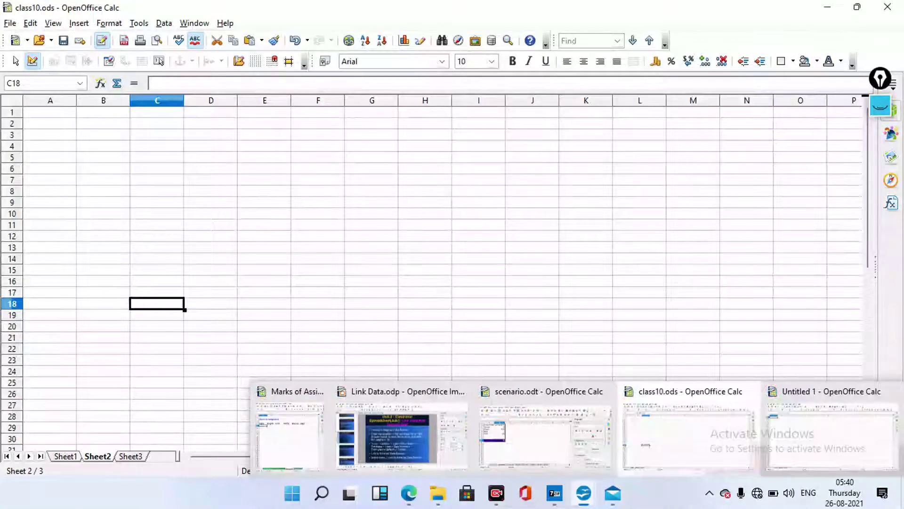
pyautogui.click(545, 435)
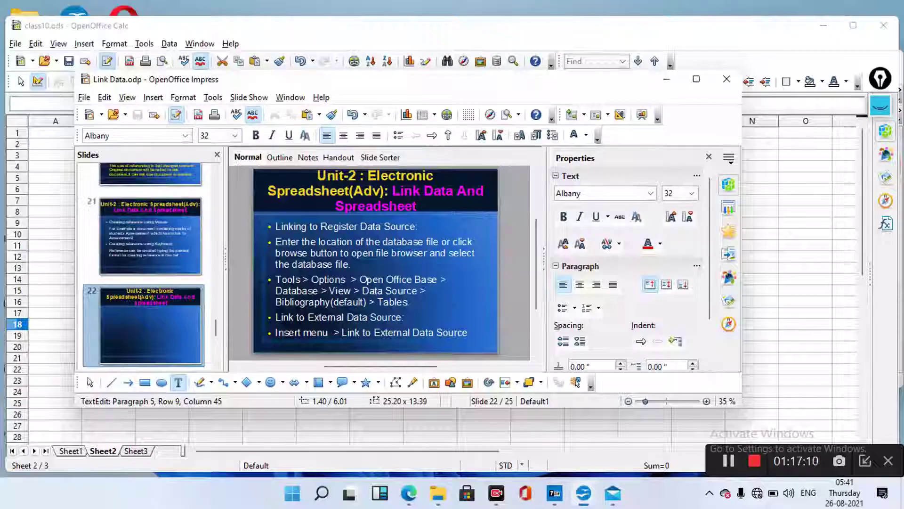
# Bring the scenario.odt spreadsheet forward on its scenario4 Samsung S5 phone-spec sheet
pyautogui.moveTo(584, 493)
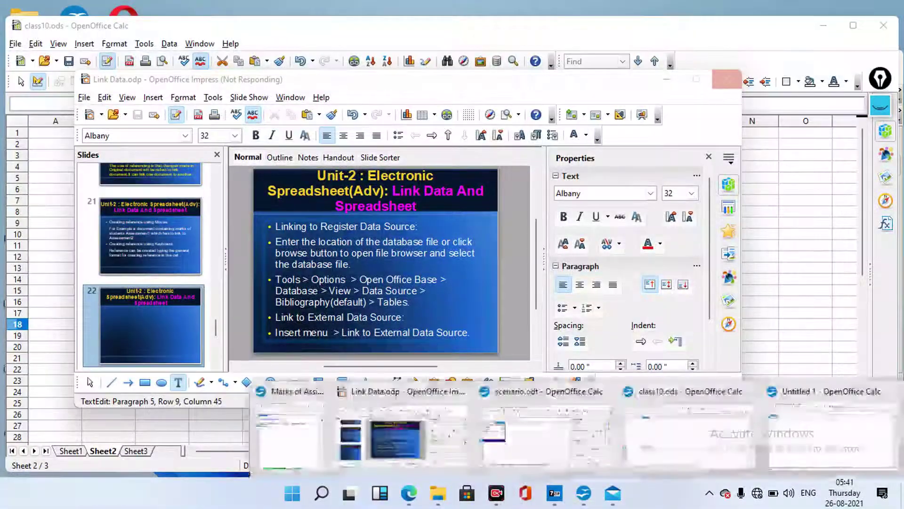
pyautogui.click(417, 431)
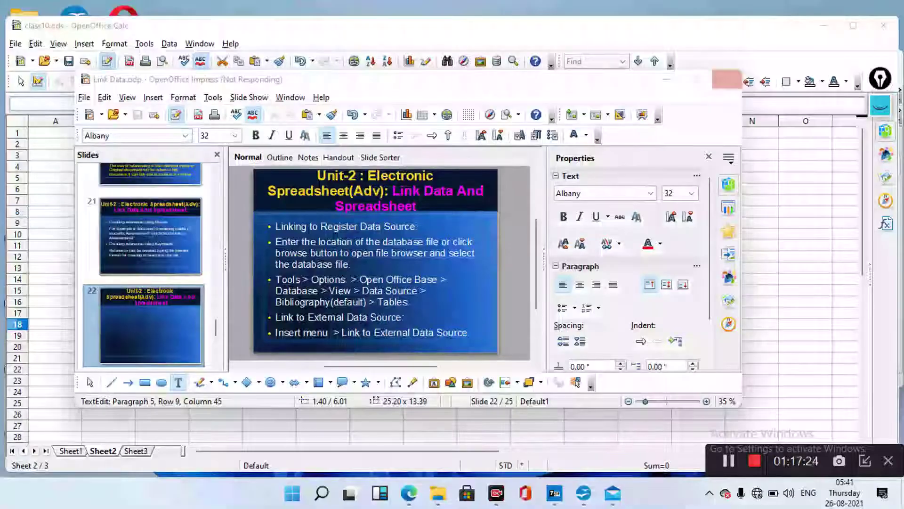
pyautogui.hotkey('alt', 'Tab')
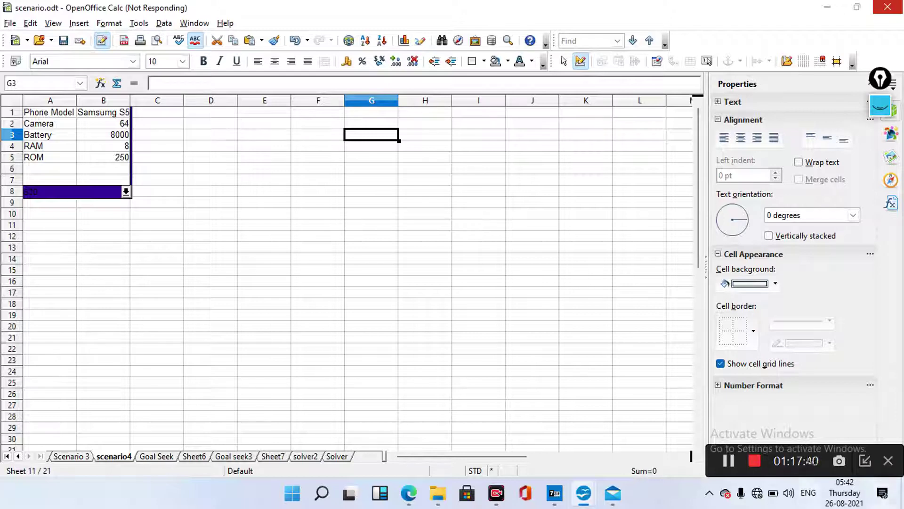
# Activate the scenario.odt spreadsheet window by clicking into it
pyautogui.click(371, 438)
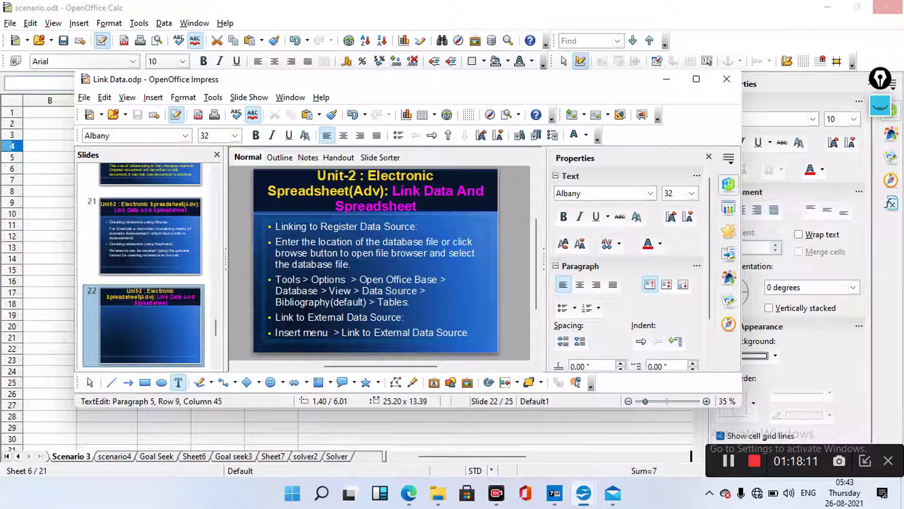
# Switch from the slides back to scenario.odt on the Scenario 3 sheet
pyautogui.hotkey('alt', 'Tab')
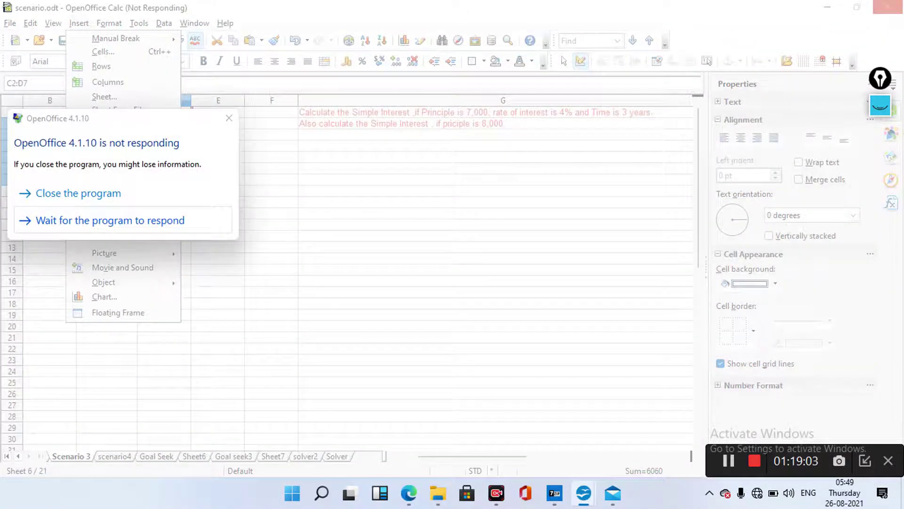
# Wait for Calc to recover, then open Define Names for range $C$2:$D$7
pyautogui.click(110, 220)
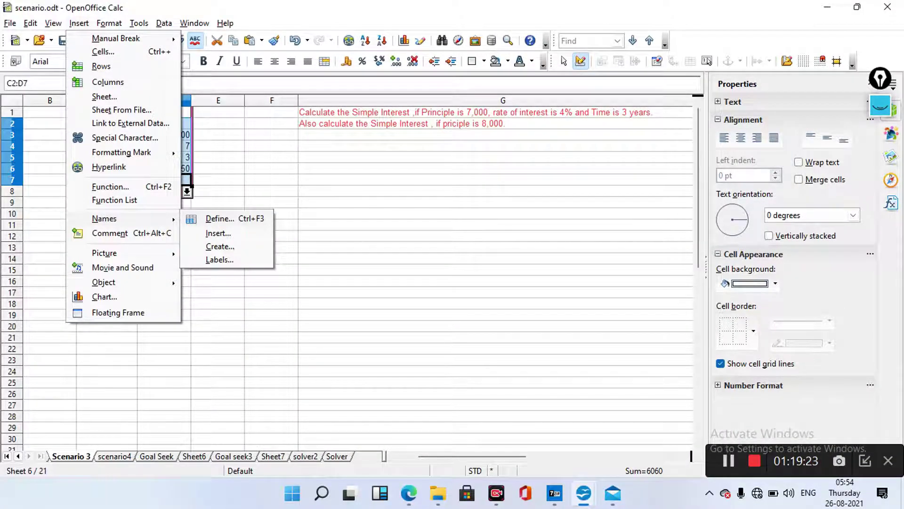
pyautogui.hotkey('ctrl', 'F3')
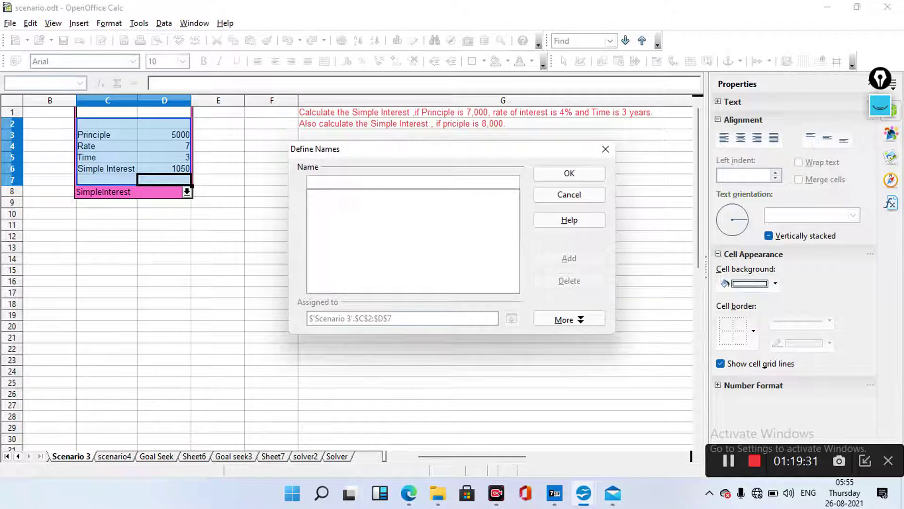
# Enter PricipleRange as the name for $C$2:$D$7 and add it
pyautogui.write('P')
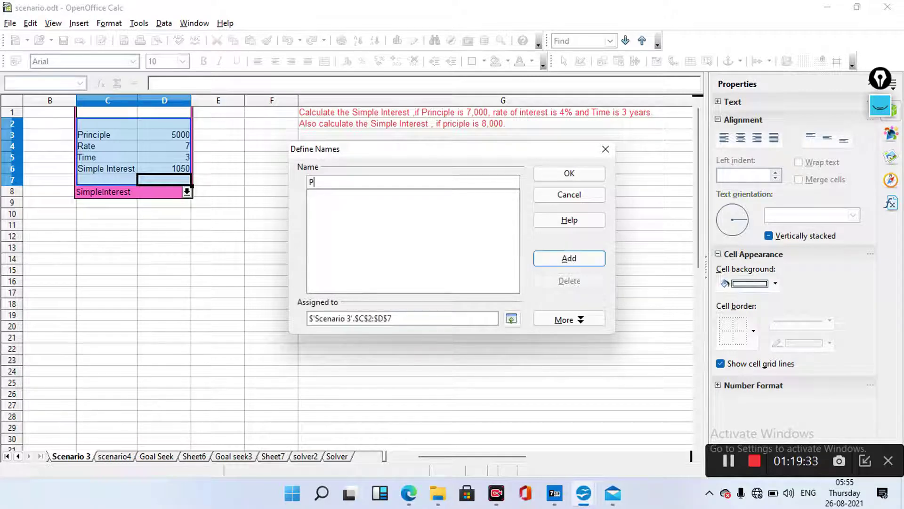
pyautogui.write('ricipleRange')
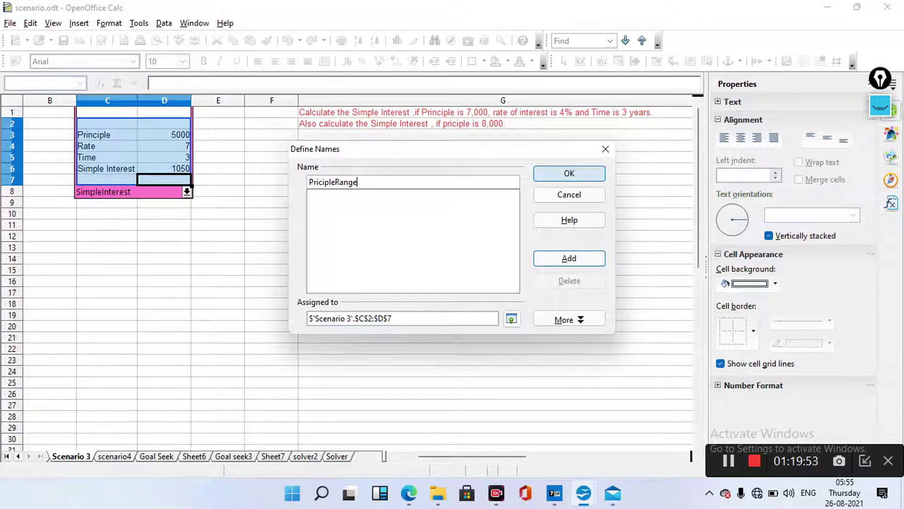
pyautogui.press('Return')
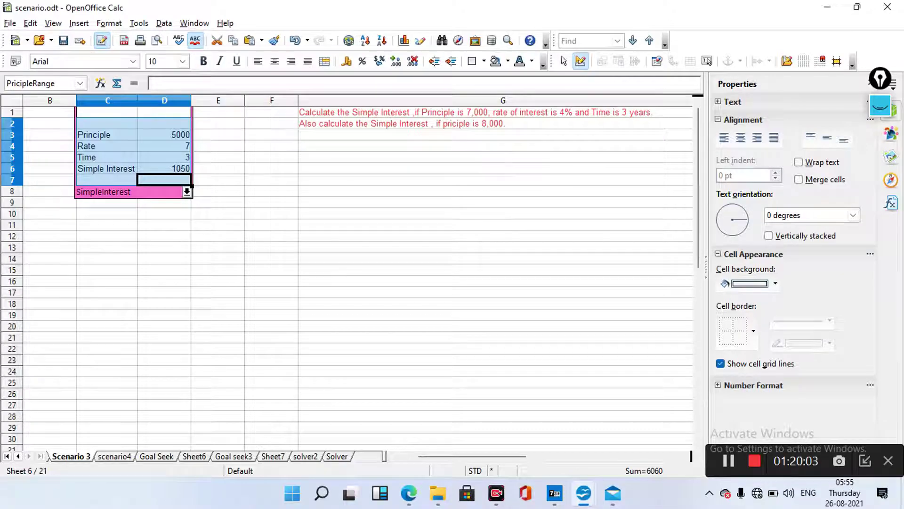
# Apply the SimpleInterest2 scenario and select cells C2:D6
pyautogui.click(187, 192)
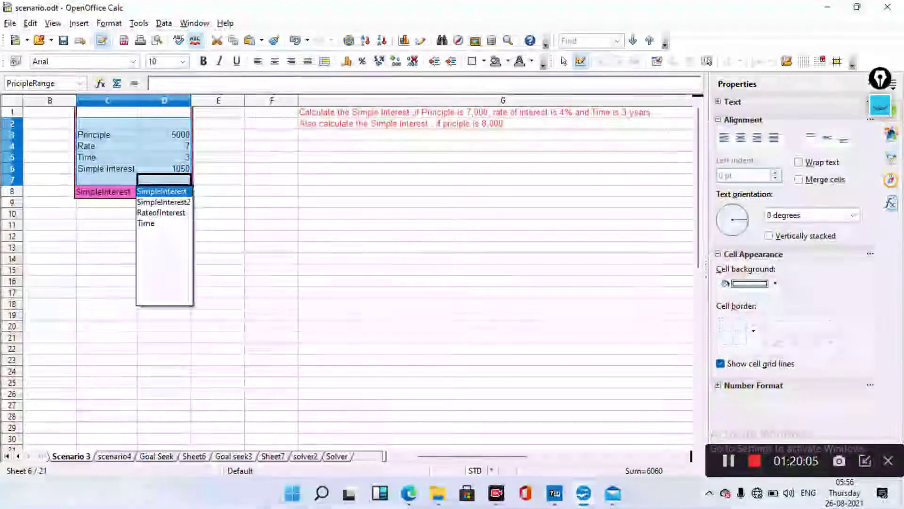
pyautogui.click(164, 202)
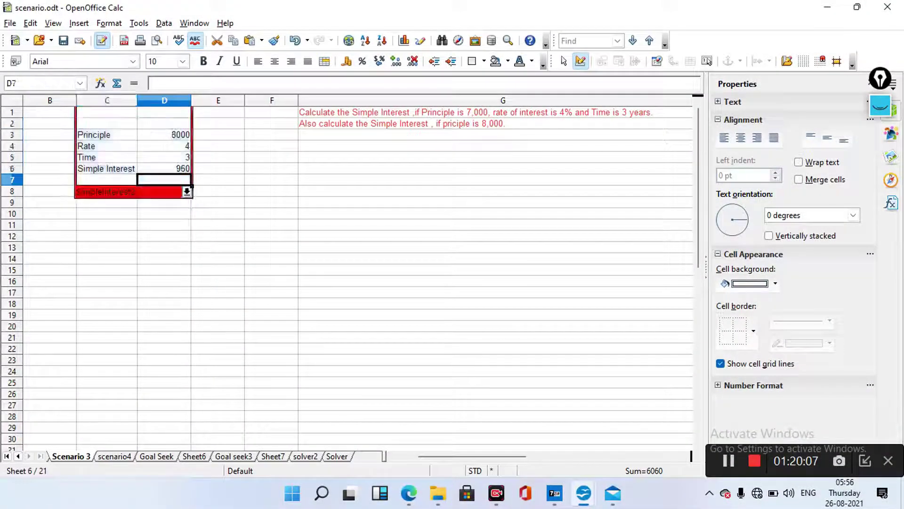
pyautogui.moveTo(107, 123); pyautogui.dragTo(164, 168)
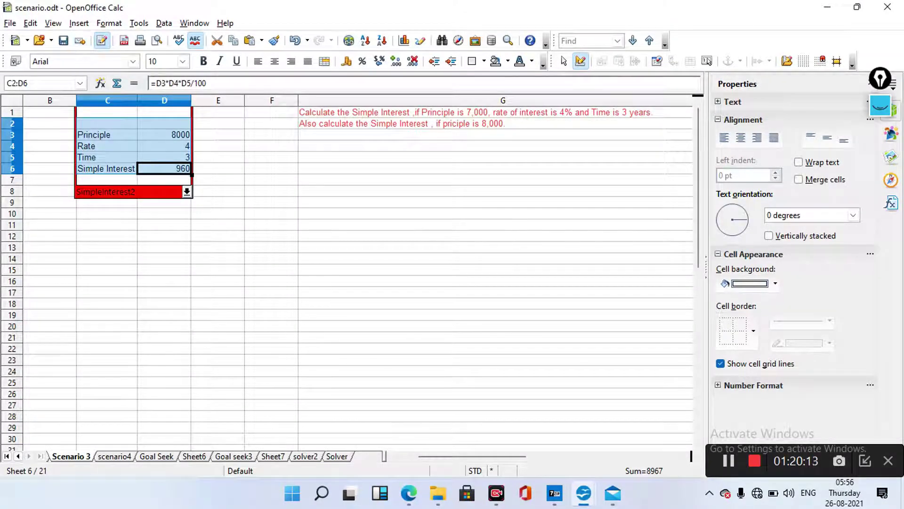
# Define the range name SimpleInterest for $C$2:$D$6
pyautogui.hotkey('alt', 'i')
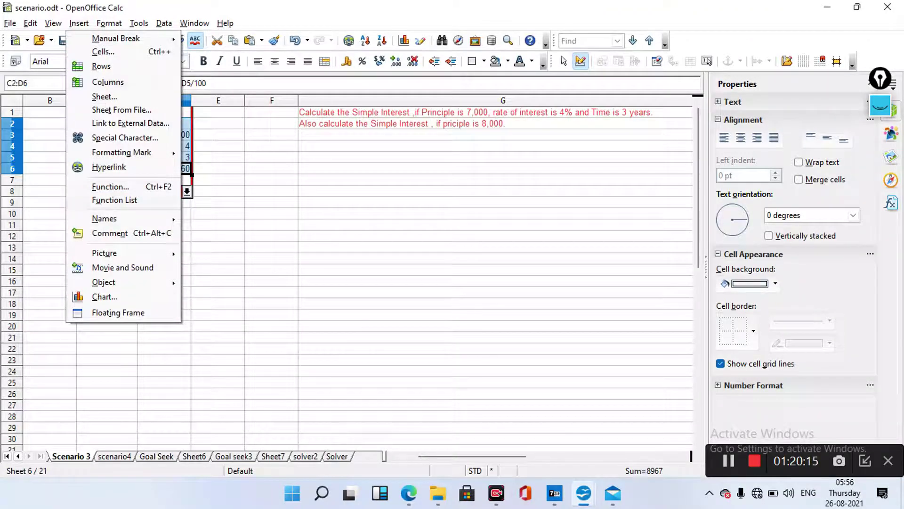
pyautogui.press('n')
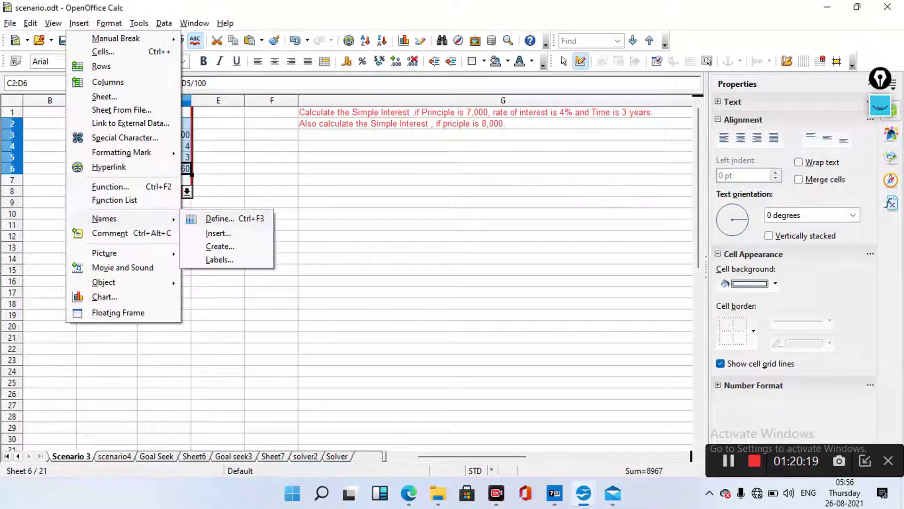
pyautogui.press('d')
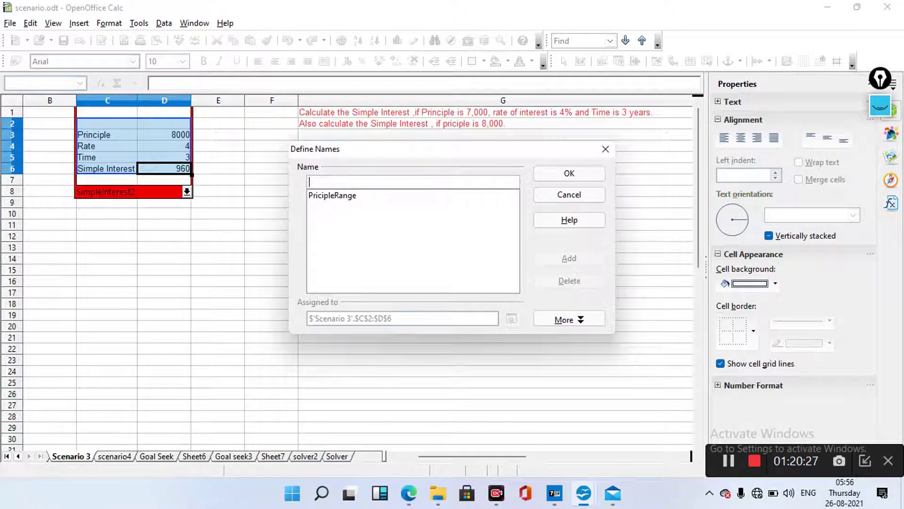
pyautogui.write('S')
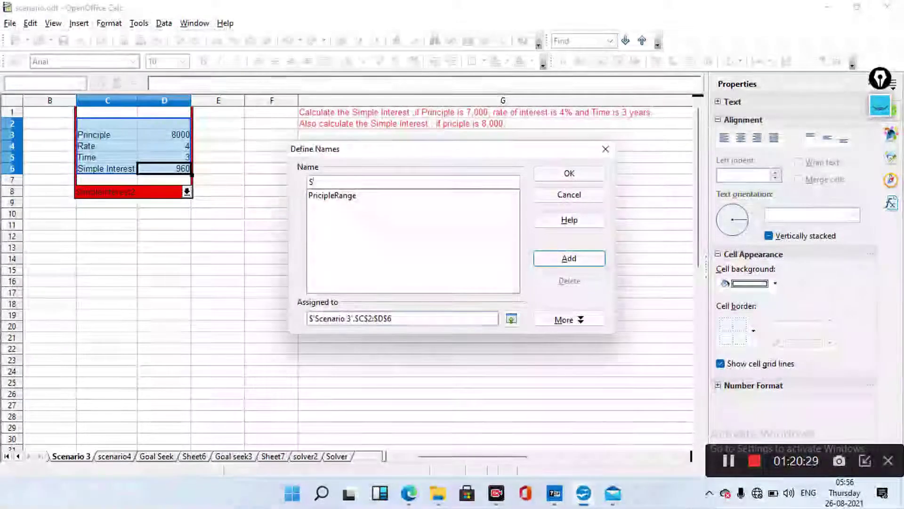
pyautogui.write('imple')
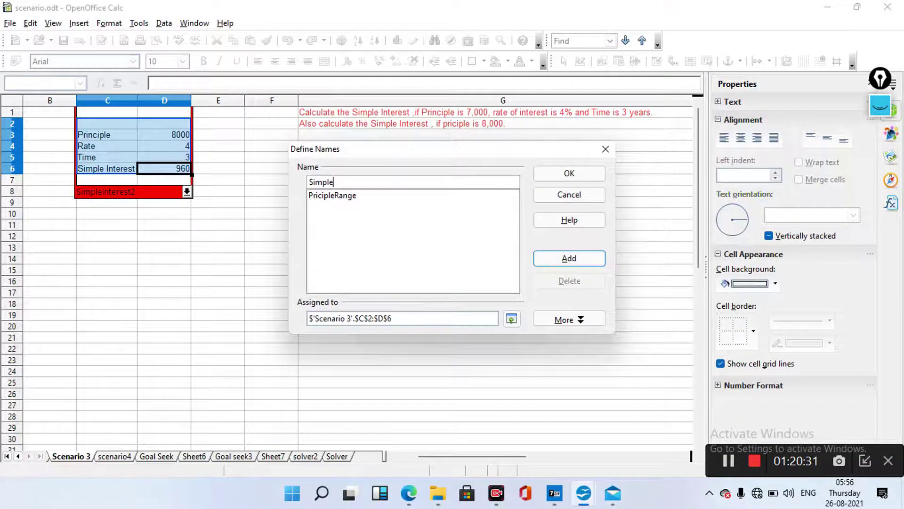
pyautogui.write('Interest')
pyautogui.click(549, 177)
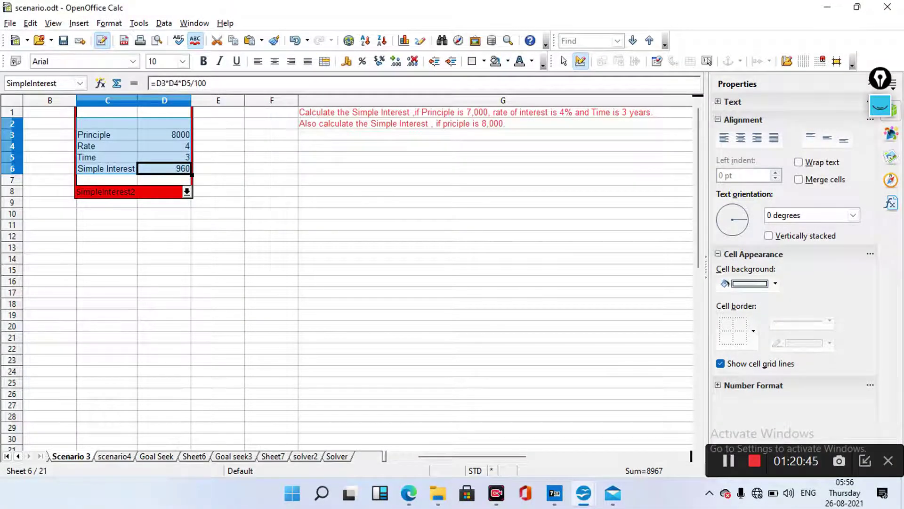
# On the scenario4 sheet, name the phone table A1:B5 'Models'
pyautogui.hotkey('ctrl', 'pagedown')
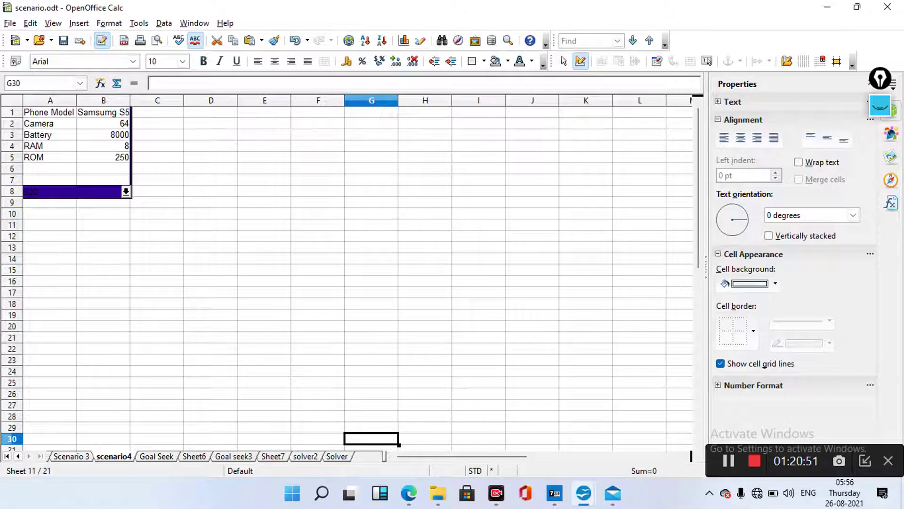
pyautogui.hotkey('ctrl', 'Home')
pyautogui.hotkey('shift', 'Down')
pyautogui.hotkey('shift', 'Down')
pyautogui.hotkey('shift', 'Right')
pyautogui.hotkey('shift', 'Down')
pyautogui.hotkey('shift', 'Down')
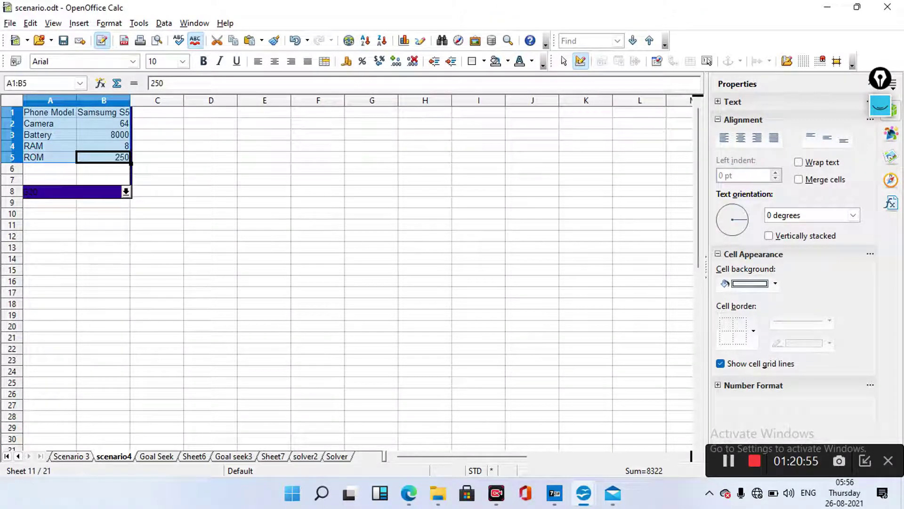
pyautogui.hotkey('alt', 'i')
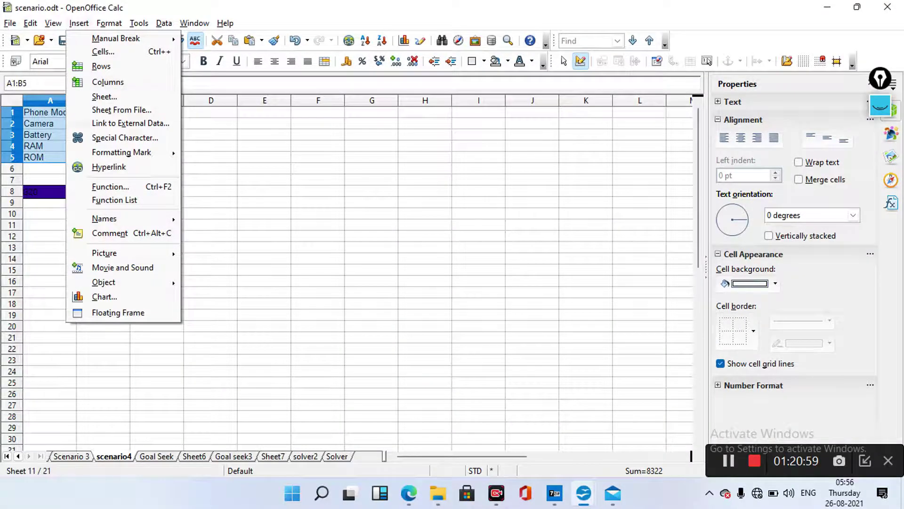
pyautogui.press('n')
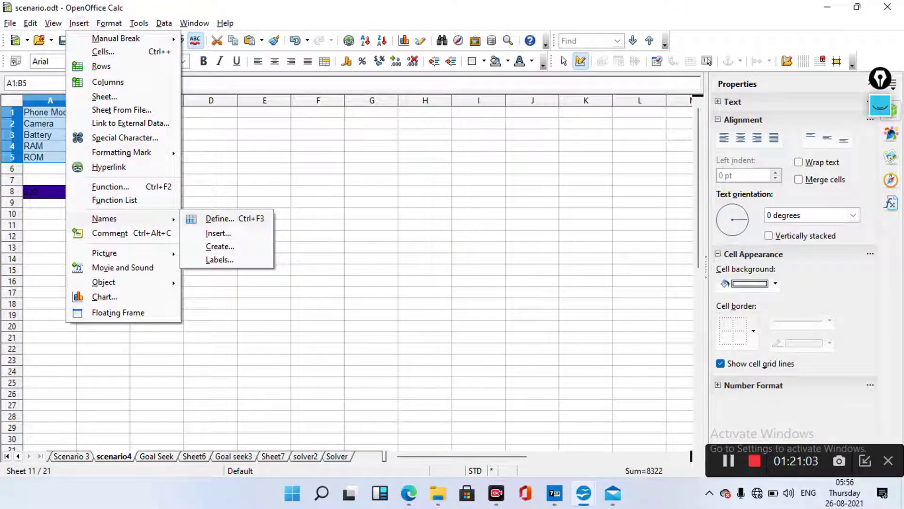
pyautogui.press('d')
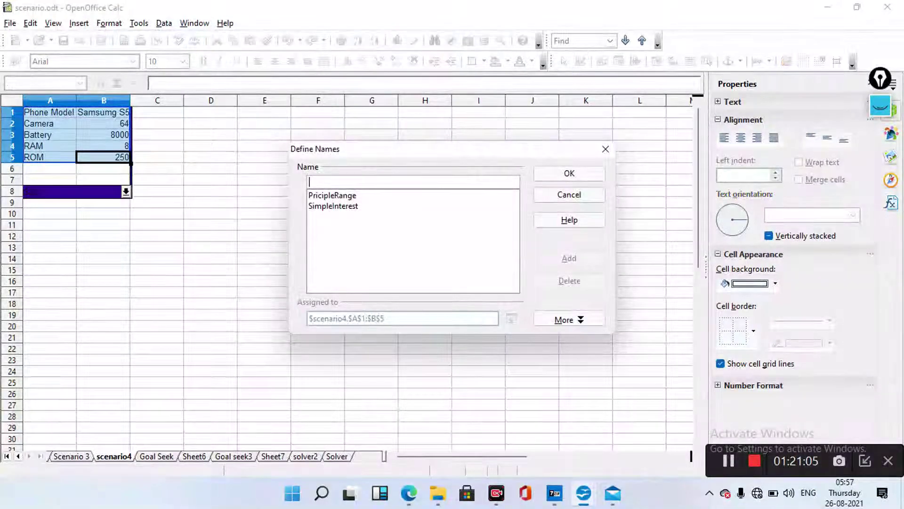
pyautogui.write('M')
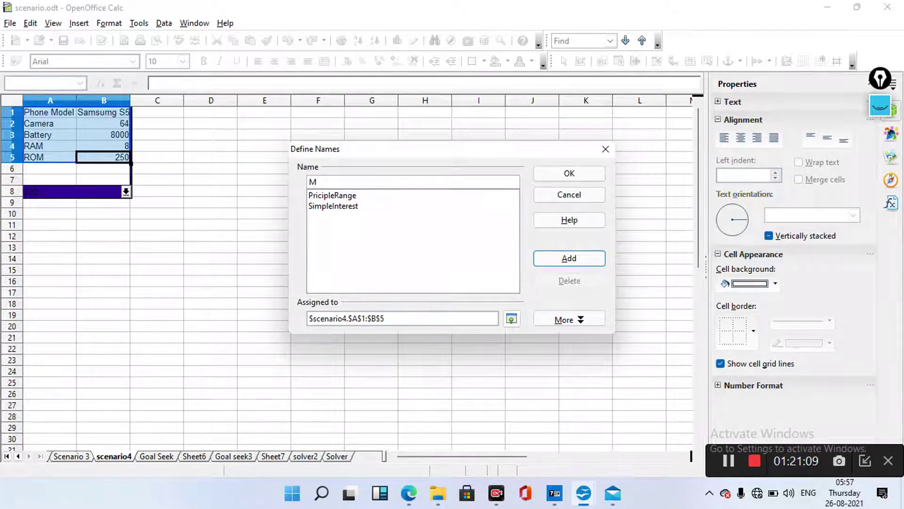
pyautogui.write('odel')
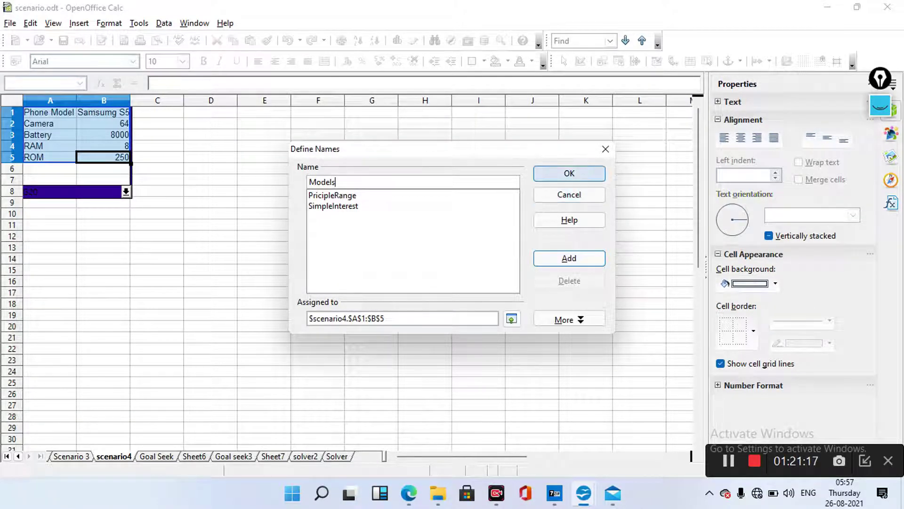
pyautogui.write('s')
pyautogui.press('Return')
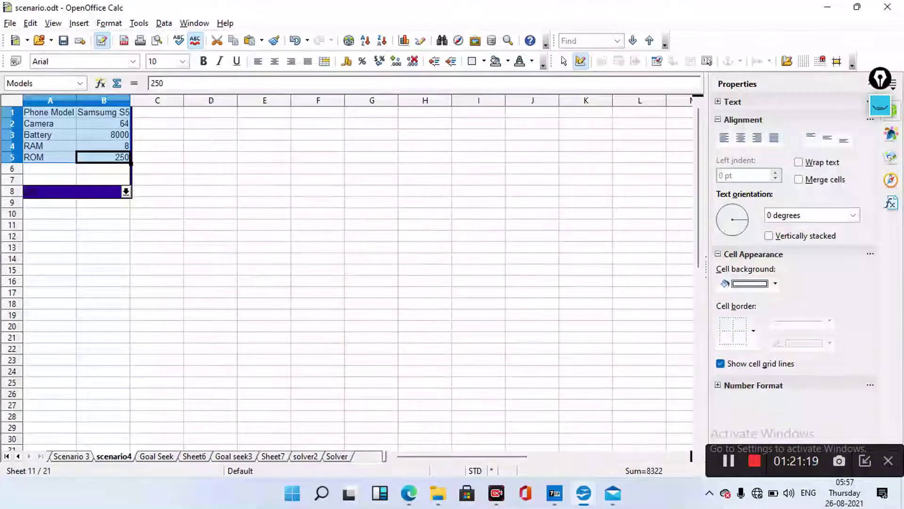
# Switch the A8 scenario list to SamsungS5 and reselect the table A1:B5
pyautogui.hotkey('alt', 'Down')
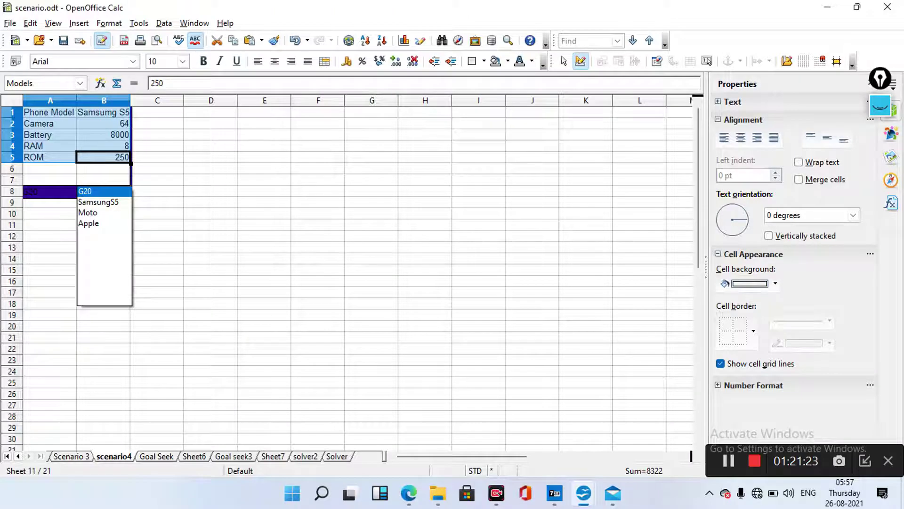
pyautogui.press('Down')
pyautogui.press('Return')
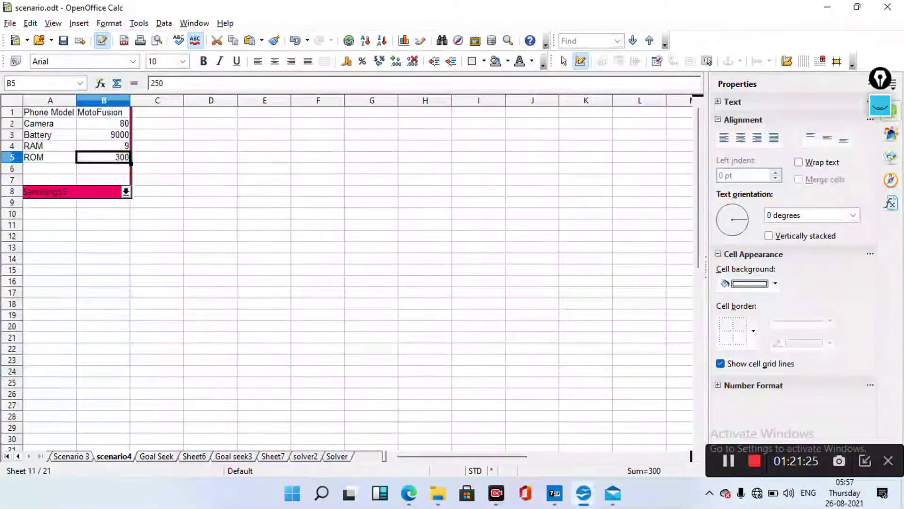
pyautogui.click(49, 111)
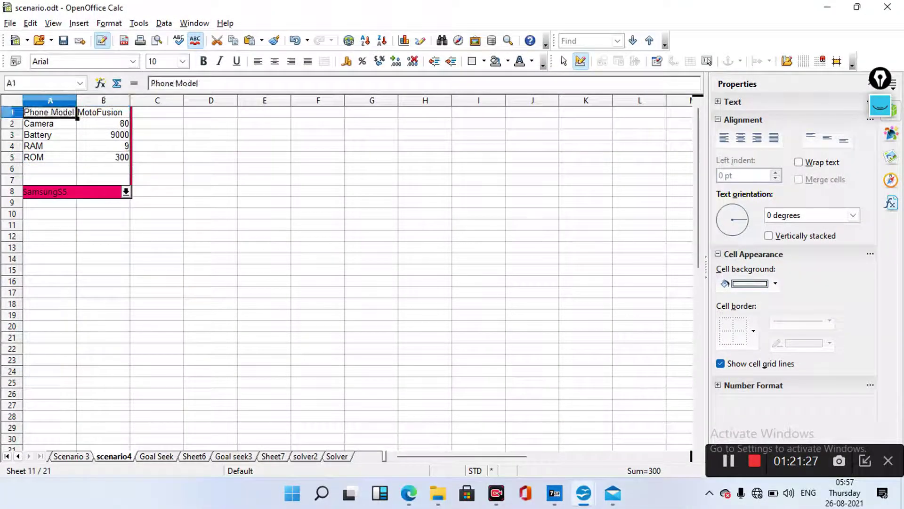
pyautogui.press('F2')
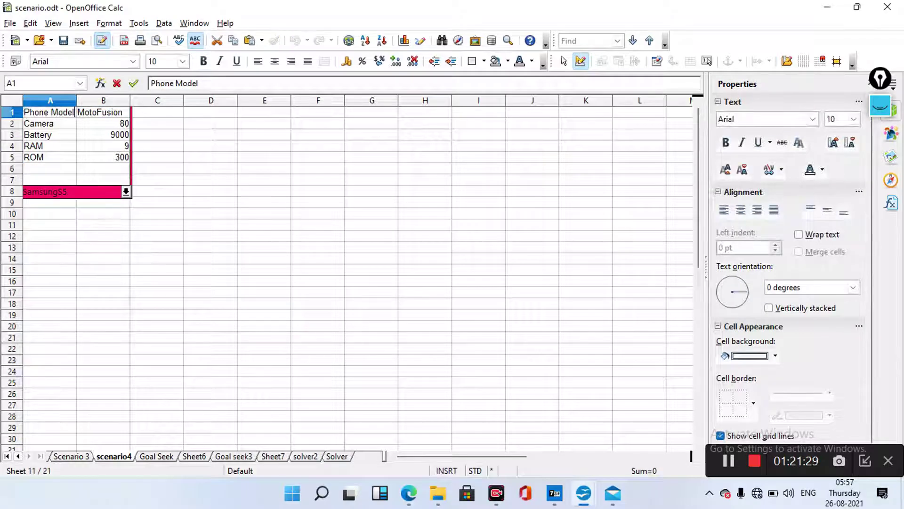
pyautogui.hotkey('shift', 'Home')
pyautogui.press('Return')
pyautogui.press('Up')
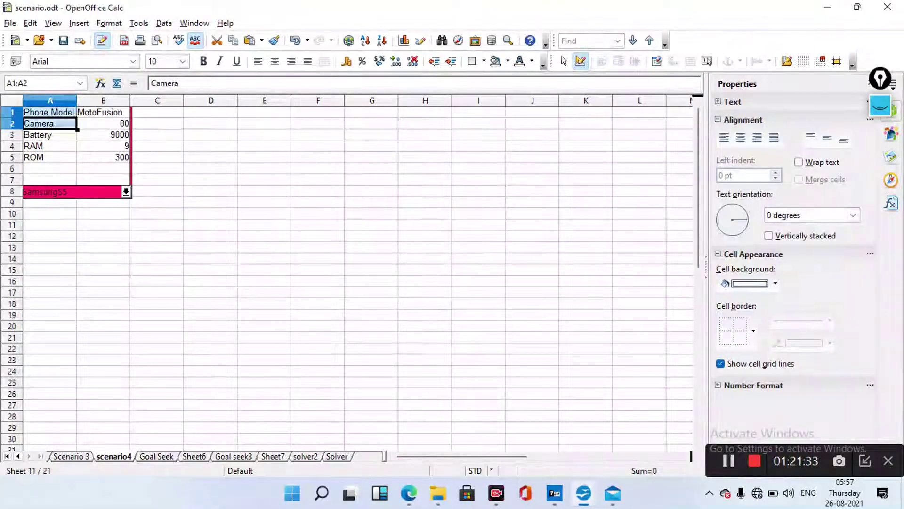
pyautogui.hotkey('shift', 'Right')
pyautogui.hotkey('shift', 'Down')
pyautogui.hotkey('shift', 'Down')
pyautogui.hotkey('shift', 'Down')
pyautogui.hotkey('shift', 'Down')
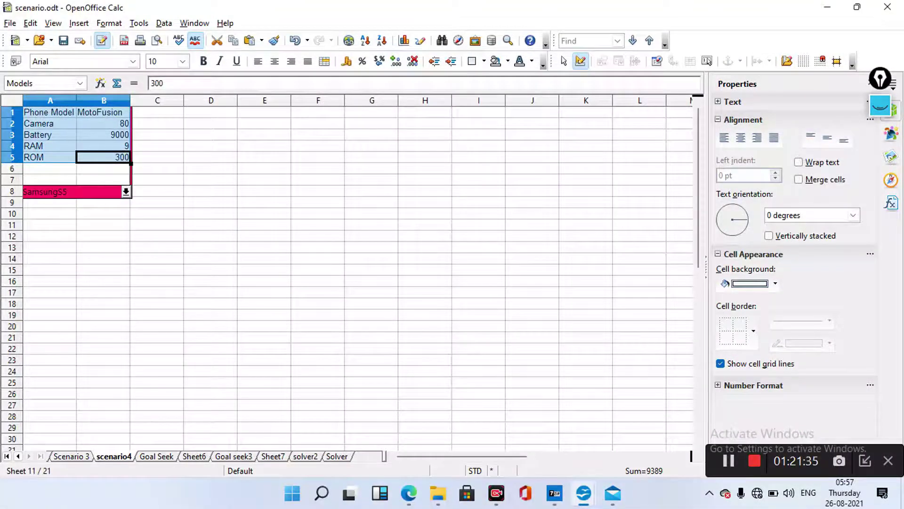
# Add the range name Samsung for A1:B5, then go to the Goal Seek sheet
pyautogui.hotkey('alt', 'i')
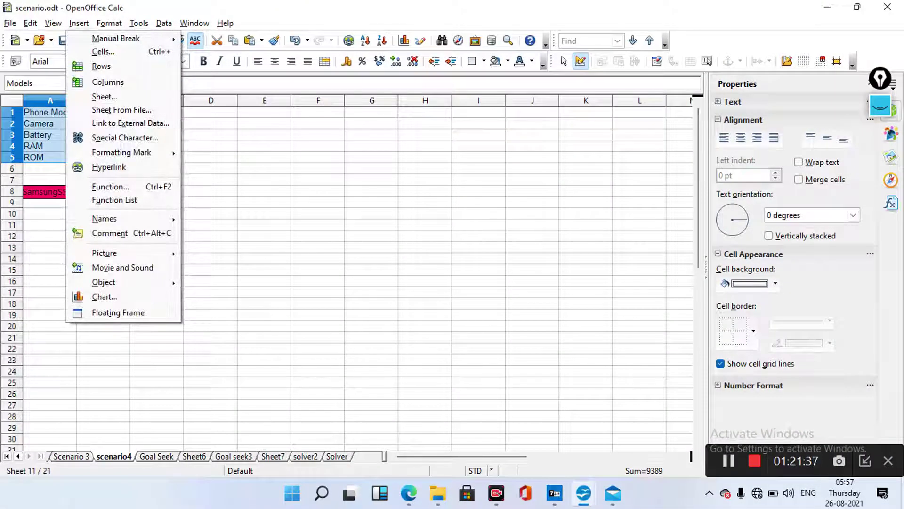
pyautogui.press('n')
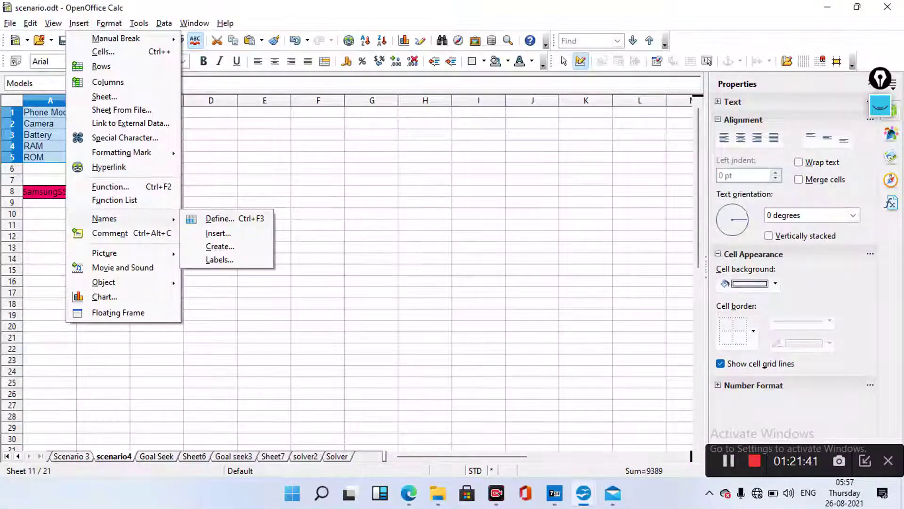
pyautogui.press('d')
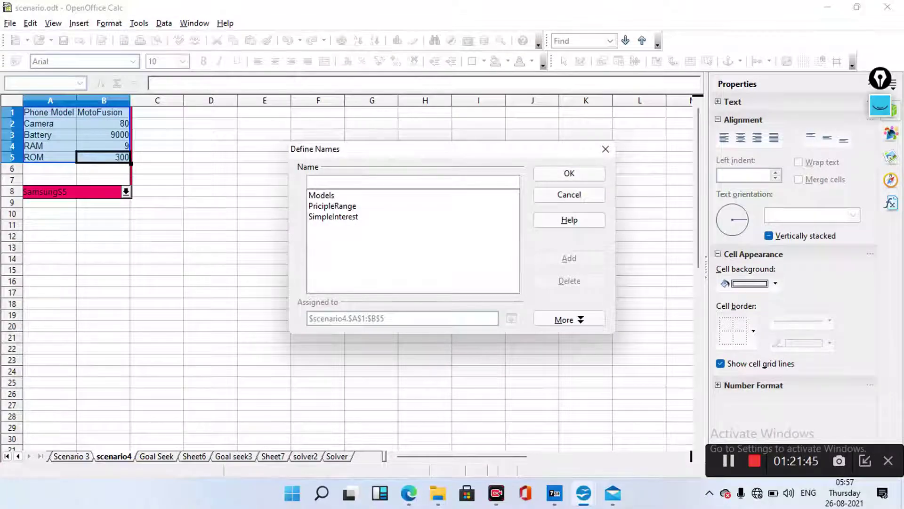
pyautogui.write('Sa')
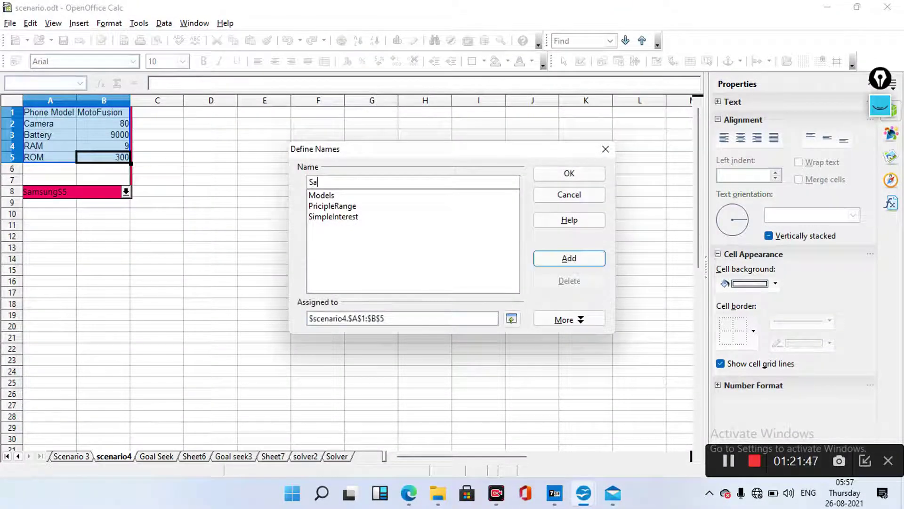
pyautogui.write('msung')
pyautogui.click(570, 173)
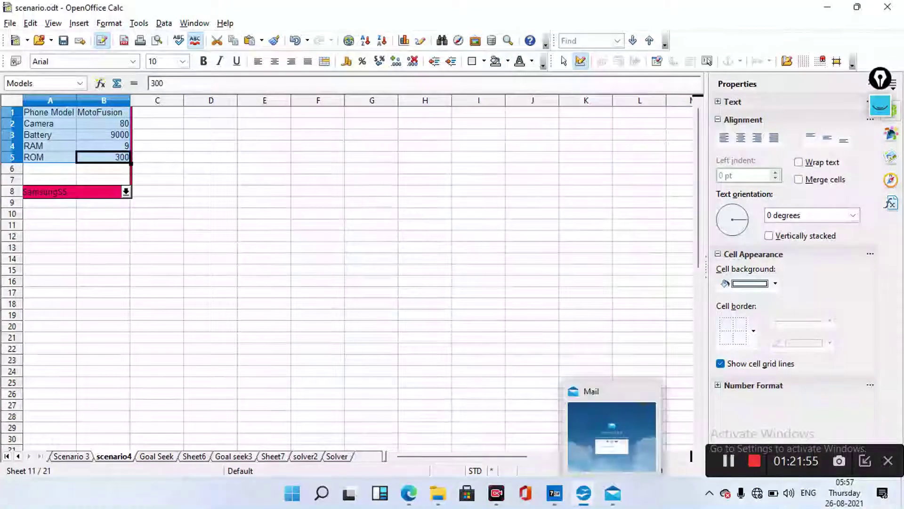
pyautogui.hotkey('ctrl', 'pagedown')
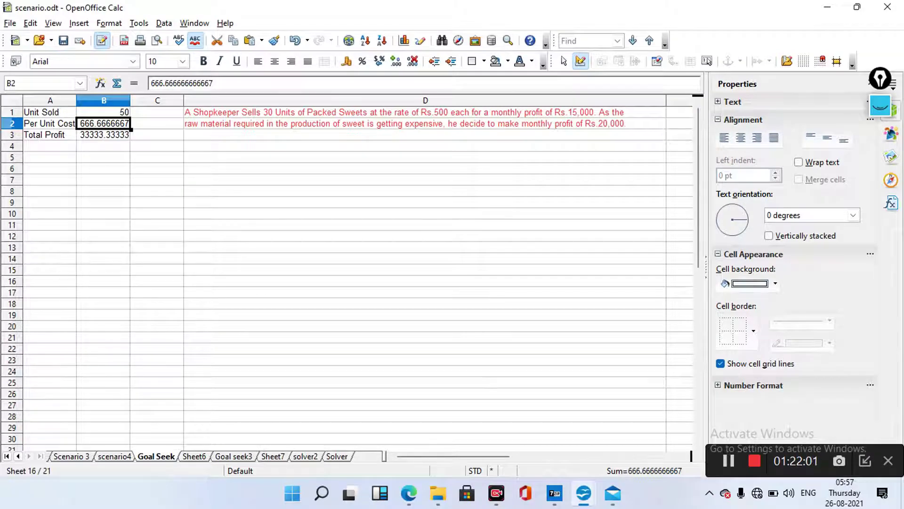
# Select the range A1:B3 on the Goal Seek sheet
pyautogui.hotkey('ctrl', 'Home')
pyautogui.hotkey('shift', 'Down')
pyautogui.hotkey('shift', 'Right')
pyautogui.hotkey('shift', 'Down')
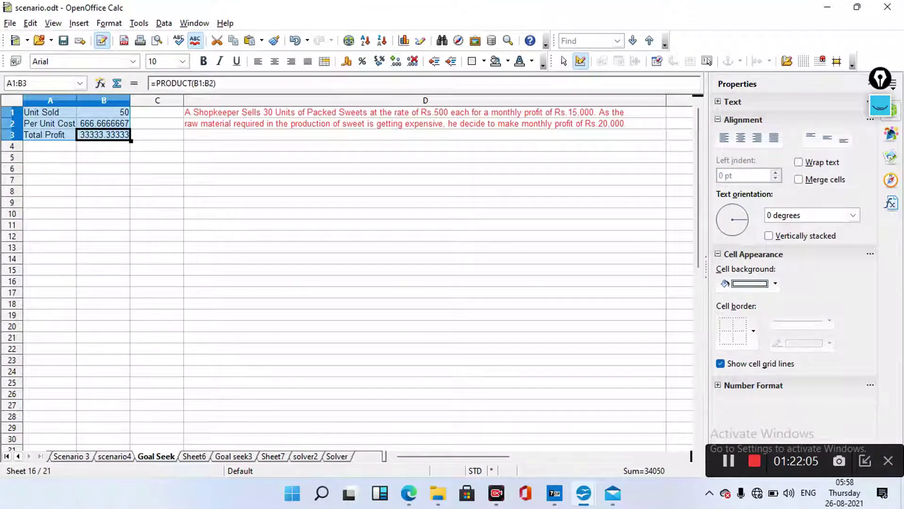
# Define the name GoalSeek for the selected range, then move on to Sheet6
pyautogui.hotkey('alt', 'i')
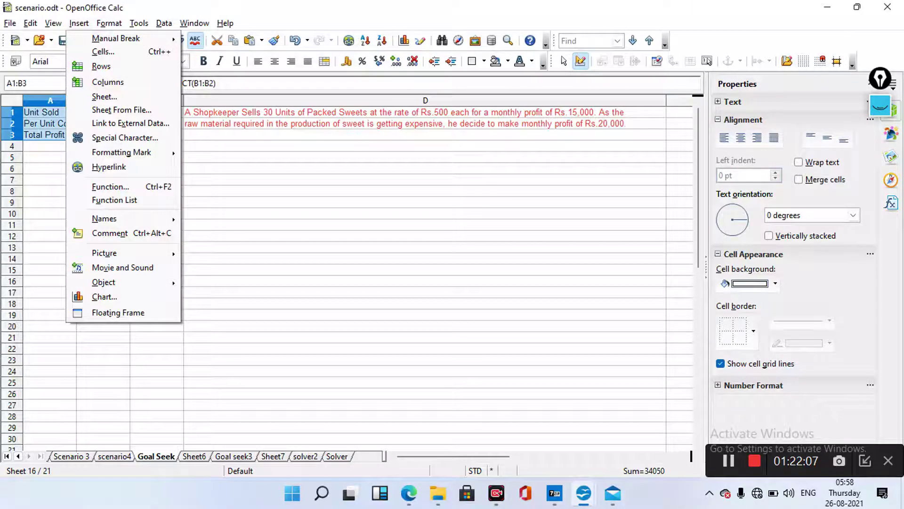
pyautogui.press('Down')
pyautogui.press('Down')
pyautogui.press('Down')
pyautogui.press('Down')
pyautogui.press('Down')
pyautogui.press('Down')
pyautogui.press('Down')
pyautogui.press('Down')
pyautogui.press('Down')
pyautogui.press('Down')
pyautogui.press('Down')
pyautogui.press('Down')
pyautogui.press('Down')
pyautogui.press('Up')
pyautogui.press('Right')
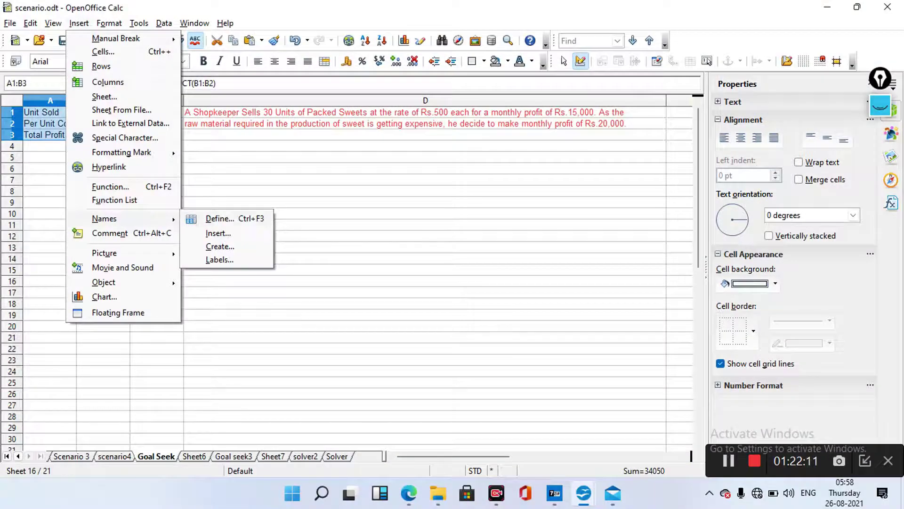
pyautogui.press('Return')
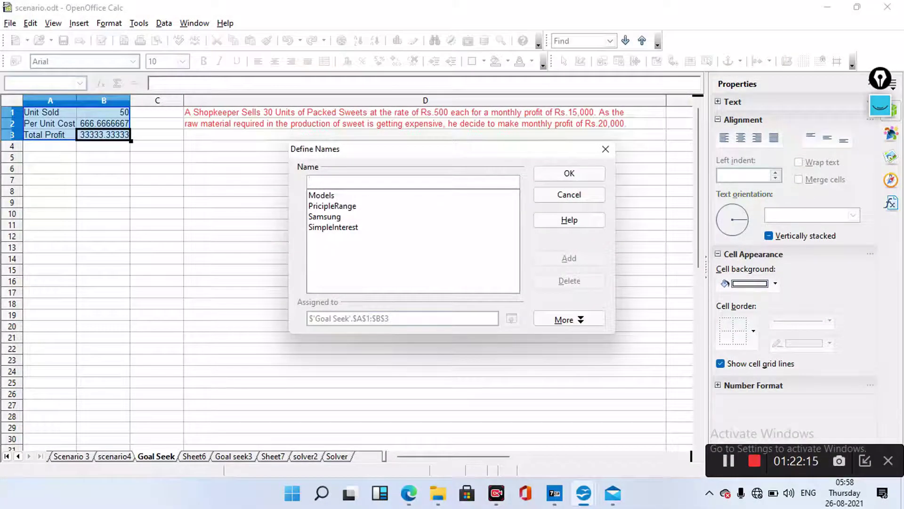
pyautogui.write('Goal')
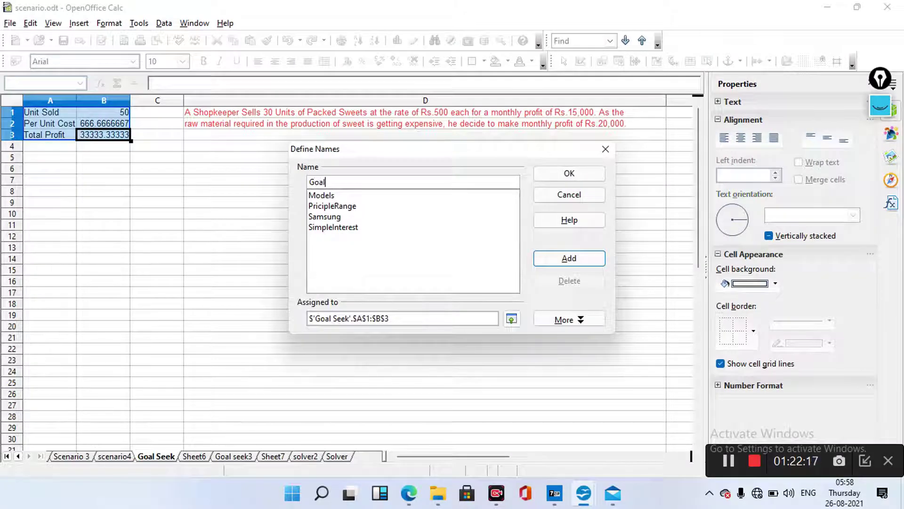
pyautogui.write('Seek')
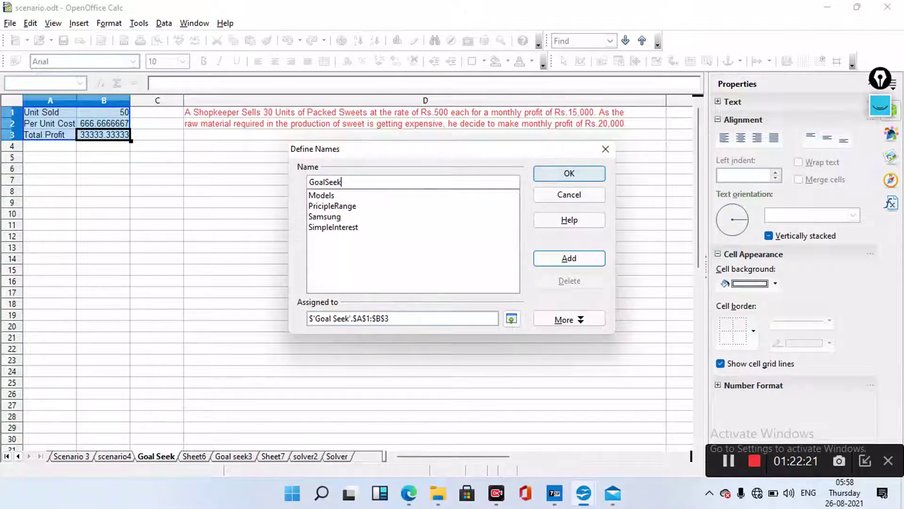
pyautogui.click(570, 173)
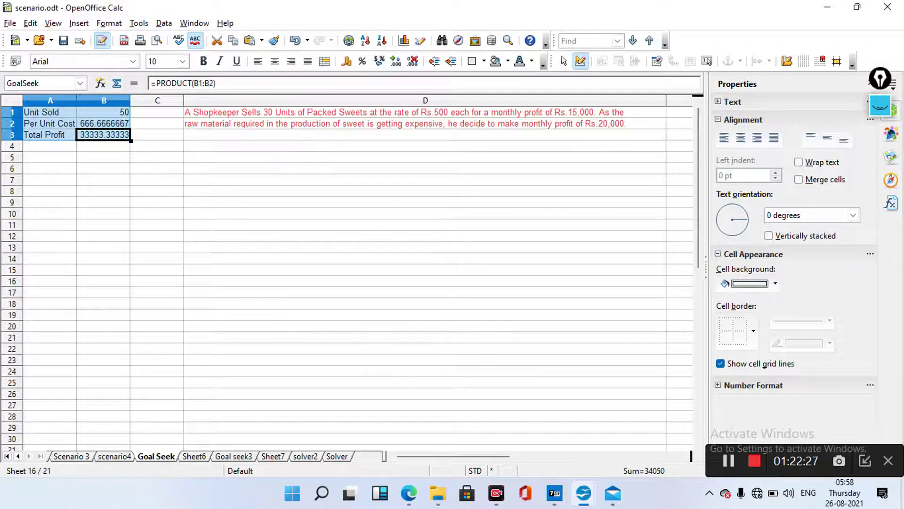
pyautogui.hotkey('ctrl', 'pagedown')
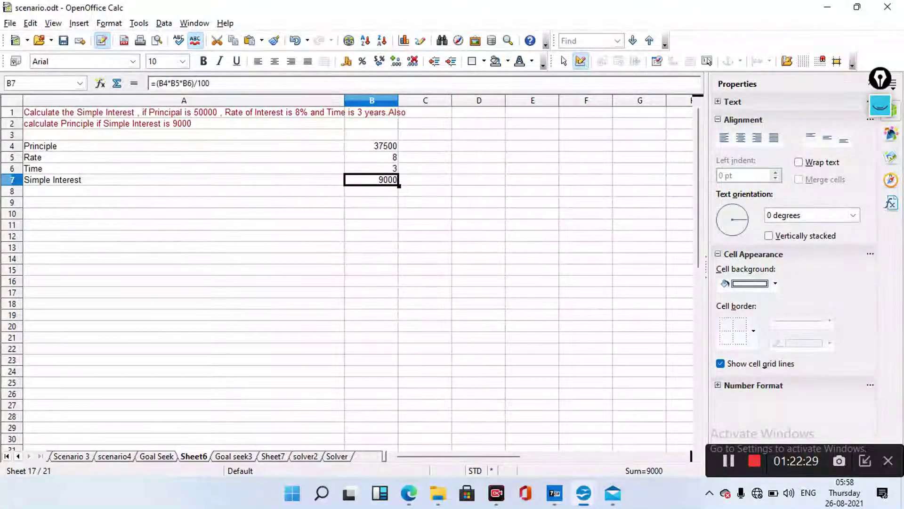
# Go to Sheet7 and select the subject names and marks in A3:B8
pyautogui.hotkey('ctrl', 'pagedown')
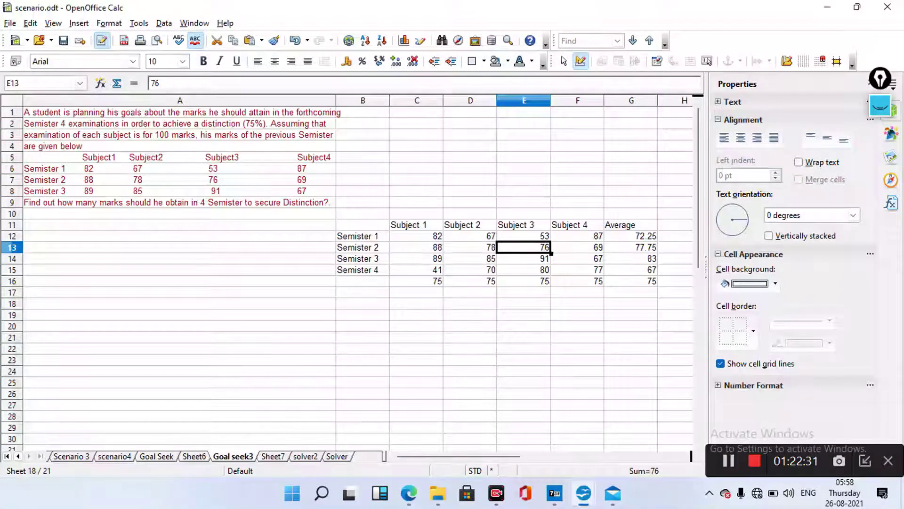
pyautogui.hotkey('ctrl', 'pagedown')
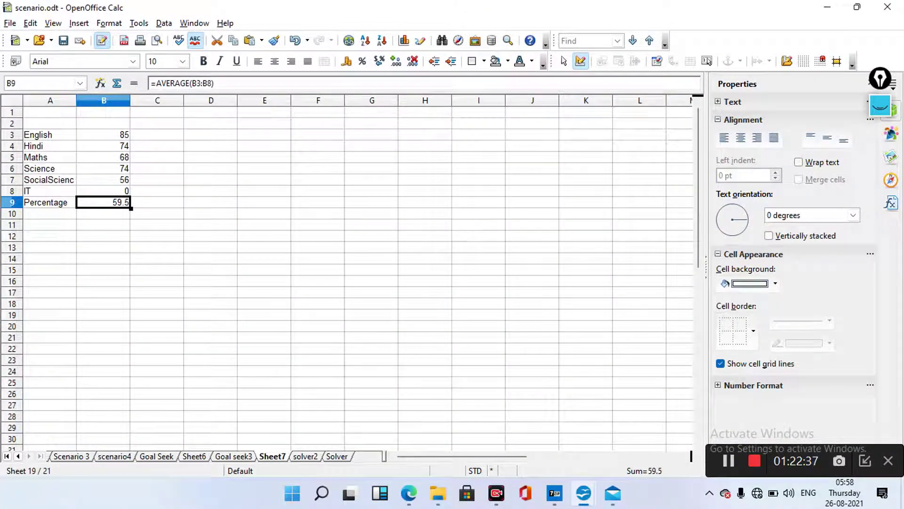
pyautogui.moveTo(47, 135); pyautogui.dragTo(103, 191)
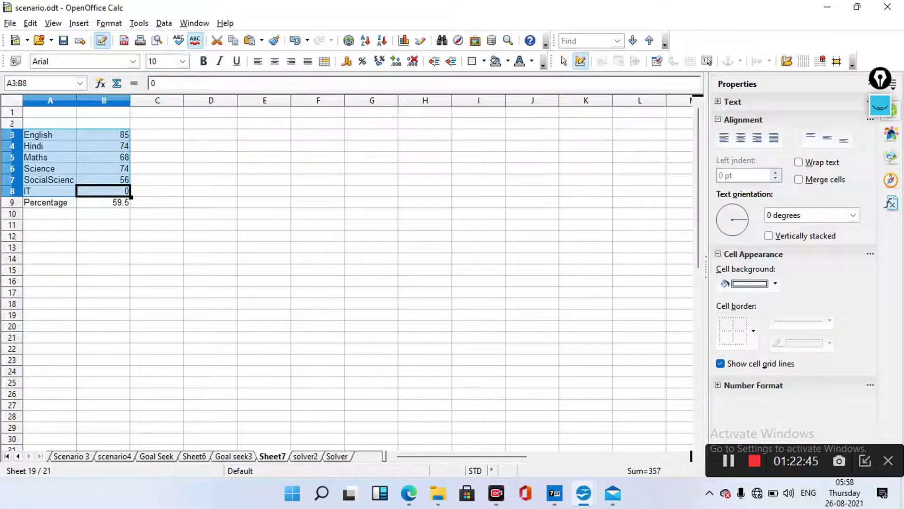
# Define the range name Percent for the selection through Insert > Names > Define
pyautogui.hotkey('alt', 'i')
pyautogui.press('Escape')
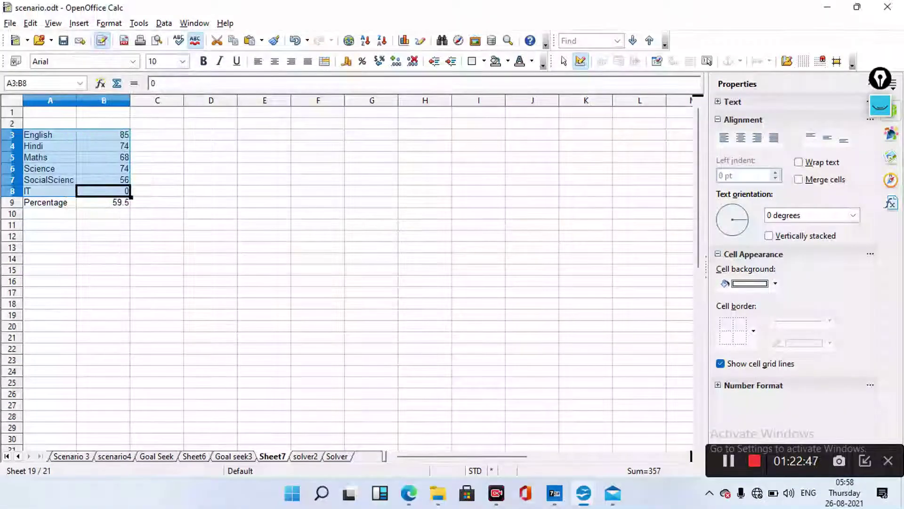
pyautogui.hotkey('alt', 'i')
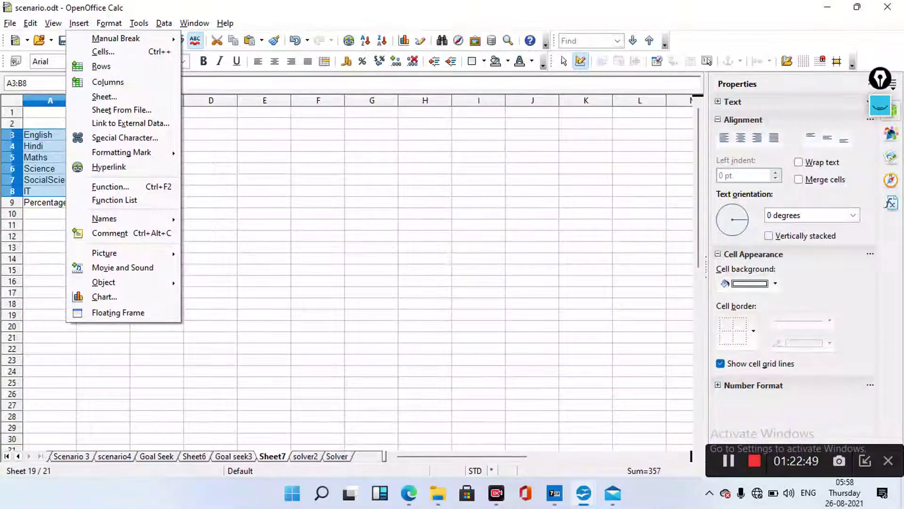
pyautogui.press('n')
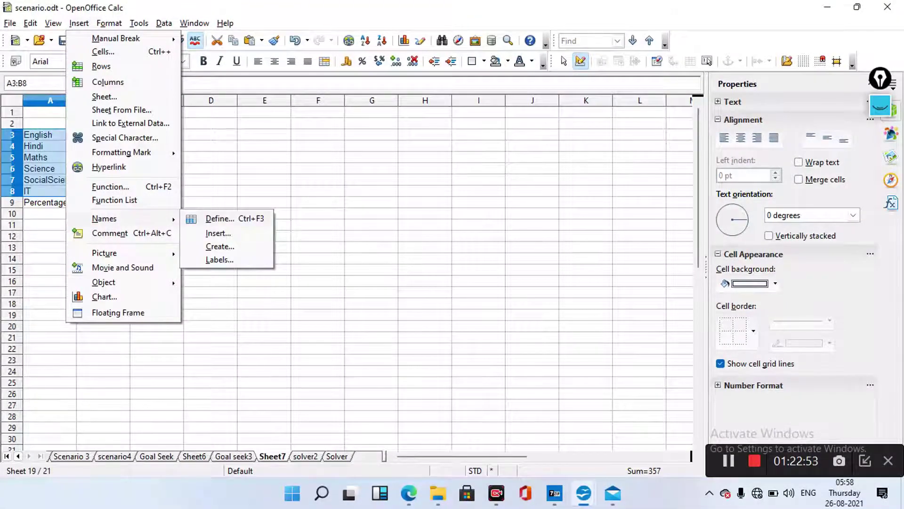
pyautogui.press('d')
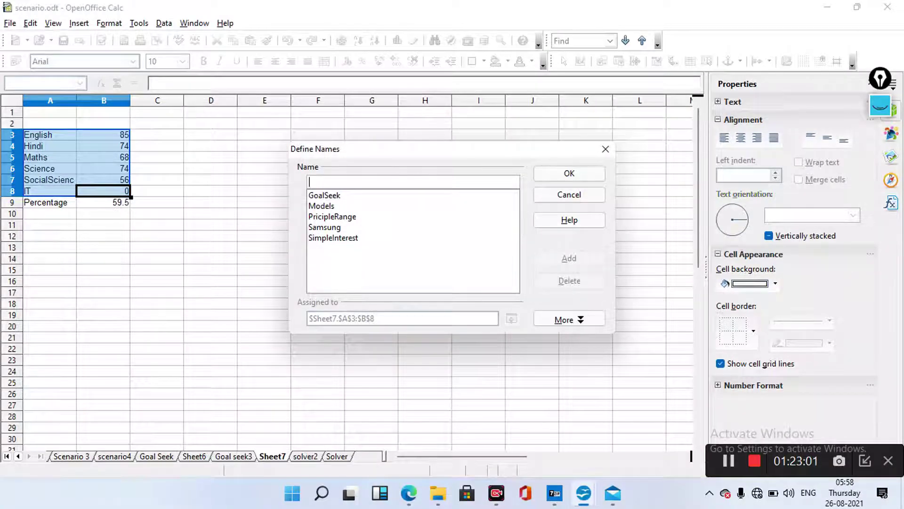
pyautogui.write('Per')
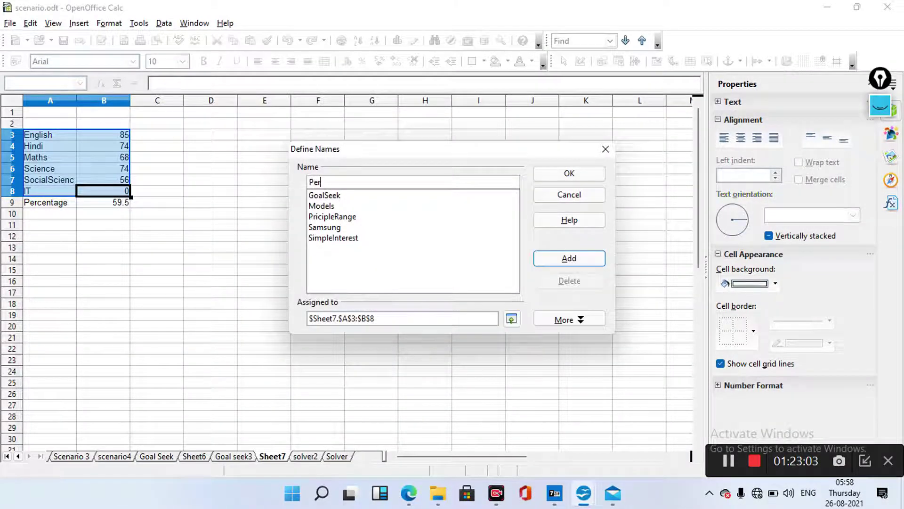
pyautogui.write('cent')
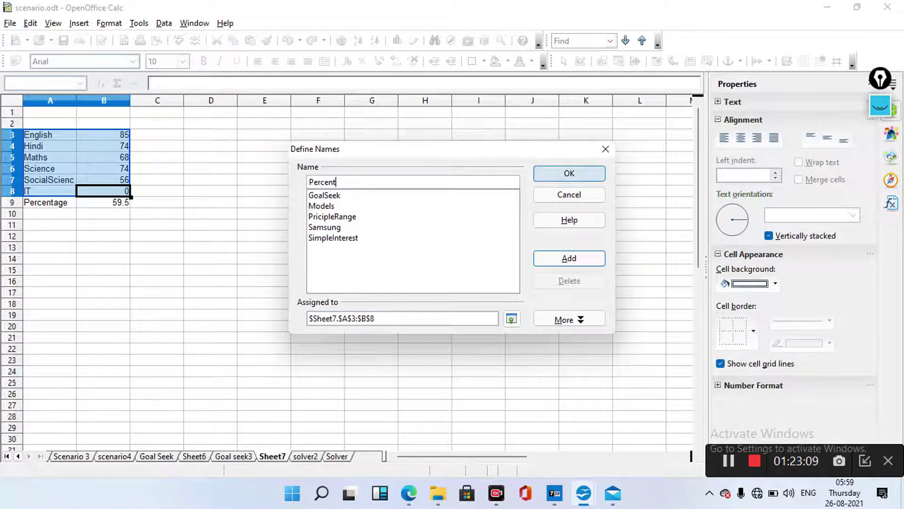
pyautogui.press('Return')
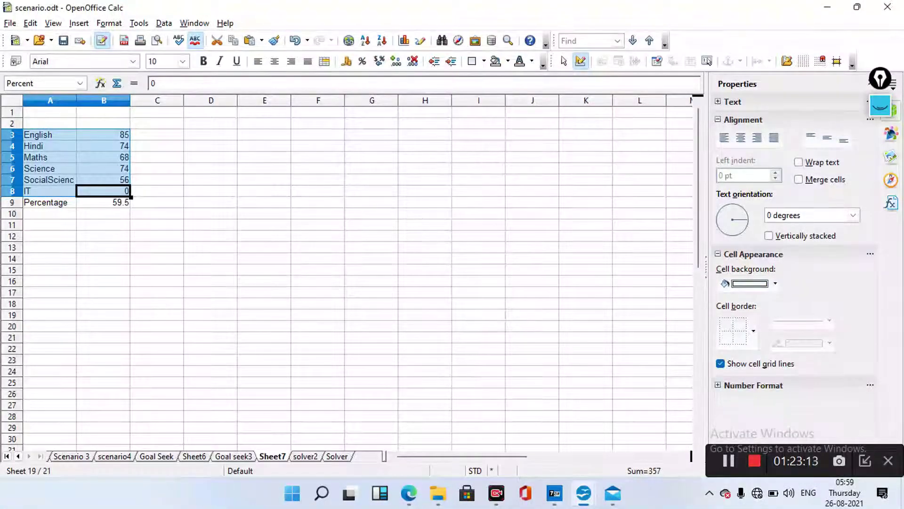
# Go to the solver2 sheet and select the subject names and marks in A2:B7
pyautogui.hotkey('ctrl', 'pagedown')
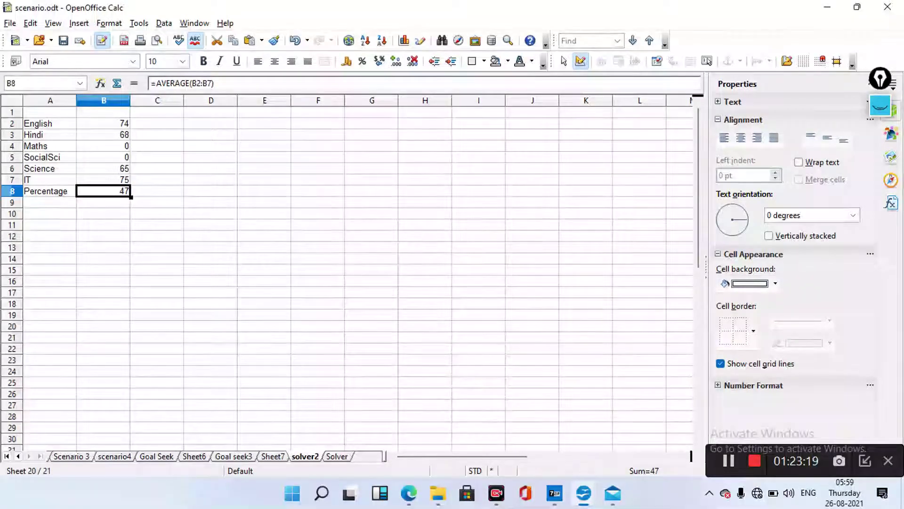
pyautogui.moveTo(50, 124); pyautogui.dragTo(103, 180)
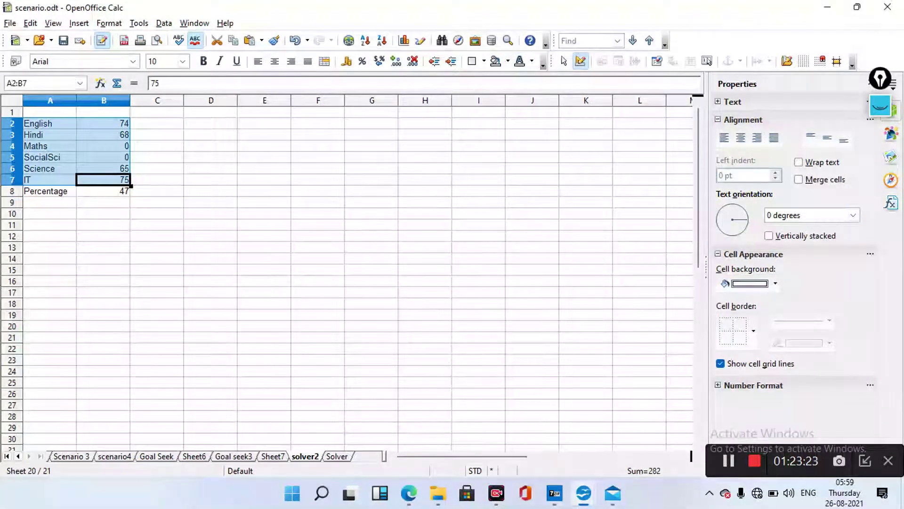
pyautogui.click(104, 179)
pyautogui.moveTo(50, 124); pyautogui.dragTo(104, 180)
pyautogui.click(103, 180)
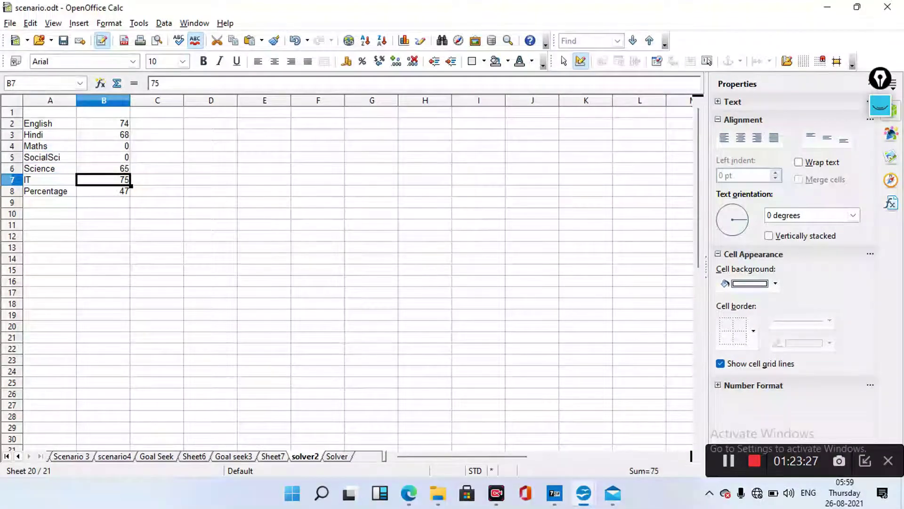
pyautogui.moveTo(49, 124); pyautogui.dragTo(104, 180)
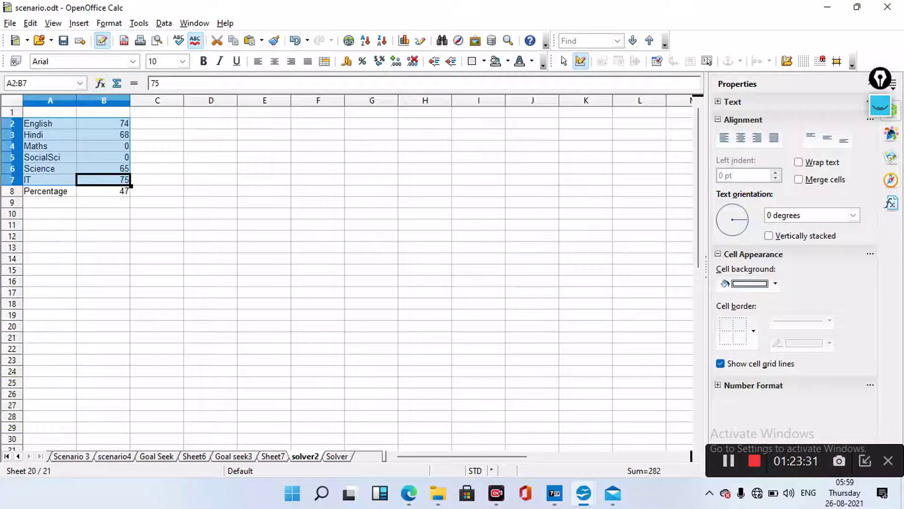
# Define the range name Solver for the selected range
pyautogui.hotkey('alt', 'i')
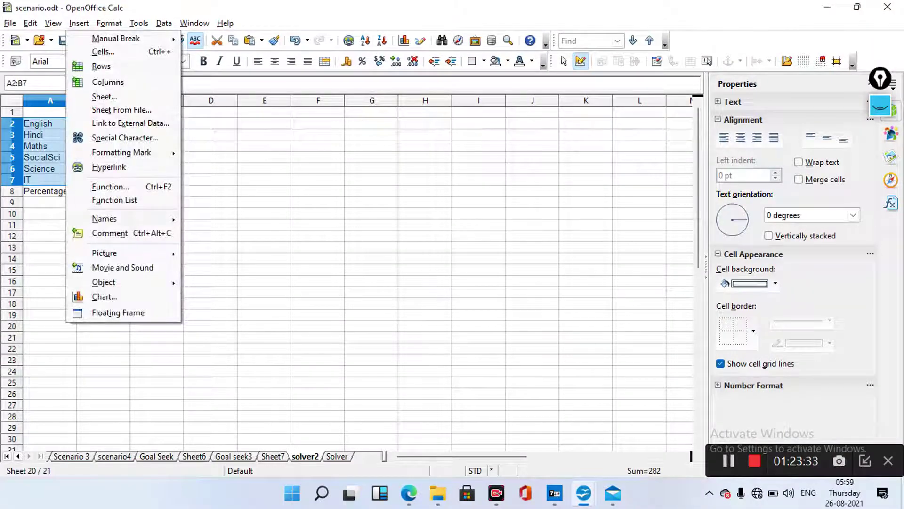
pyautogui.press('Right')
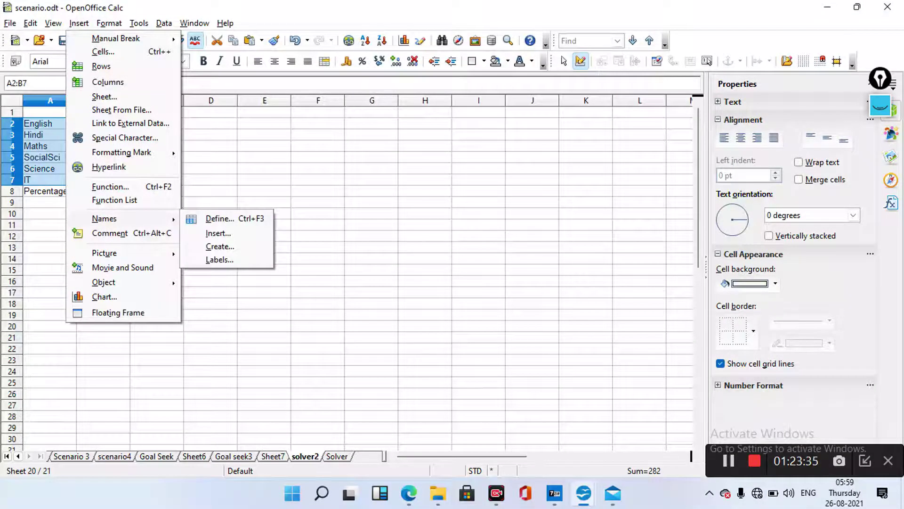
pyautogui.press('Return')
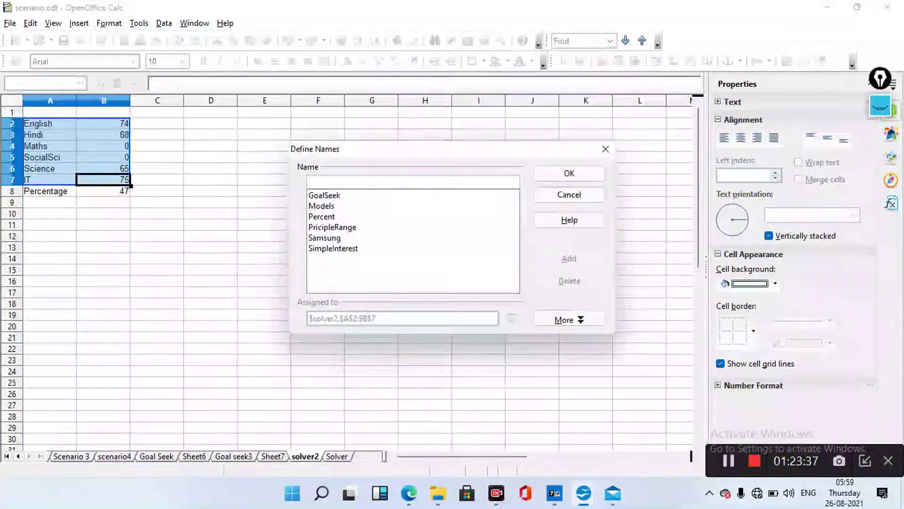
pyautogui.write('S')
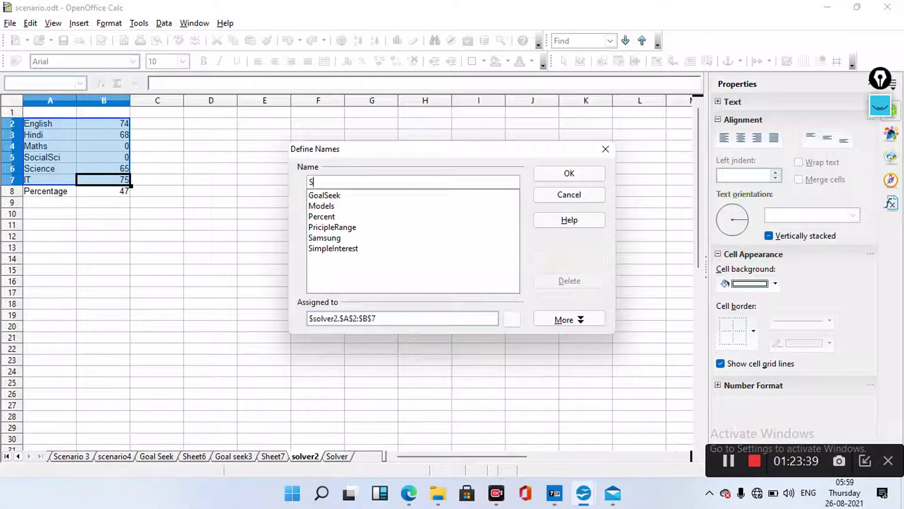
pyautogui.write('olver')
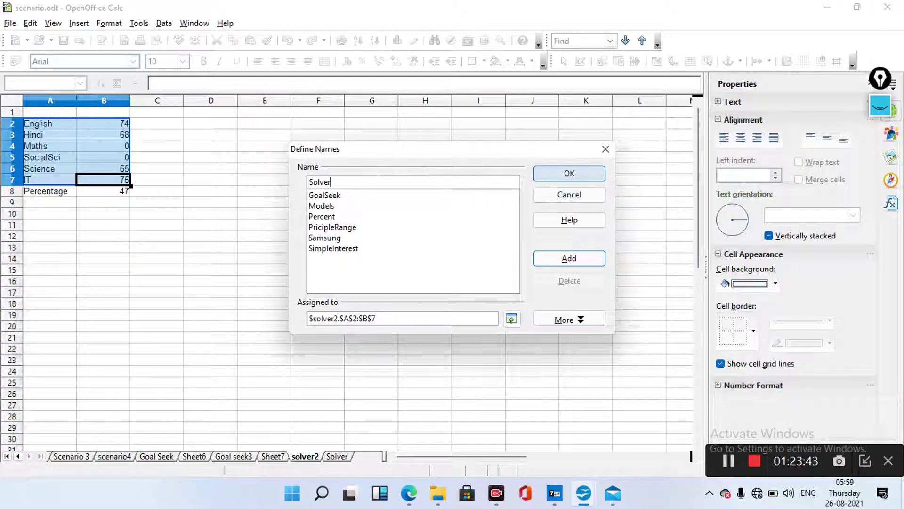
pyautogui.press('Return')
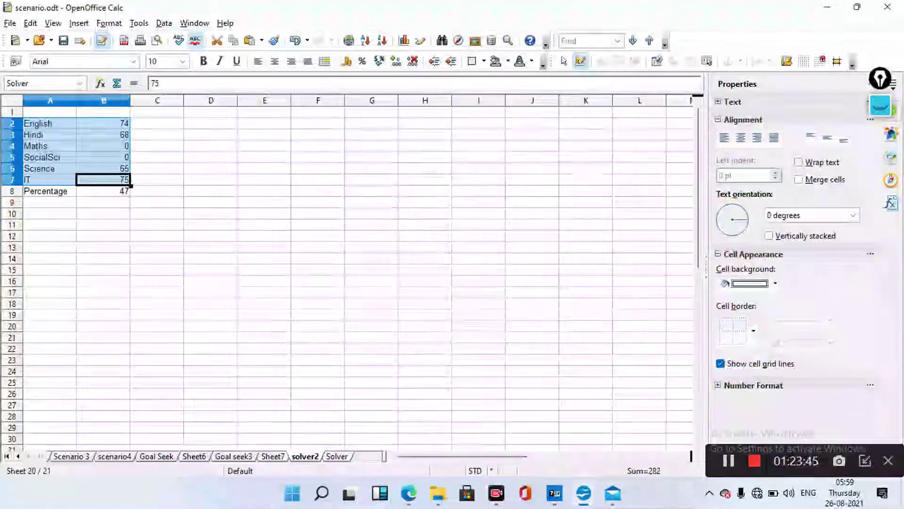
# Deselect the marks range and bring the class10.ods window back as a restored window
pyautogui.click(478, 191)
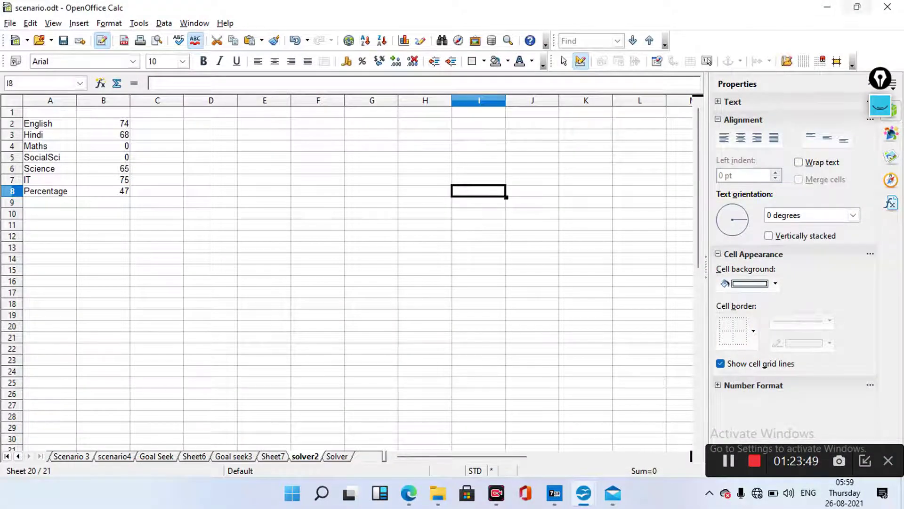
pyautogui.press('super+Down')
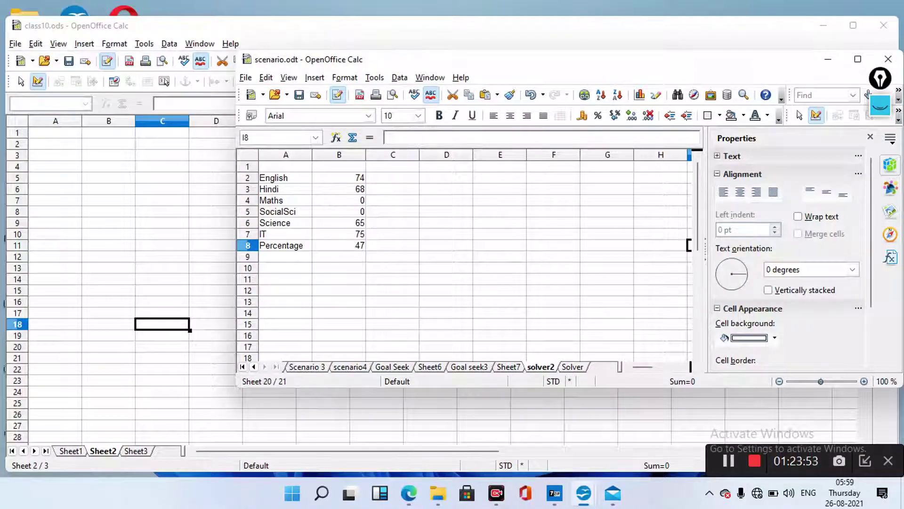
pyautogui.press('super+Down')
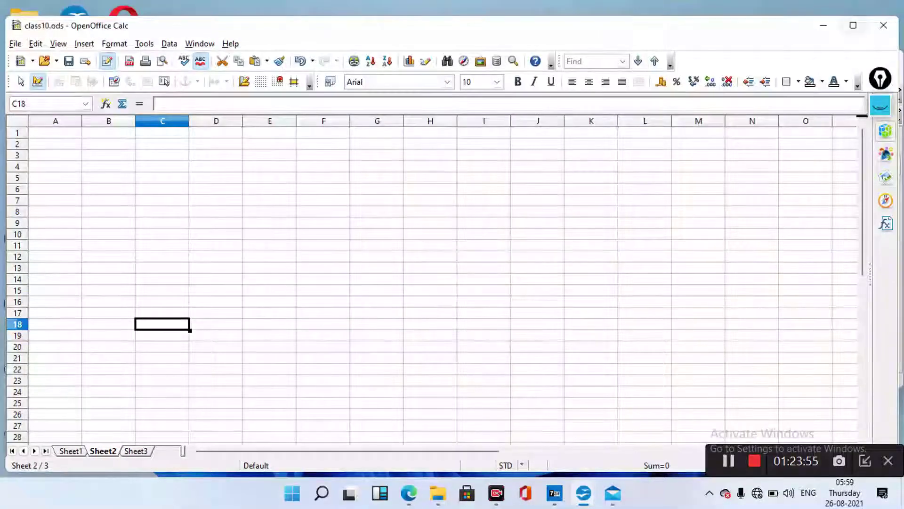
pyautogui.press('super+Up')
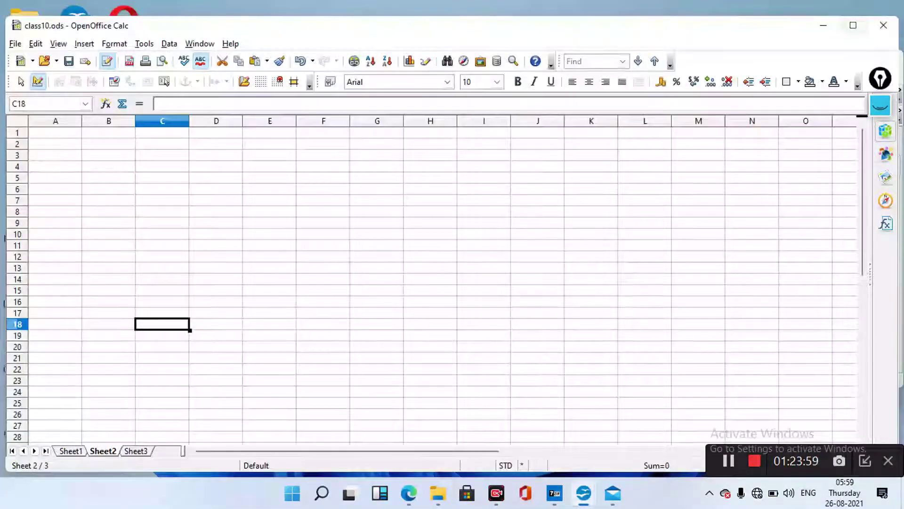
pyautogui.press('super+Down')
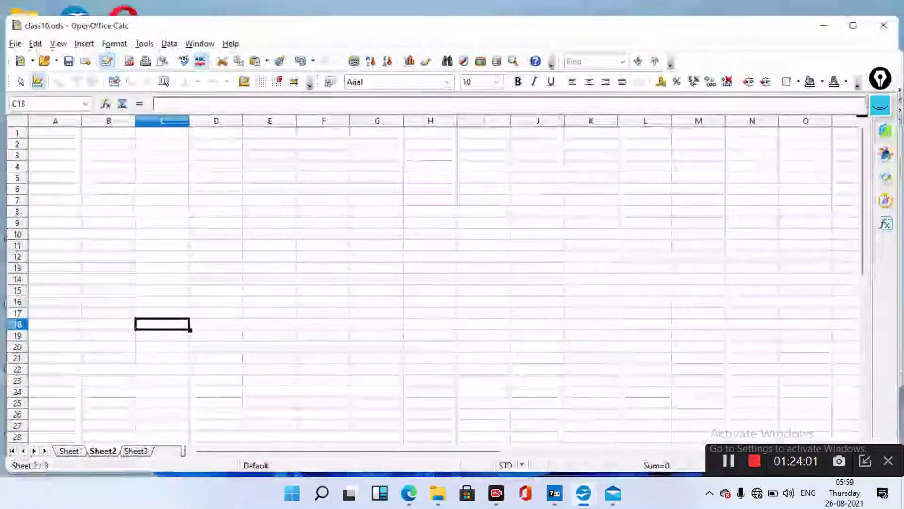
pyautogui.press('super+Up')
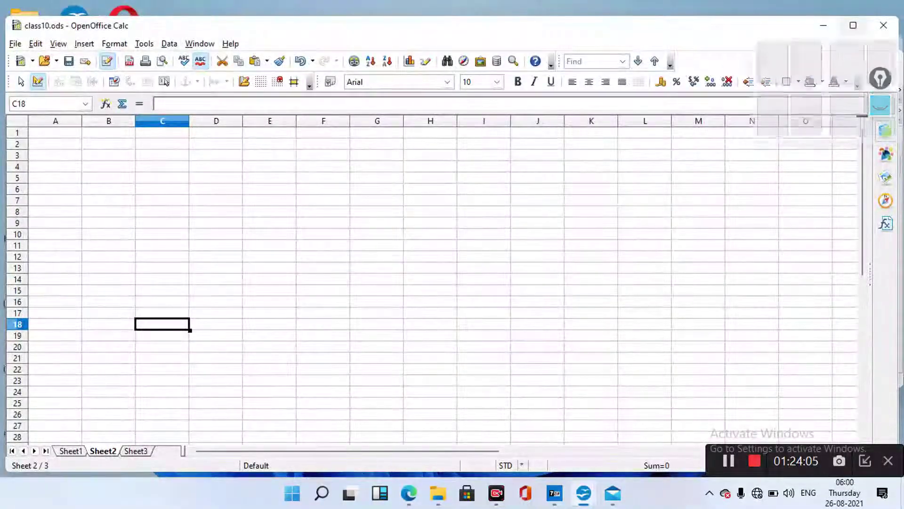
pyautogui.press('super+Down')
pyautogui.press('super+Down')
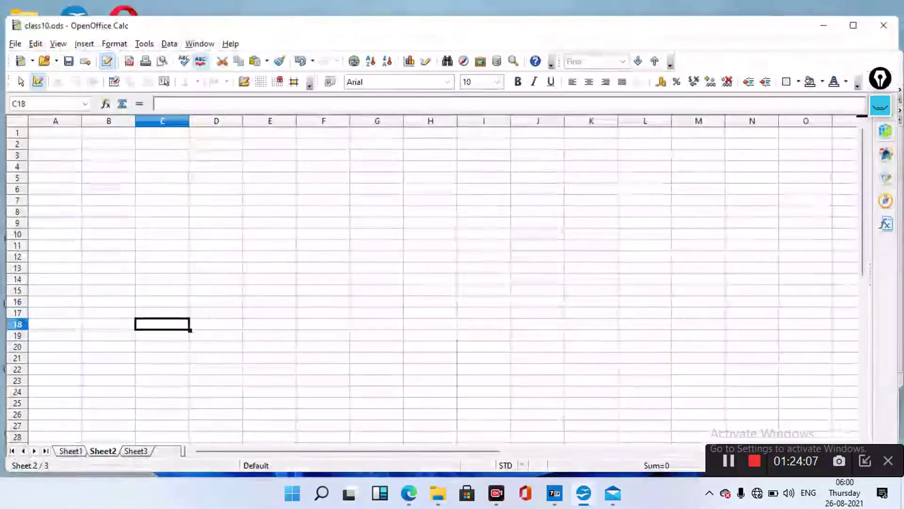
# Snap class10.ods to the left half of the screen and scenario.odt to the right half
pyautogui.press('super+z')
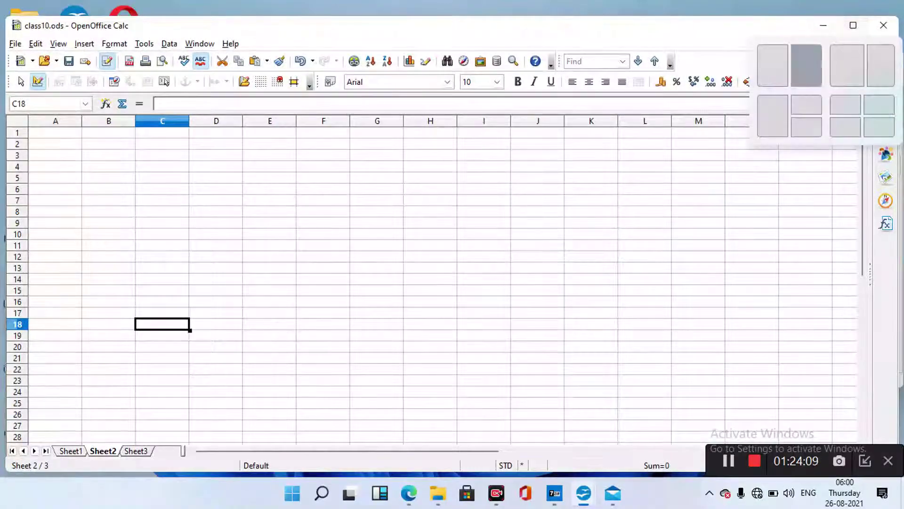
pyautogui.press('Left')
pyautogui.press('Return')
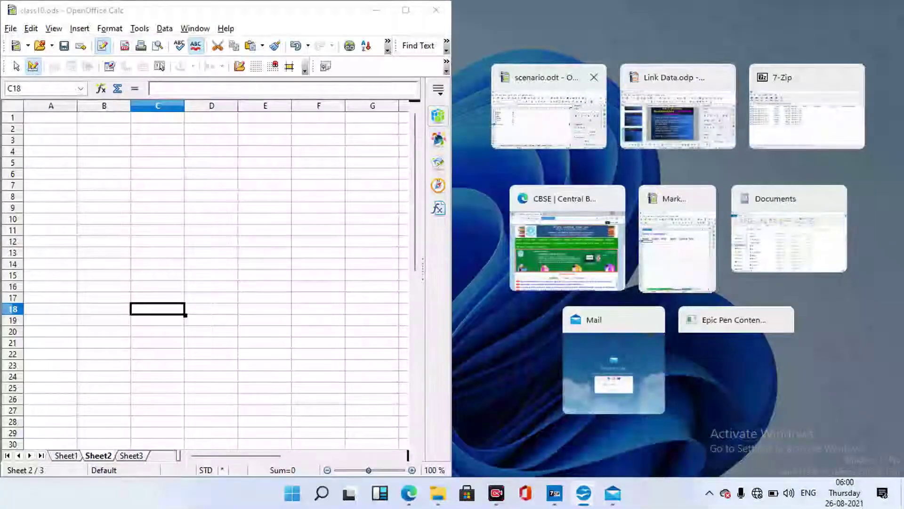
pyautogui.press('Return')
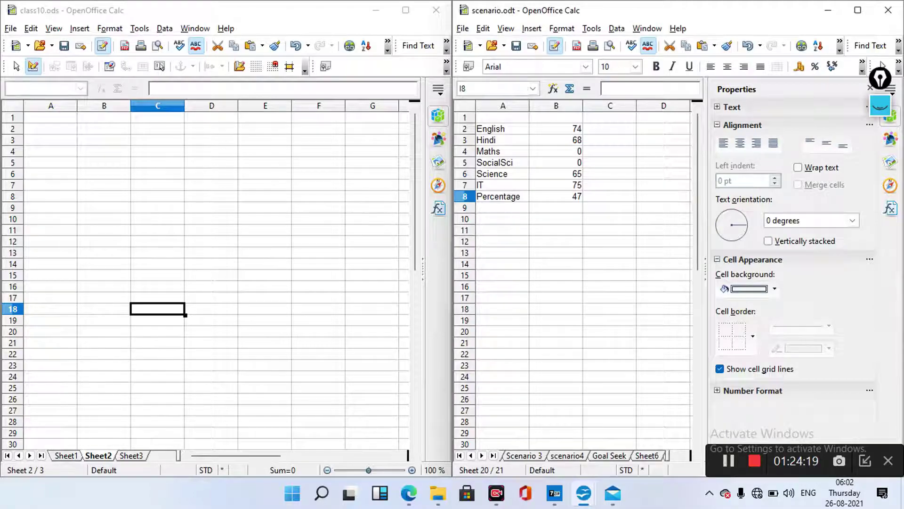
# From Sheet2 cell C5, start Link to External Data with Link Goal seek.ods as source, updating all links
pyautogui.click(157, 162)
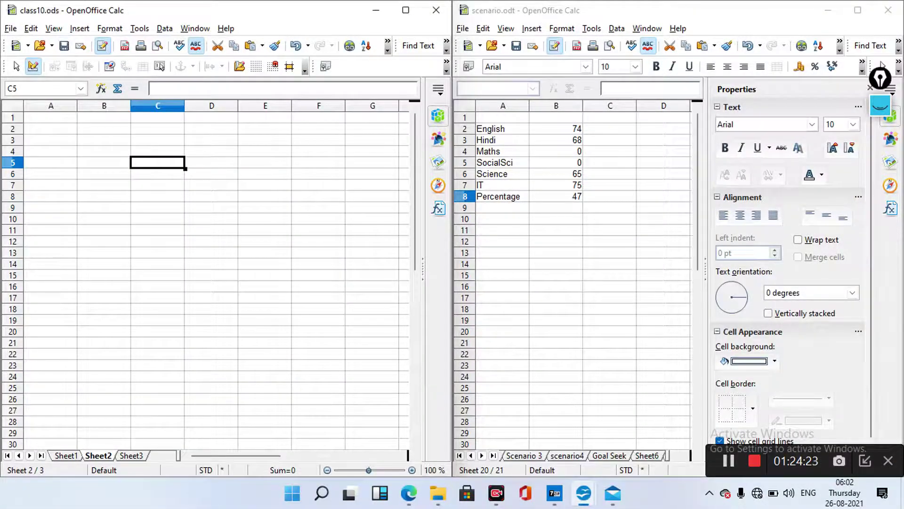
pyautogui.hotkey('alt', 'i')
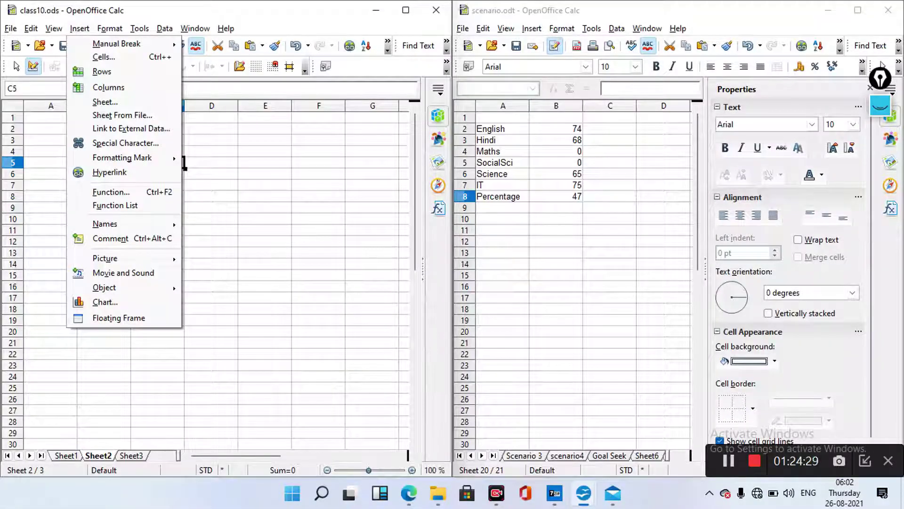
pyautogui.press('p')
pyautogui.press('e')
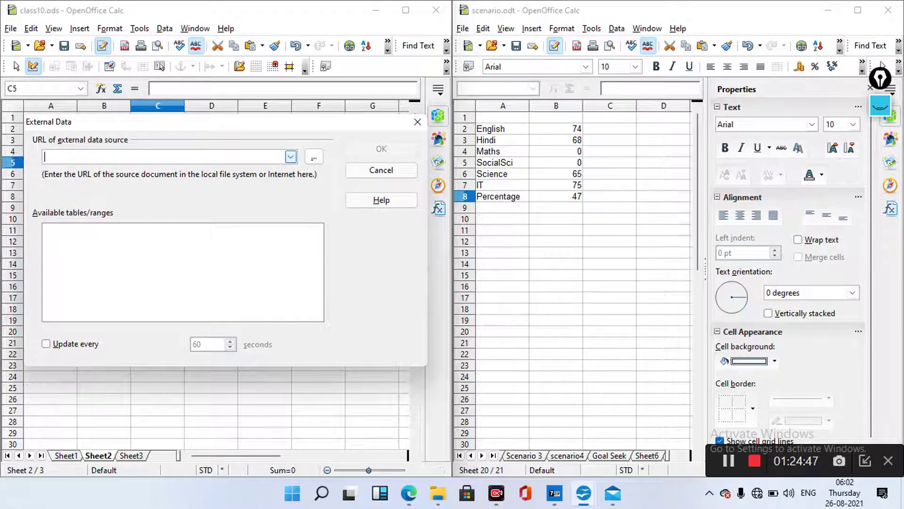
pyautogui.click(291, 156)
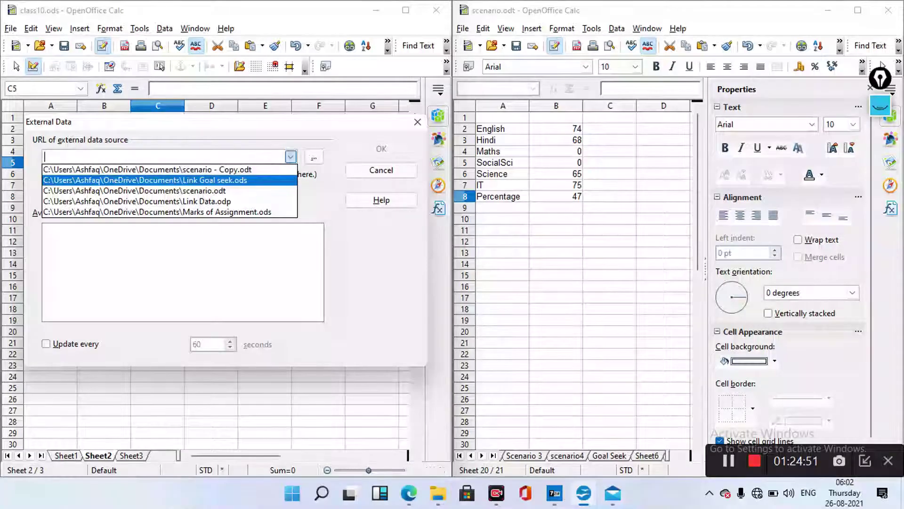
pyautogui.click(188, 180)
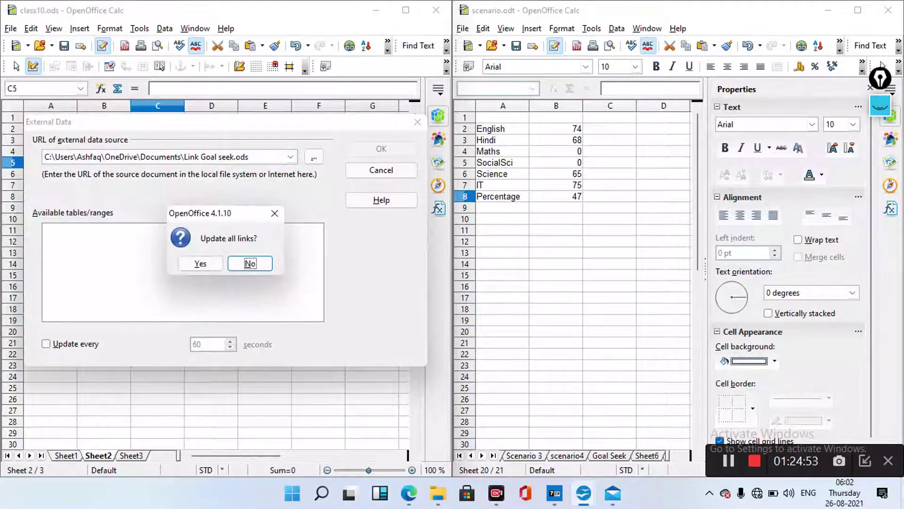
pyautogui.press('Tab')
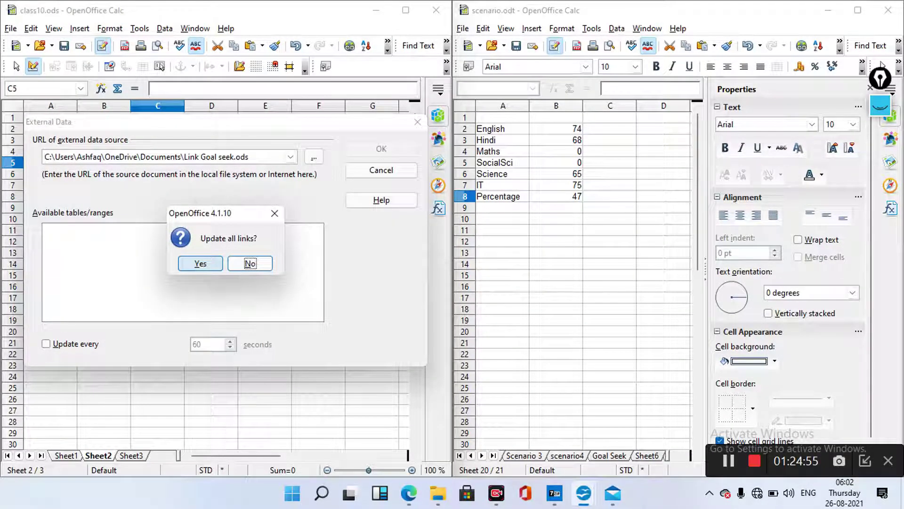
pyautogui.press('Return')
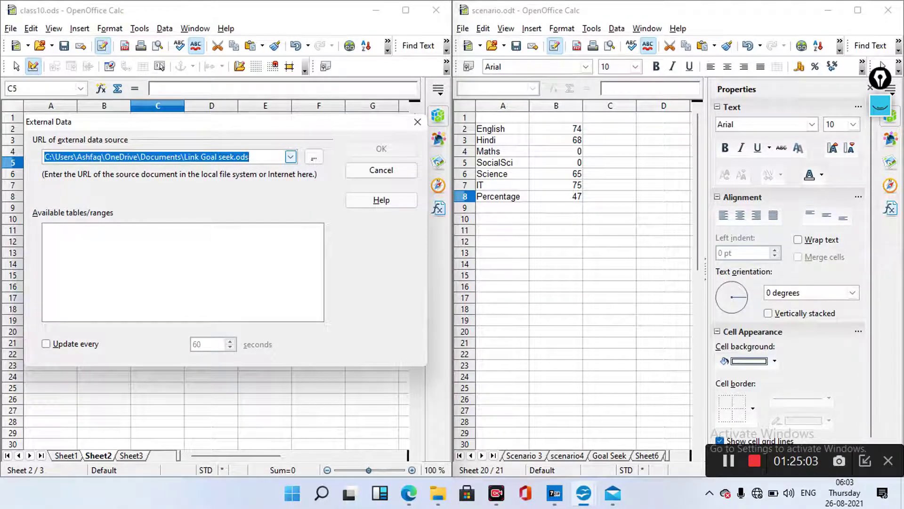
# Set scenario.odt as the external data source, first from the URL list and then by browsing
pyautogui.click(291, 157)
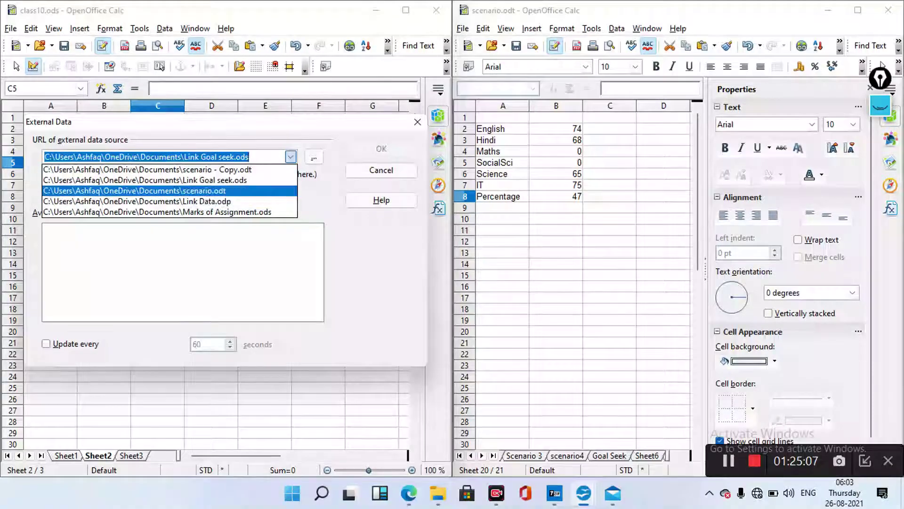
pyautogui.click(132, 190)
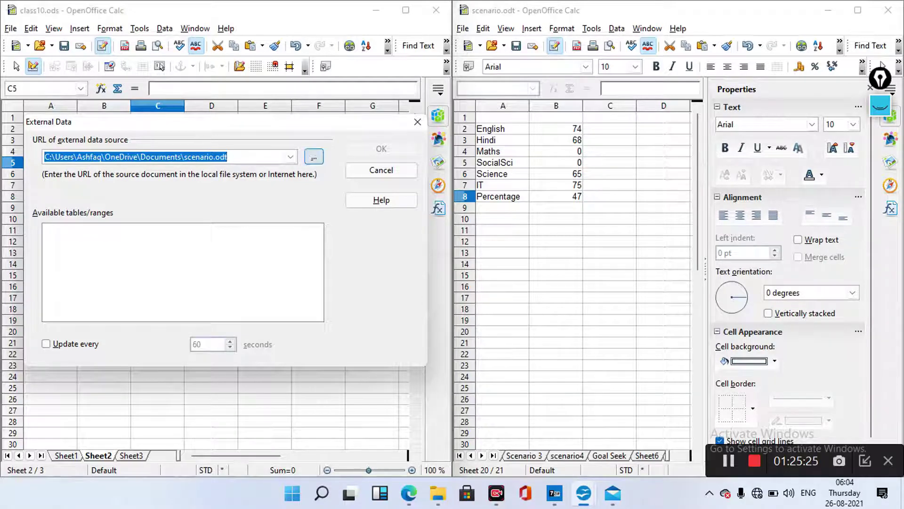
pyautogui.click(314, 157)
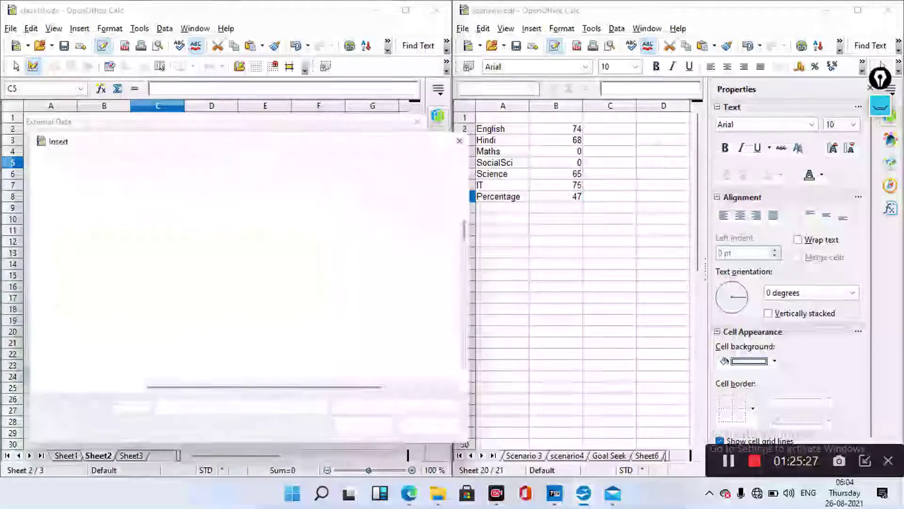
pyautogui.scroll(-1, 236, 289)
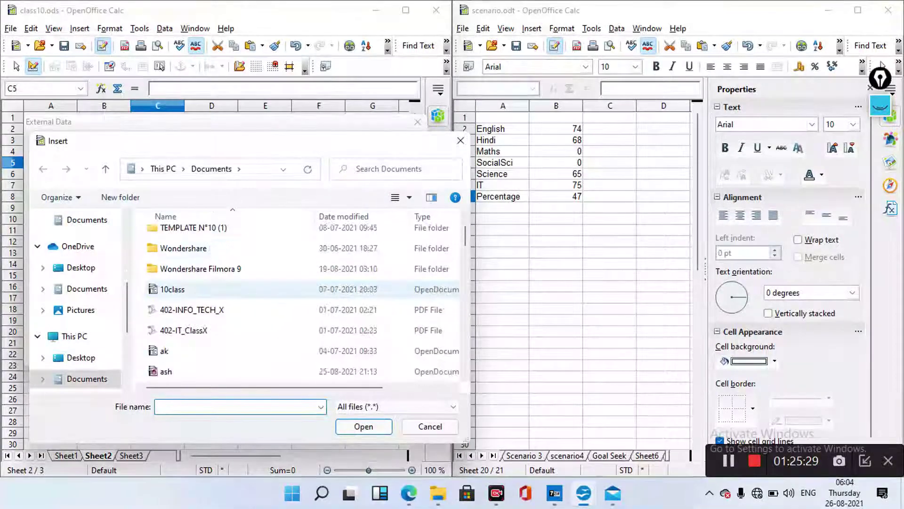
pyautogui.scroll(-5, 283, 288)
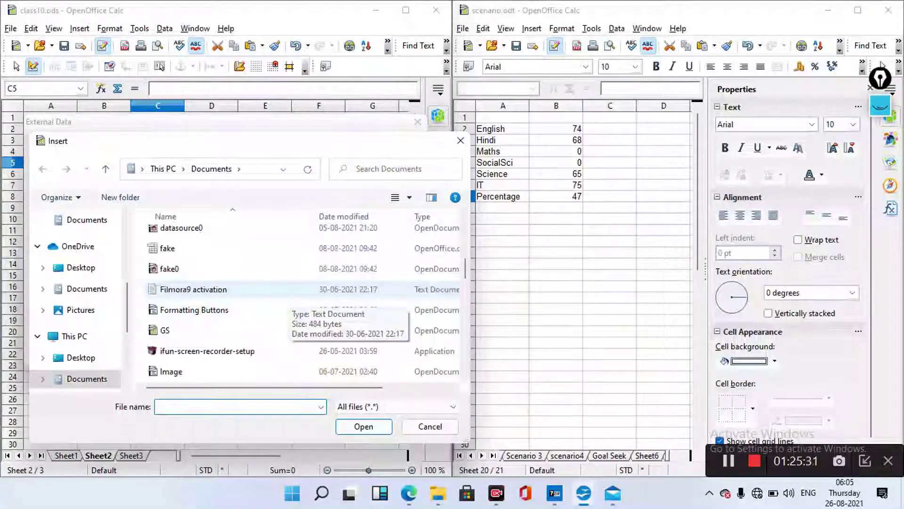
pyautogui.scroll(-3, 283, 289)
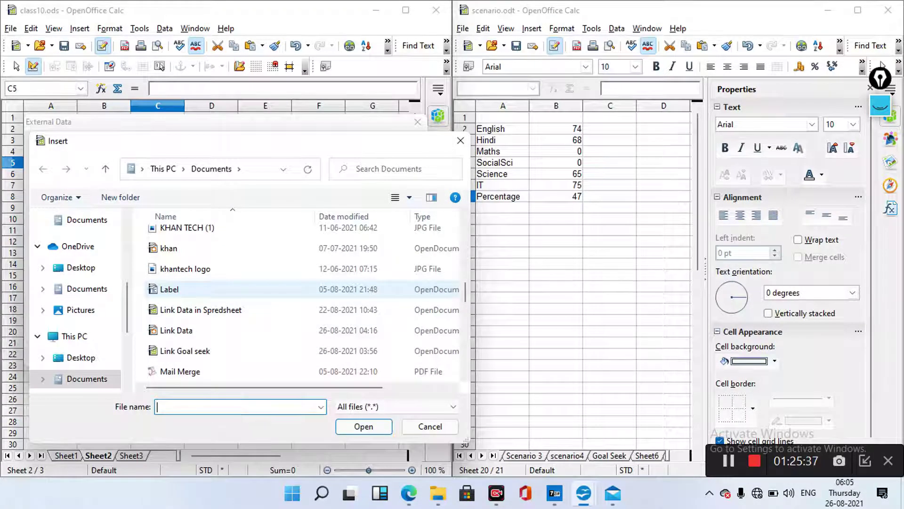
pyautogui.scroll(-3, 282, 288)
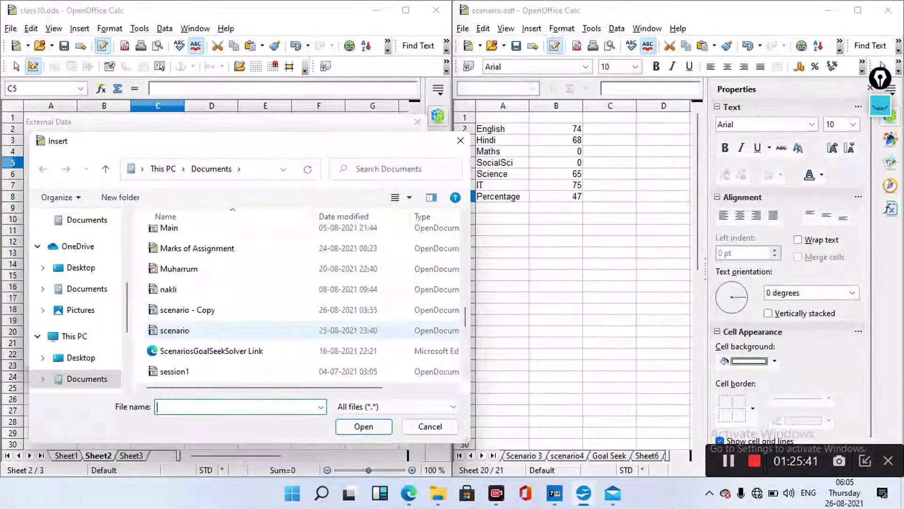
pyautogui.click(174, 330)
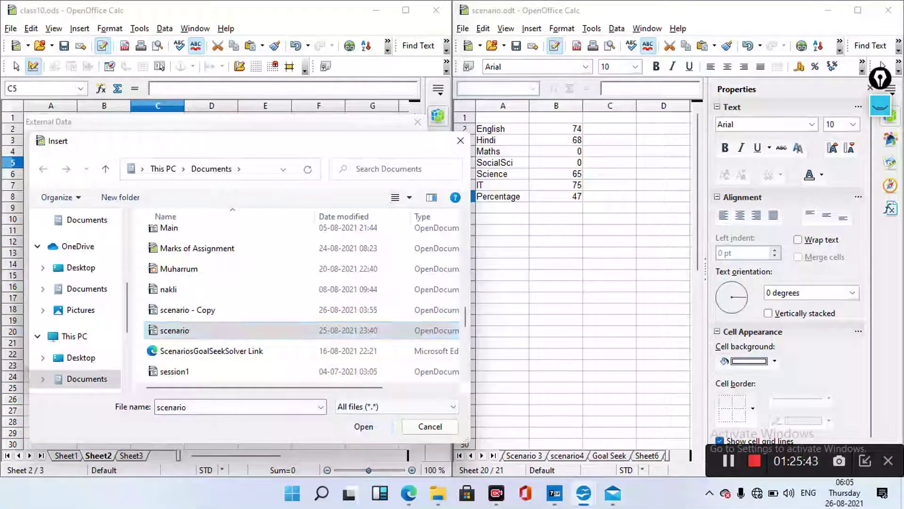
pyautogui.click(364, 426)
# Browse for the source file again and close the scenario.odt window
pyautogui.click(314, 156)
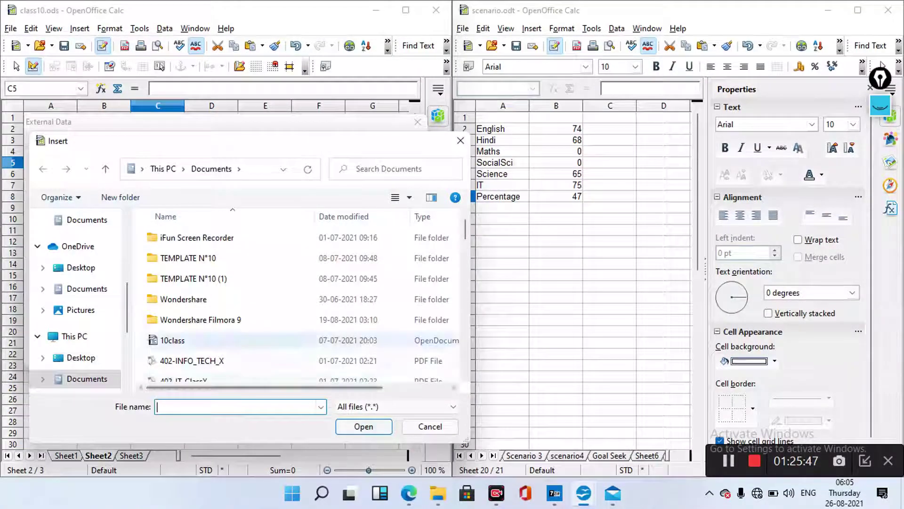
pyautogui.scroll(-2, 282, 316)
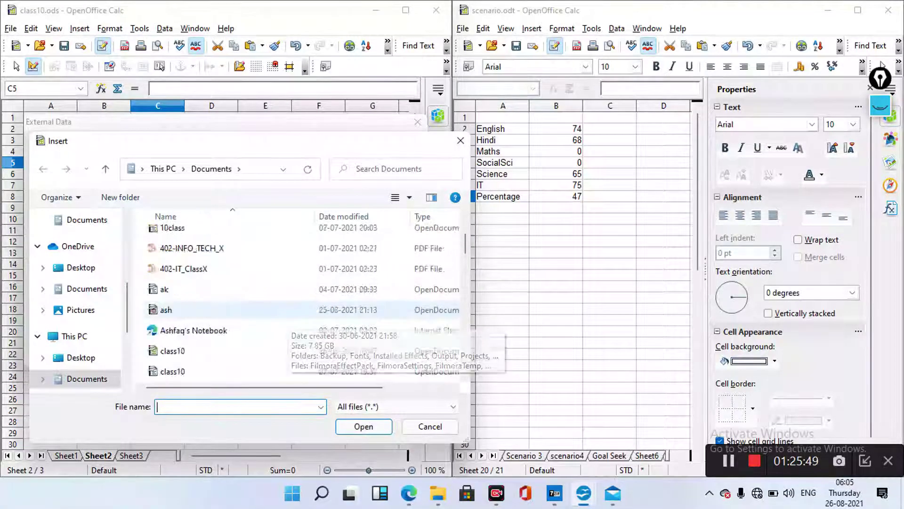
pyautogui.scroll(-6, 283, 315)
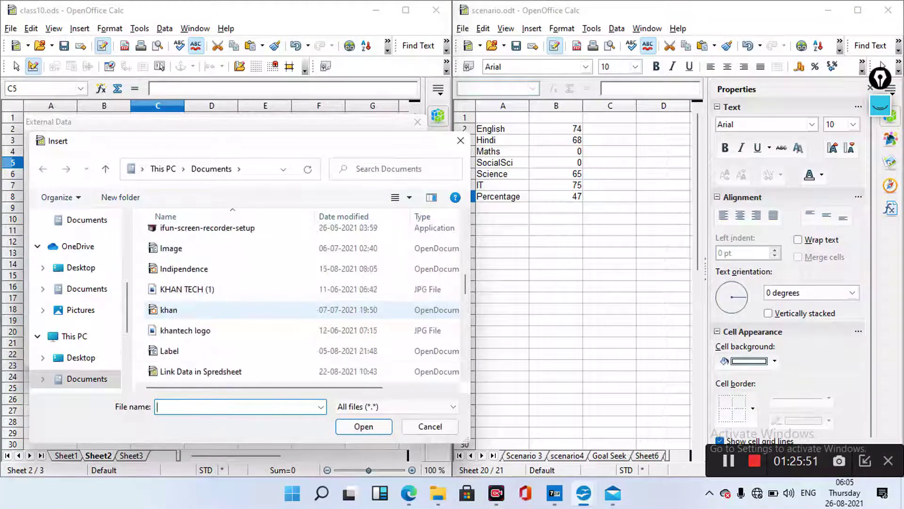
pyautogui.scroll(-3, 282, 310)
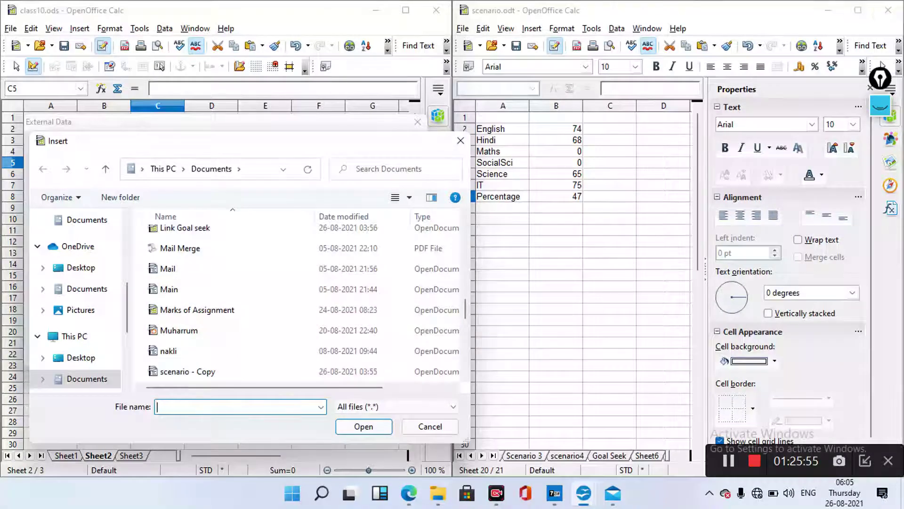
pyautogui.click(888, 9)
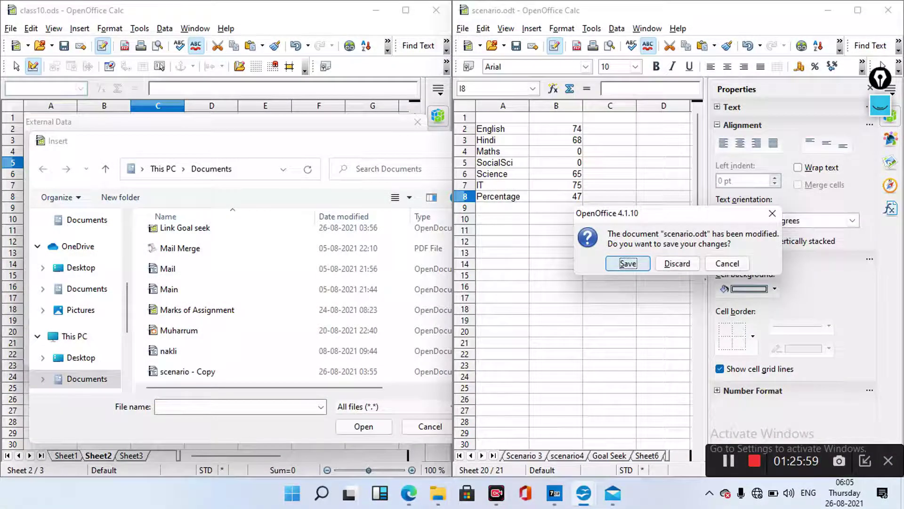
# Save scenario.odt as it closes, and pick scenario from Documents as the link source
pyautogui.press('Return')
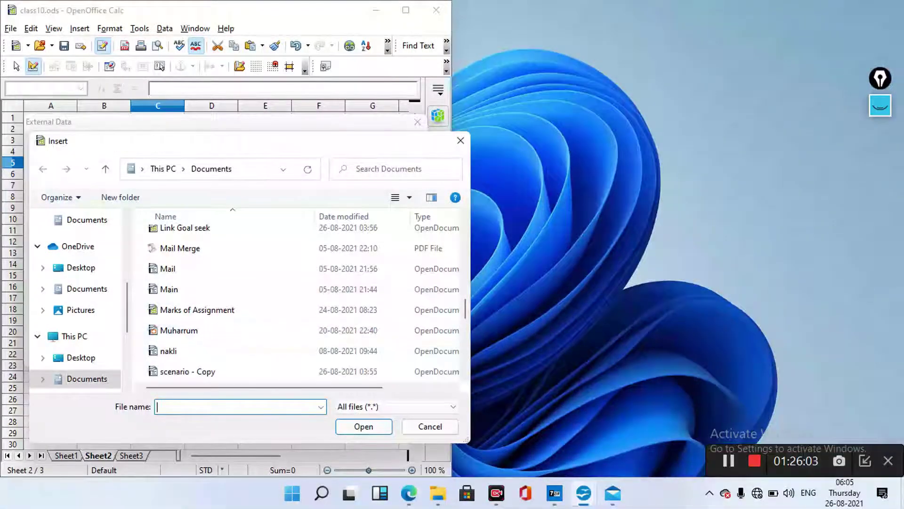
pyautogui.scroll(-1, 302, 330)
pyautogui.doubleClick(175, 330)
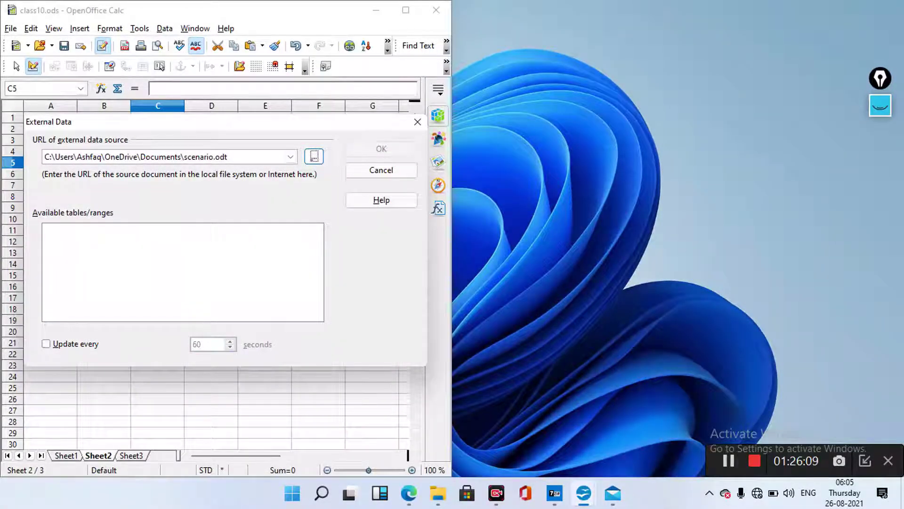
# Confirm the scenario.odt URL so its seven named ranges, PricipleRange through Solver, are listed
pyautogui.press('Return')
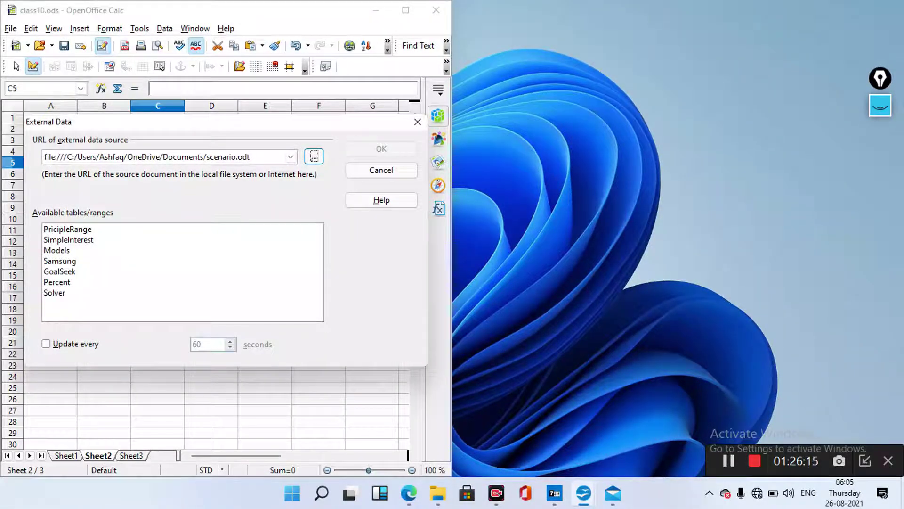
pyautogui.moveTo(405, 10)
# Link the Percent range into Sheet2 at C5, set to update every 2 seconds
pyautogui.click(57, 282)
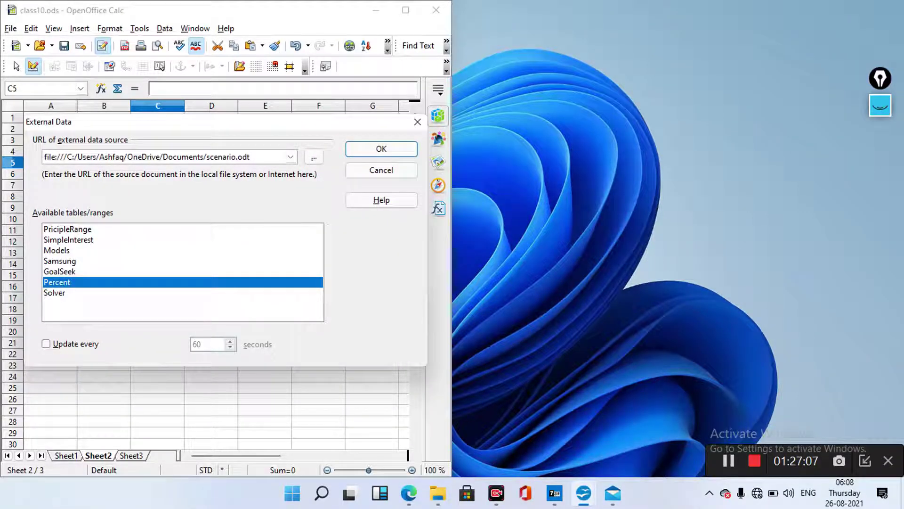
pyautogui.hotkey('alt', 'u')
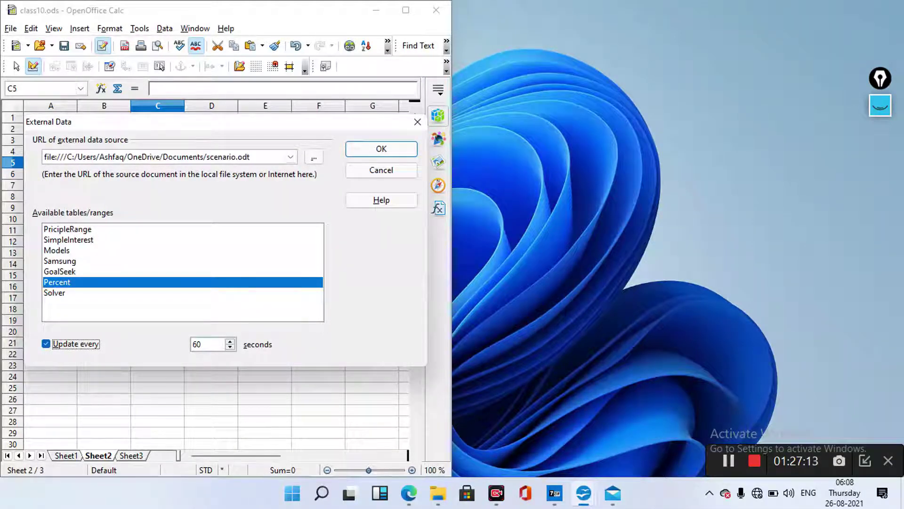
pyautogui.press('Tab')
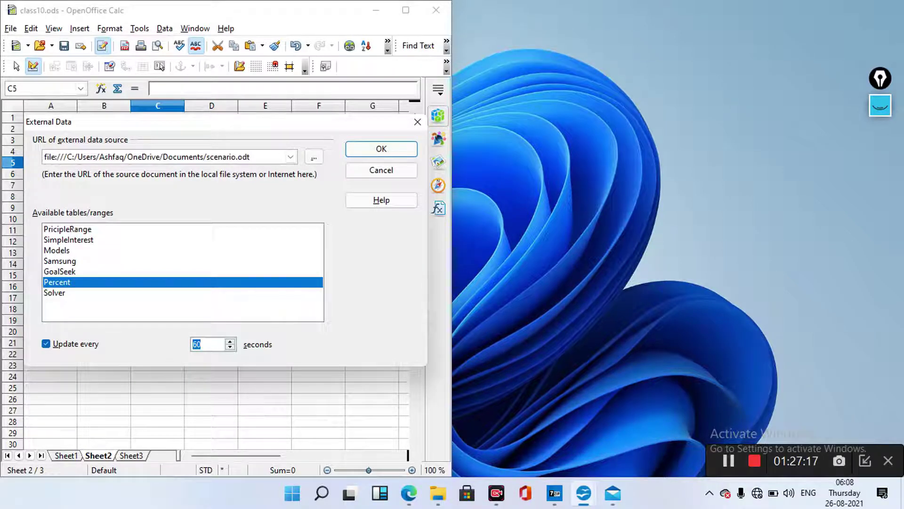
pyautogui.write('2')
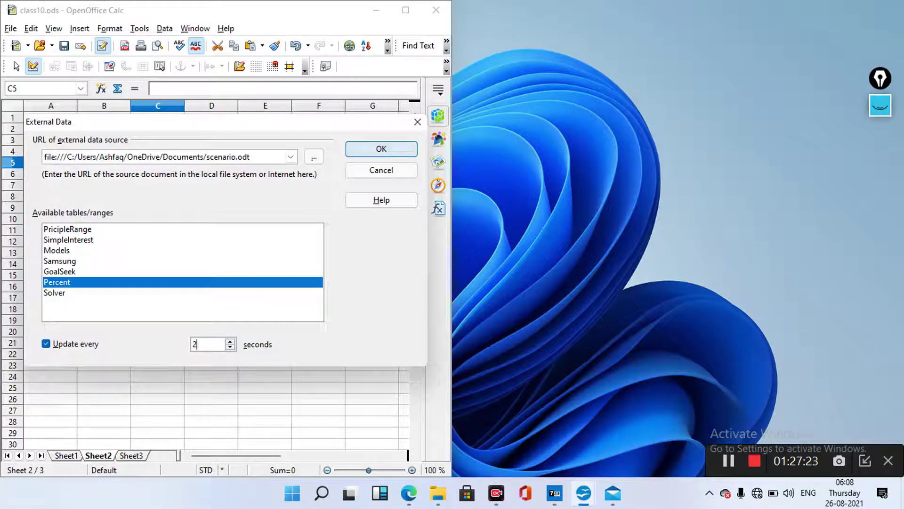
pyautogui.press('Return')
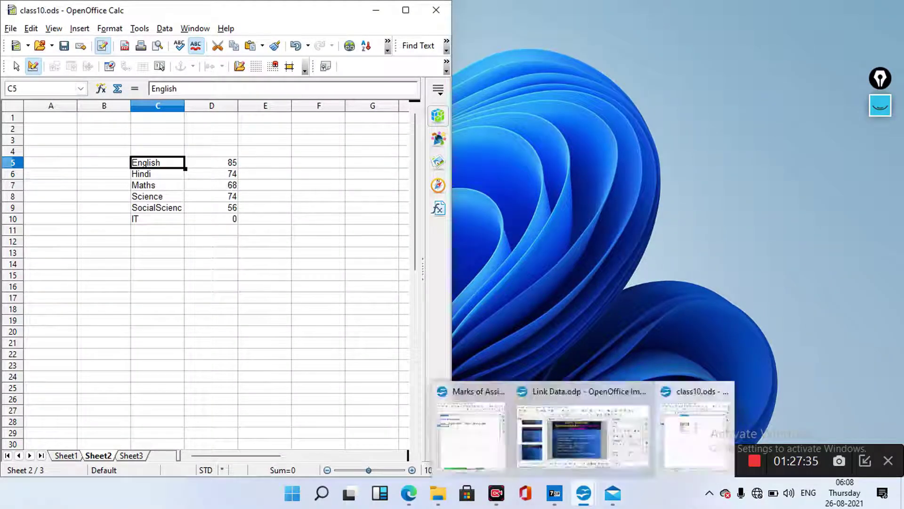
# Peek at the CBSE page in Edge using the taskbar thumbnails
pyautogui.moveTo(583, 492)
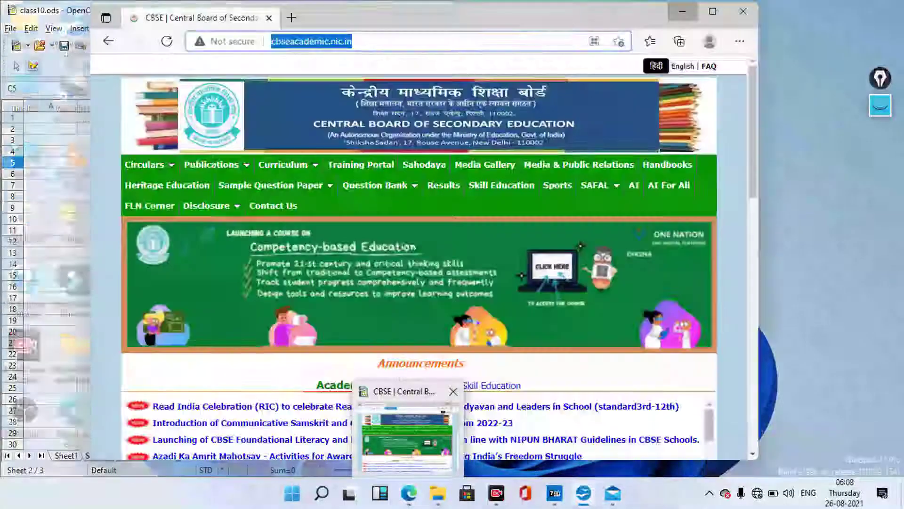
pyautogui.moveTo(555, 493)
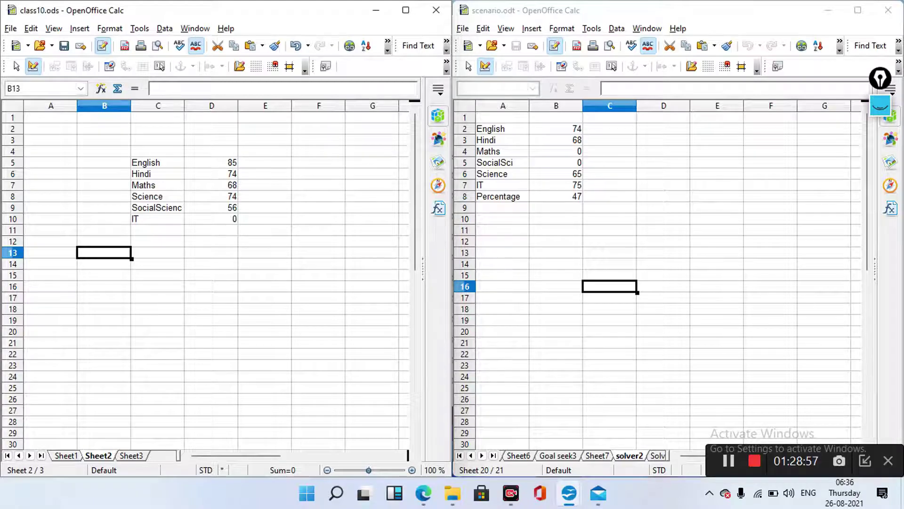
# Erase the trial digit from the Maths mark in scenario.odt
pyautogui.click(556, 151)
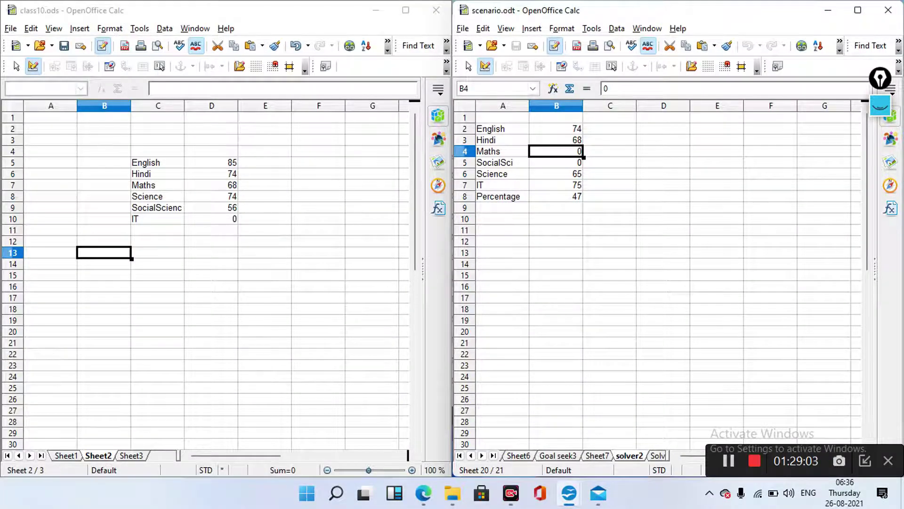
pyautogui.doubleClick(557, 151)
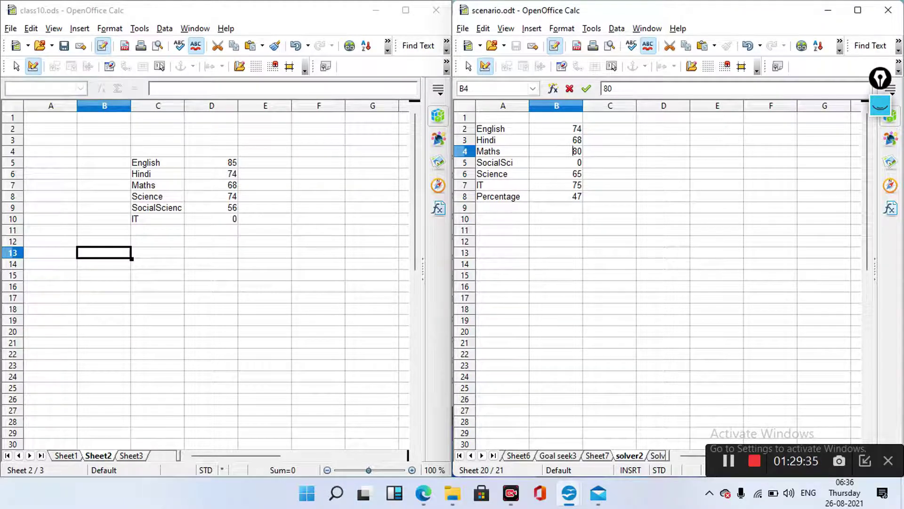
pyautogui.press('Delete')
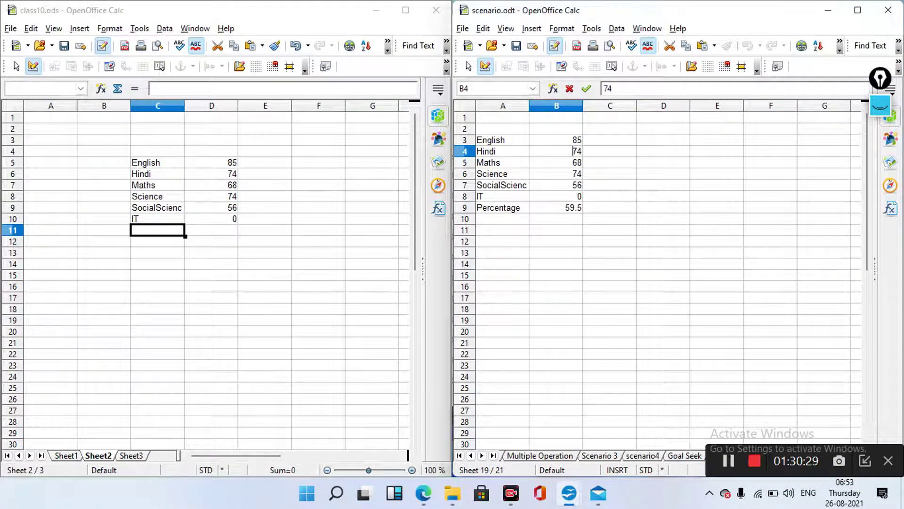
# Replace the 7 in Hindi's 74 with 8 so it reads 84, then bring up the editing commands
pyautogui.click(577, 151)
pyautogui.press('BackSpace')
pyautogui.write('8')
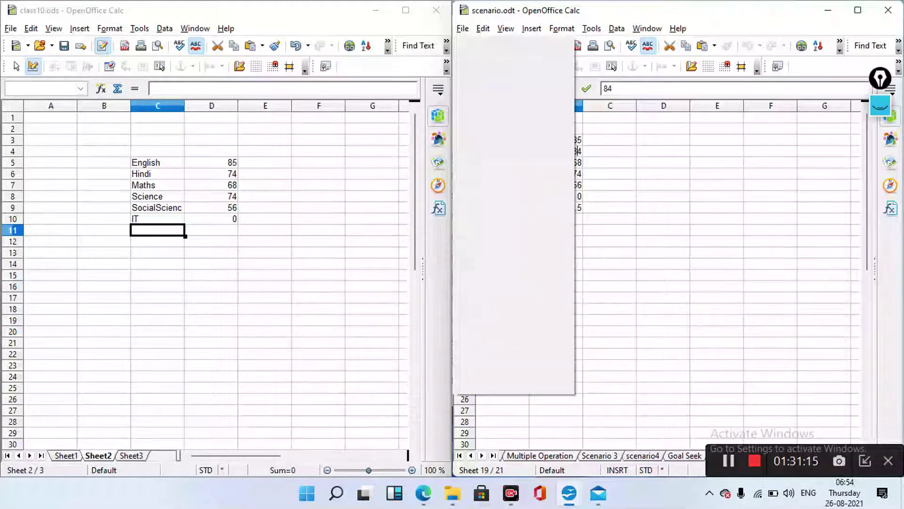
pyautogui.press('Right')
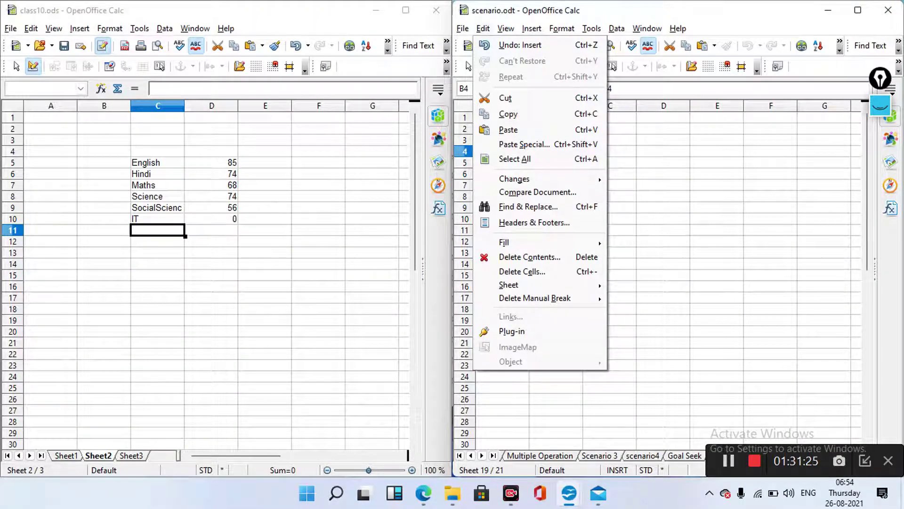
# Dismiss the Edit menu in scenario.odt without choosing any command
pyautogui.press('Escape')
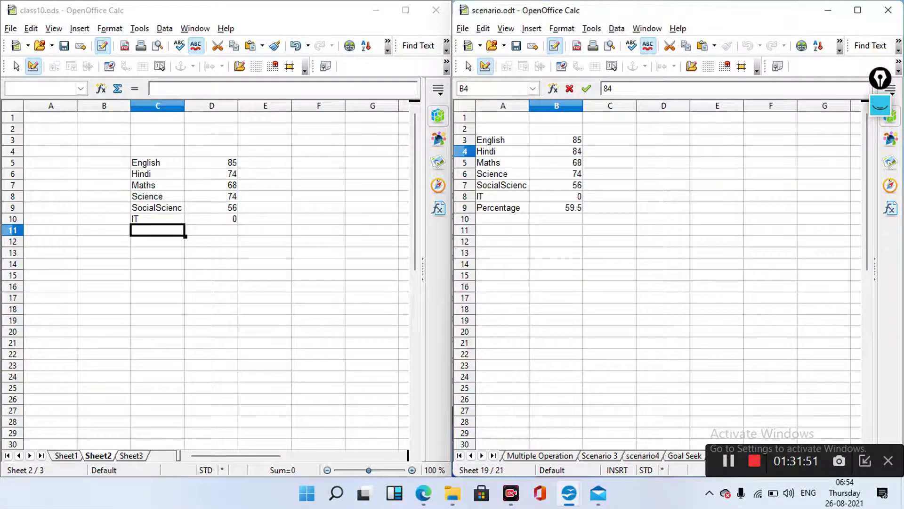
# Open the File menu for scenario.odt with Alt+F
pyautogui.hotkey('alt', 'f')
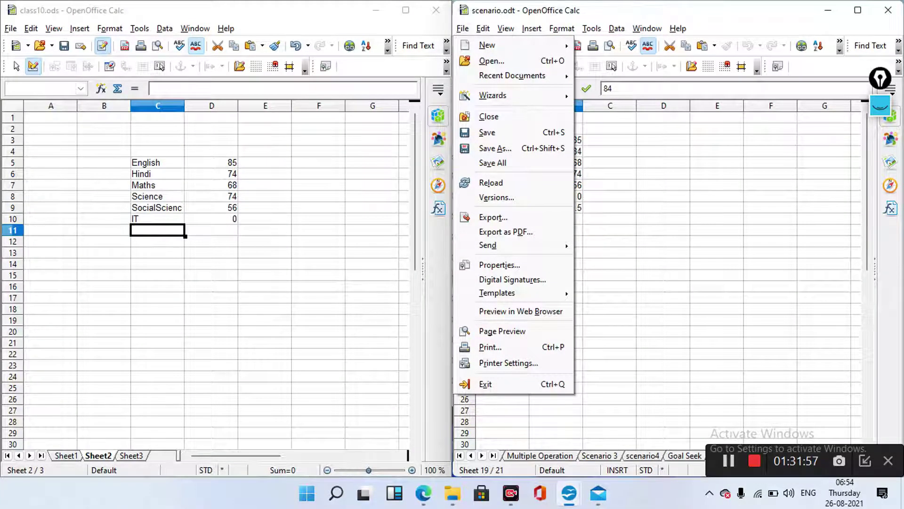
# Close the File menu so class10's linked Hindi mark refreshes to 84
pyautogui.press('Escape')
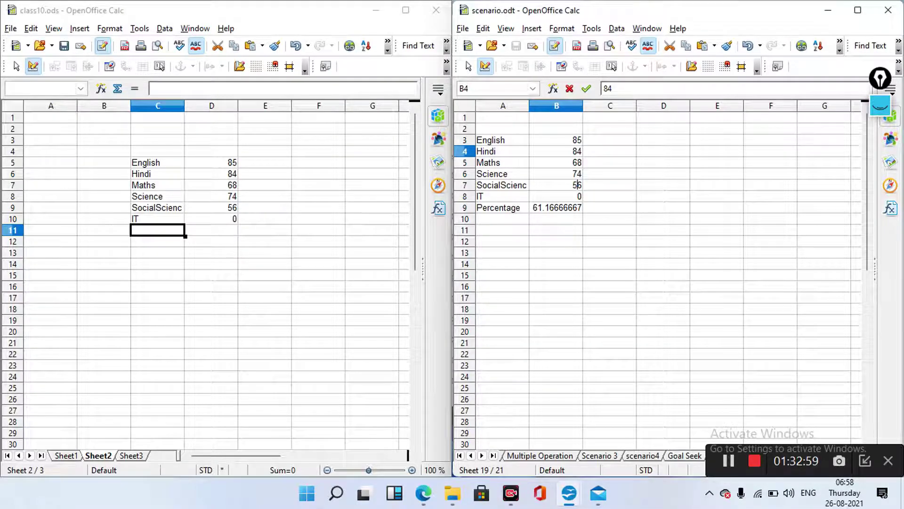
# Enter 66 as the Social Science mark in B7, replacing 56, without committing
pyautogui.doubleClick(576, 185)
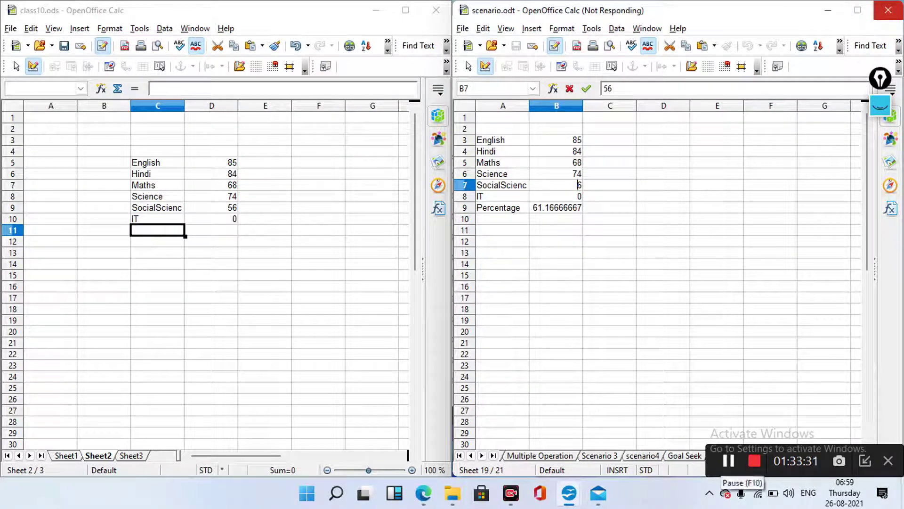
pyautogui.write('6')
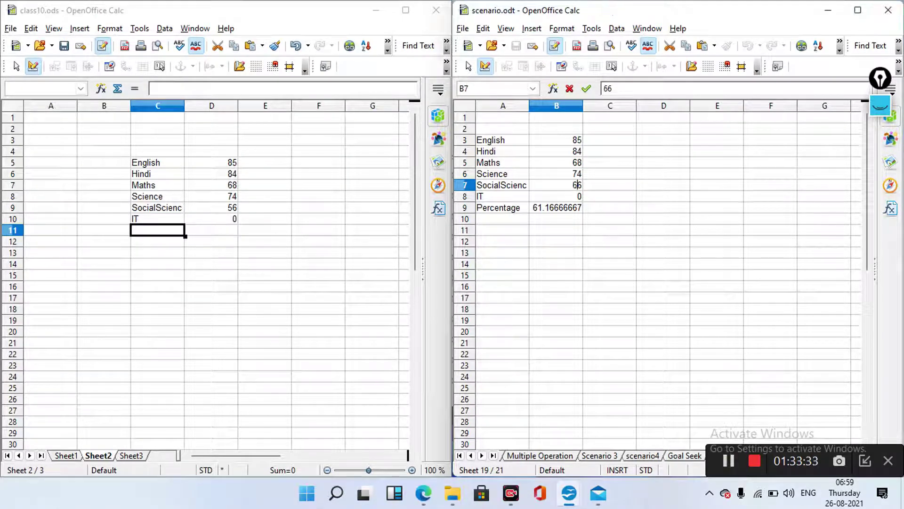
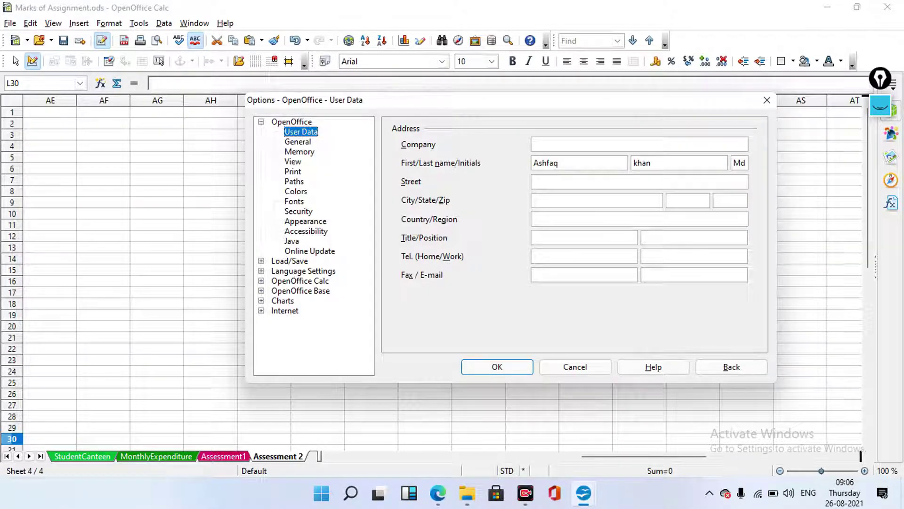
# Expand OpenOffice Base in Options and show the Databases page listing ash and Bibliography
pyautogui.click(300, 291)
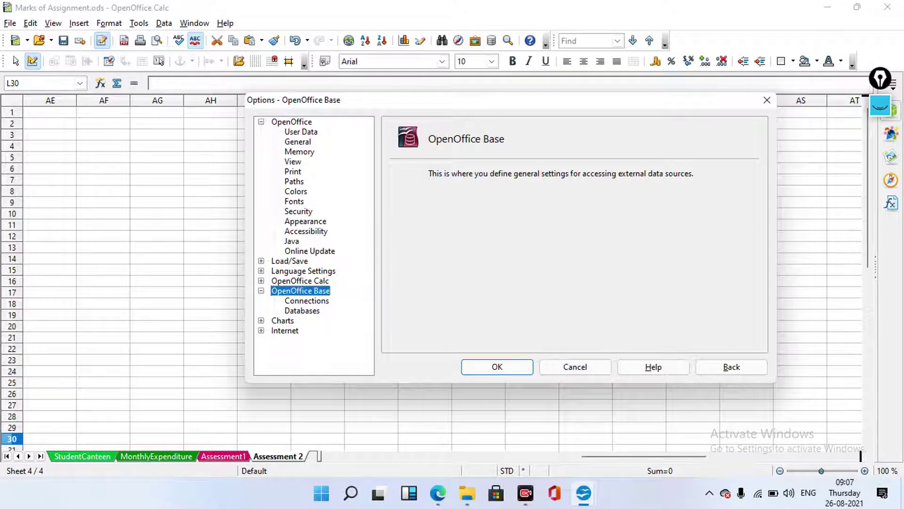
pyautogui.click(302, 311)
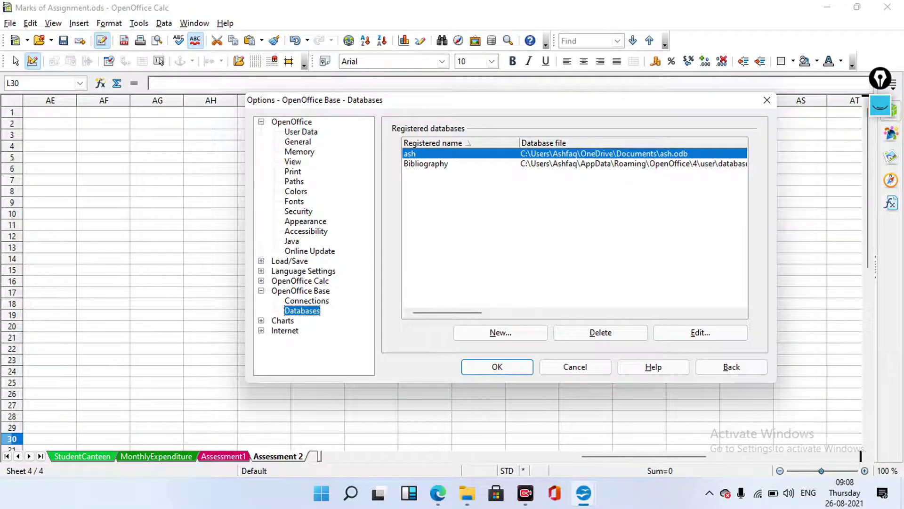
# Check the Bibliography and ash database link details, closing each dialog afterwards
pyautogui.doubleClick(426, 163)
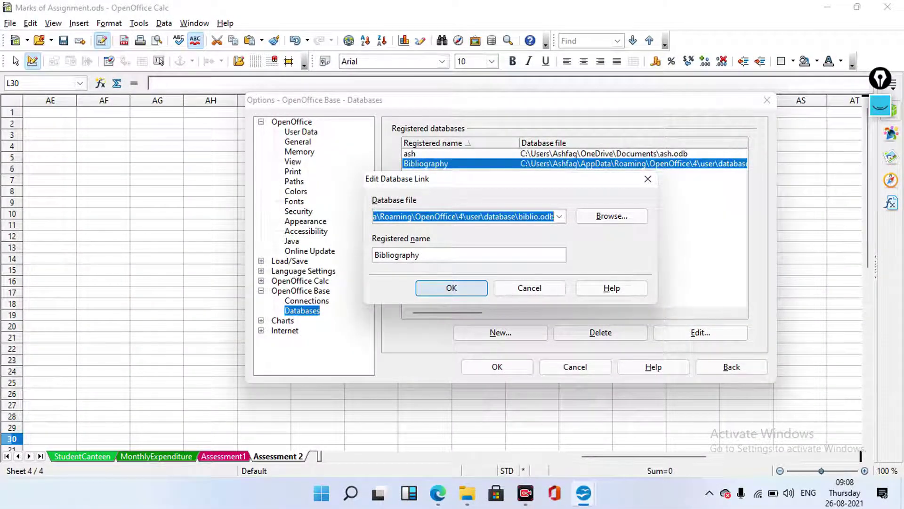
pyautogui.click(451, 288)
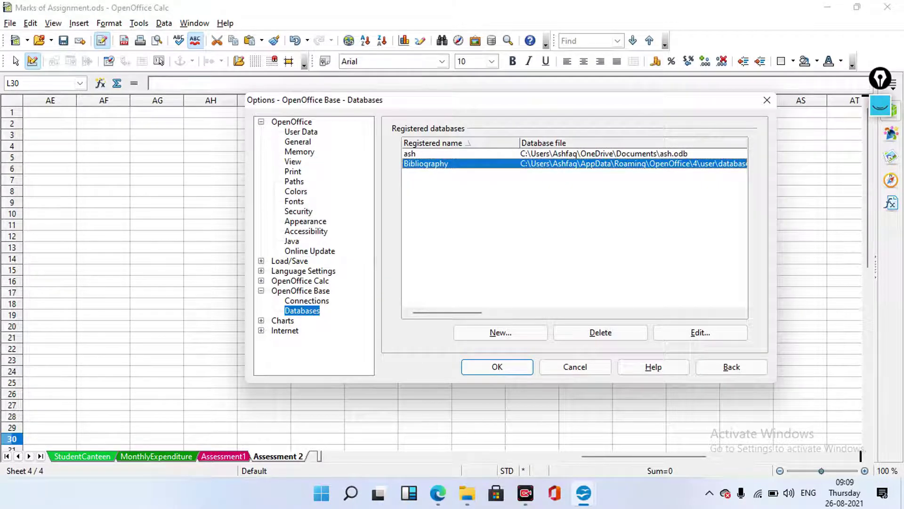
pyautogui.click(409, 153)
pyautogui.hotkey('alt', 'e')
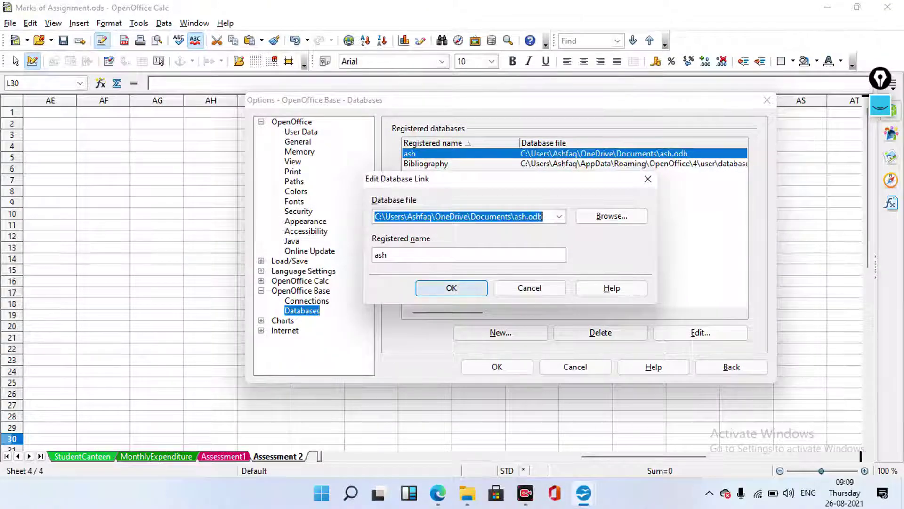
pyautogui.press('Return')
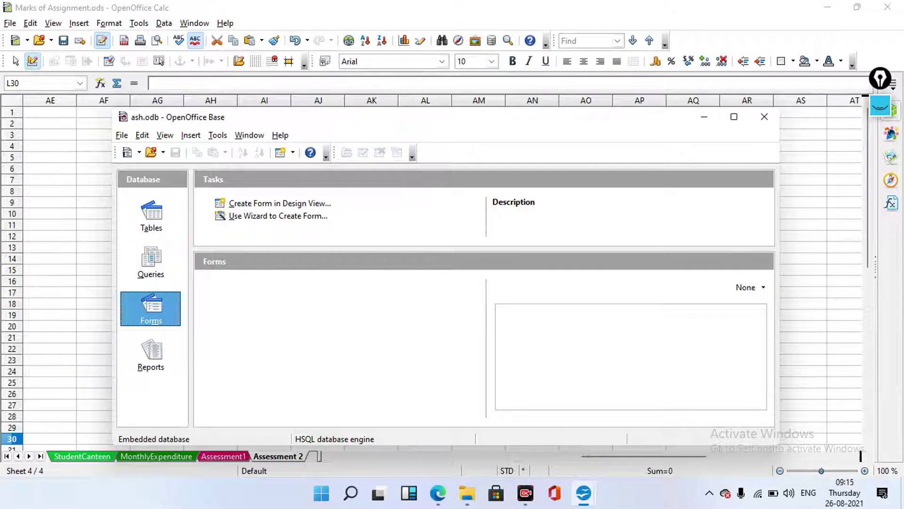
# Open the ash database's Accounts table from the Tables section in Table Data View
pyautogui.click(278, 216)
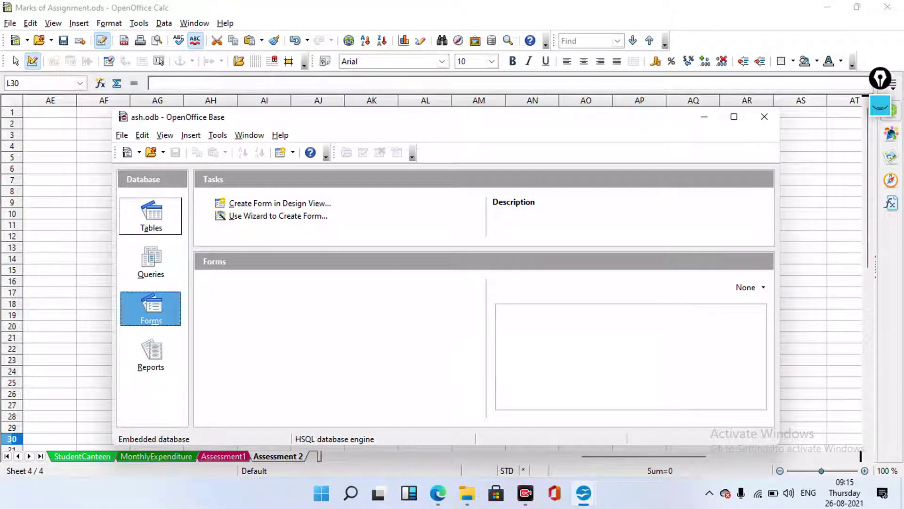
pyautogui.click(151, 216)
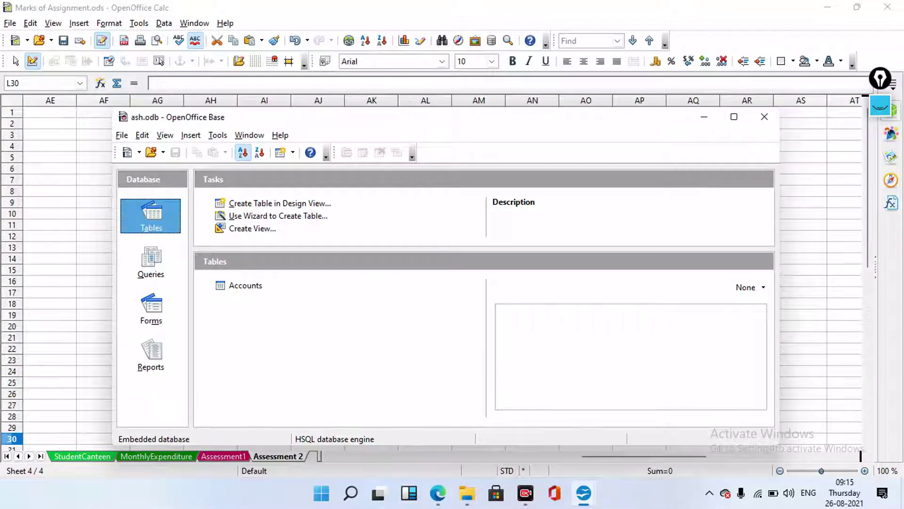
pyautogui.click(245, 286)
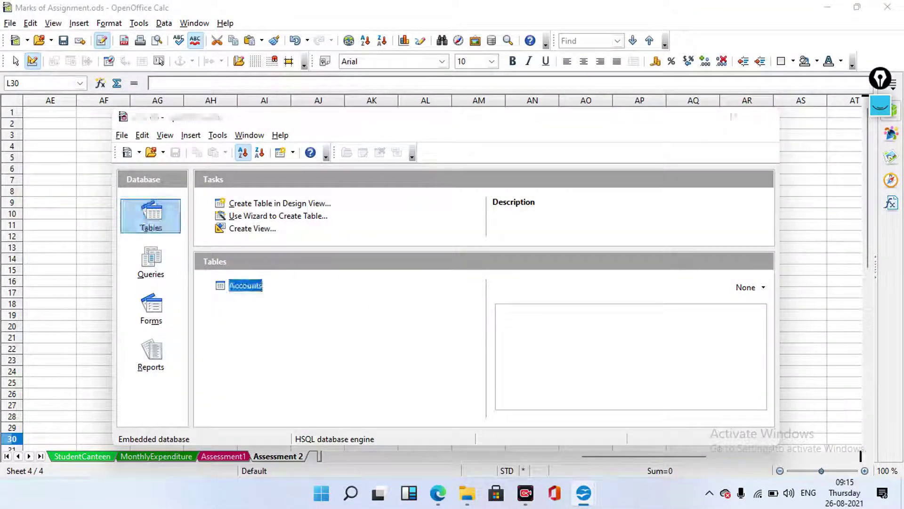
pyautogui.press('Return')
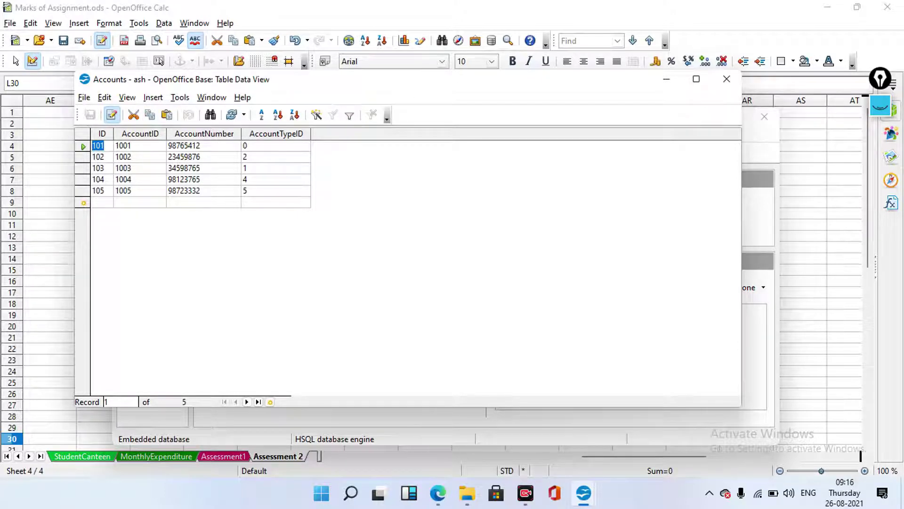
# Move the Accounts records window right and bring the Marks of Assignment spreadsheet forward
pyautogui.moveTo(396, 90); pyautogui.dragTo(438, 88)
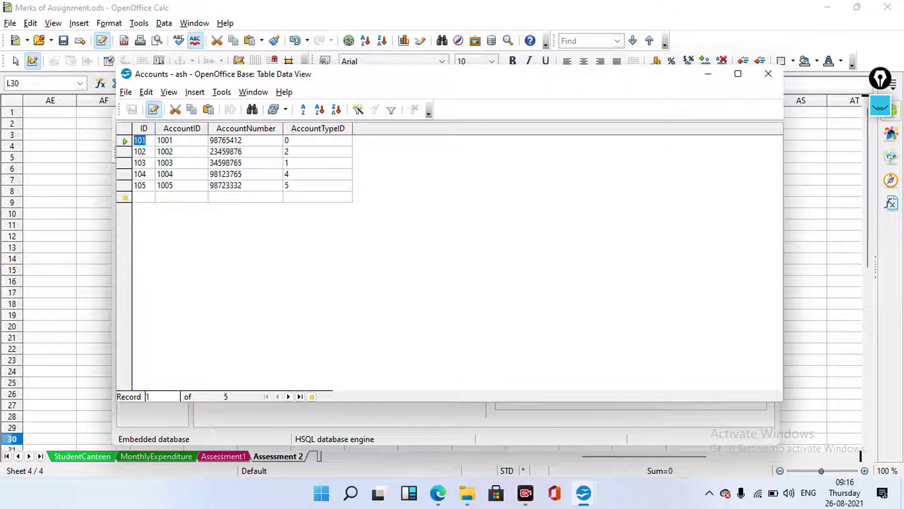
pyautogui.click(50, 157)
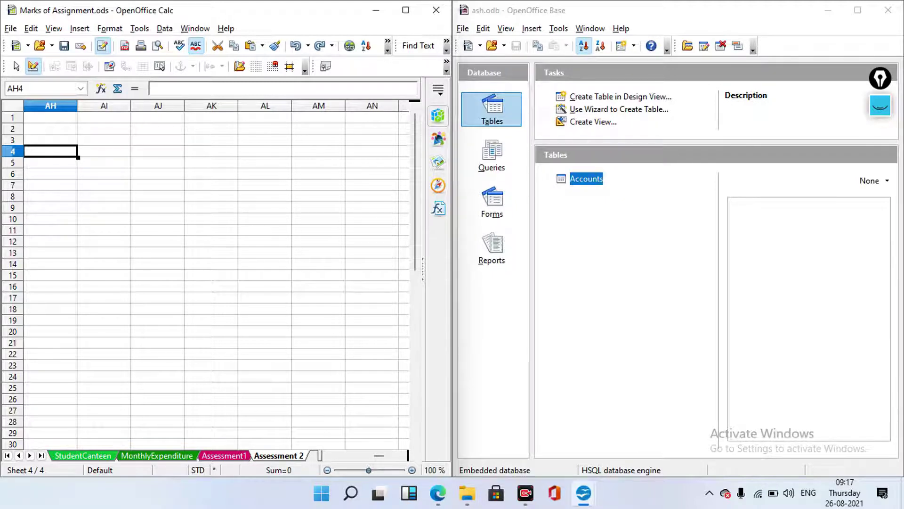
# Insert the Accounts records at AN4:AQ9, deselect them, then switch to Link Data.odp
pyautogui.click(492, 202)
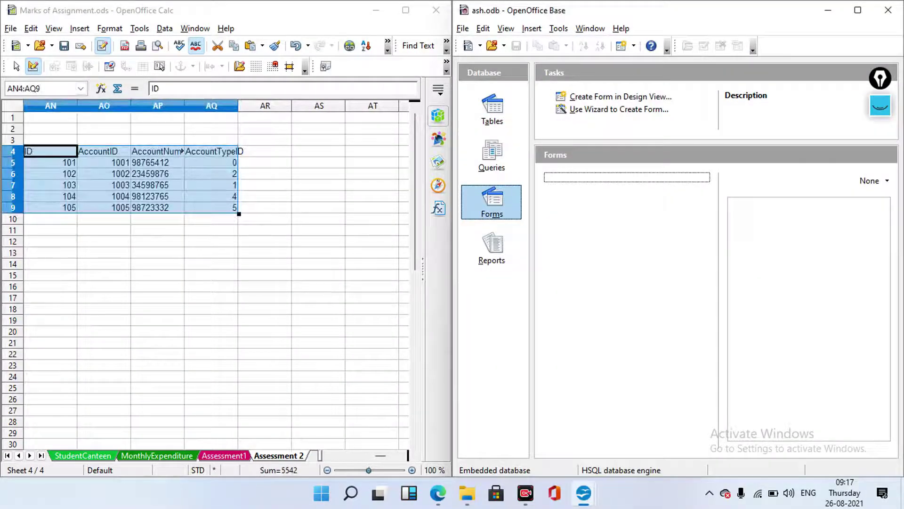
pyautogui.click(211, 264)
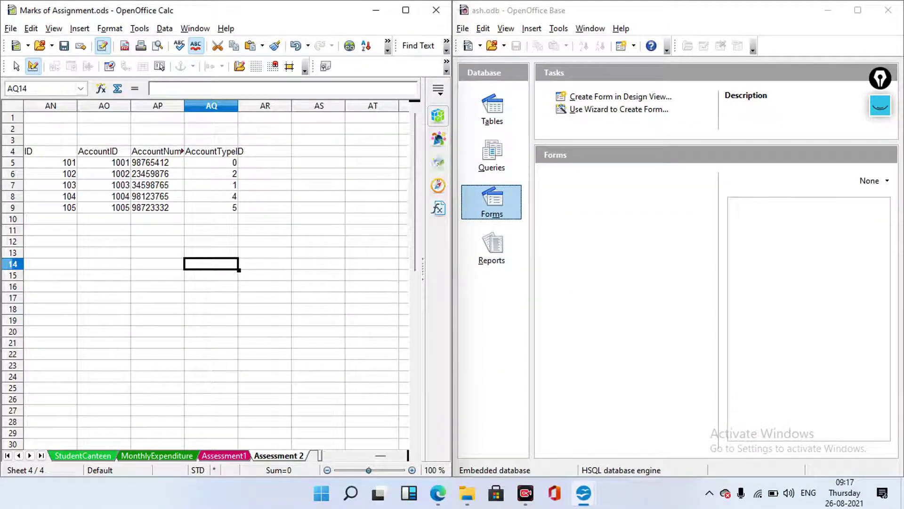
pyautogui.click(103, 241)
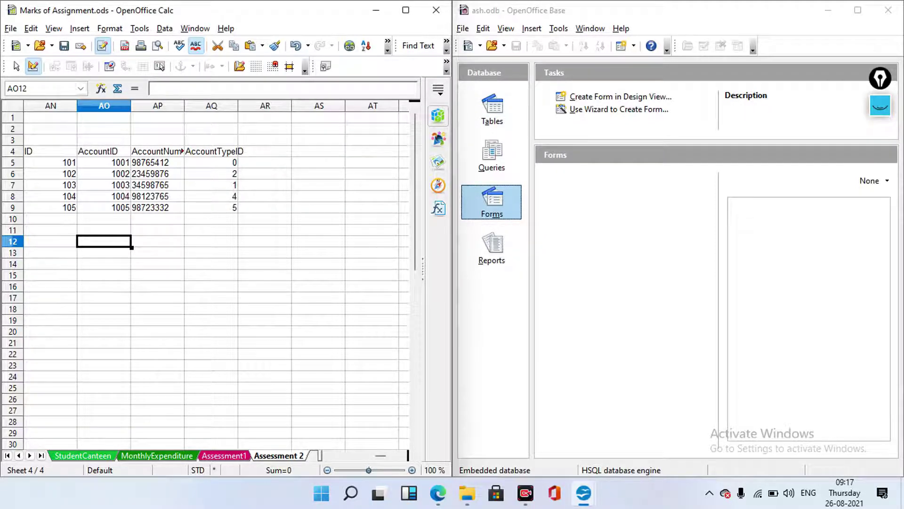
pyautogui.moveTo(584, 493)
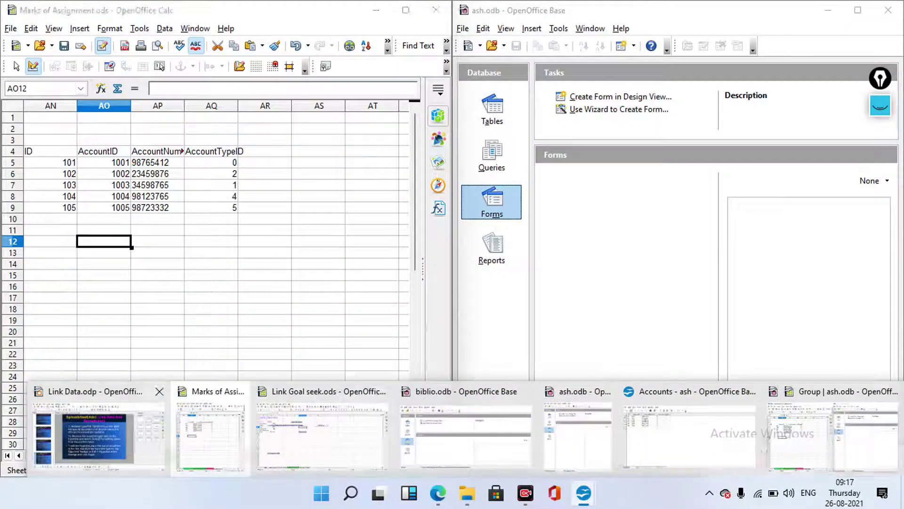
pyautogui.click(99, 431)
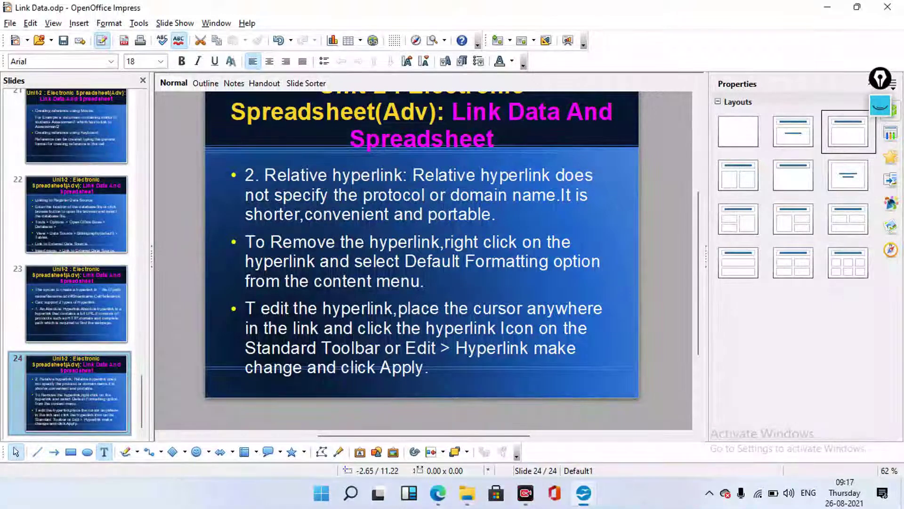
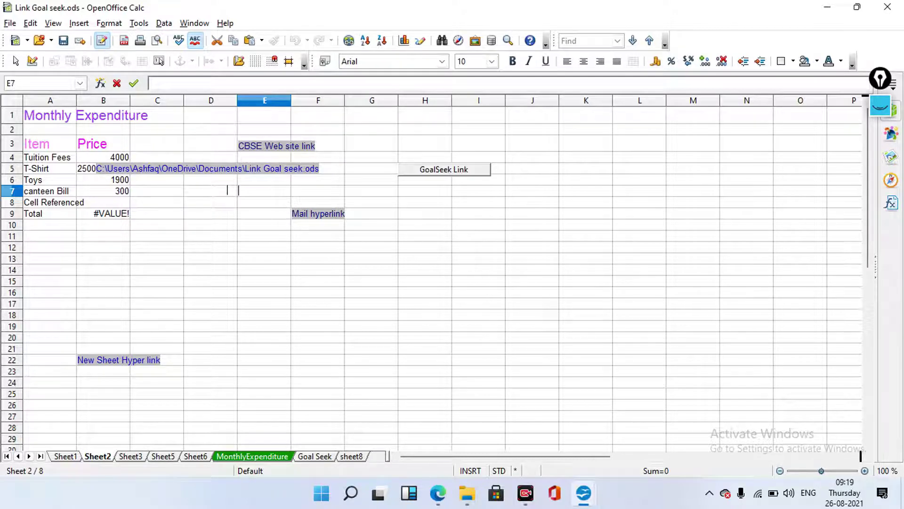
# Strip the hyperlinks from the Mail text in F9 and the New Sheet Hyper link text in B22
pyautogui.click(318, 213)
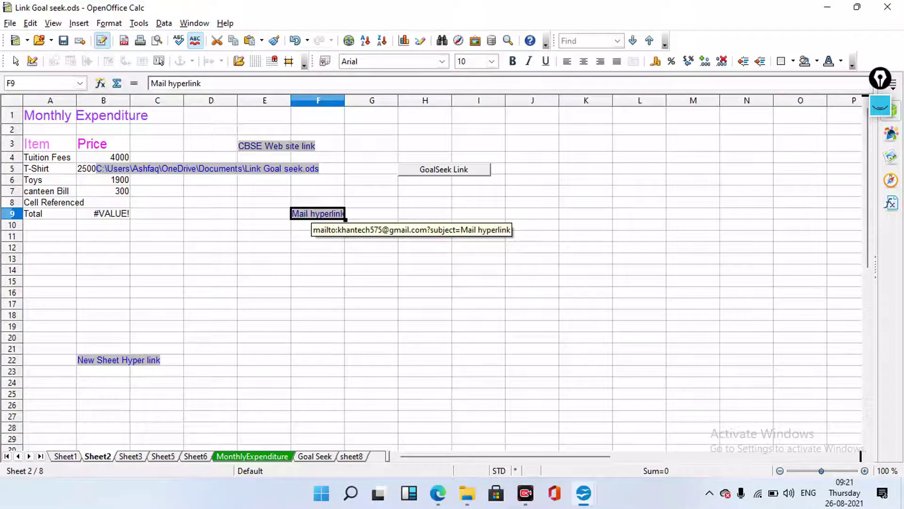
pyautogui.rightClick(317, 212)
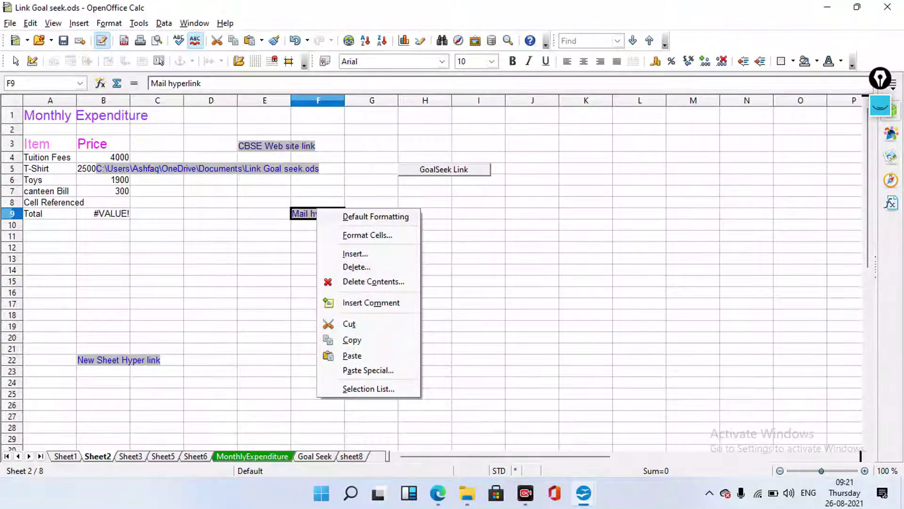
pyautogui.press('Escape')
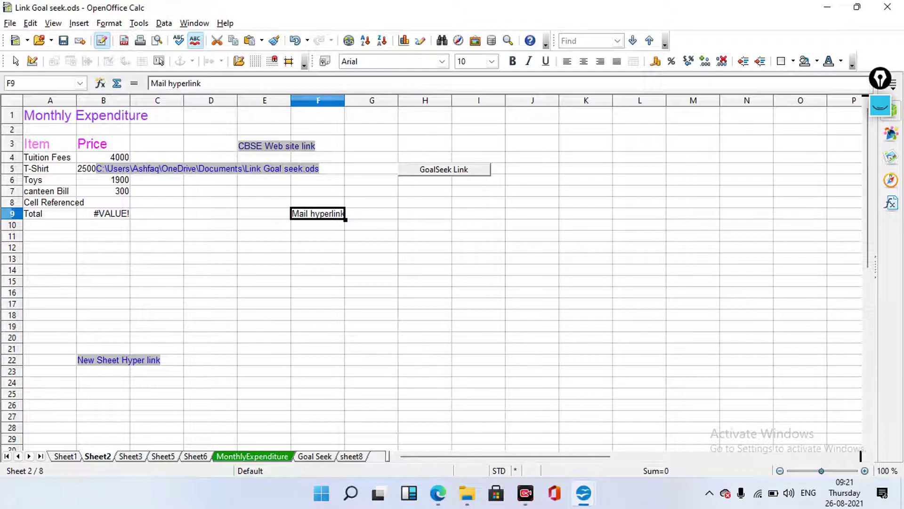
pyautogui.rightClick(131, 363)
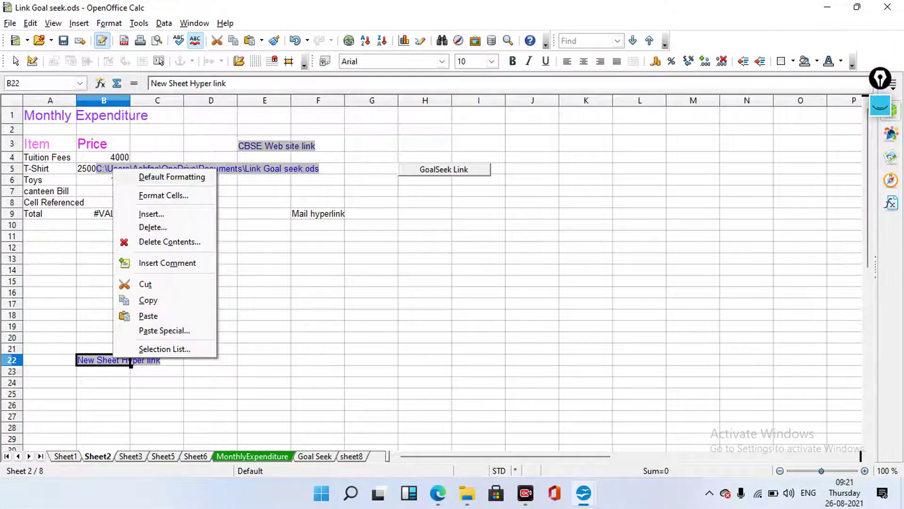
pyautogui.click(130, 360)
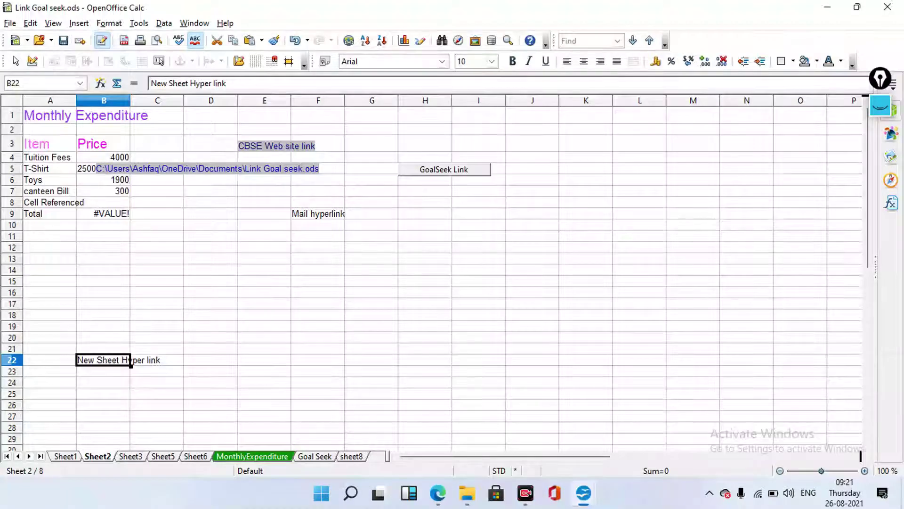
pyautogui.press('Right')
pyautogui.press('Right')
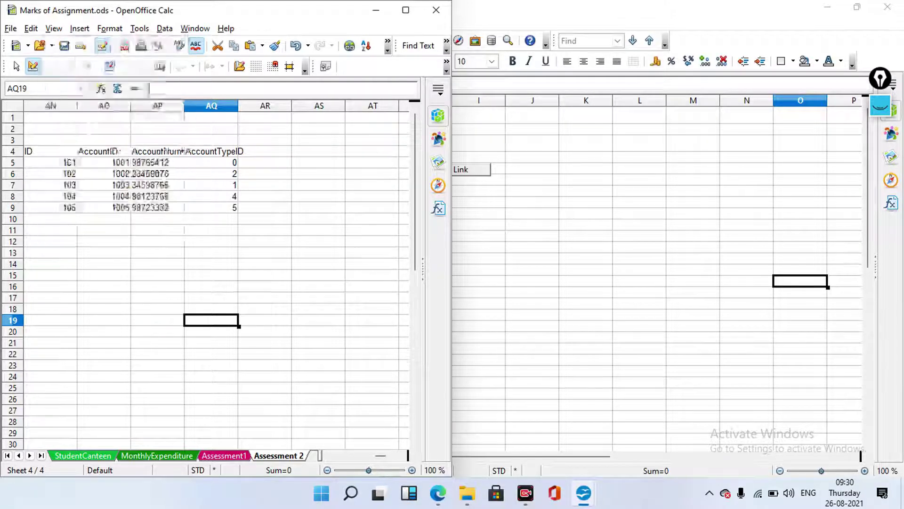
# Show the Data Sources browser (F4) and maximize the Marks of Assignment window
pyautogui.hotkey('alt', 'v')
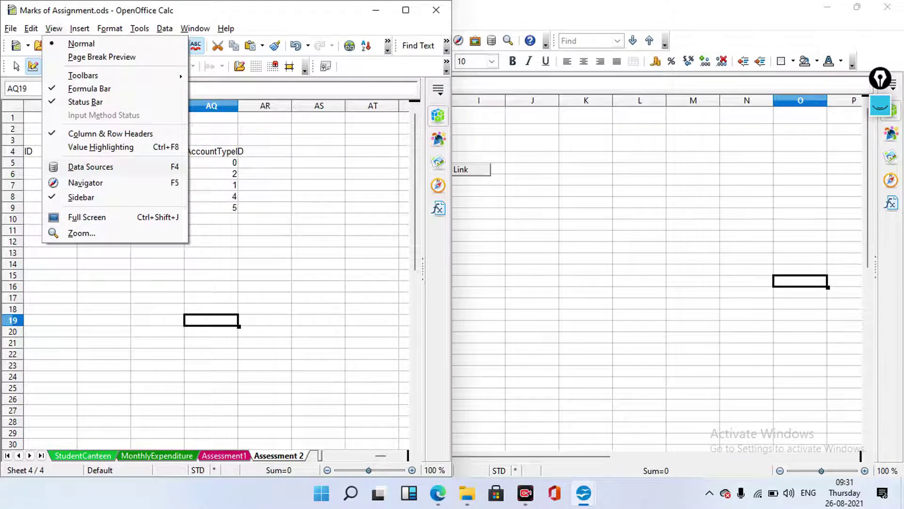
pyautogui.press('F4')
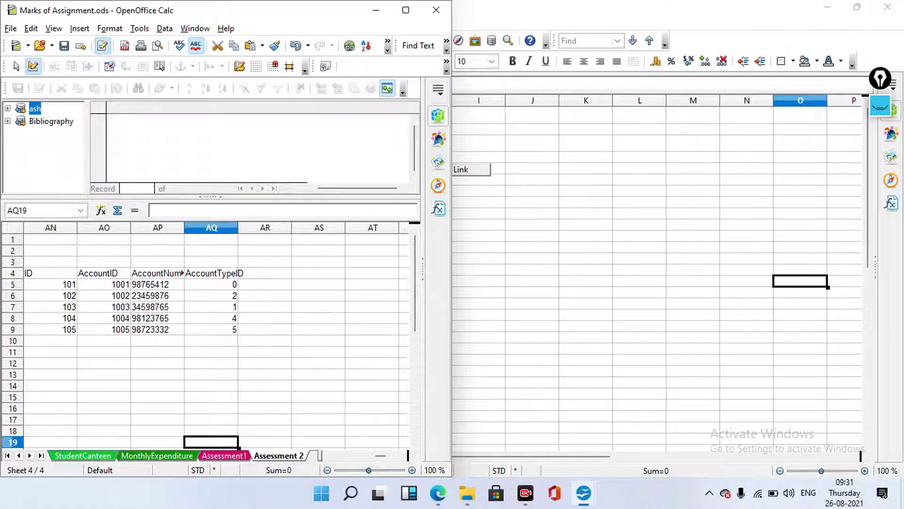
pyautogui.click(405, 10)
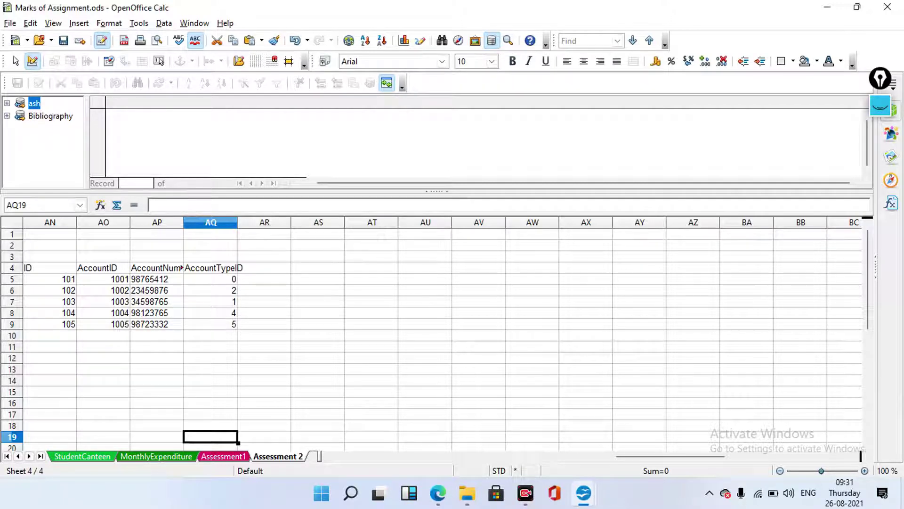
# Expand the Bibliography and ash data sources and list ash's tables
pyautogui.click(7, 116)
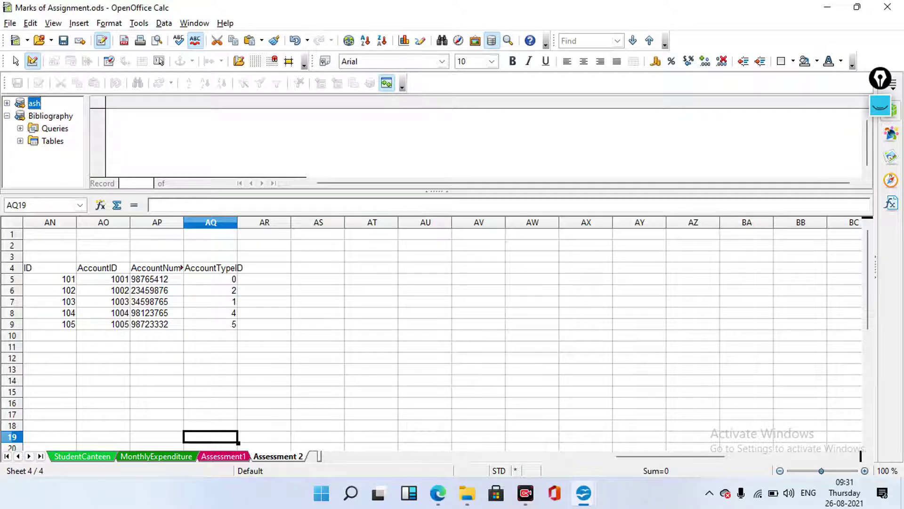
pyautogui.click(7, 103)
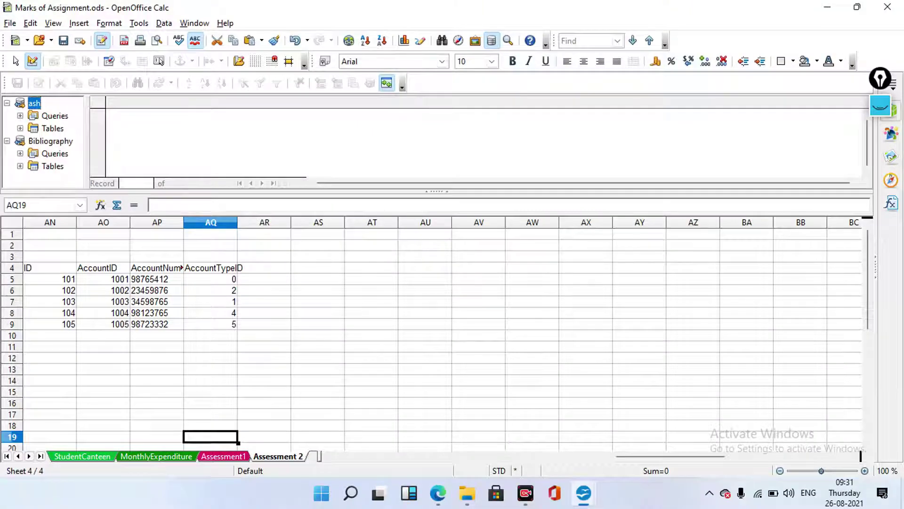
pyautogui.click(52, 128)
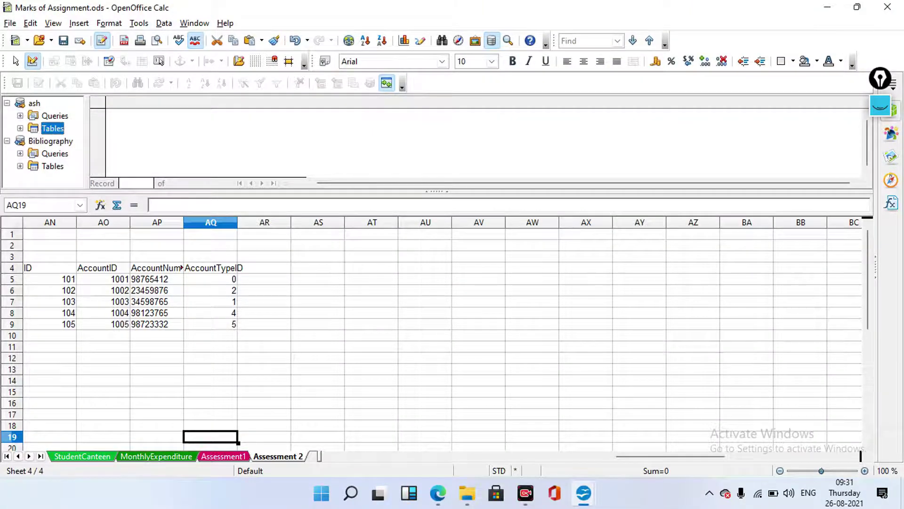
pyautogui.click(20, 129)
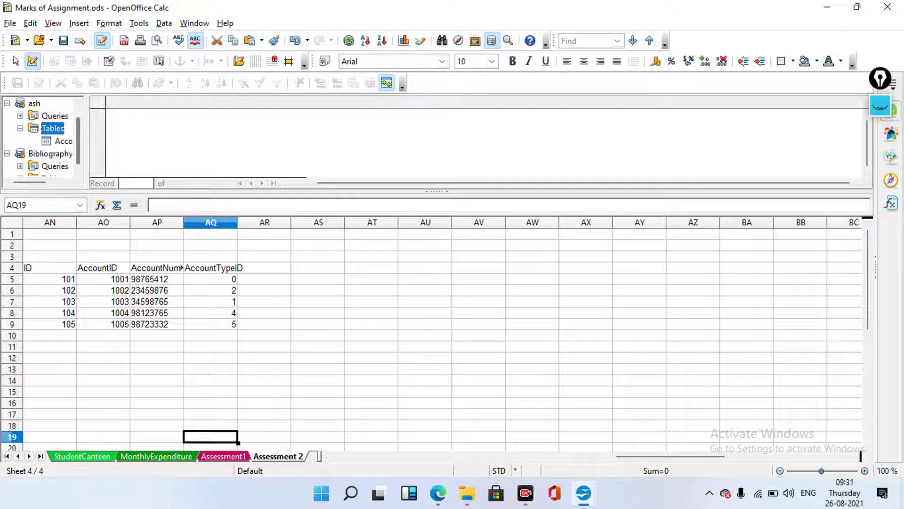
pyautogui.scroll(-1, 40, 136)
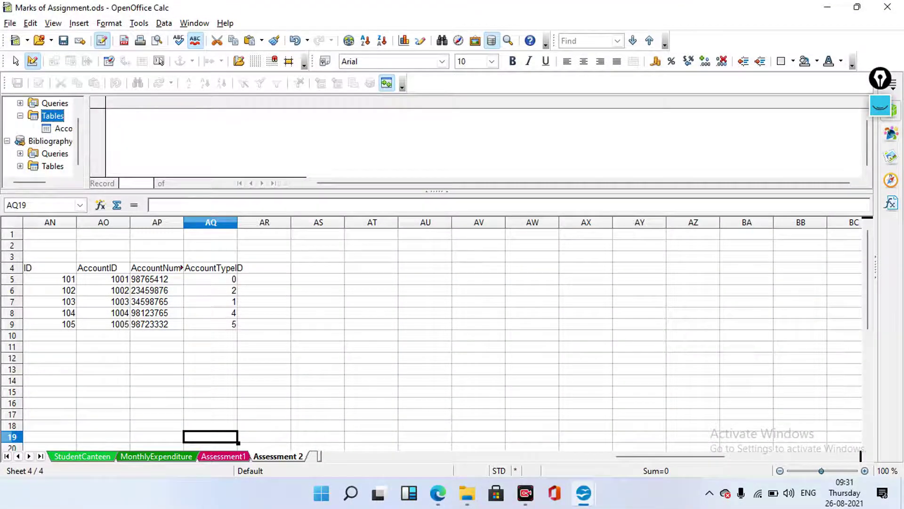
# Preview the biblio table's records, then display the ash Accounts table with IDs 101–105
pyautogui.doubleClick(52, 166)
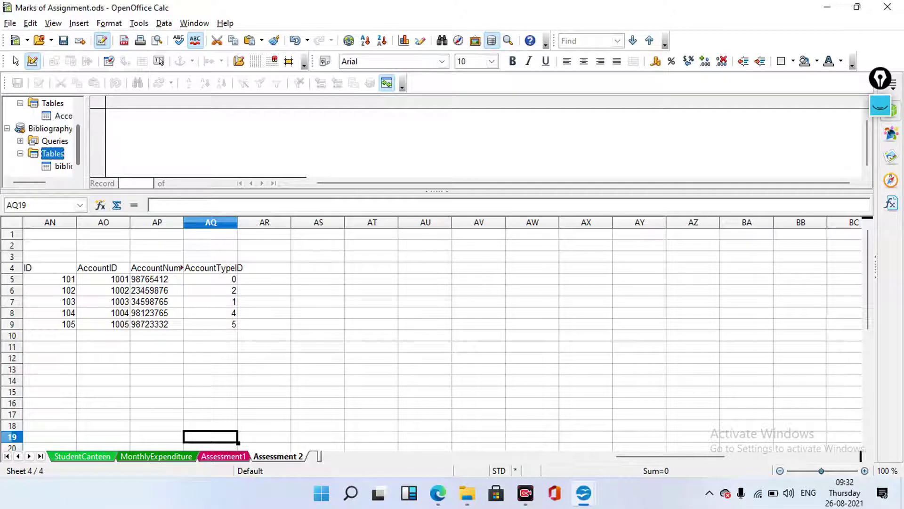
pyautogui.click(61, 166)
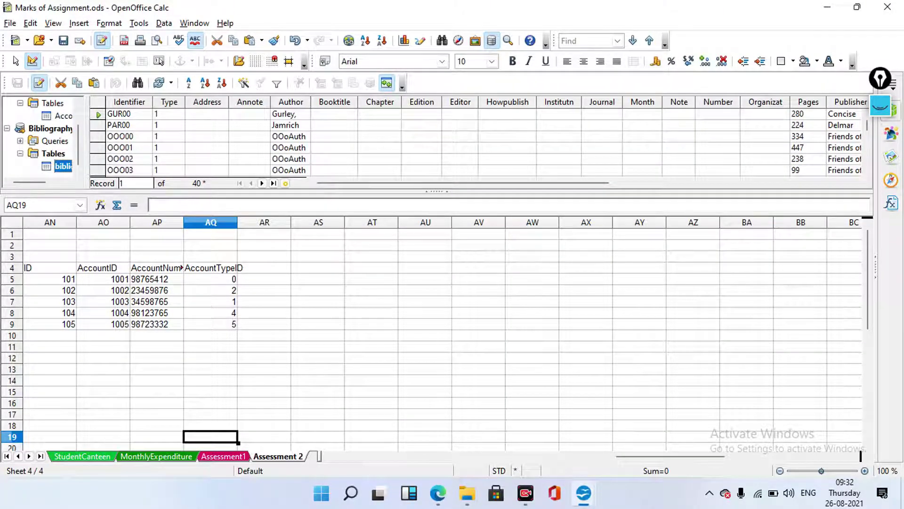
pyautogui.hscroll(3, 485, 136)
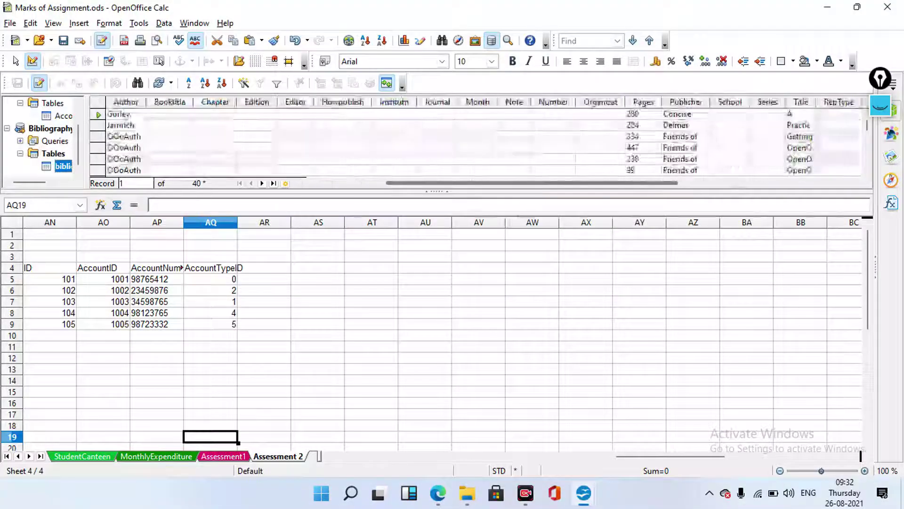
pyautogui.hscroll(-1, 471, 136)
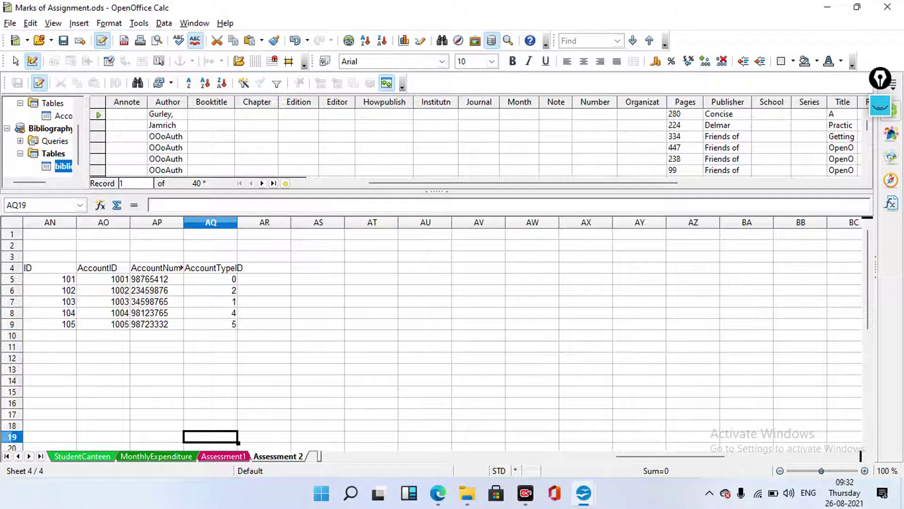
pyautogui.click(19, 153)
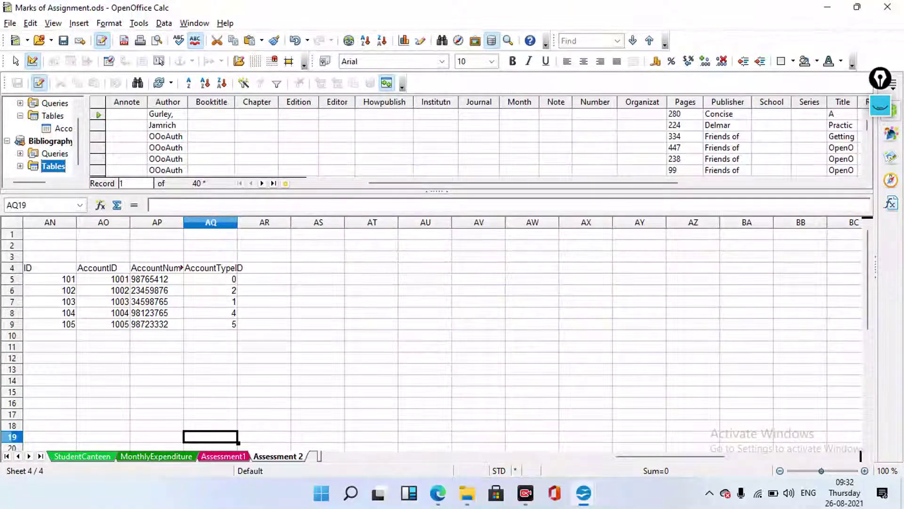
pyautogui.click(63, 128)
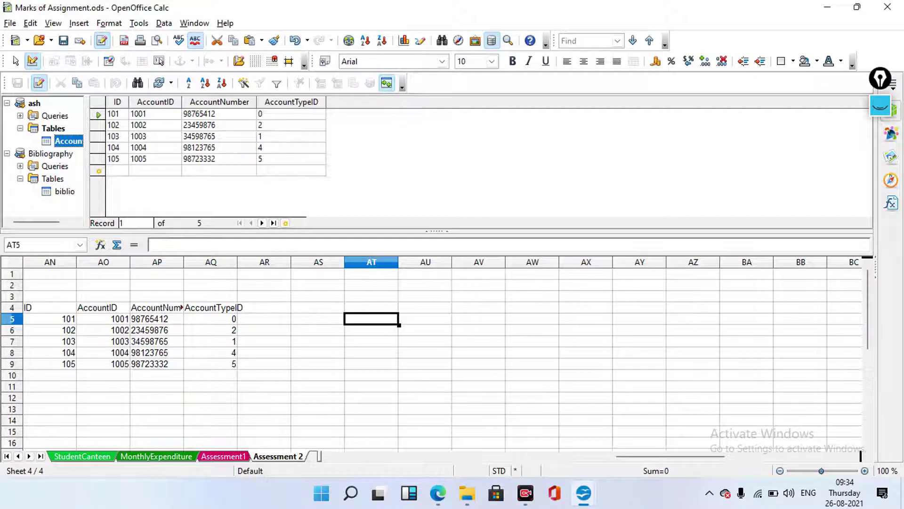
# Insert a second copy of the Accounts records at AT5:AW10 and select the copied table
pyautogui.click(98, 114)
pyautogui.click(321, 83)
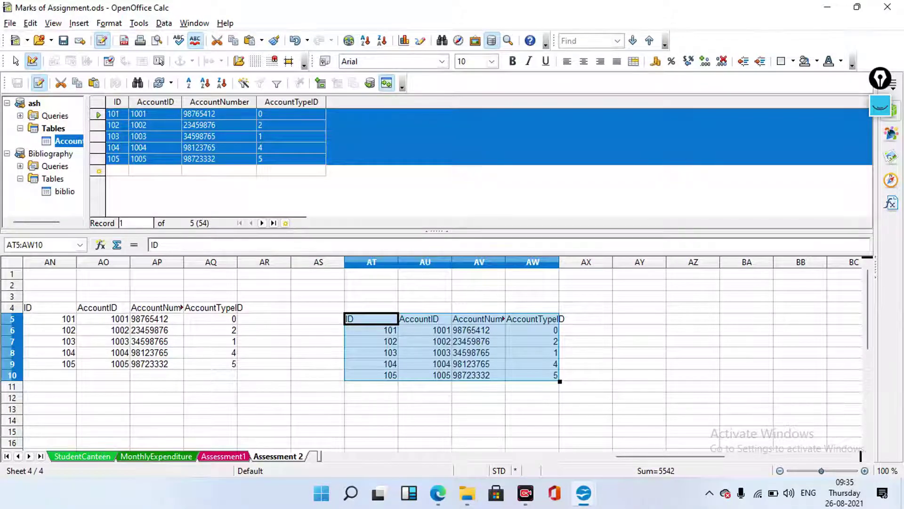
pyautogui.click(478, 386)
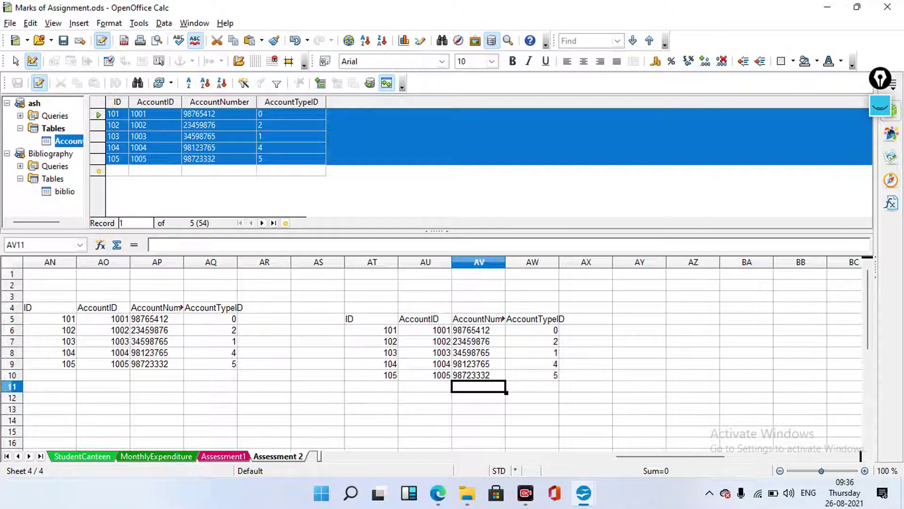
pyautogui.moveTo(372, 319); pyautogui.dragTo(532, 375)
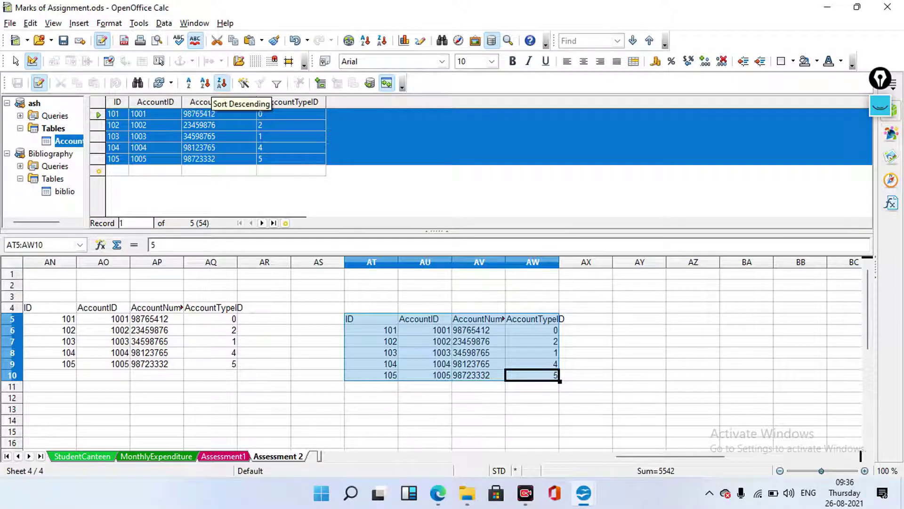
# Sort the Accounts records descending, then re-sort them by ID ascending (101 to 105)
pyautogui.click(222, 83)
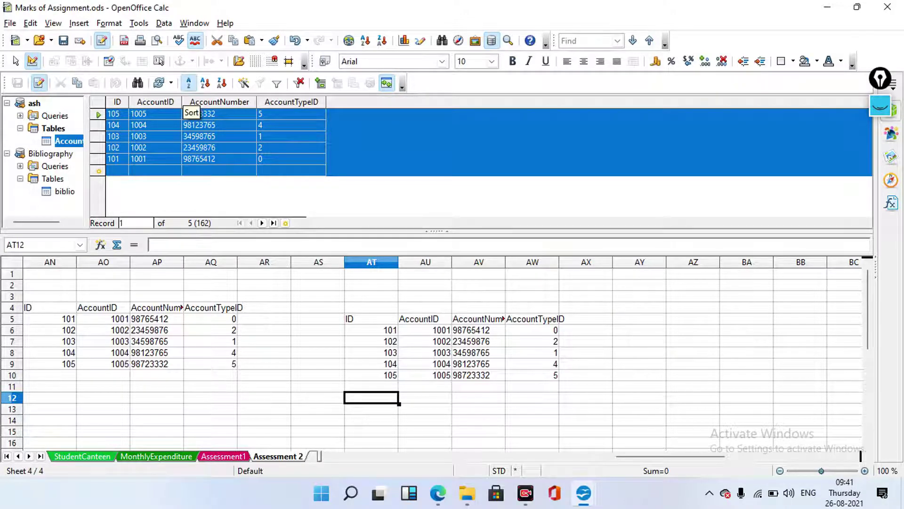
pyautogui.click(188, 83)
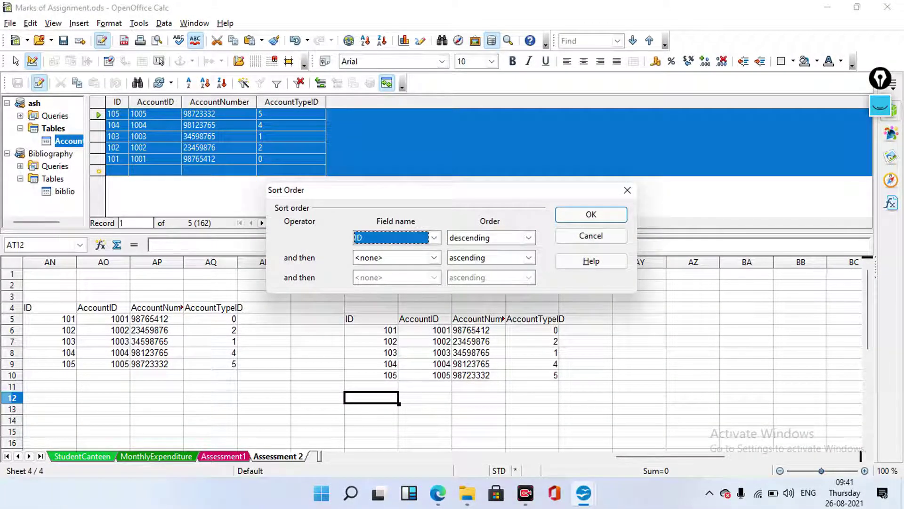
pyautogui.click(529, 237)
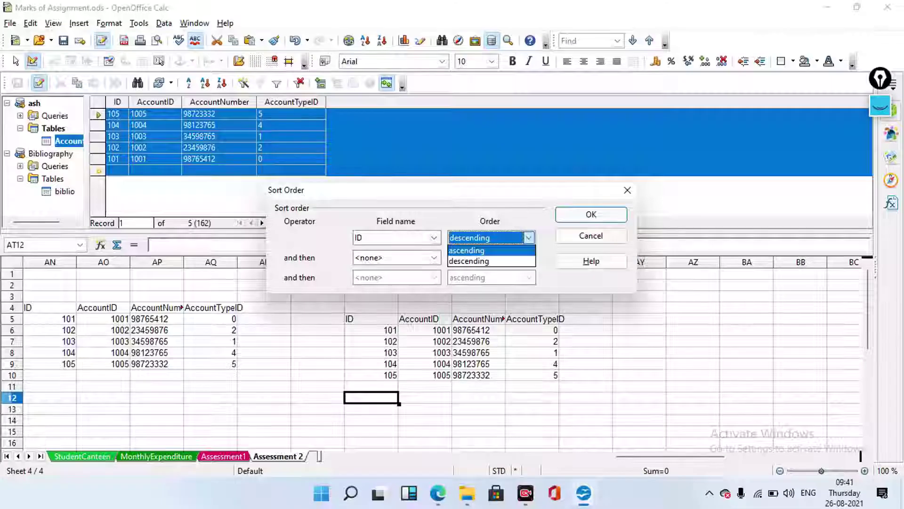
pyautogui.click(466, 250)
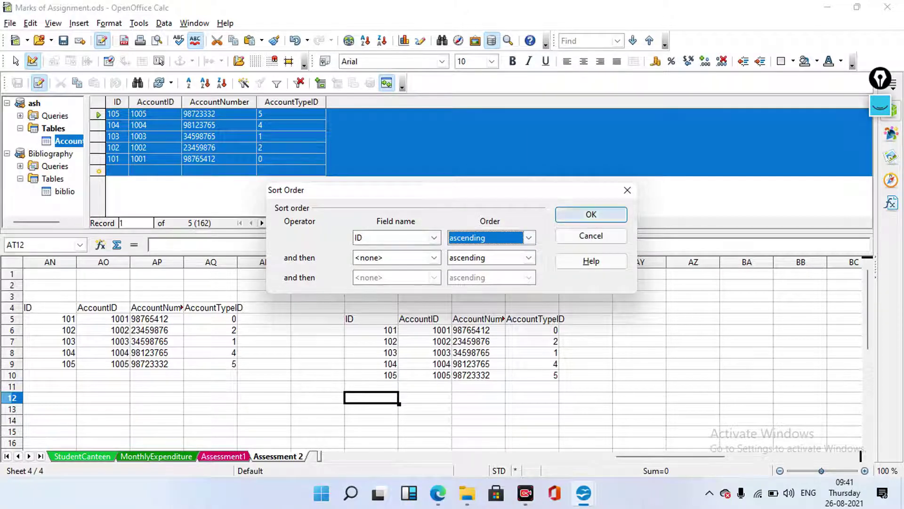
pyautogui.press('Return')
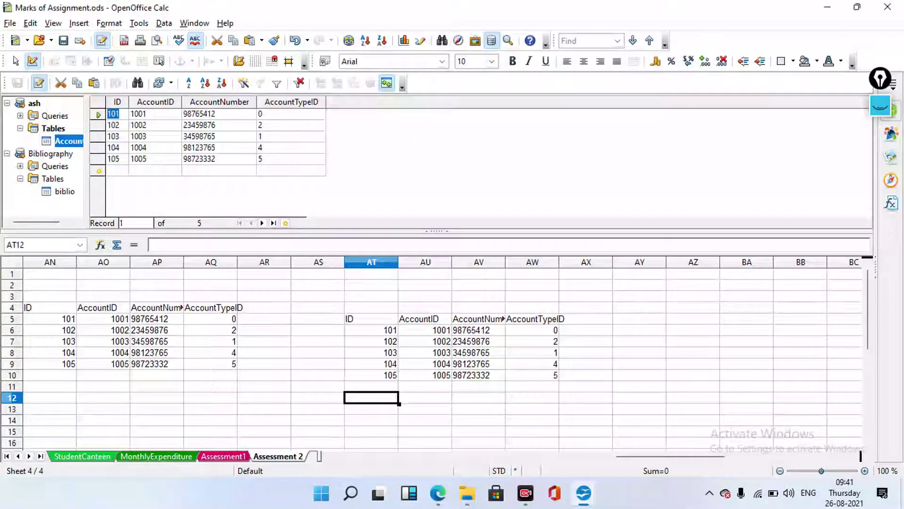